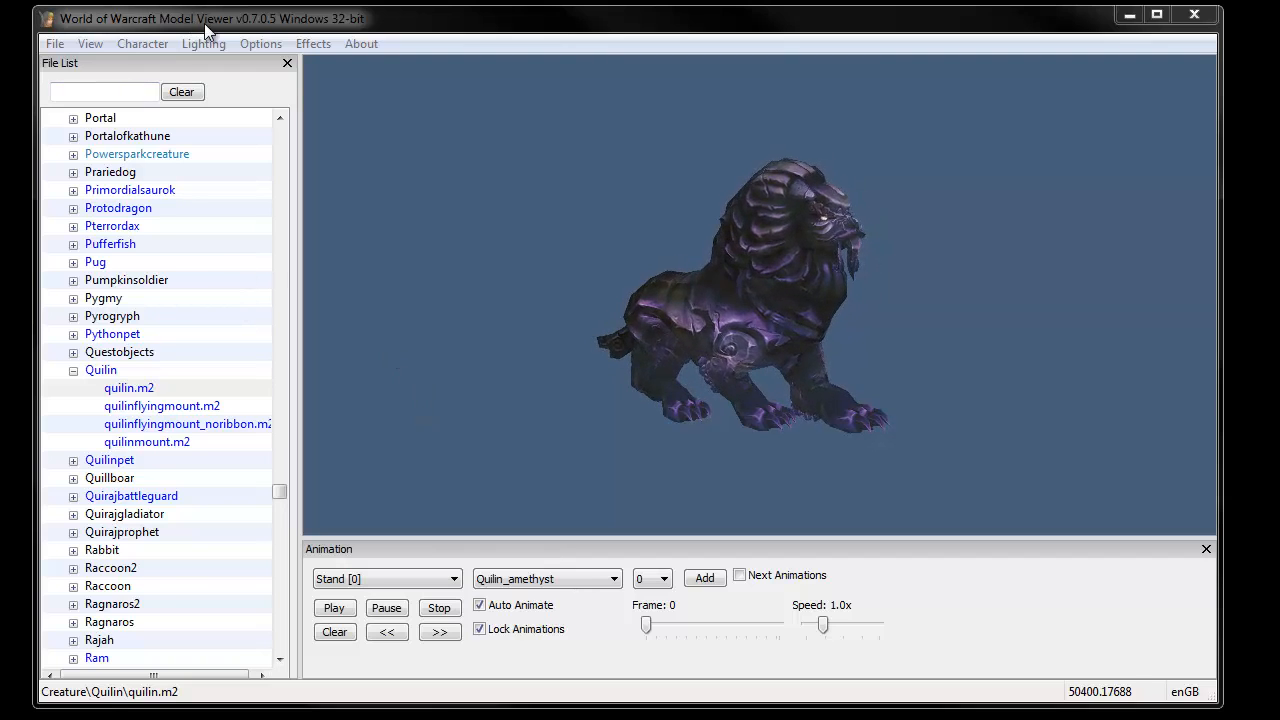
- Browse the file list's Creature folder to the Quilin entry and expand it
left_click(73, 372)
left_click_drag(279, 505, 247, 116)
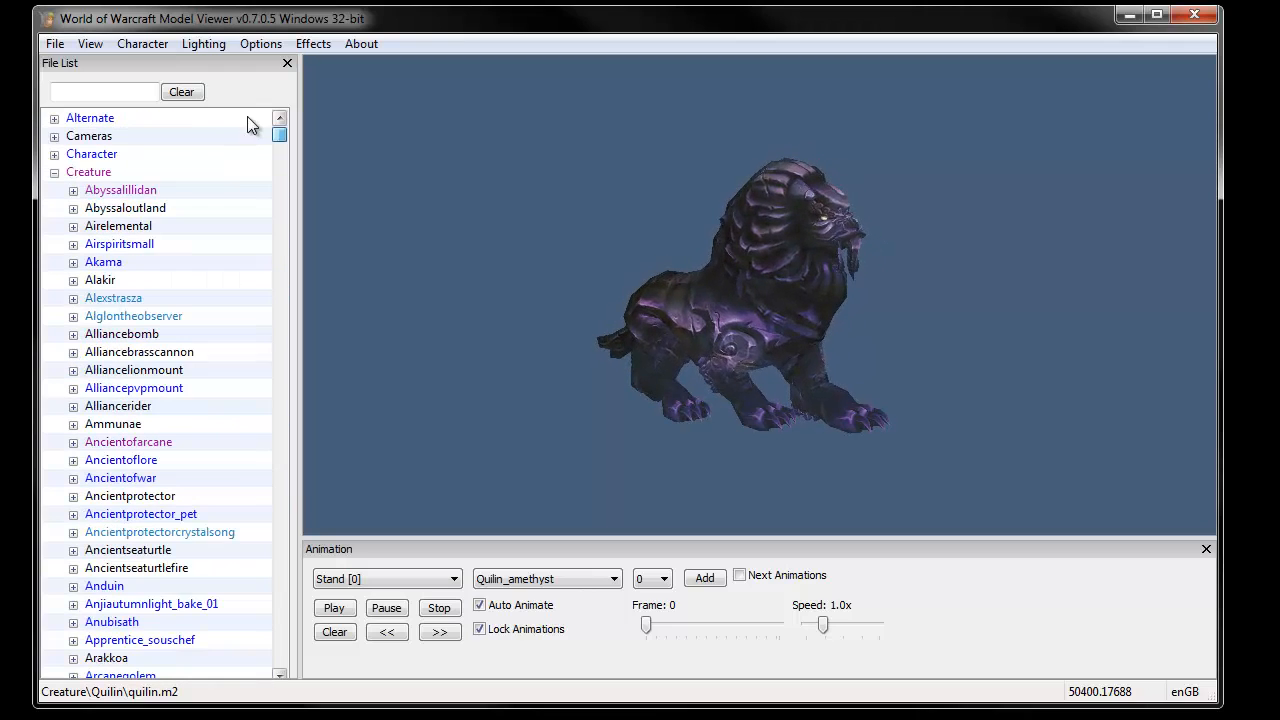
left_click(55, 172)
left_click(55, 172)
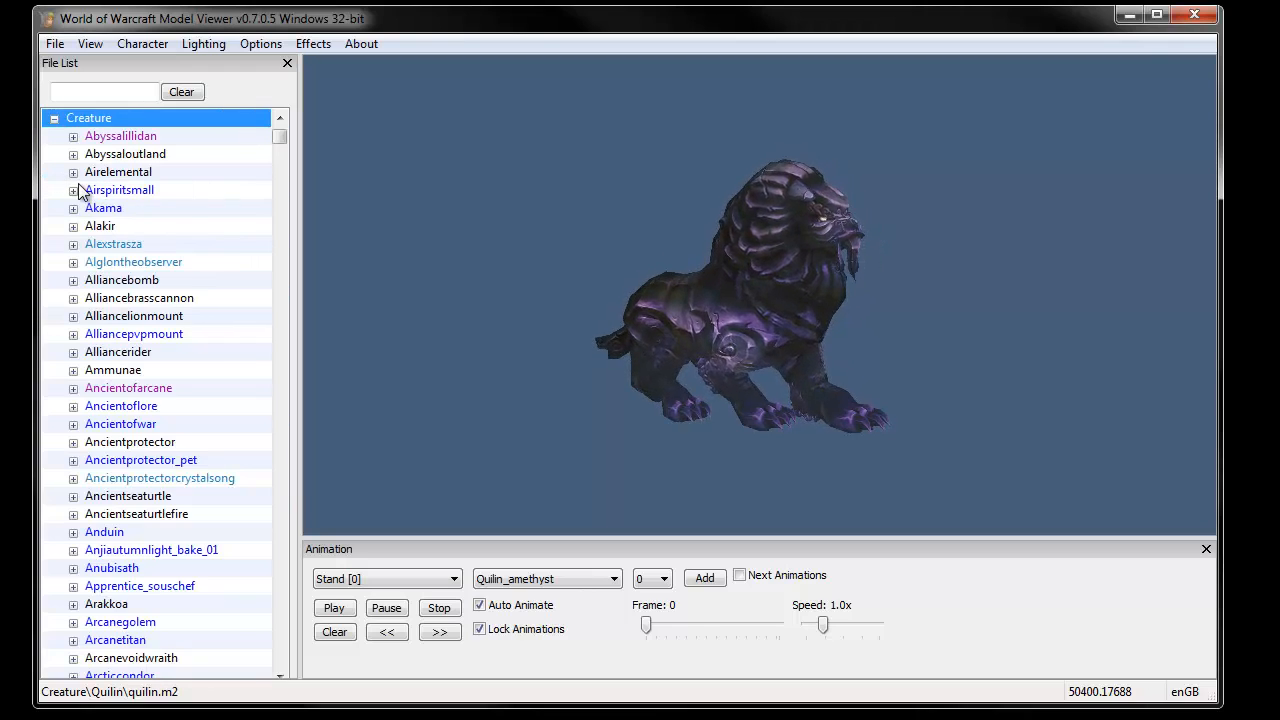
scroll(135, 390, "down", 12)
left_click(135, 390)
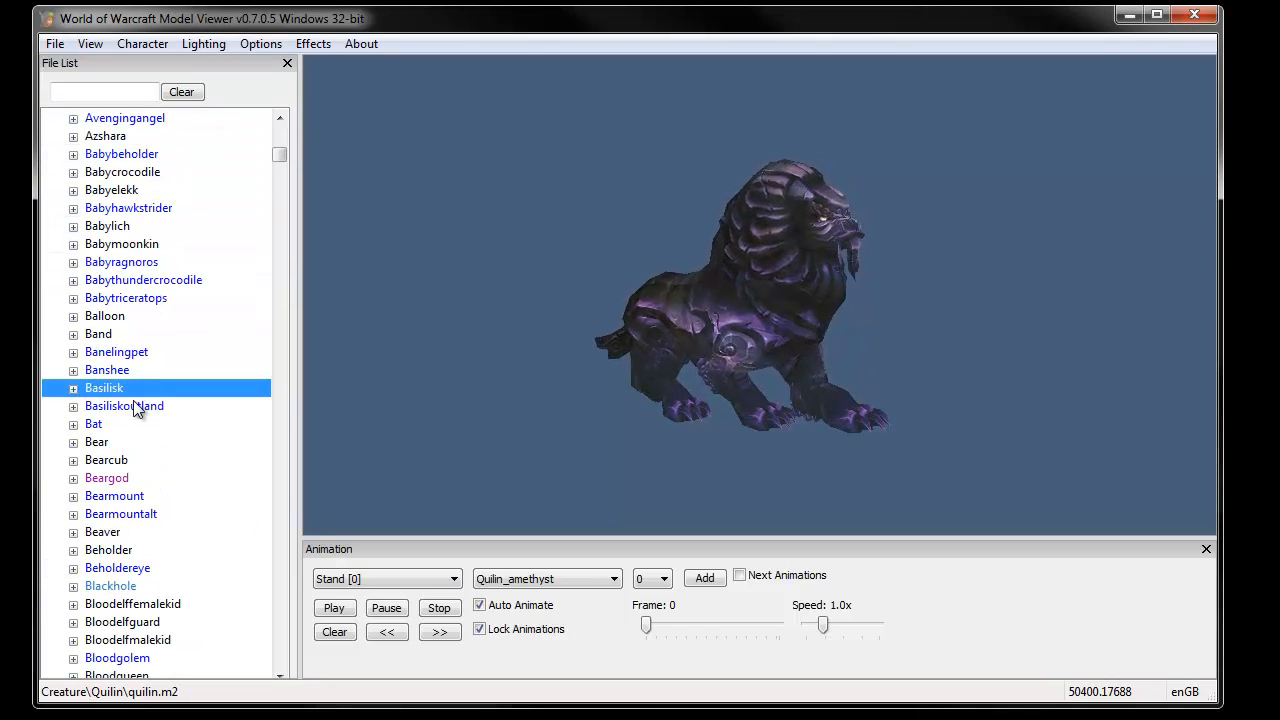
key("q")
scroll(180, 460, "down", 5)
left_click(73, 424)
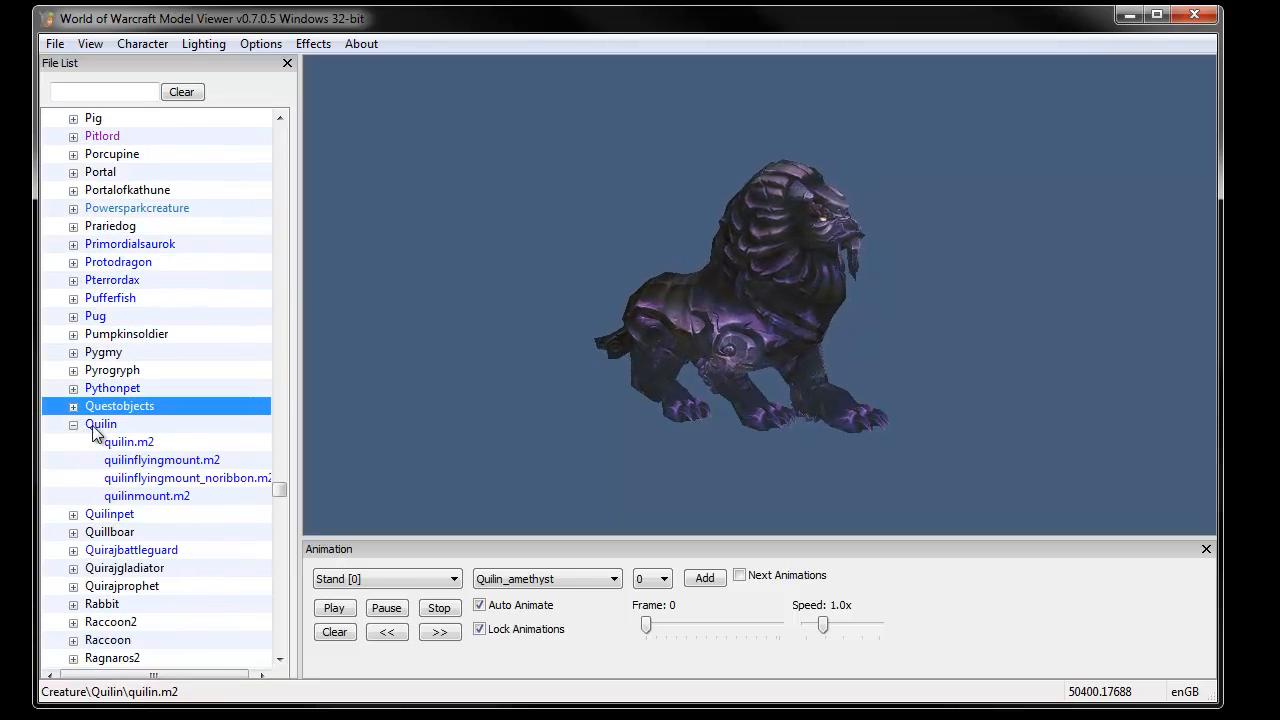
- Load quilinflyingmount.m2 and then quilin.m2 into the viewer
left_click(152, 466)
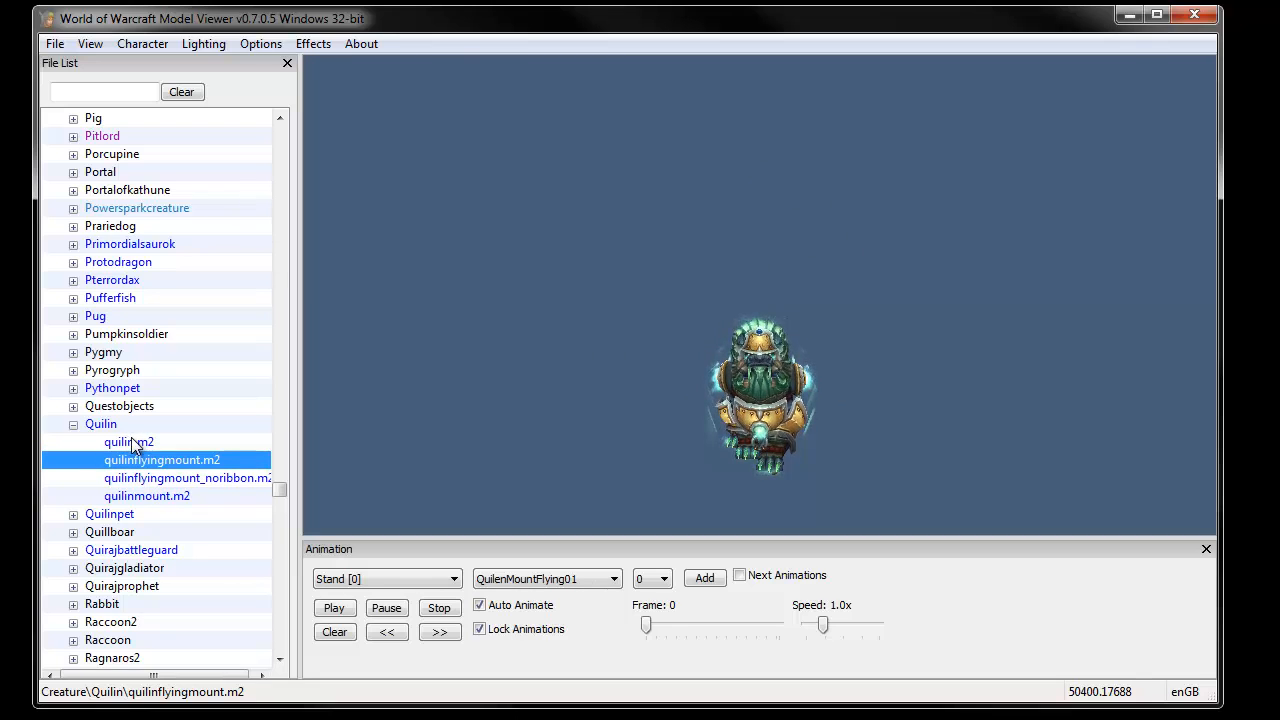
left_click(138, 445)
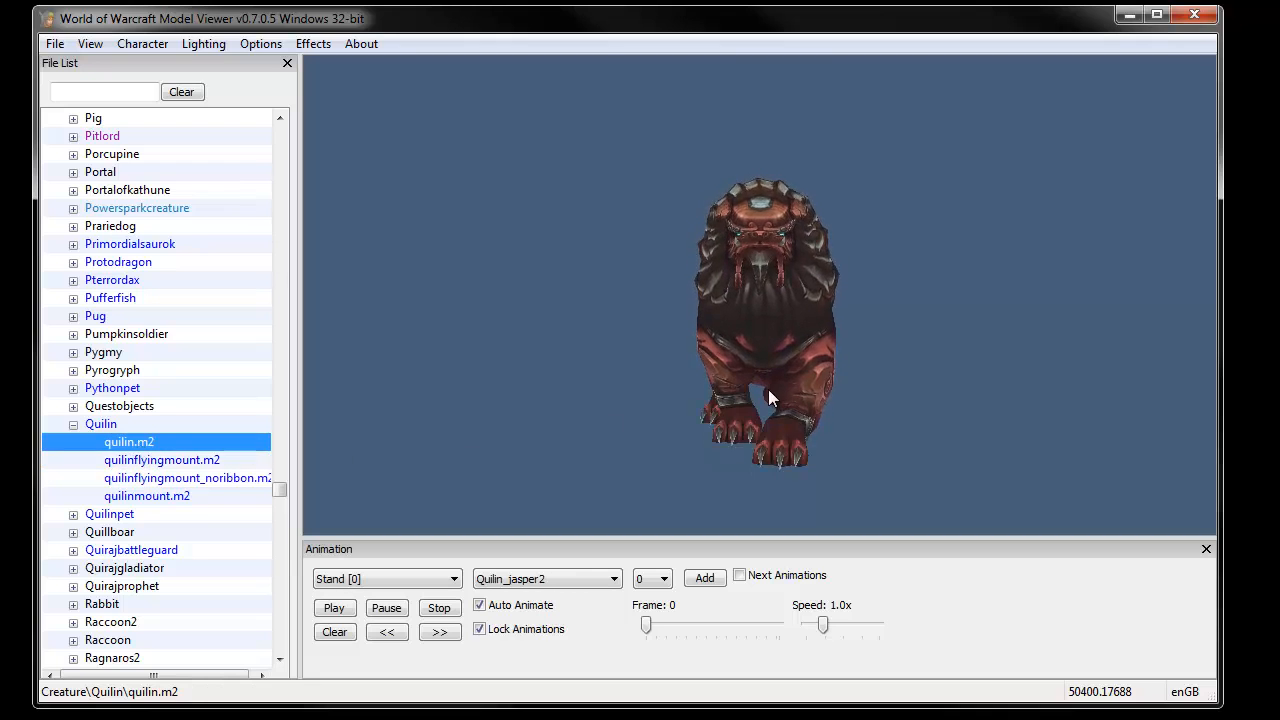
- Switch the quilin model's skin to Quilin_amethyst2
left_click_drag(767, 386, 815, 356)
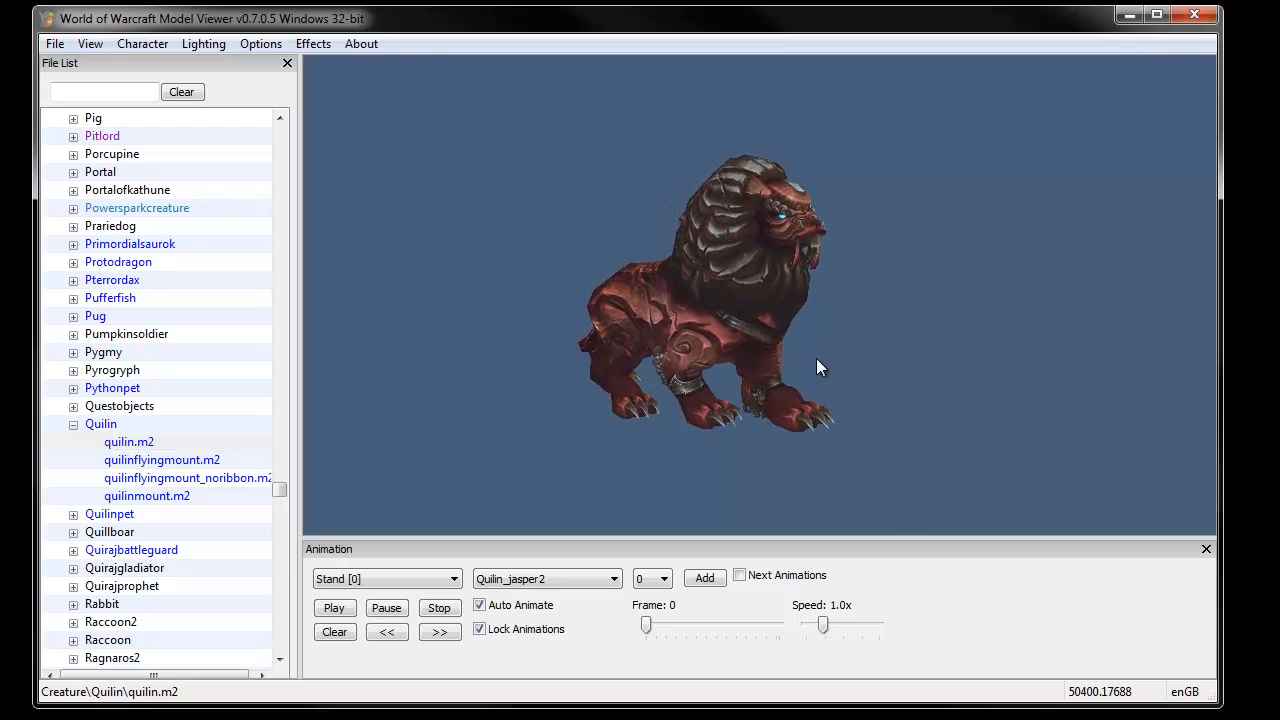
scroll(782, 373, "up", 1)
scroll(784, 386, "up", 1)
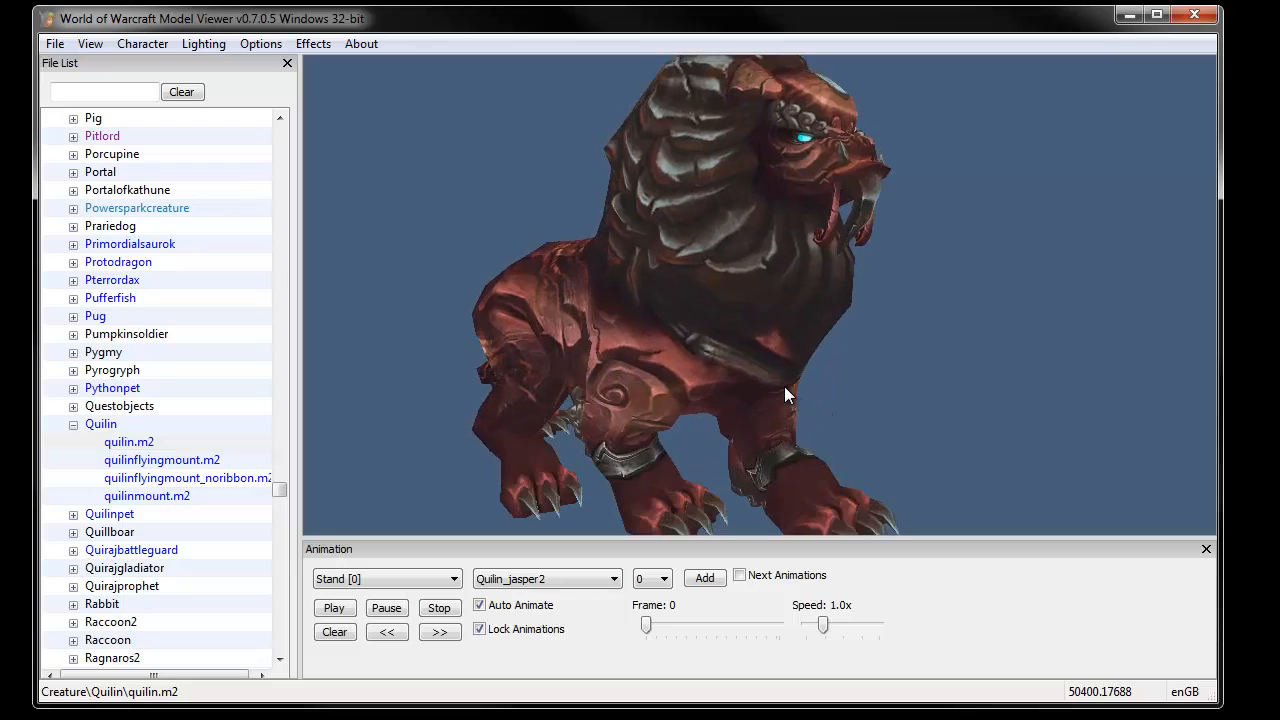
scroll(784, 386, "down", 2)
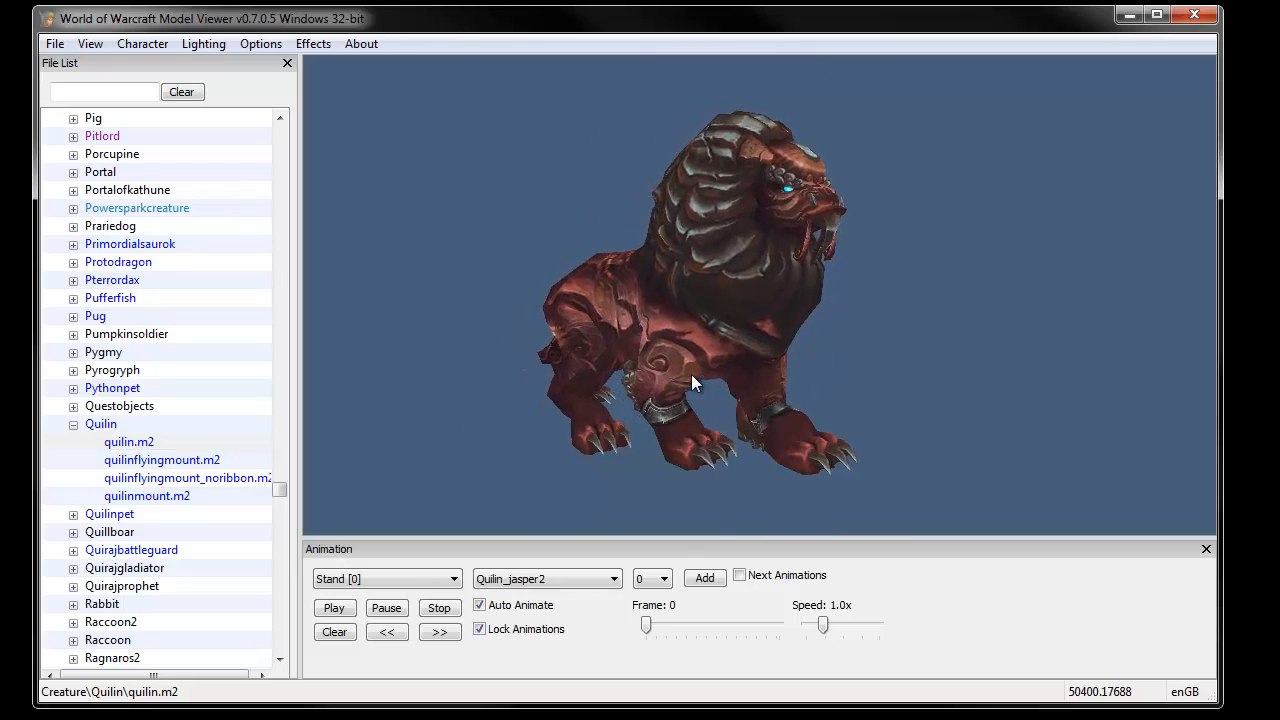
left_click(580, 579)
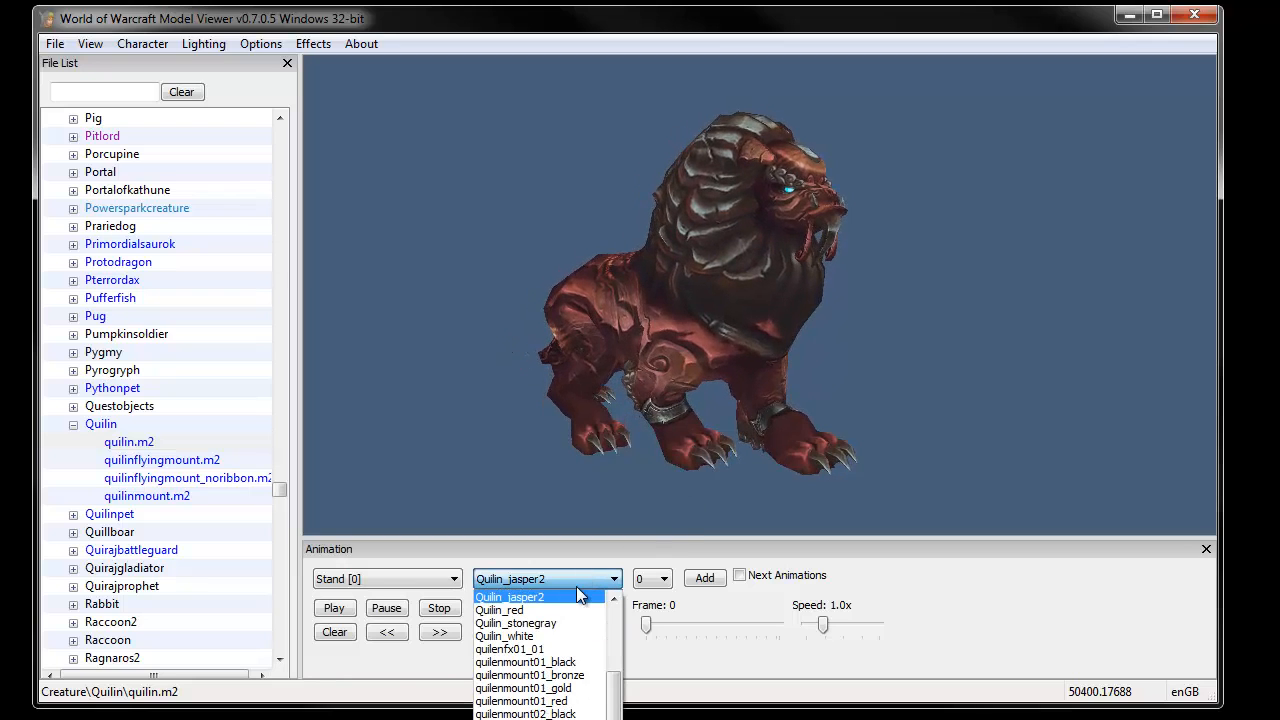
scroll(590, 615, "up", 3)
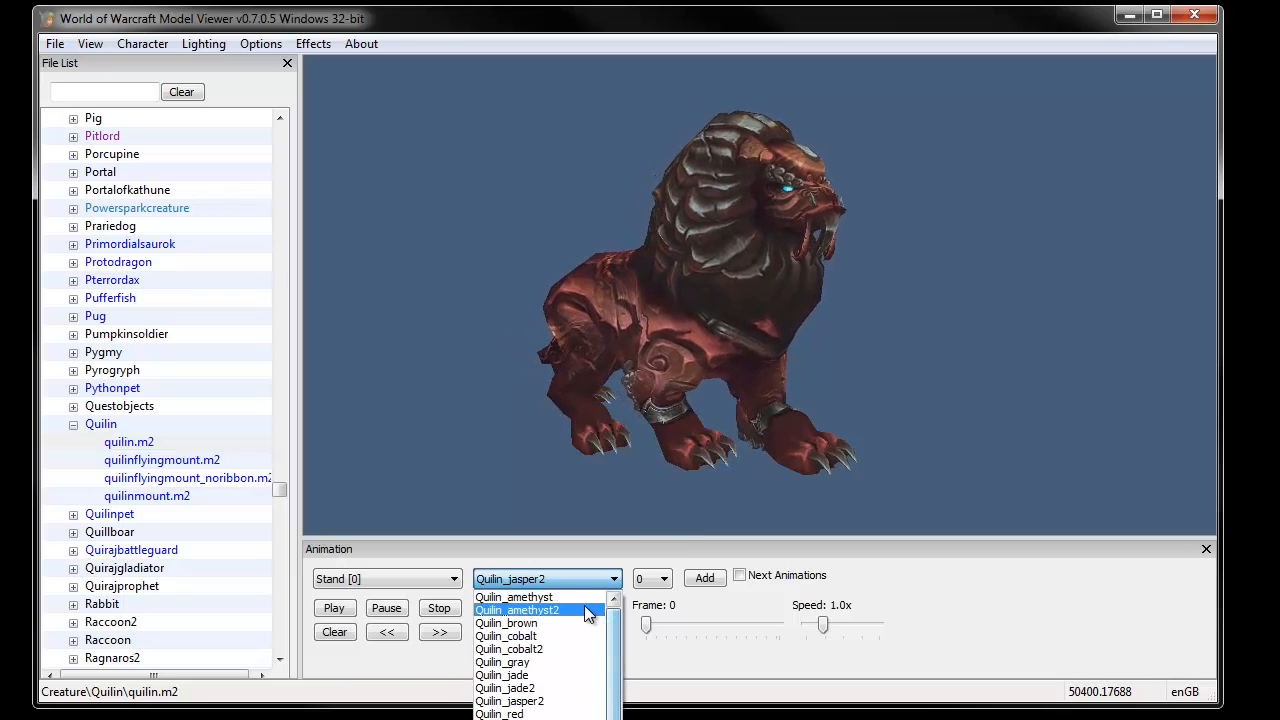
left_click(586, 610)
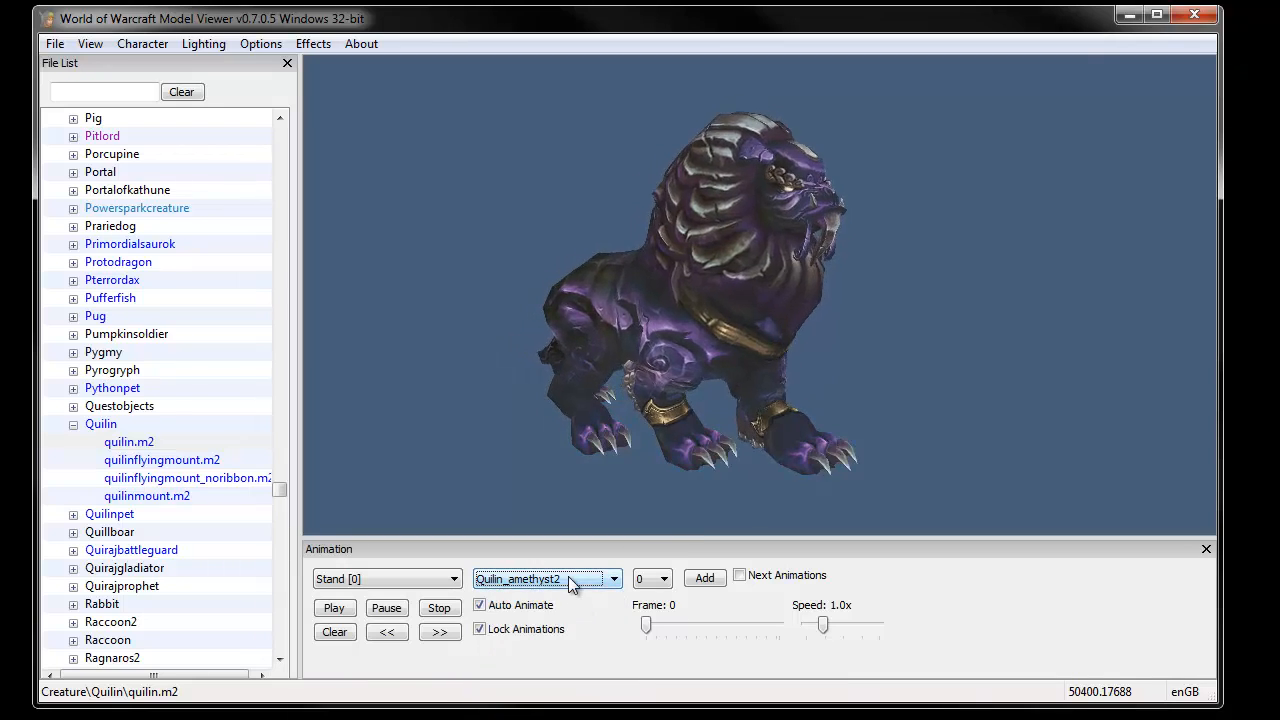
- Cycle through the available quilin skins, settling on Quilin_jade
scroll(570, 585, "down", 1)
scroll(570, 585, "down", 2)
scroll(570, 585, "down", 1)
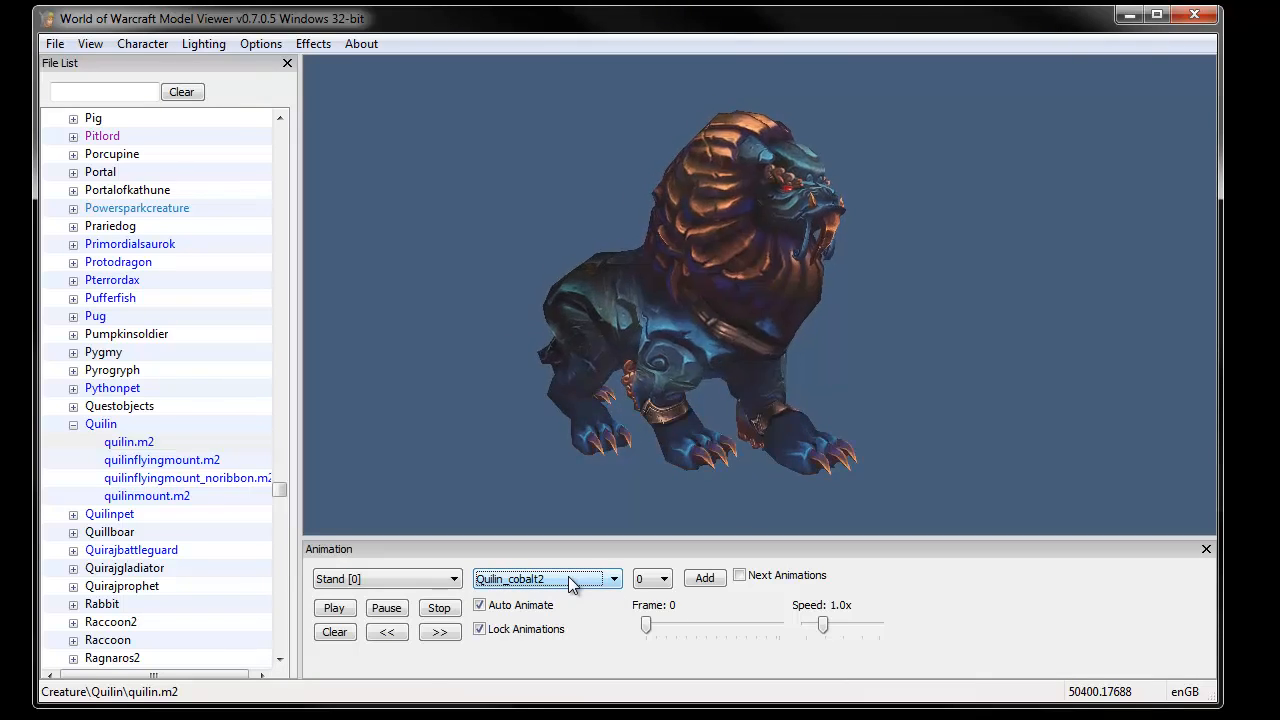
scroll(572, 585, "down", 2)
scroll(570, 585, "up", 1)
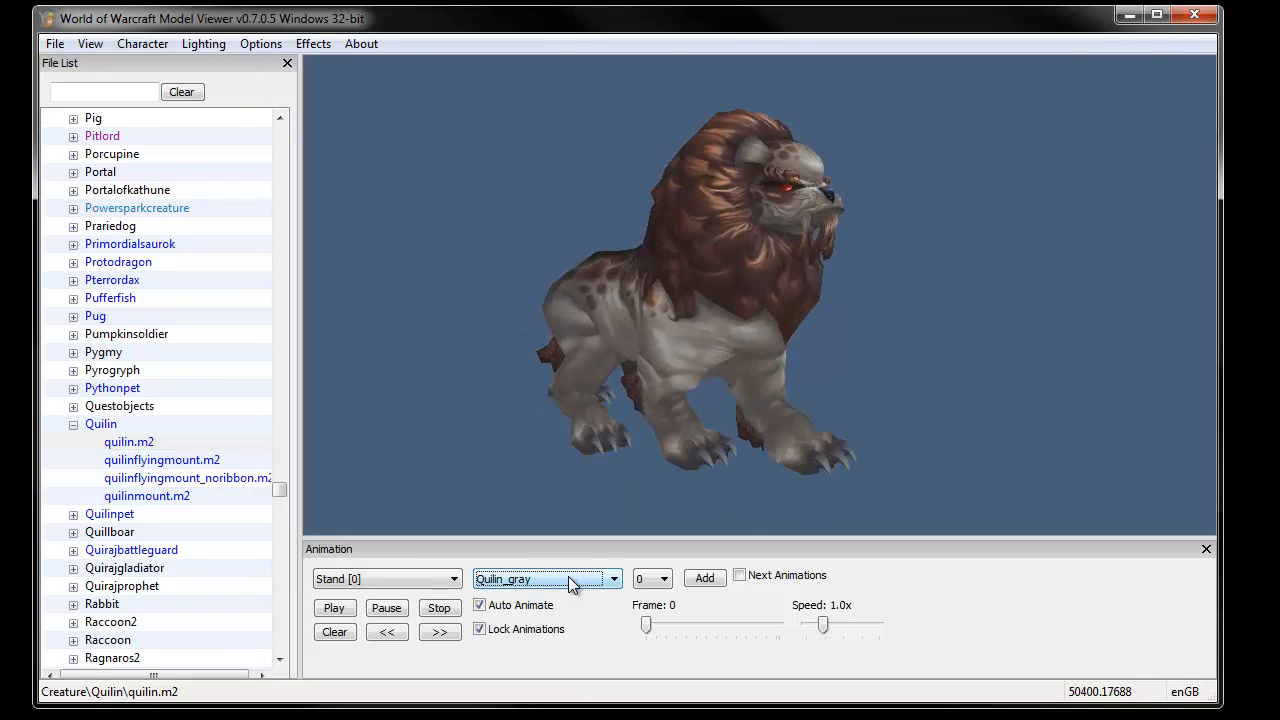
scroll(570, 585, "down", 1)
scroll(570, 585, "down", 1)
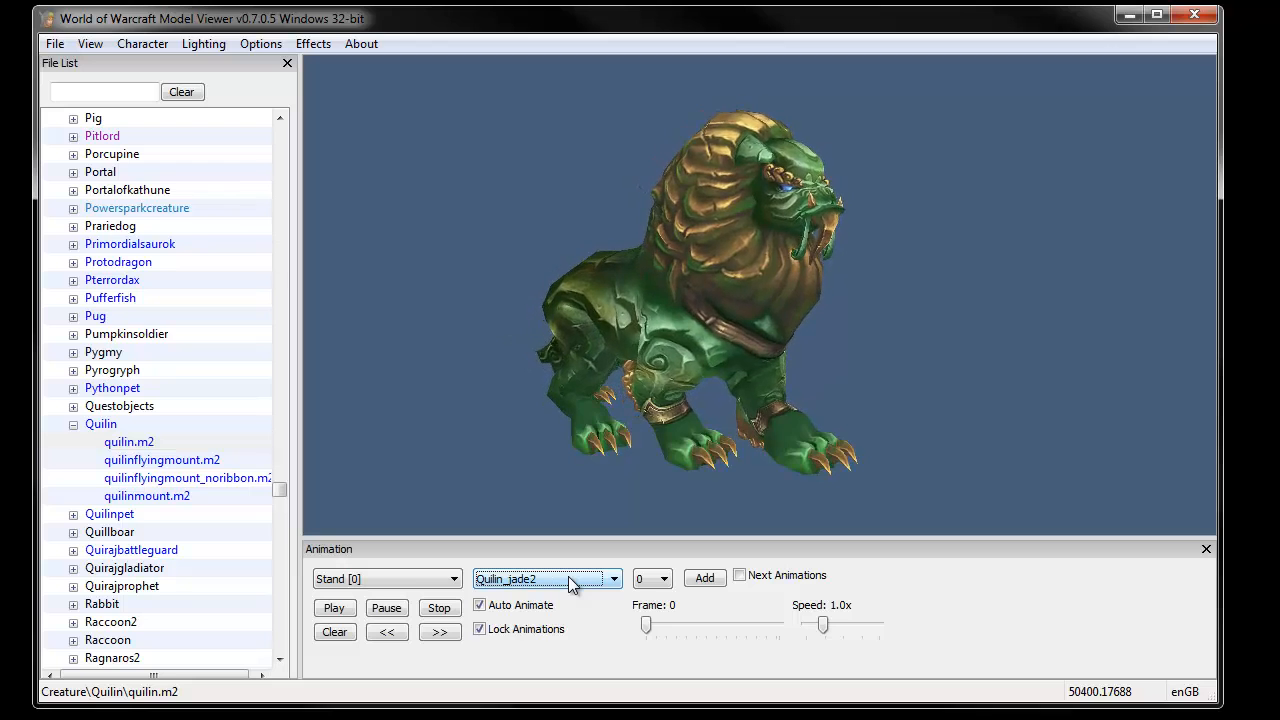
scroll(570, 585, "down", 4)
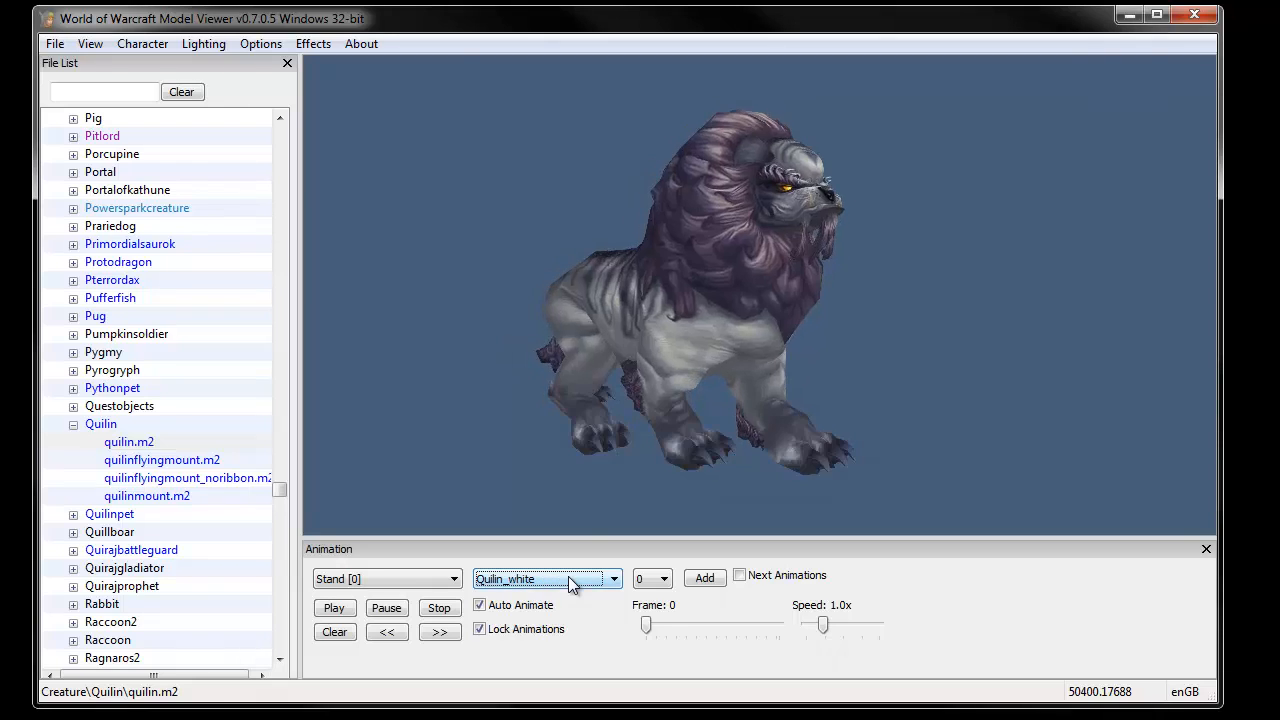
scroll(570, 585, "down", 4)
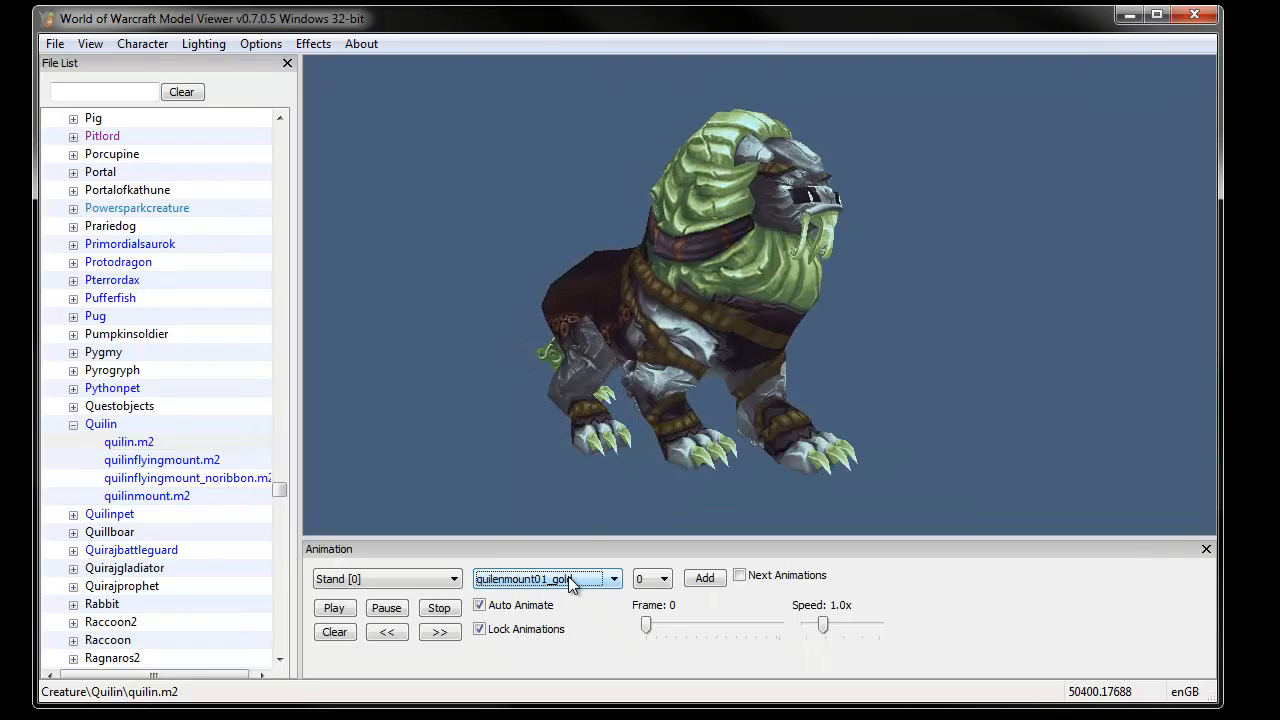
scroll(570, 585, "down", 4)
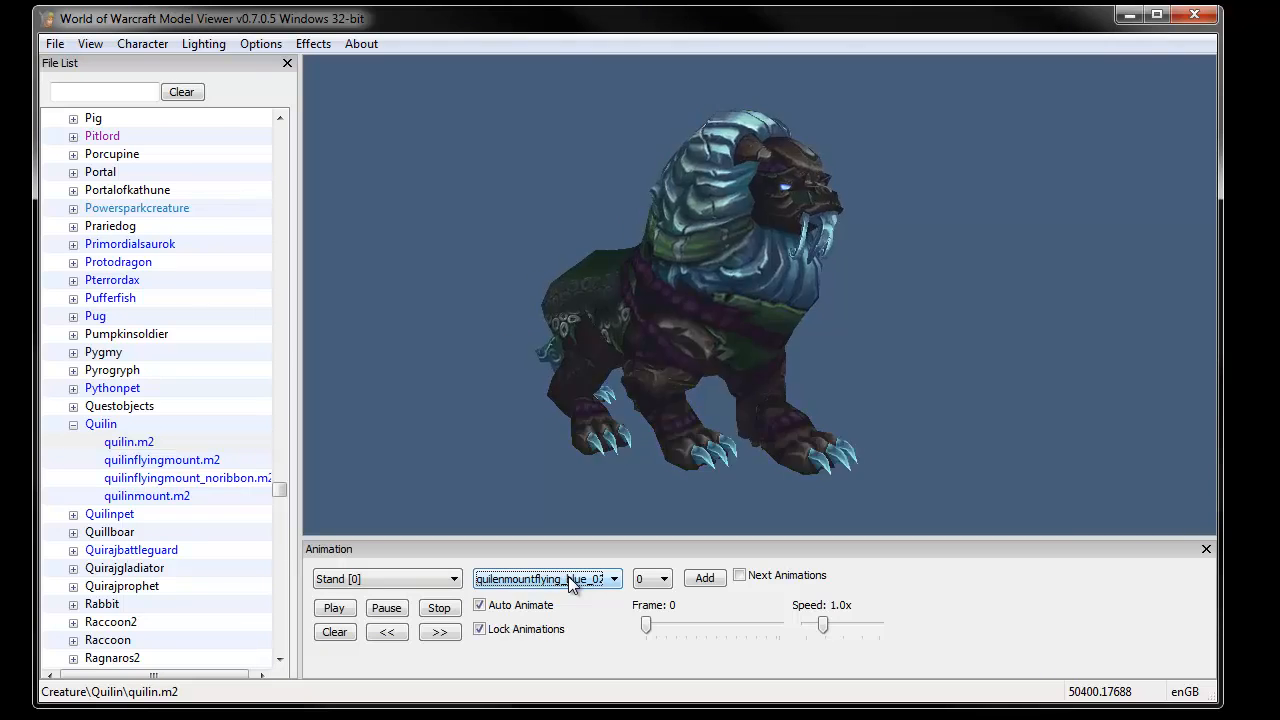
scroll(570, 585, "down", 2)
scroll(570, 585, "up", 1)
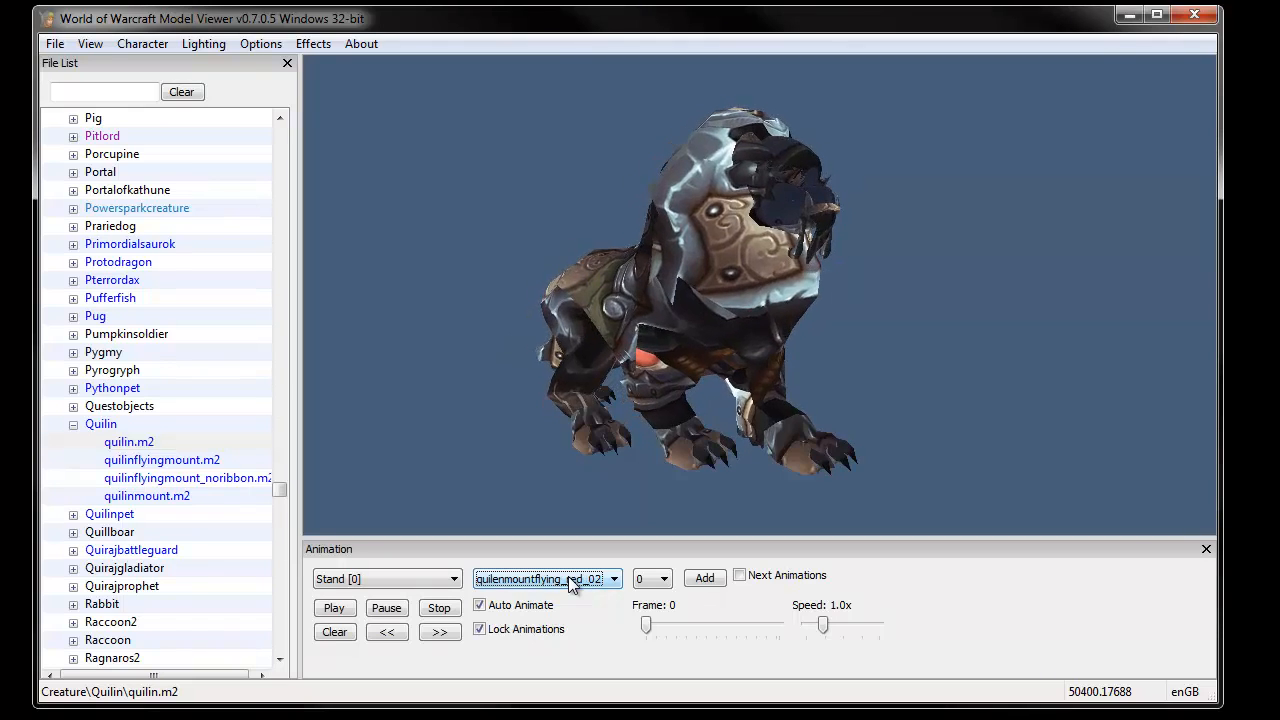
scroll(570, 585, "up", 1)
scroll(575, 582, "down", 3)
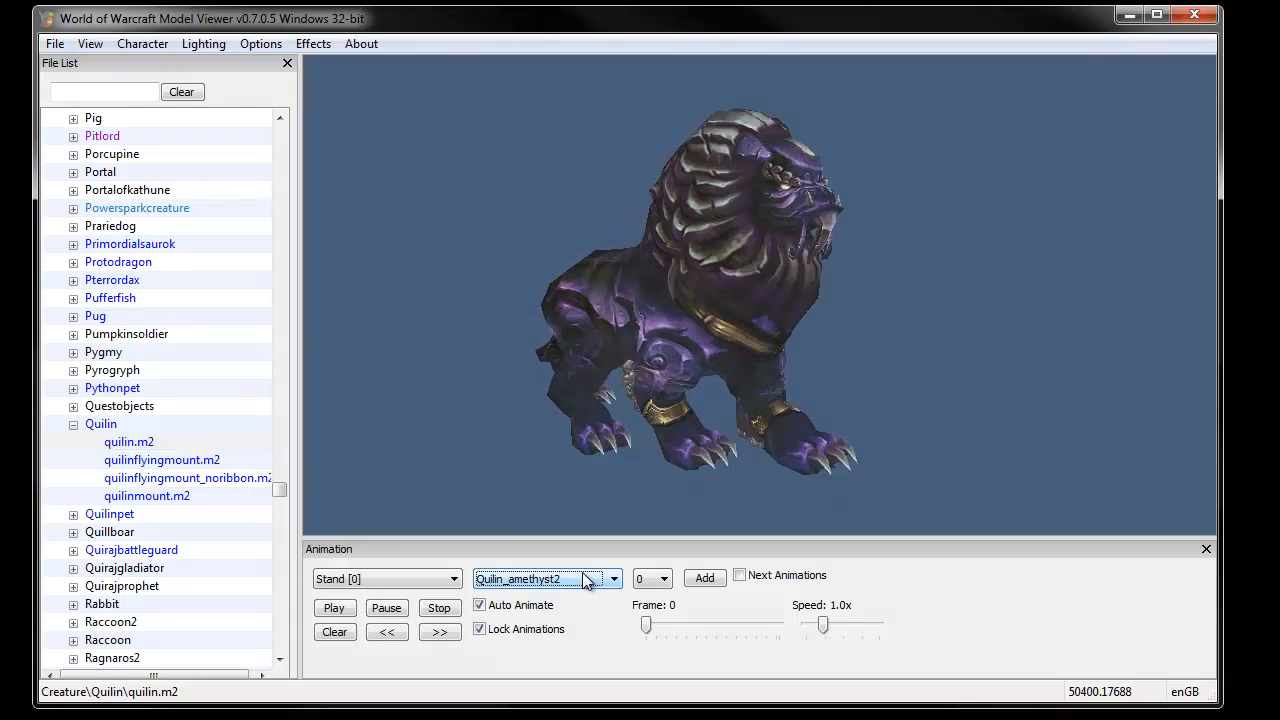
scroll(585, 581, "down", 1)
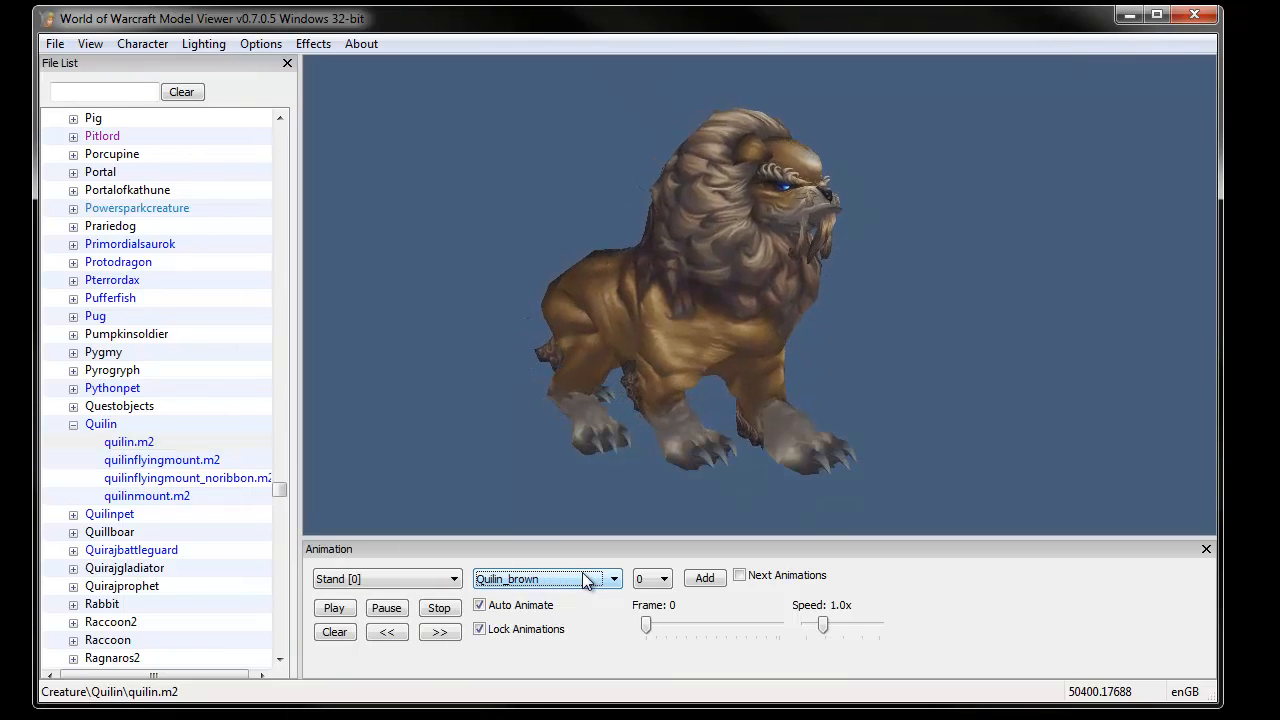
scroll(585, 581, "down", 1)
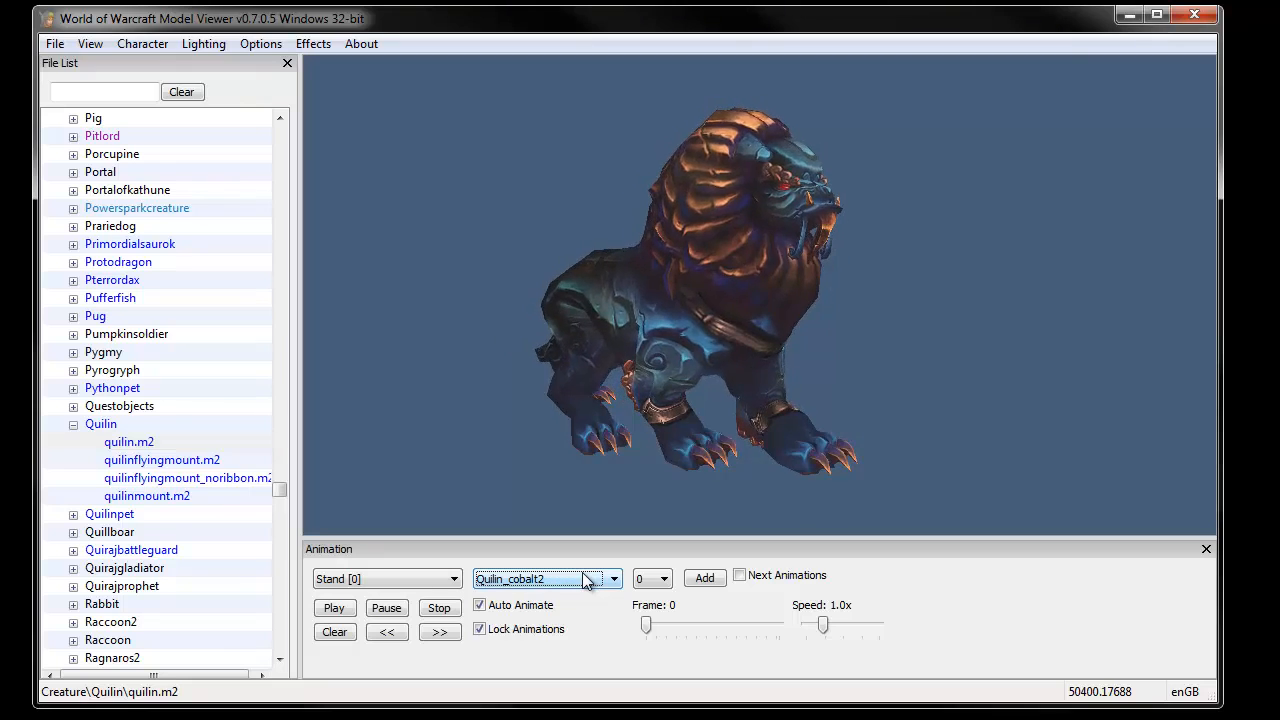
scroll(585, 581, "down", 2)
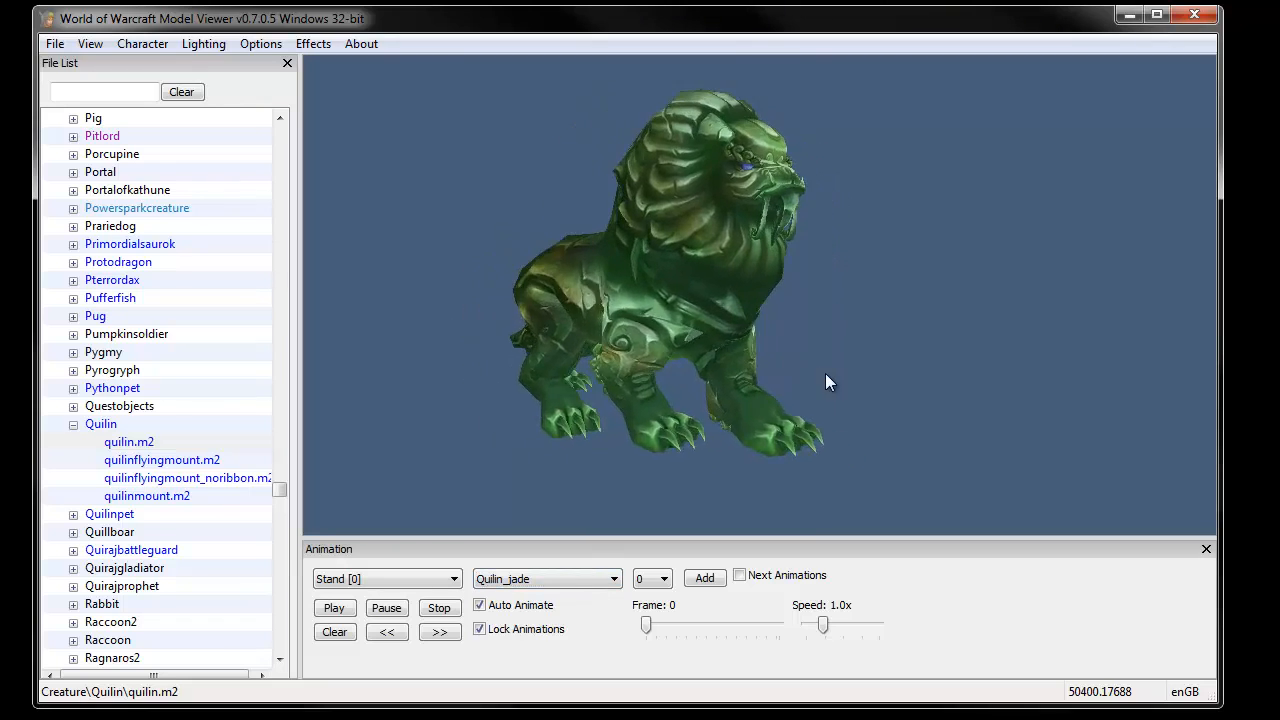
- Save quilin.m2 into the Export folder
mouse_move(825, 373)
left_mouse_down()
mouse_move(729, 350)
mouse_move(614, 363)
mouse_move(814, 368)
left_mouse_up()
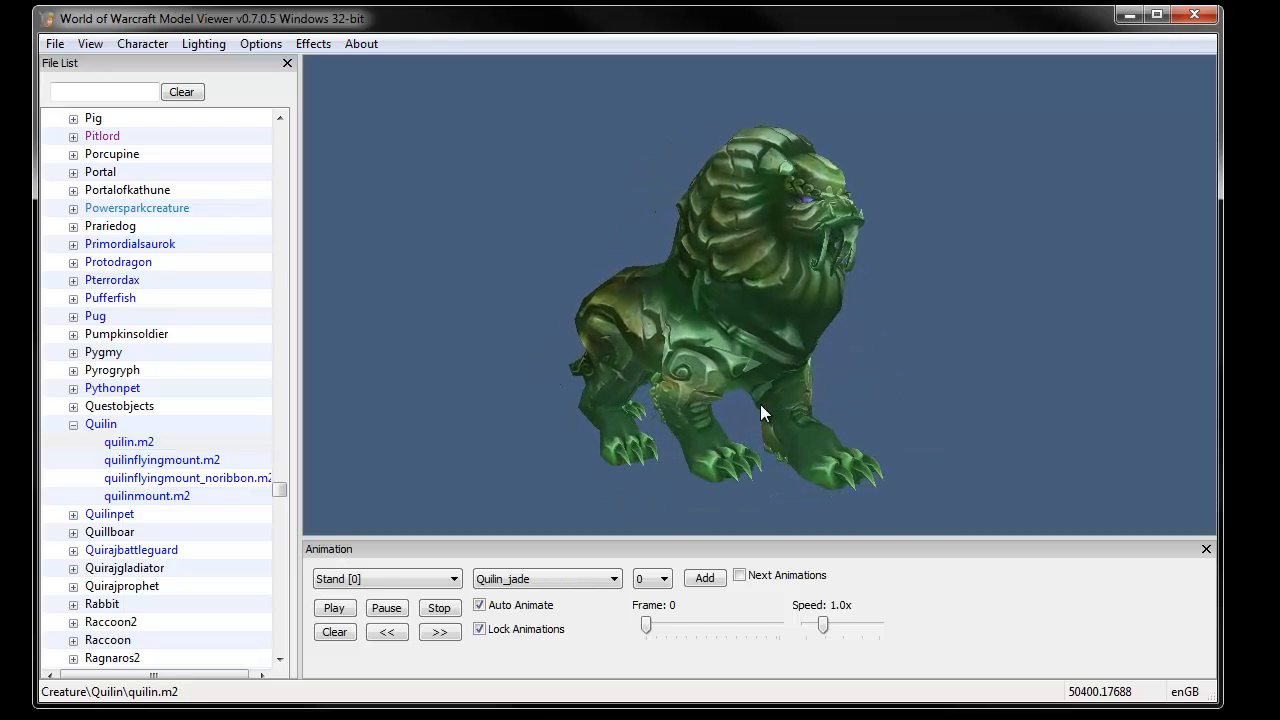
left_click(128, 442)
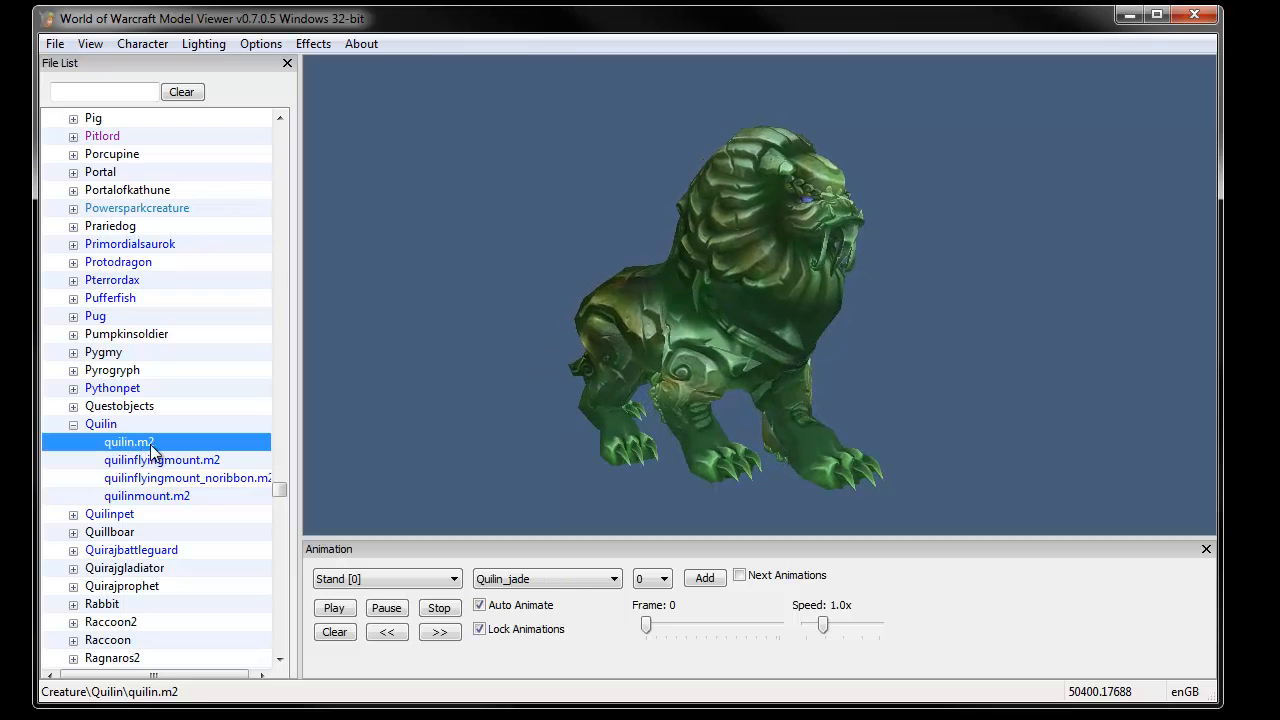
right_click(143, 452)
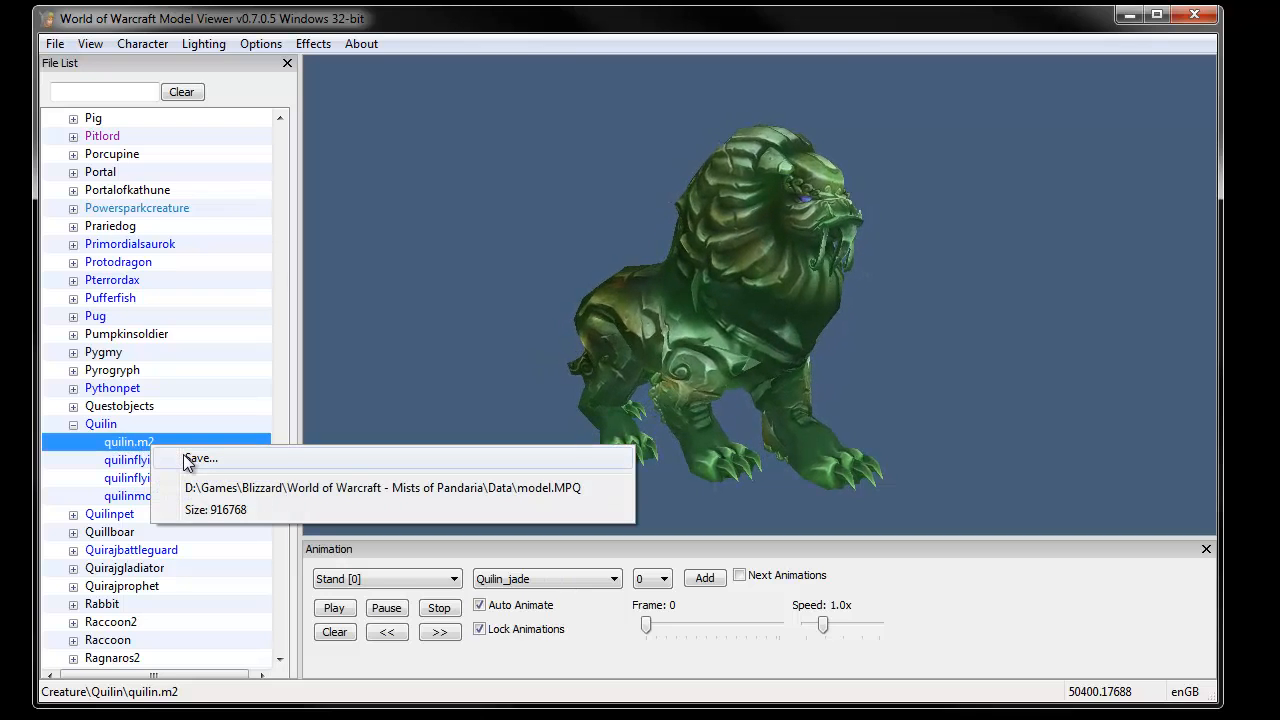
left_click(190, 458)
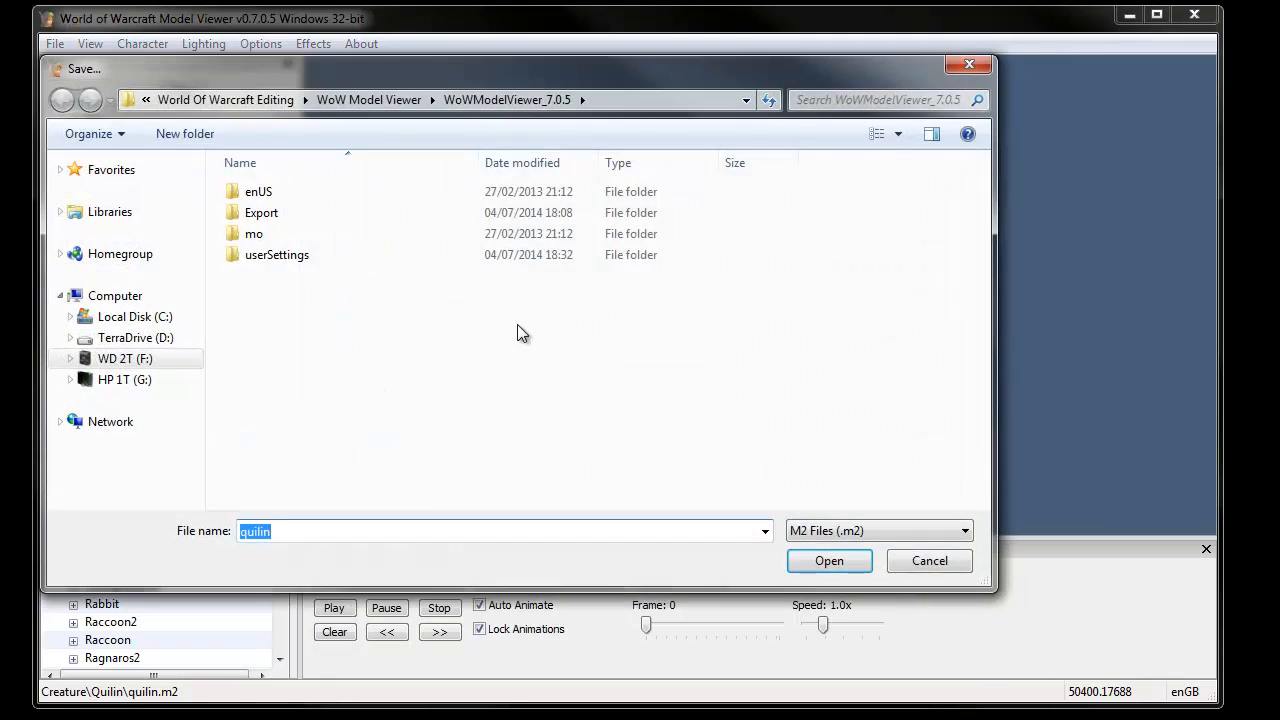
double_click(262, 213)
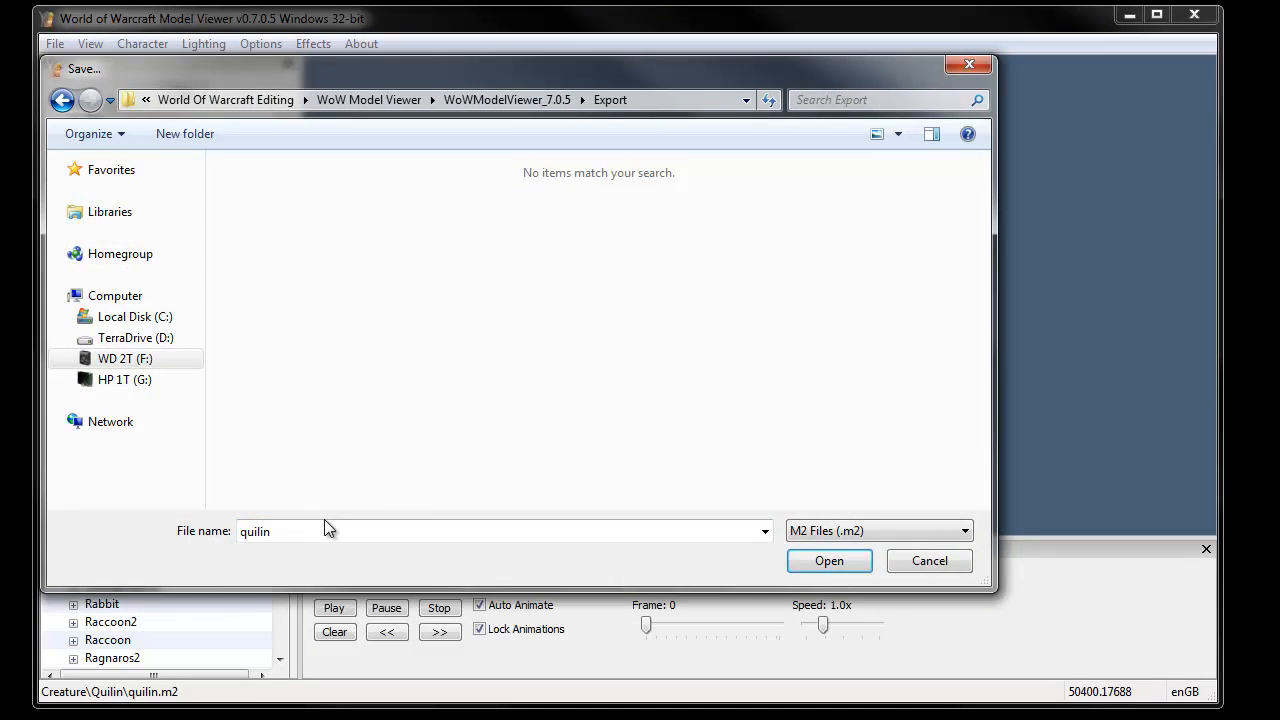
left_click(838, 567)
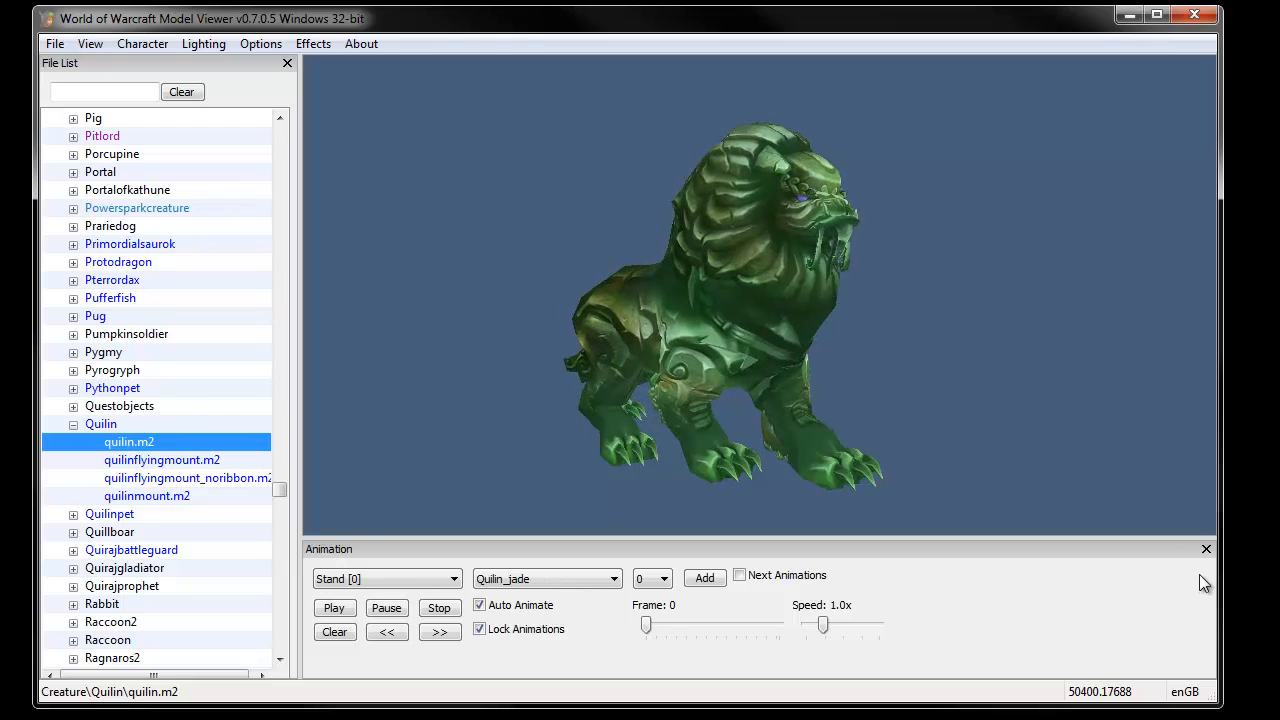
- Set the file list filter to SKINs (*.skin) and search for quilin
left_click_drag(1100, 705, 1100, 719)
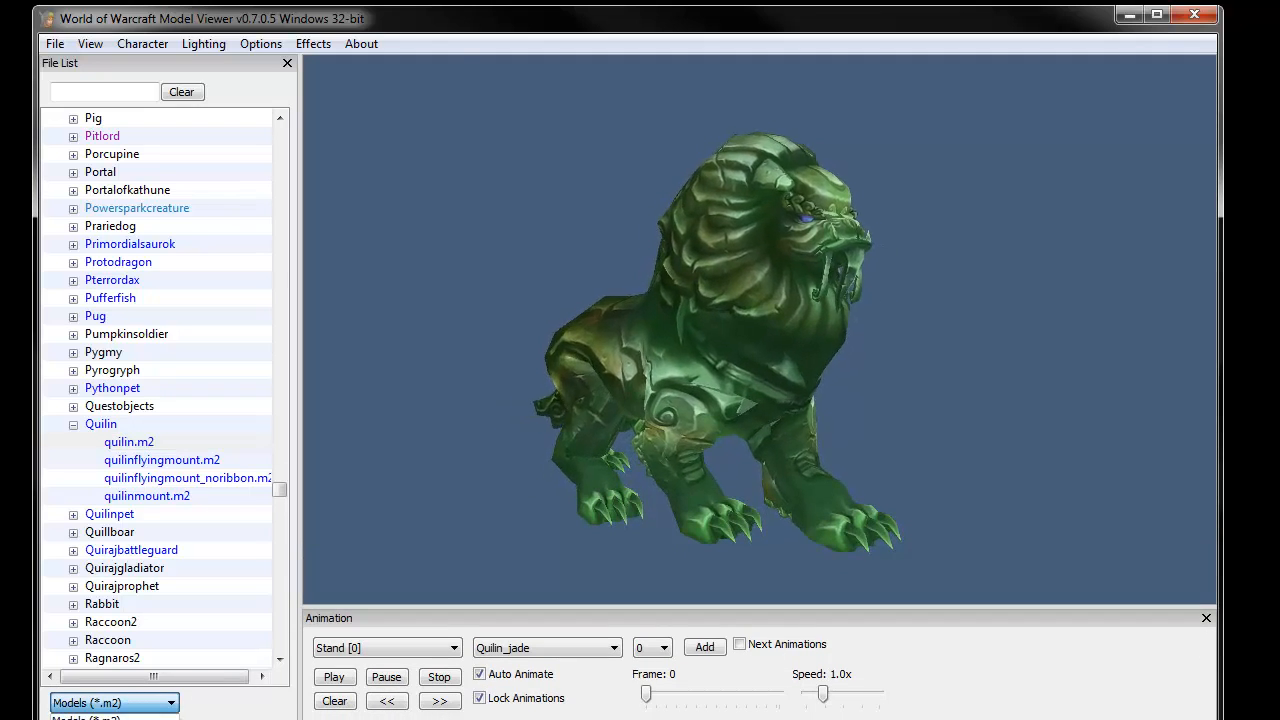
left_click(114, 719)
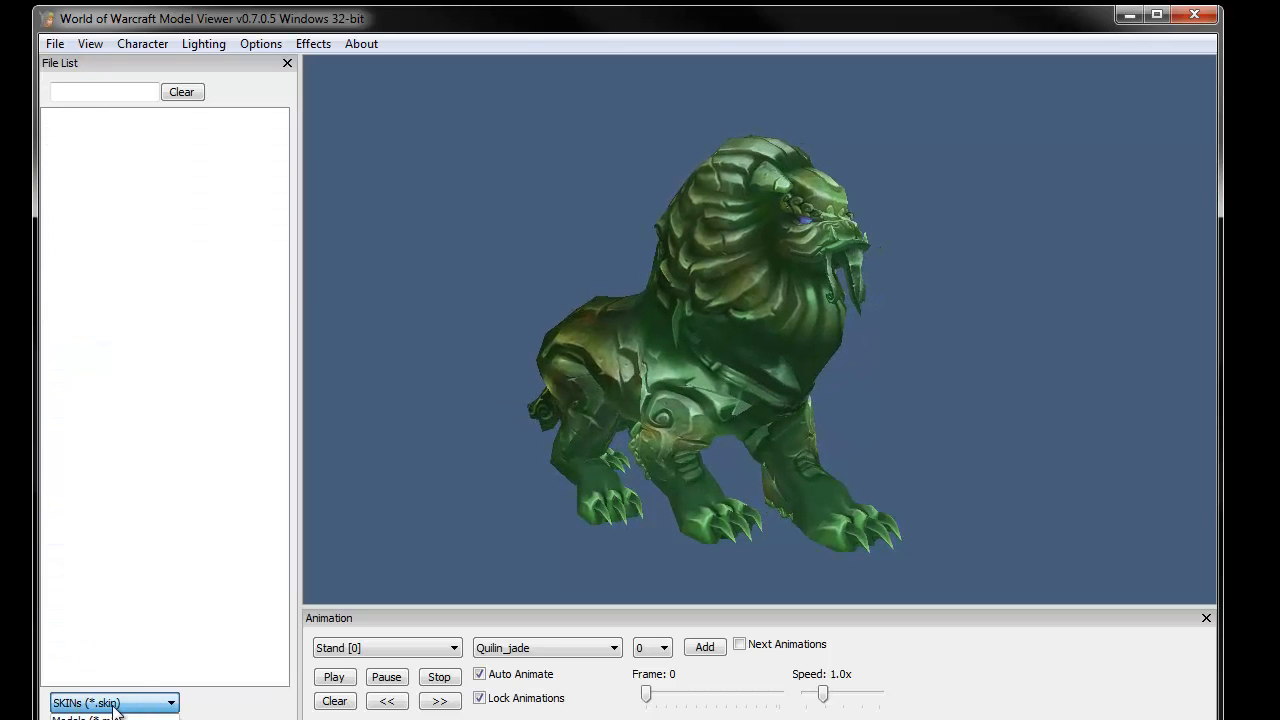
left_click(77, 91)
type("quilin")
key("Return")
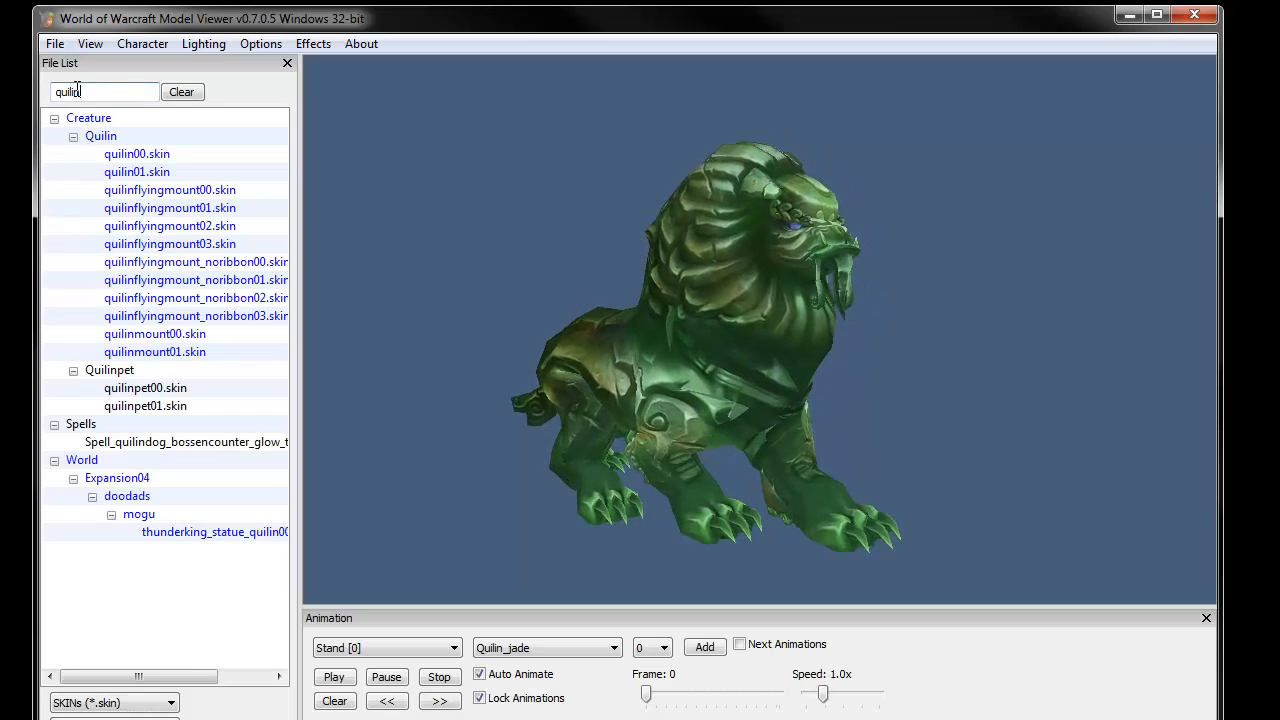
- Save quilin00.skin into the Export folder
right_click(146, 158)
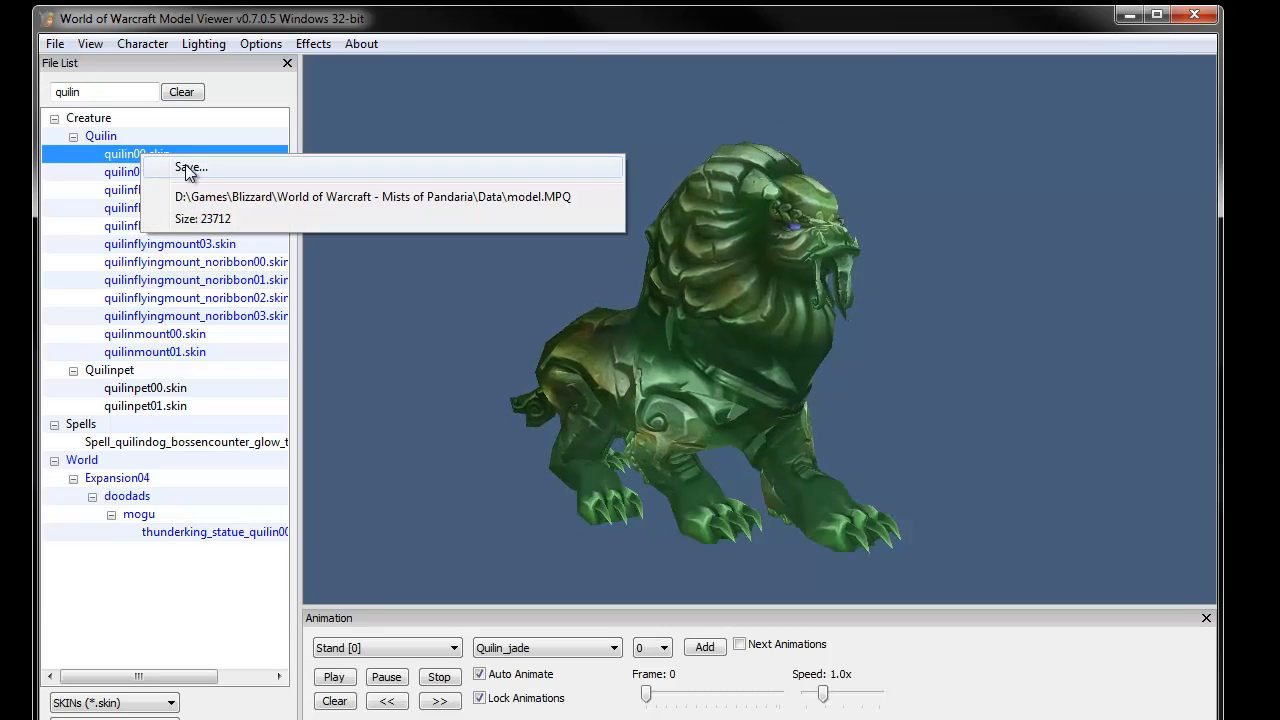
left_click(188, 167)
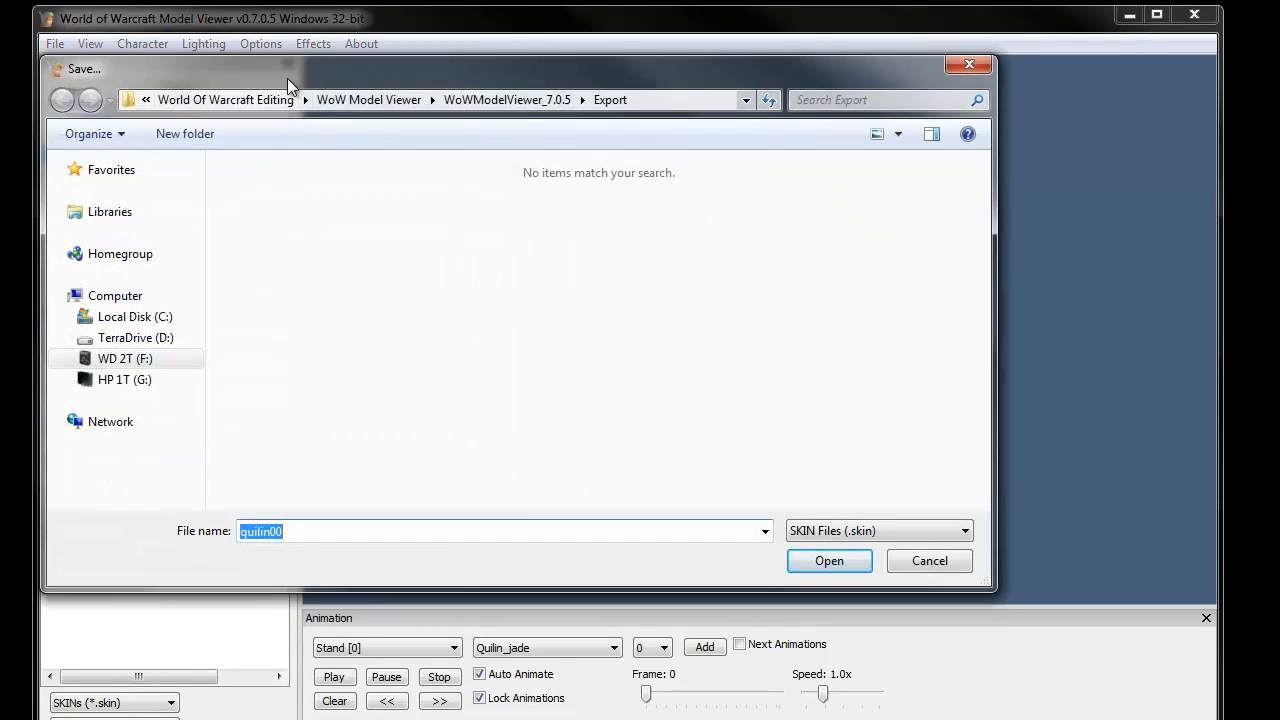
left_click_drag(265, 69, 374, 141)
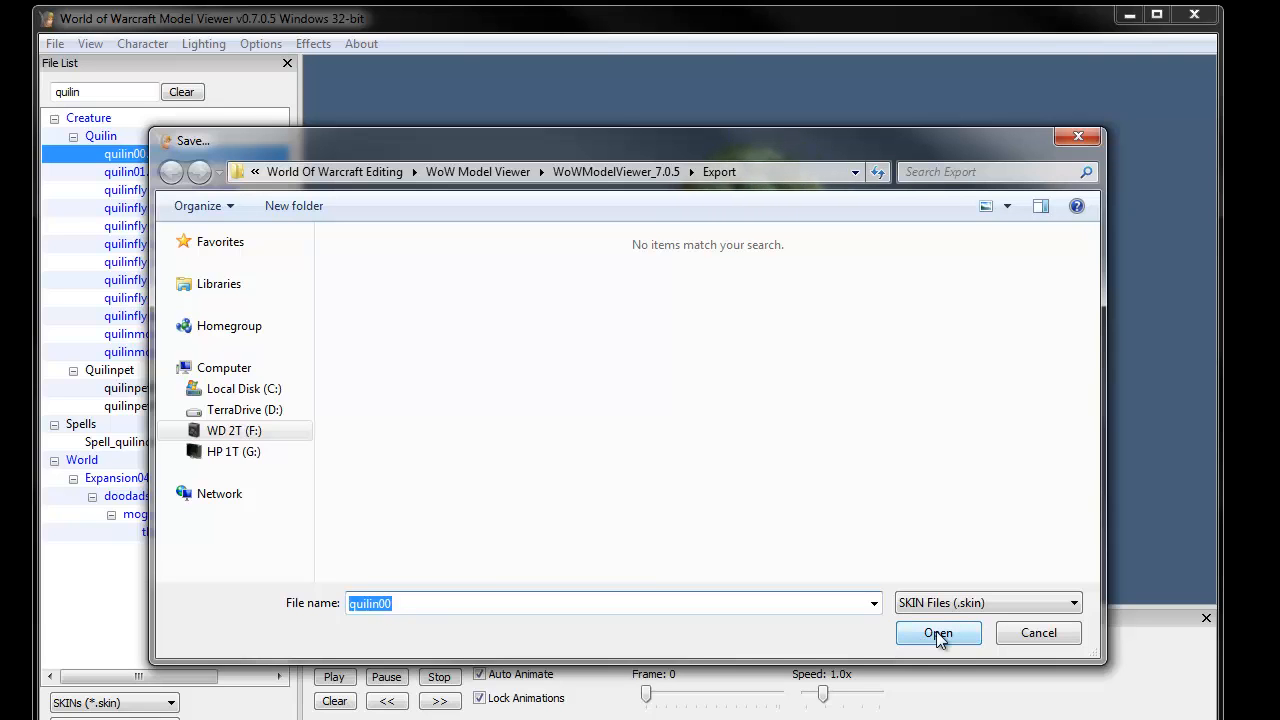
left_click(937, 632)
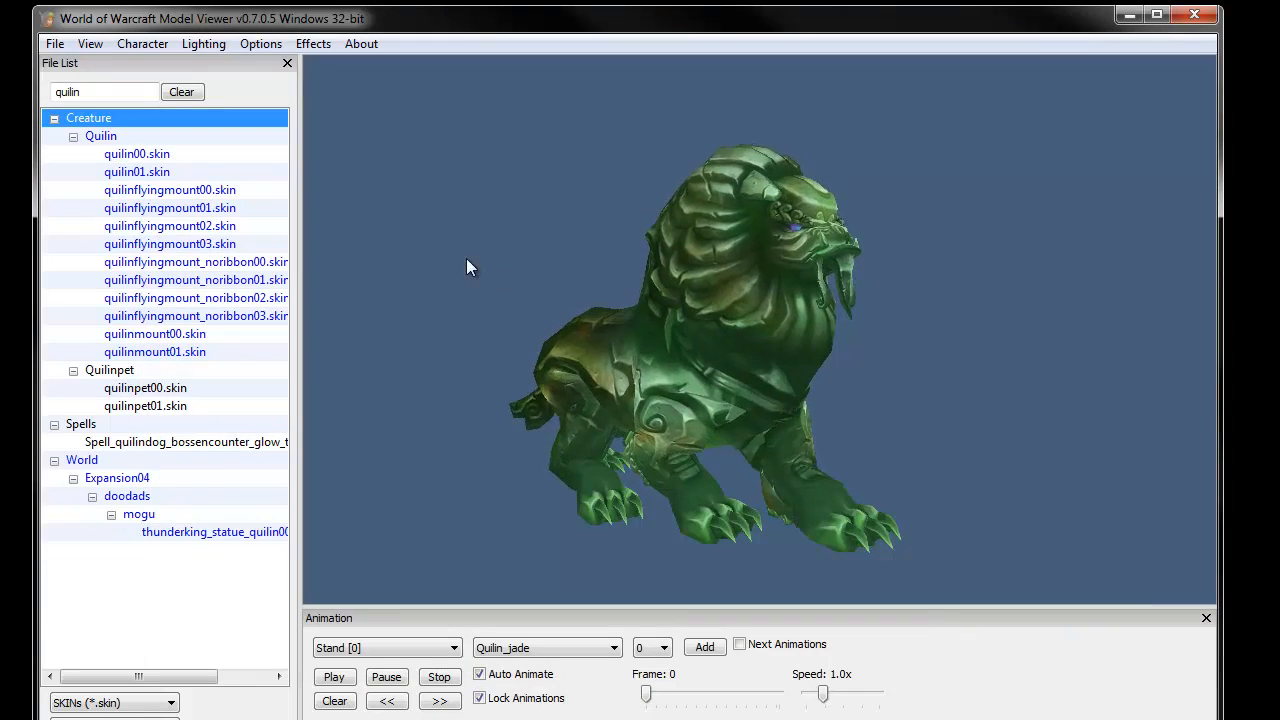
- Switch the file list back to models, select quilin.m2, and export all its textures as PNG
left_click(114, 703)
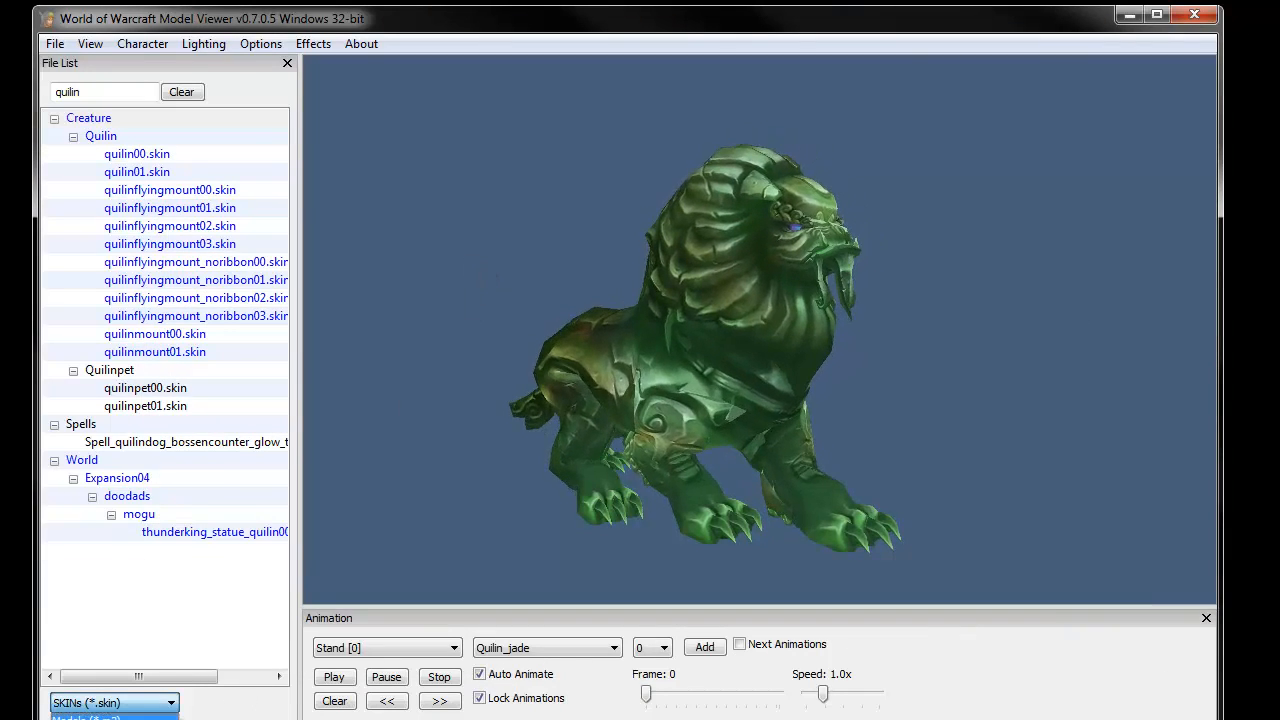
left_click(86, 717)
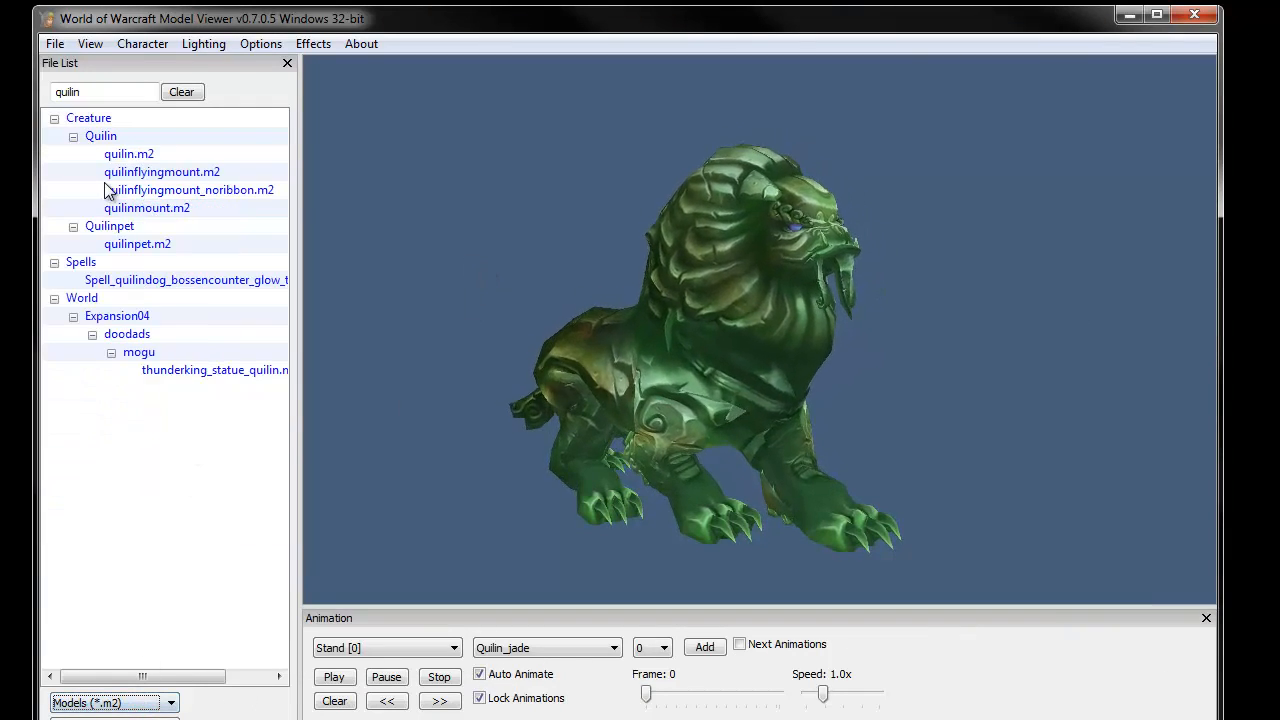
left_click(130, 157)
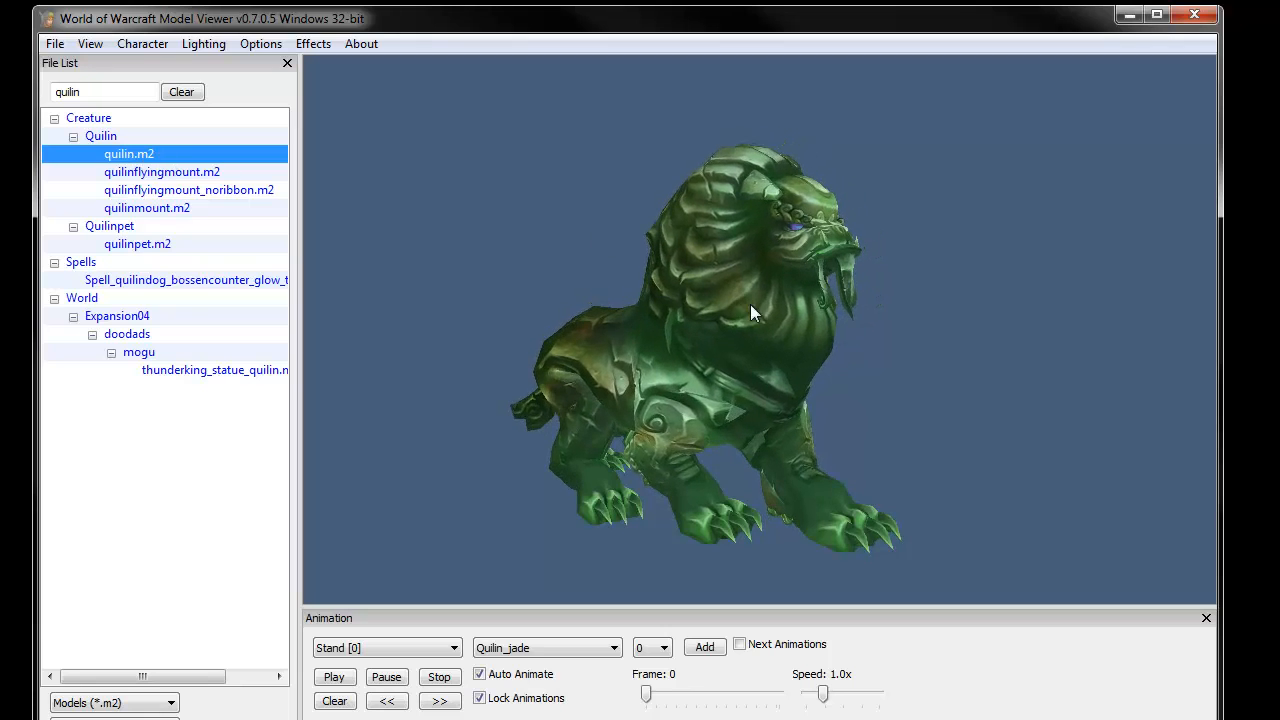
right_click_drag(778, 403, 785, 399)
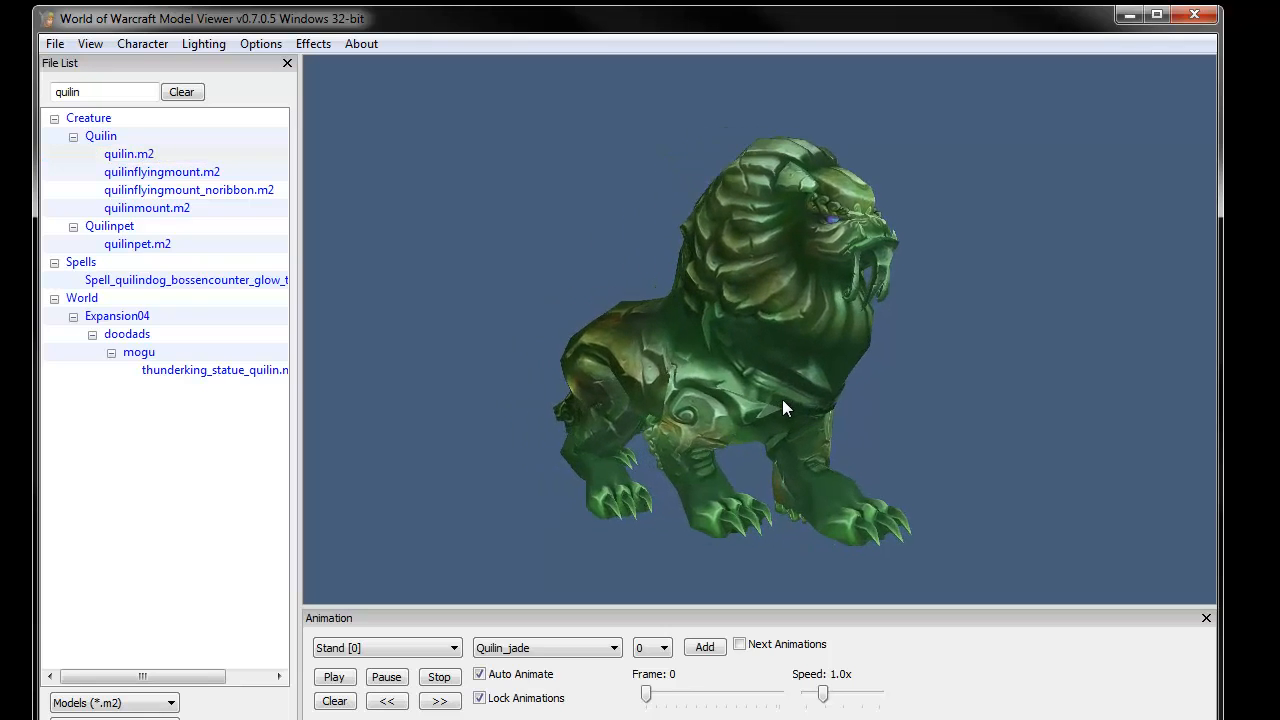
left_click(57, 44)
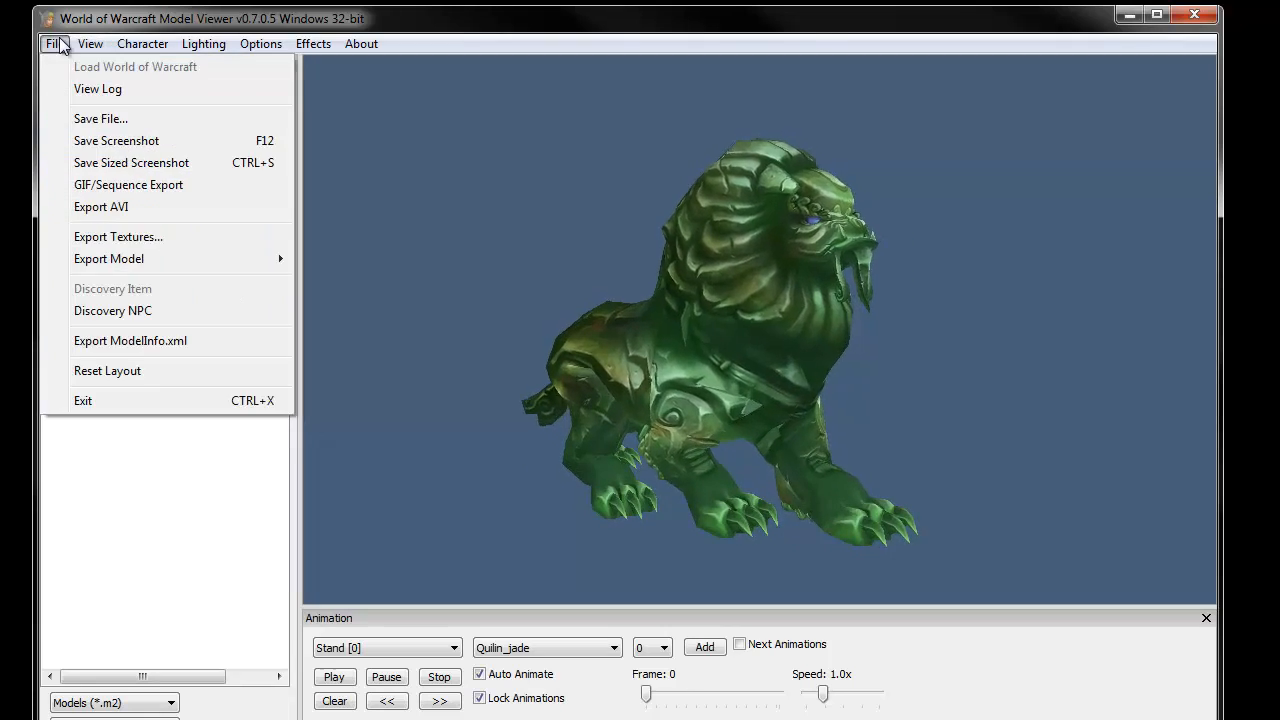
left_click(58, 238)
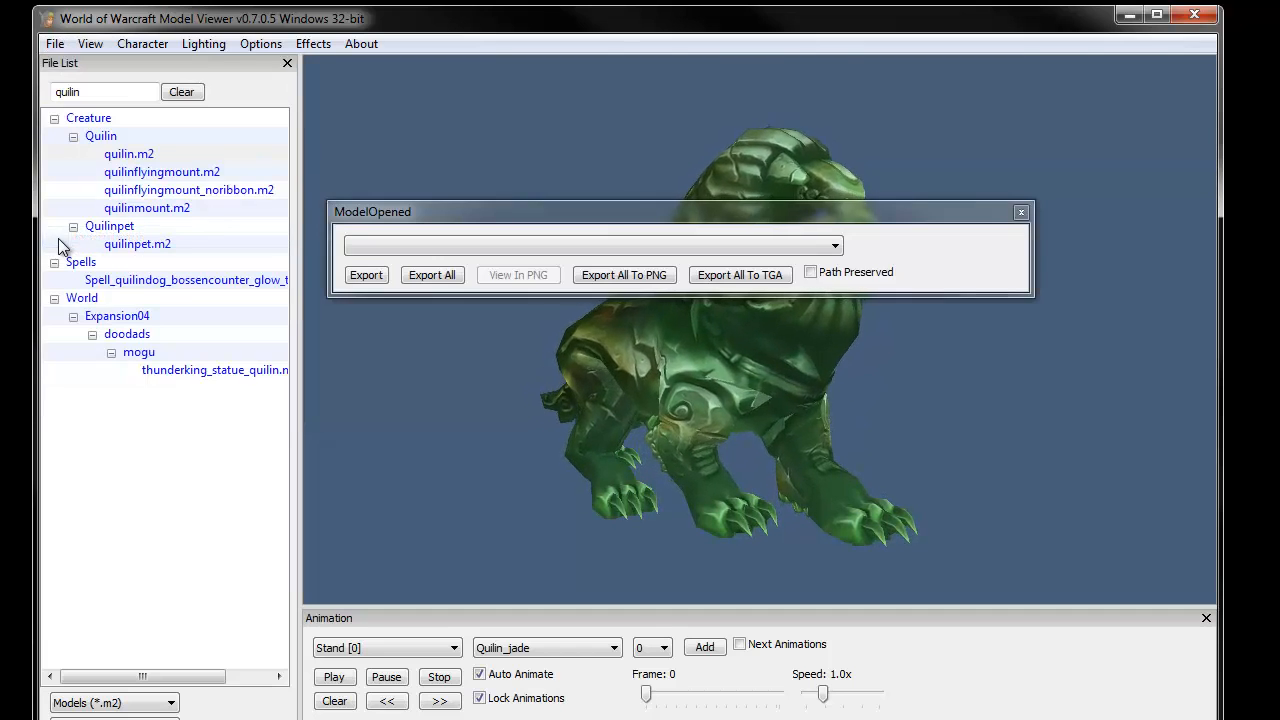
left_click(624, 276)
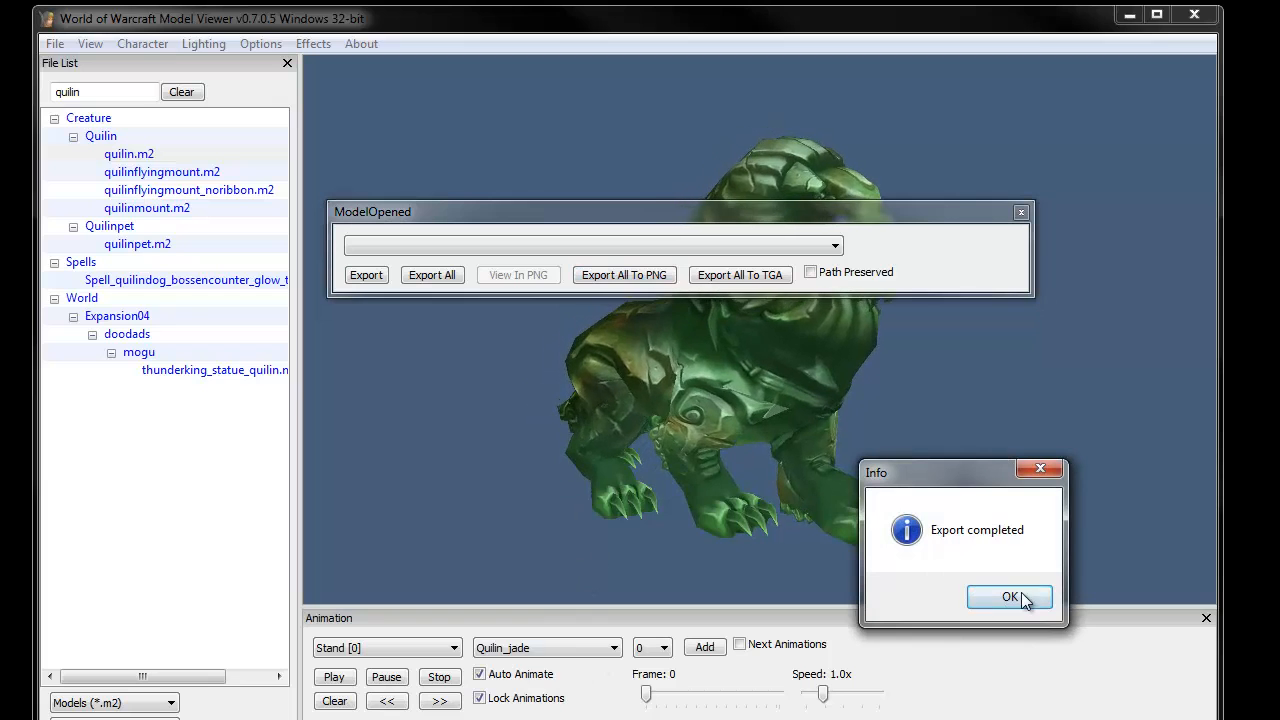
left_click(1022, 598)
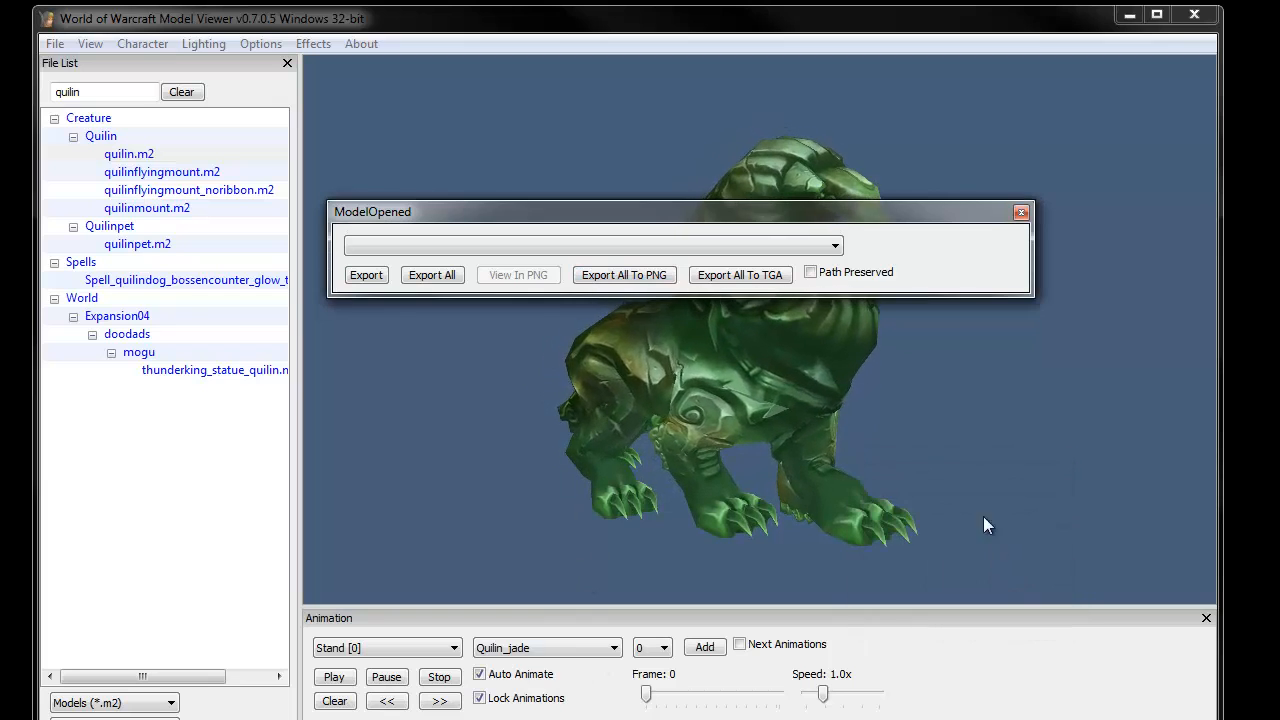
left_click(1021, 212)
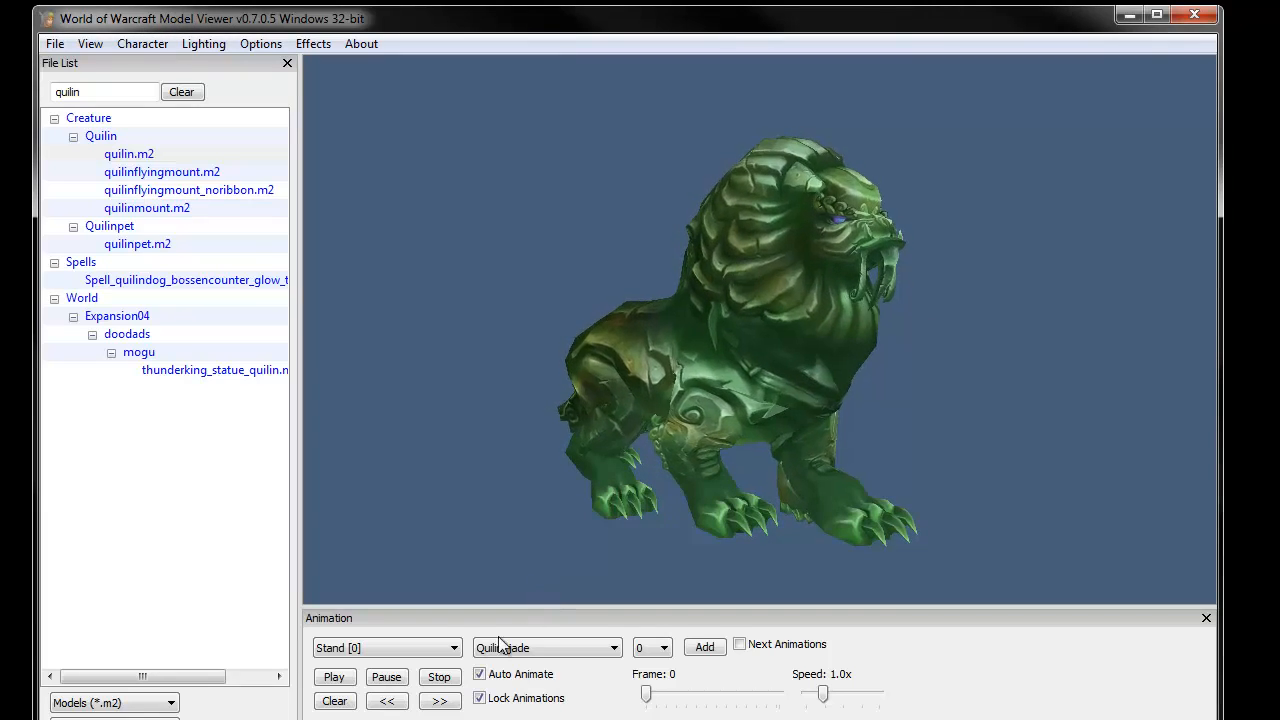
left_click(450, 648)
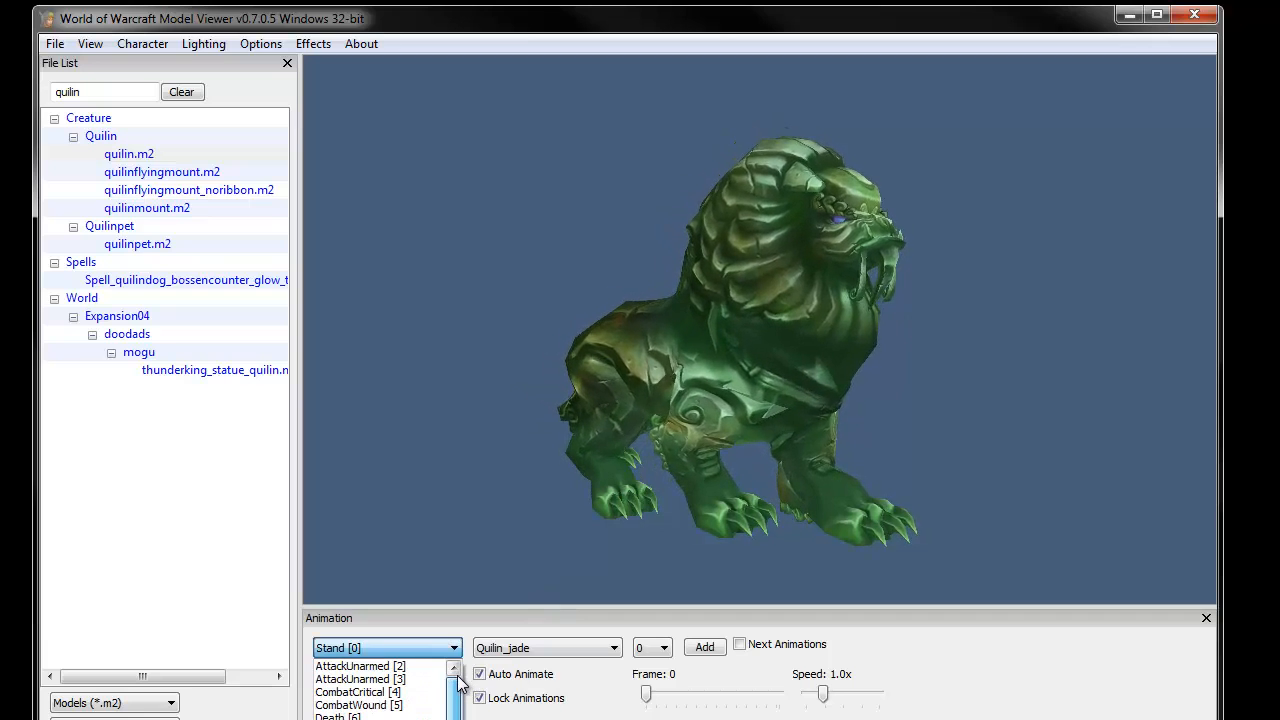
mouse_move(456, 687)
left_mouse_down()
mouse_move(455, 700)
mouse_move(451, 671)
left_mouse_up()
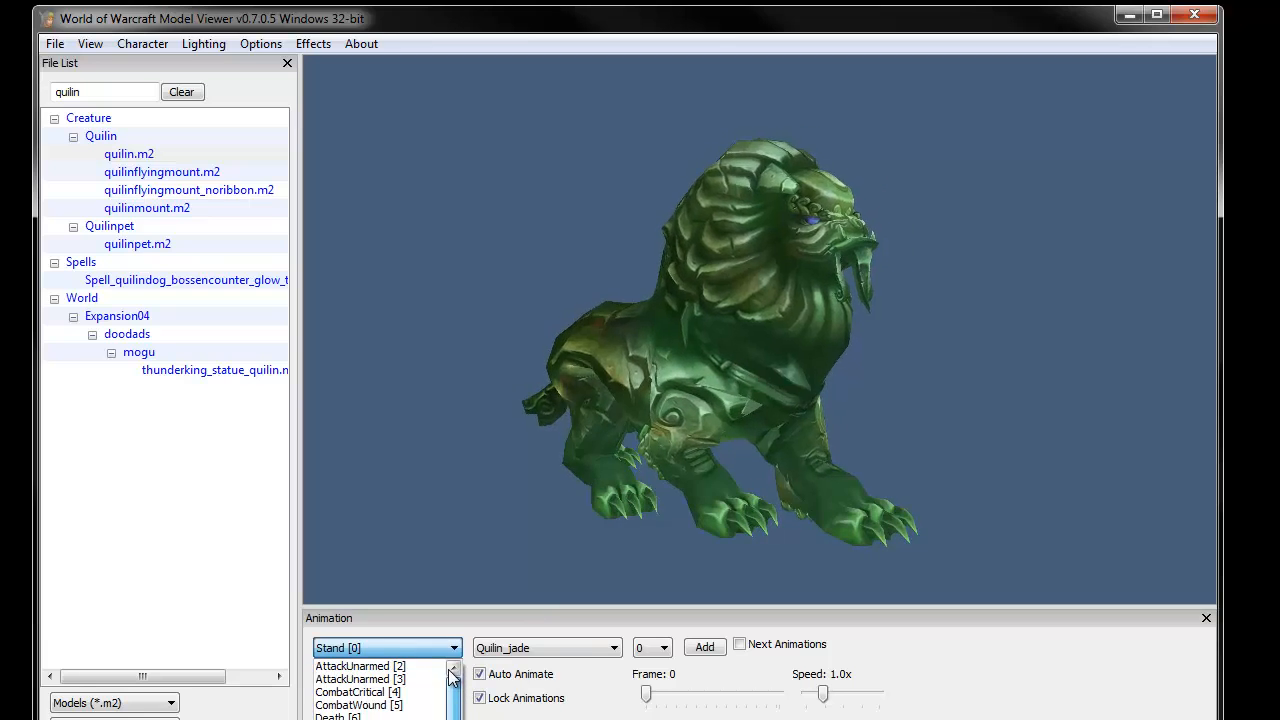
left_click(476, 37)
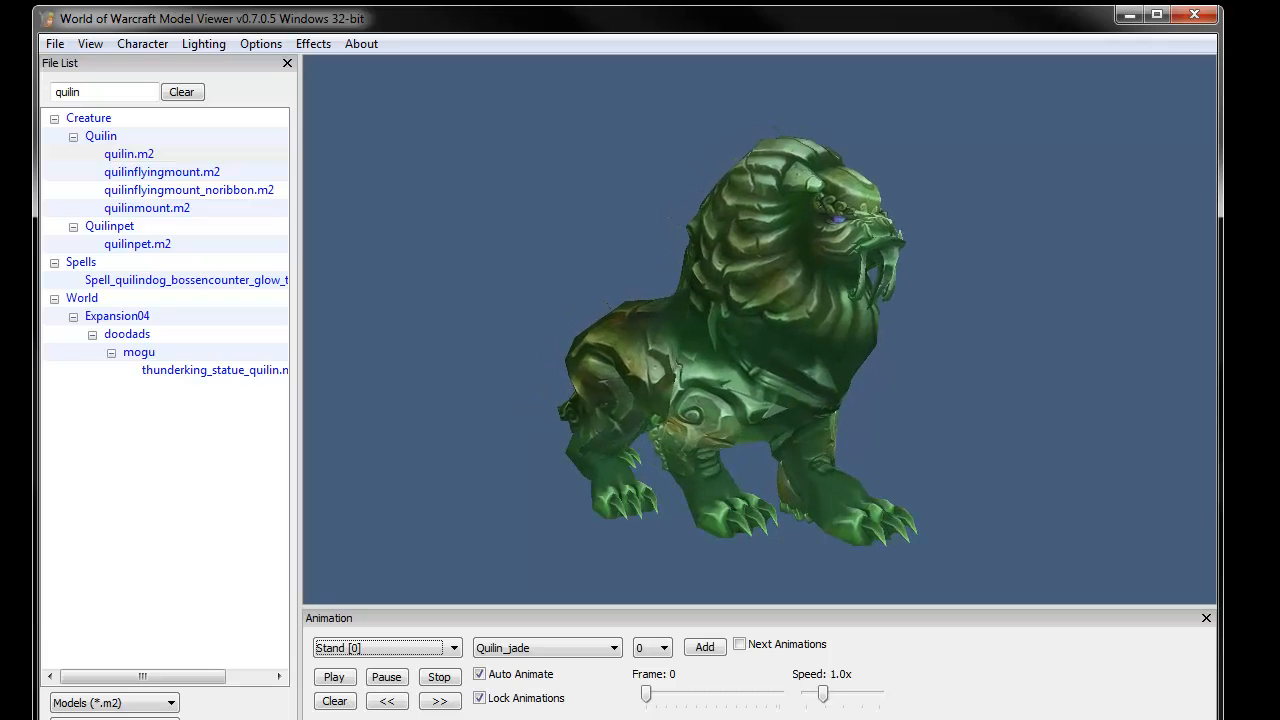
- Switch to 3ds Max and open the WoW M2 Import/Export MAXScript utility
key("alt+Tab")
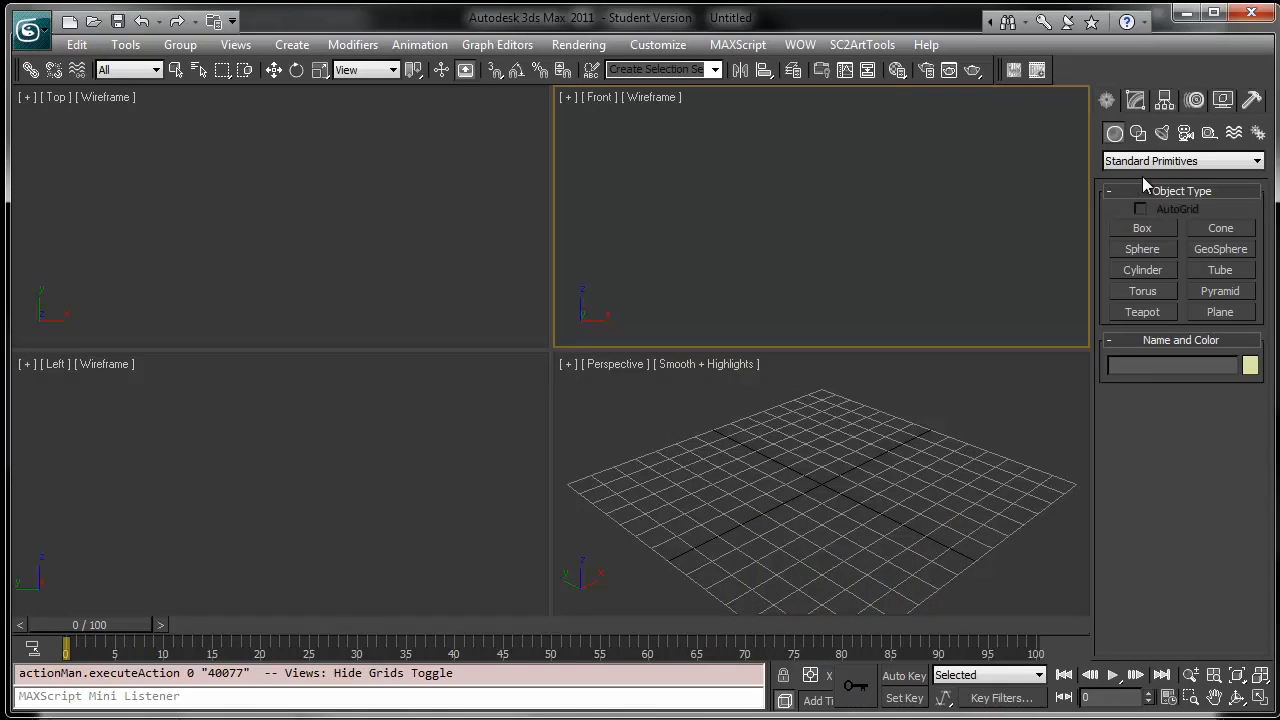
left_click(1251, 102)
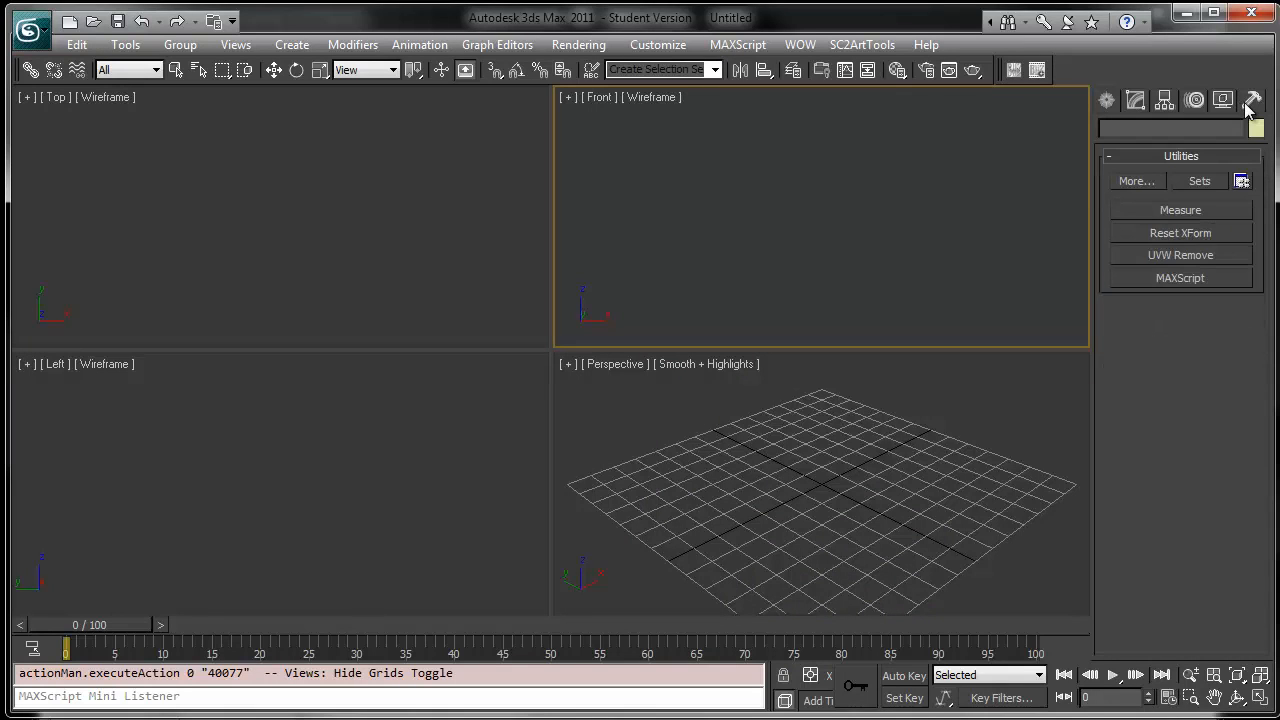
left_click(1166, 279)
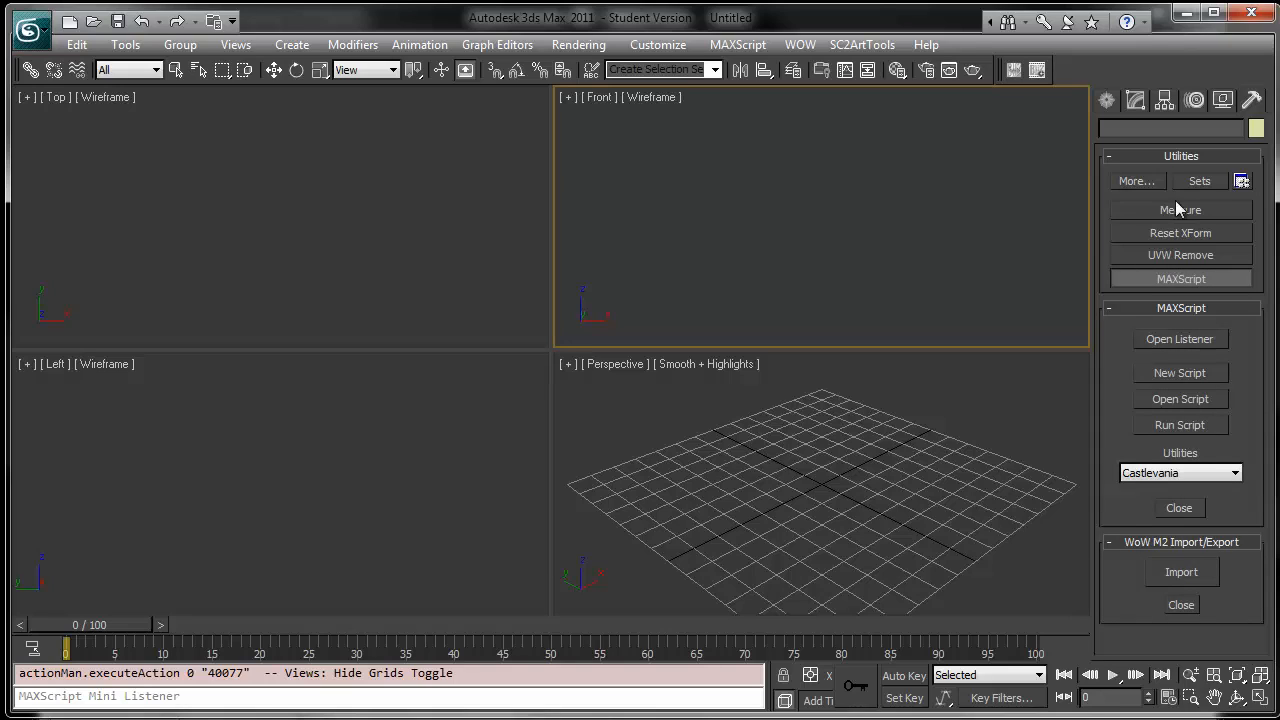
left_click(1157, 156)
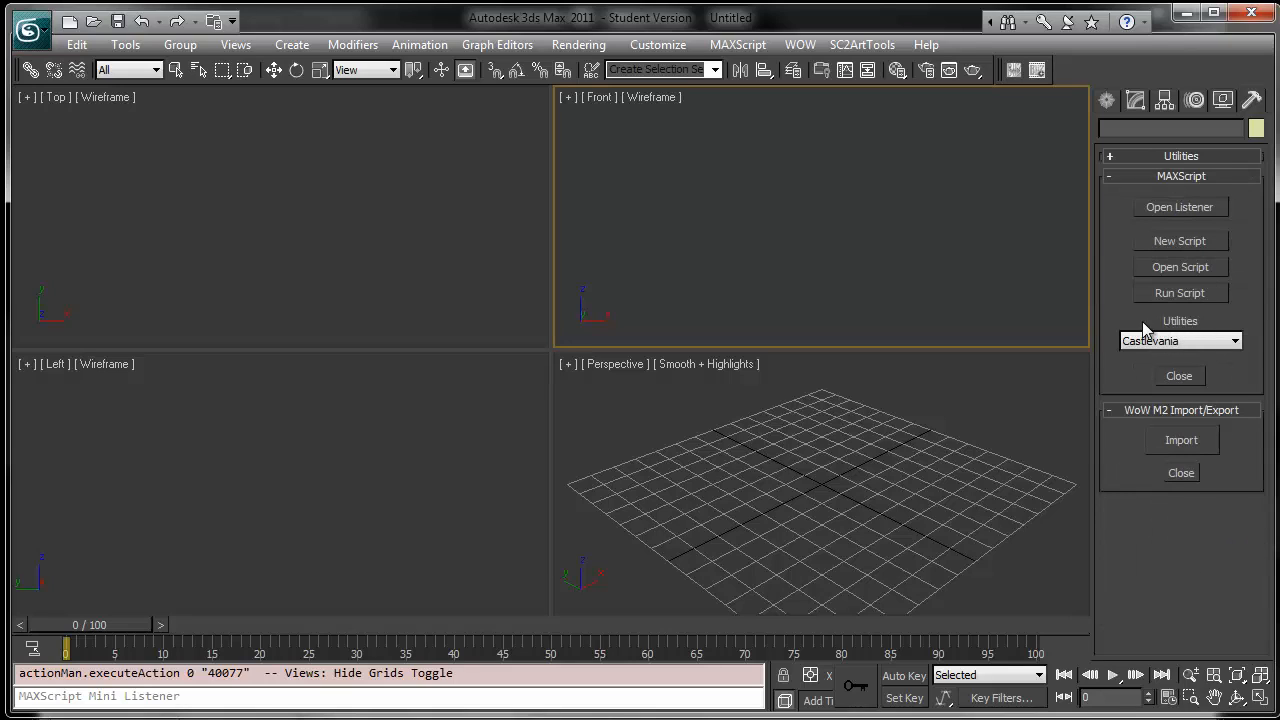
left_click(1216, 347)
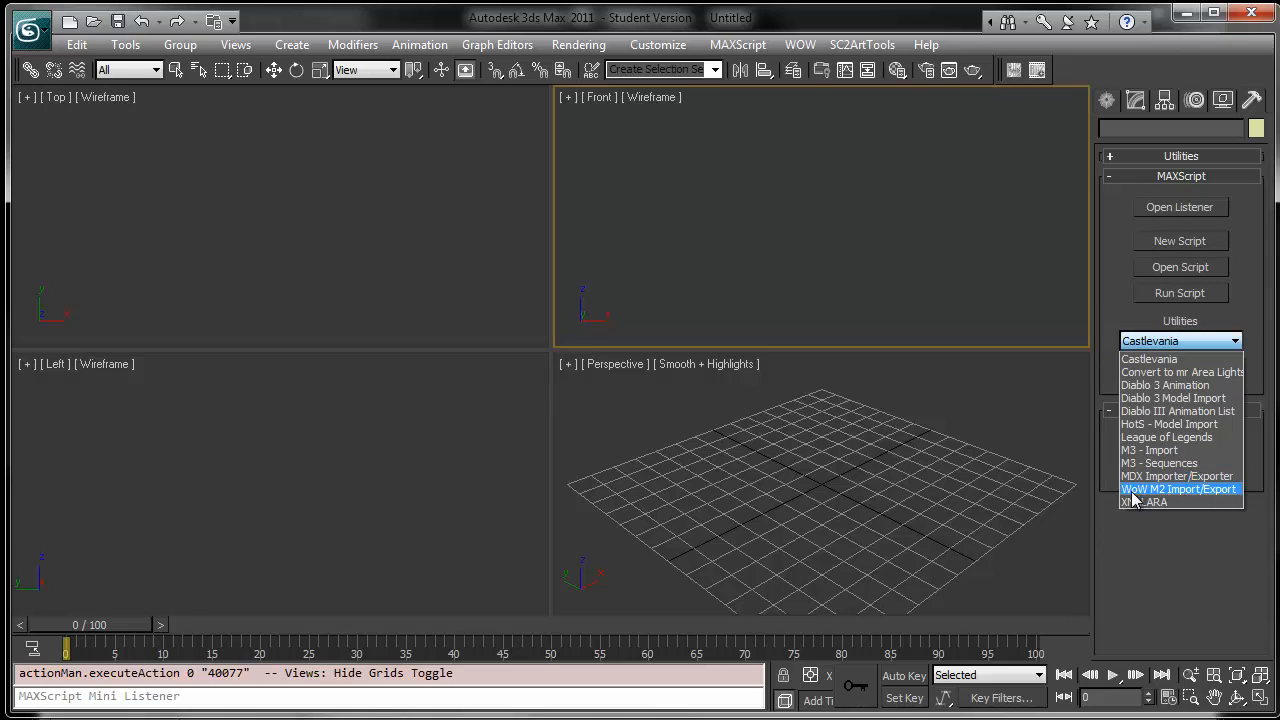
left_click(1214, 490)
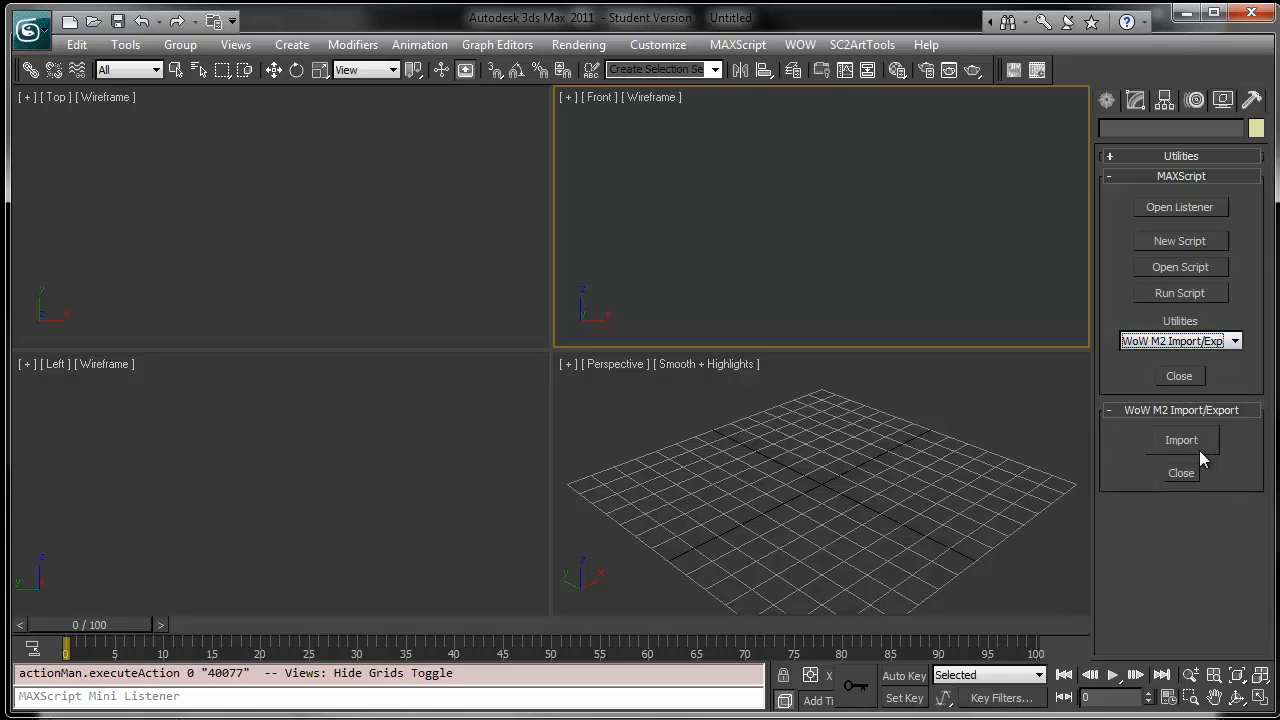
- Start an M2 import and pick quilin.m2 as model file and quilin00.skin as skin file from the Export folder
left_click(1188, 448)
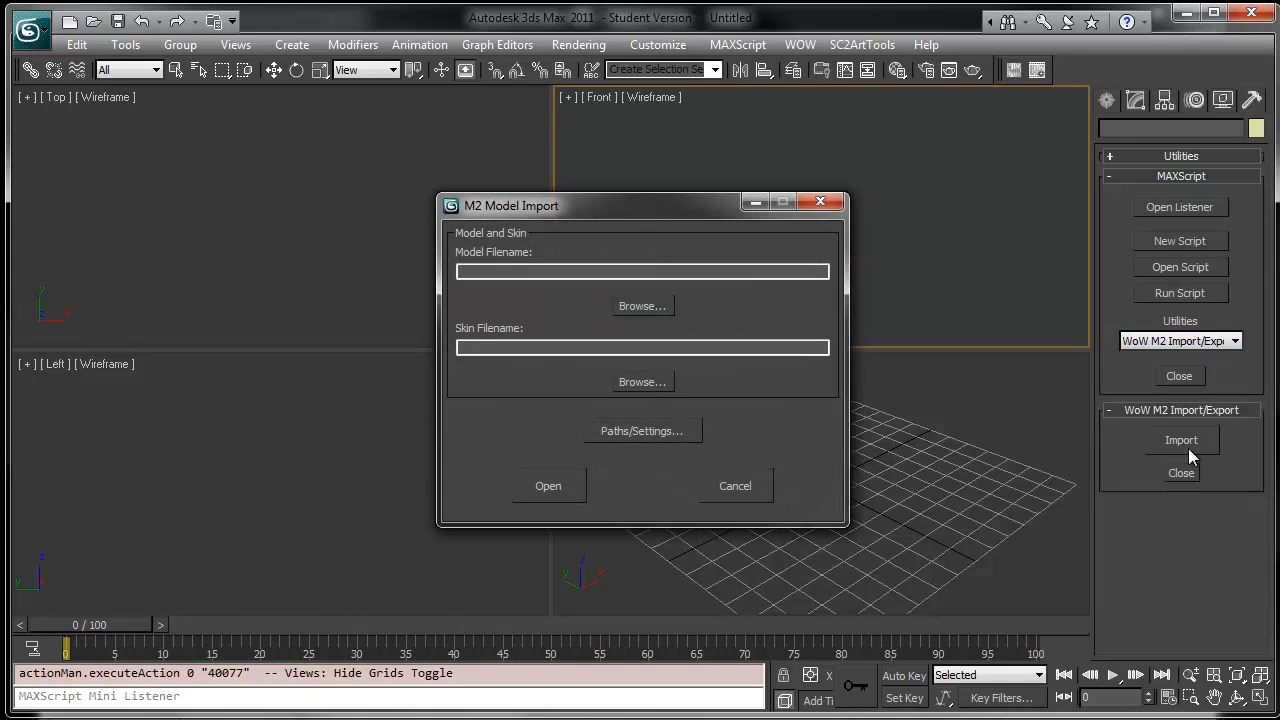
left_click(476, 265)
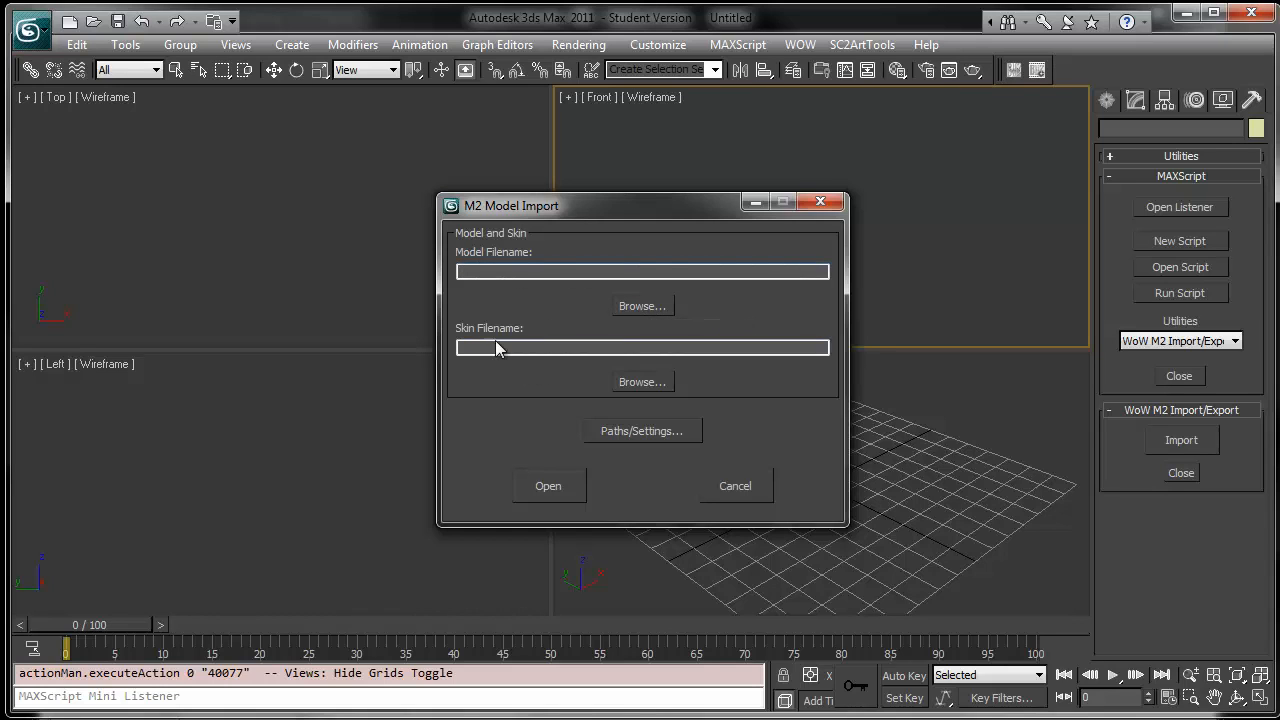
left_click(641, 305)
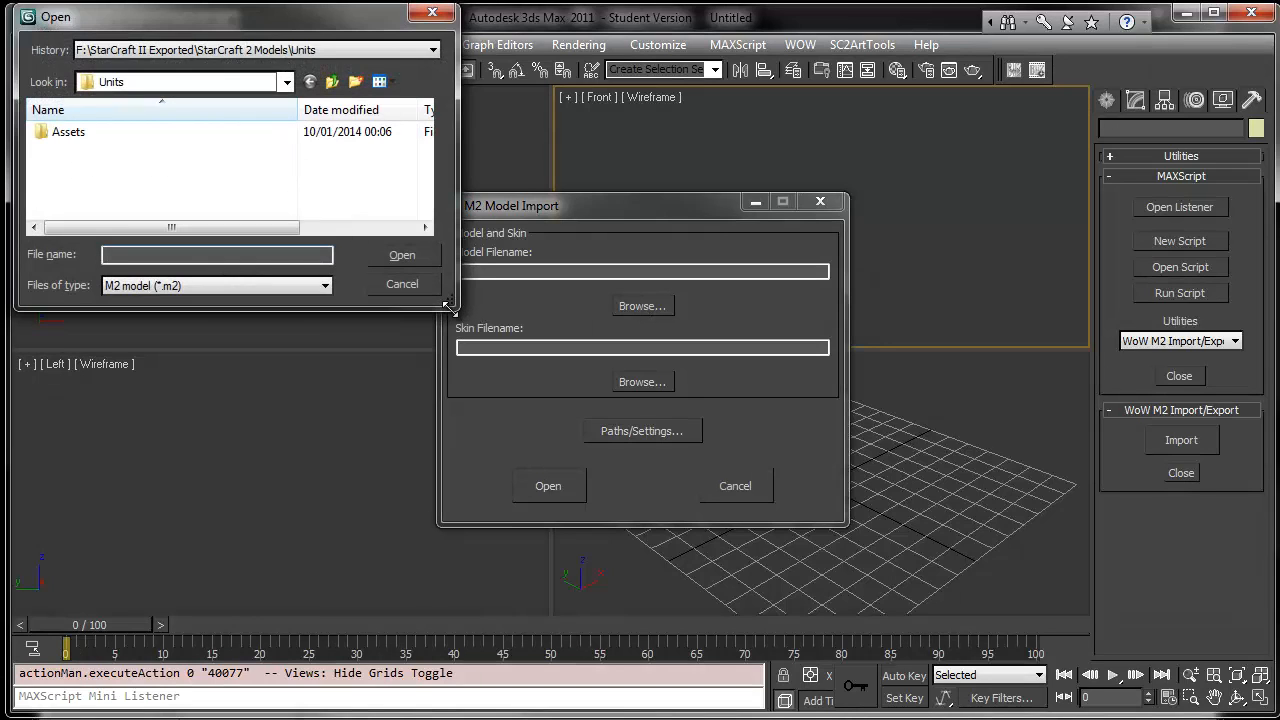
left_click_drag(449, 308, 846, 492)
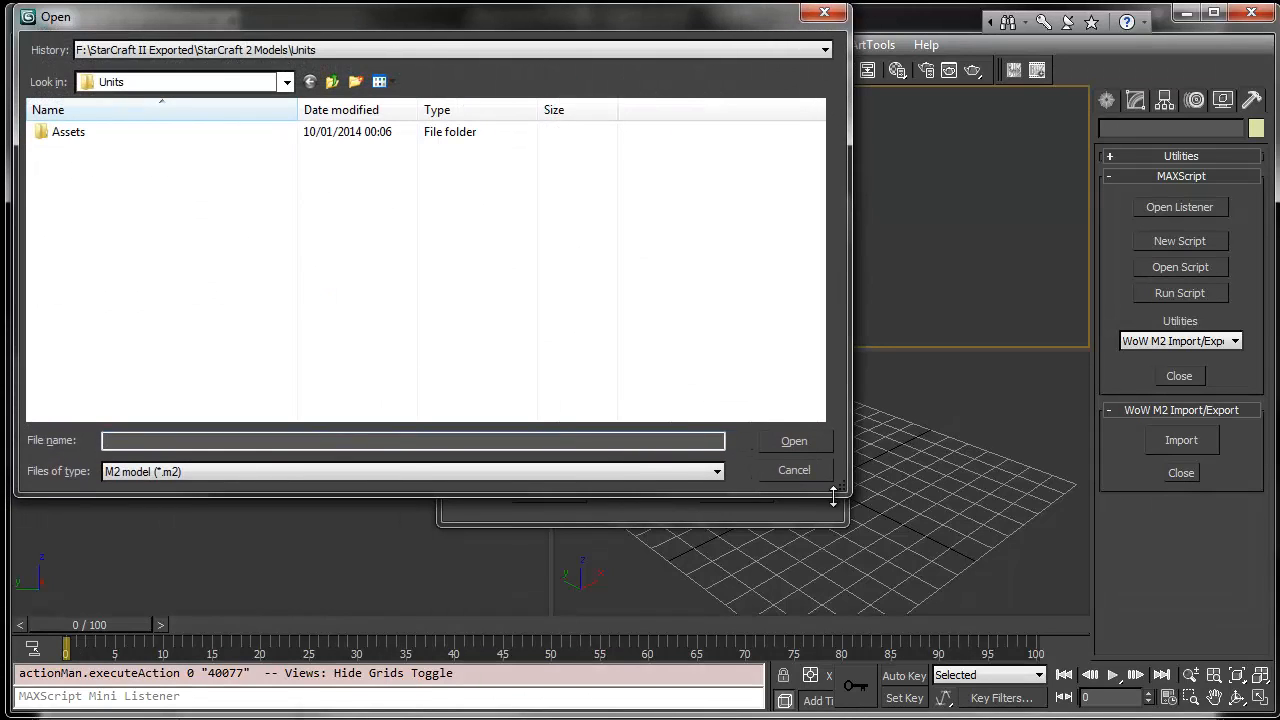
left_click(286, 82)
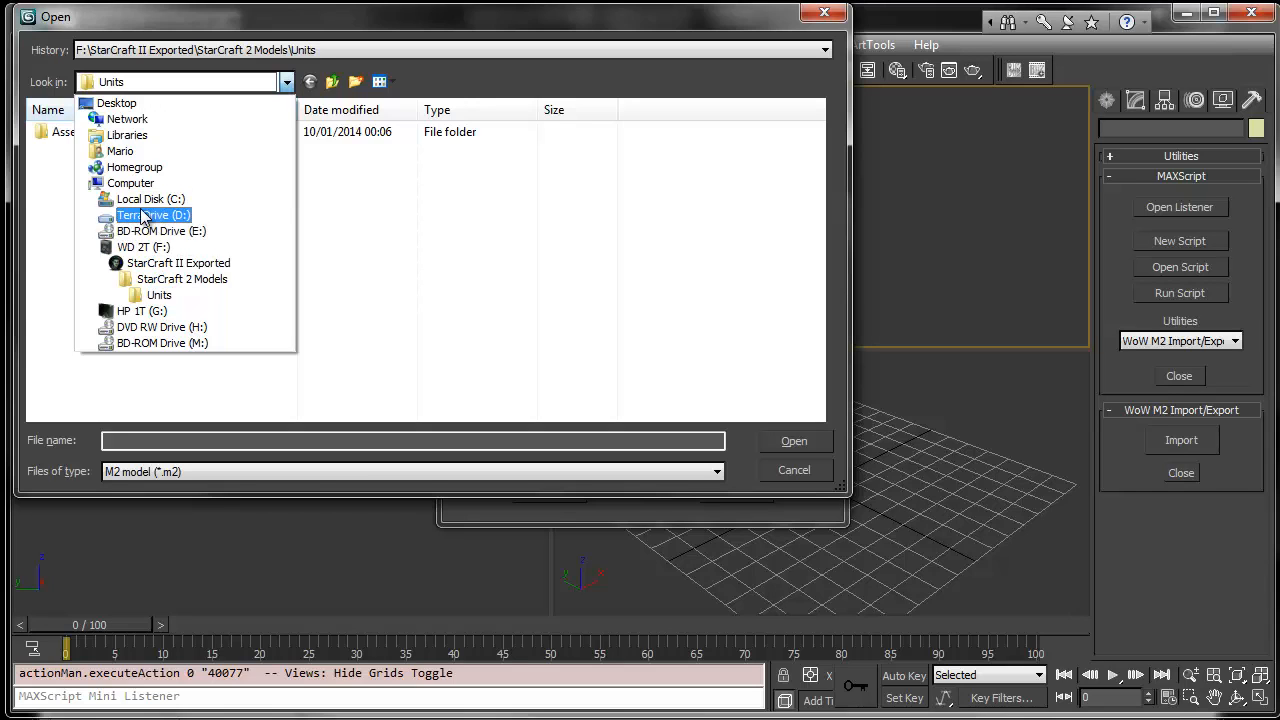
left_click(128, 247)
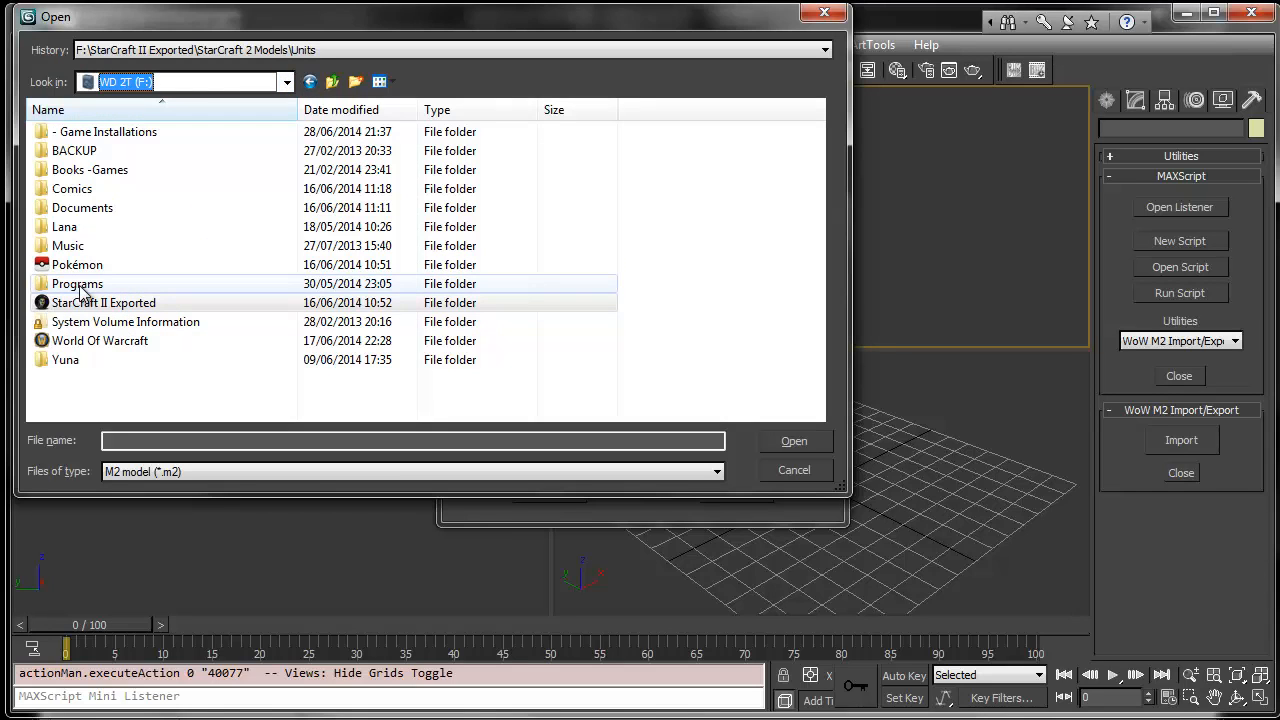
double_click(95, 340)
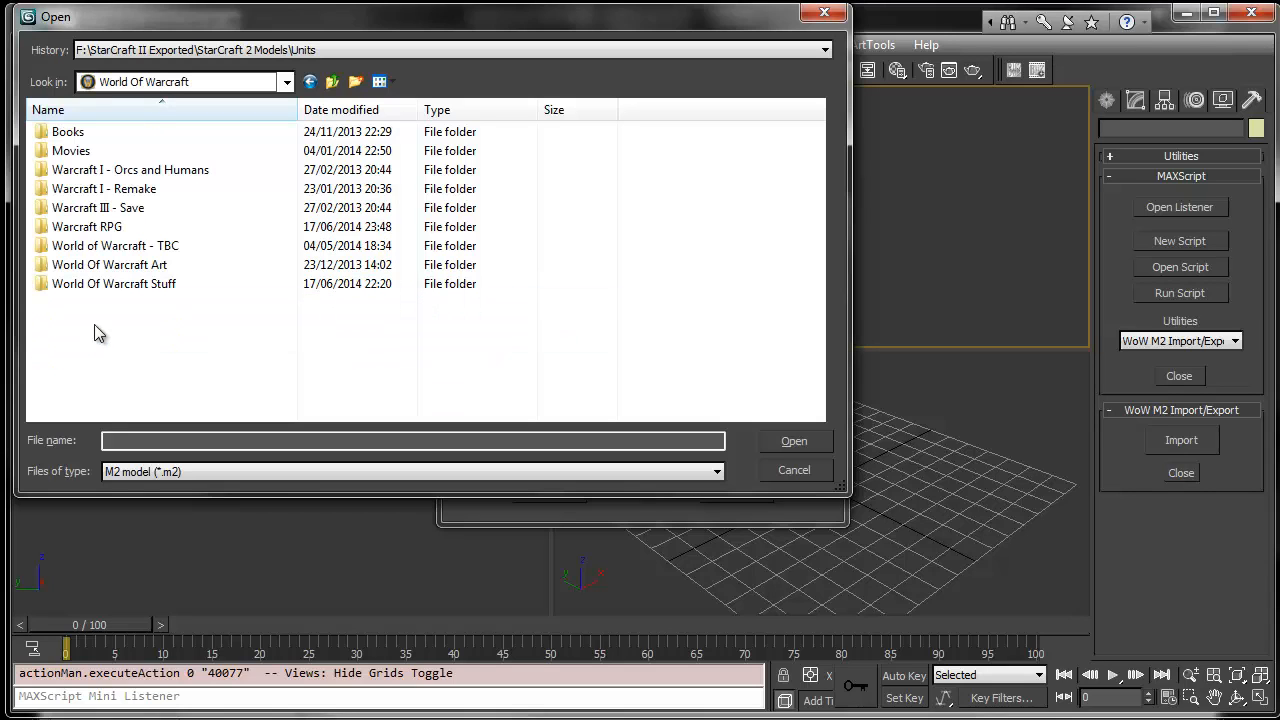
double_click(178, 283)
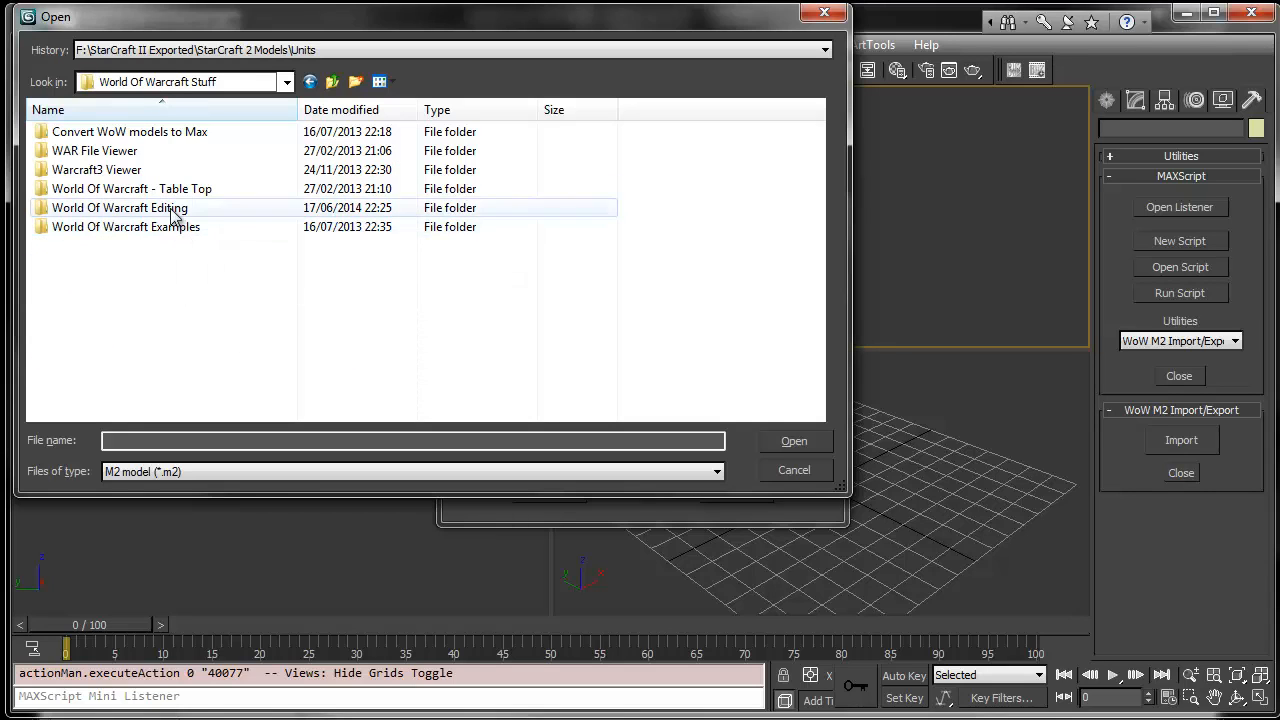
double_click(175, 210)
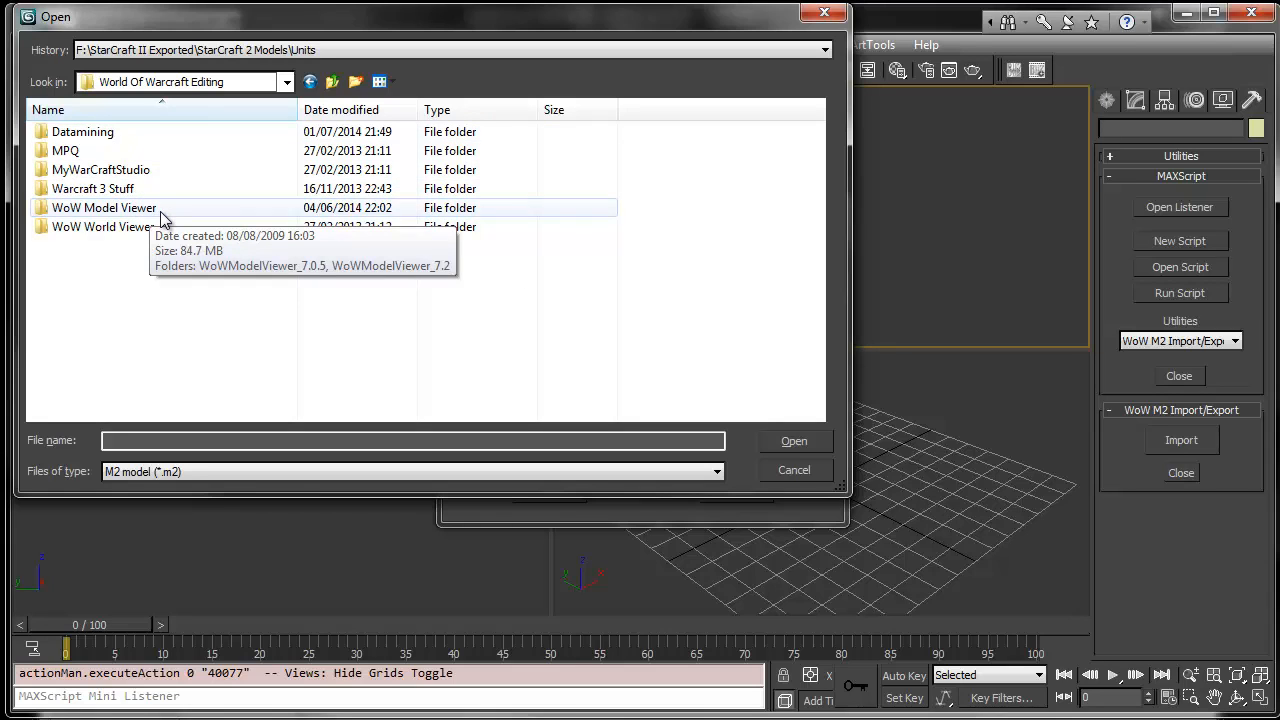
double_click(160, 212)
double_click(142, 132)
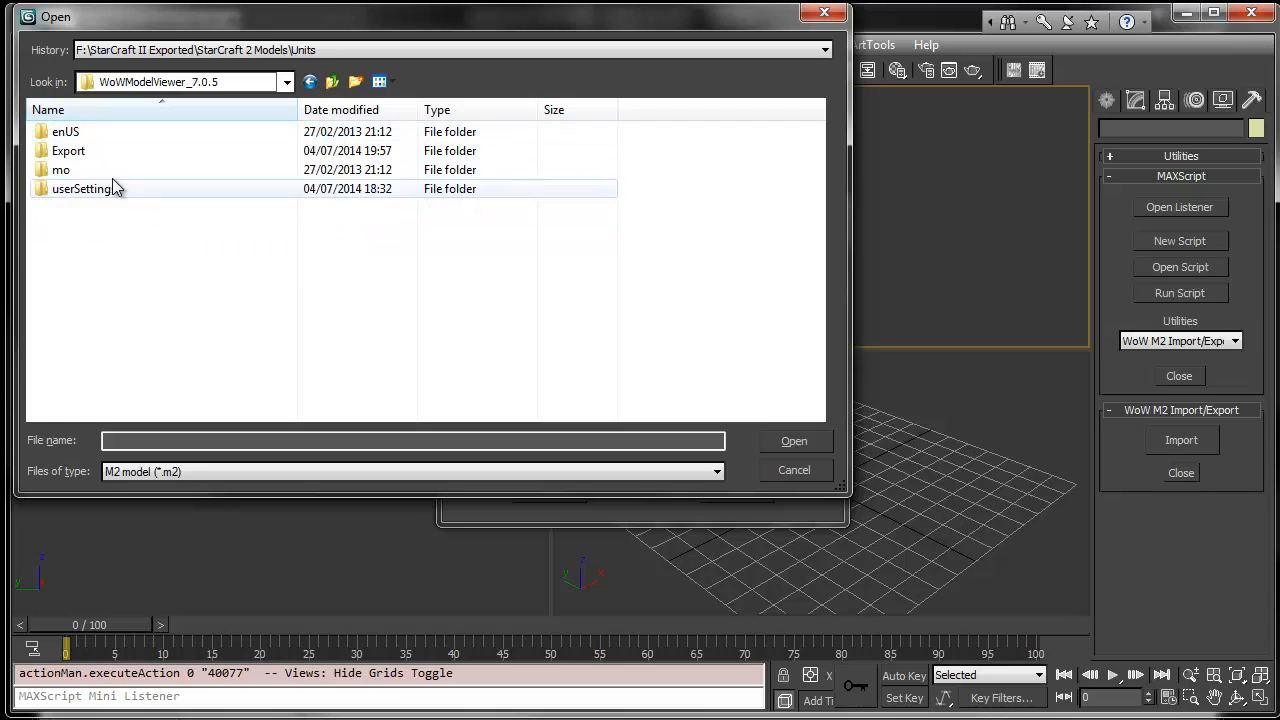
double_click(100, 151)
left_click(105, 150)
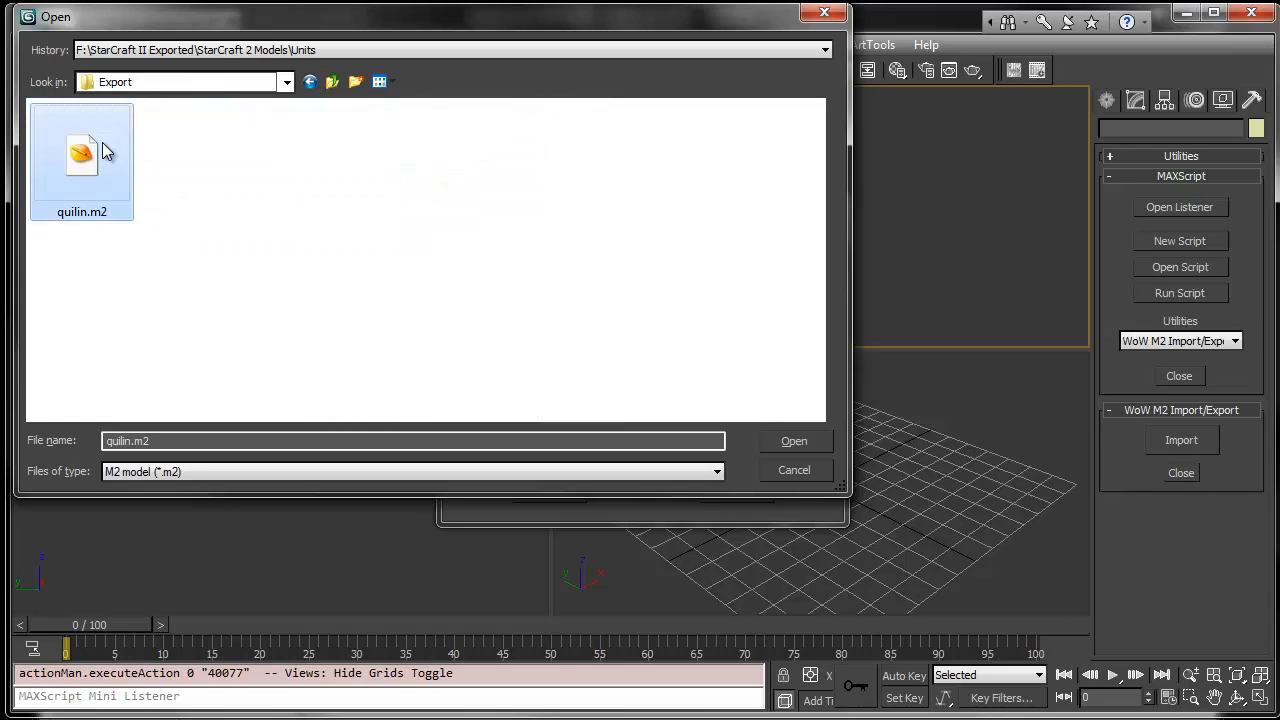
left_click(805, 448)
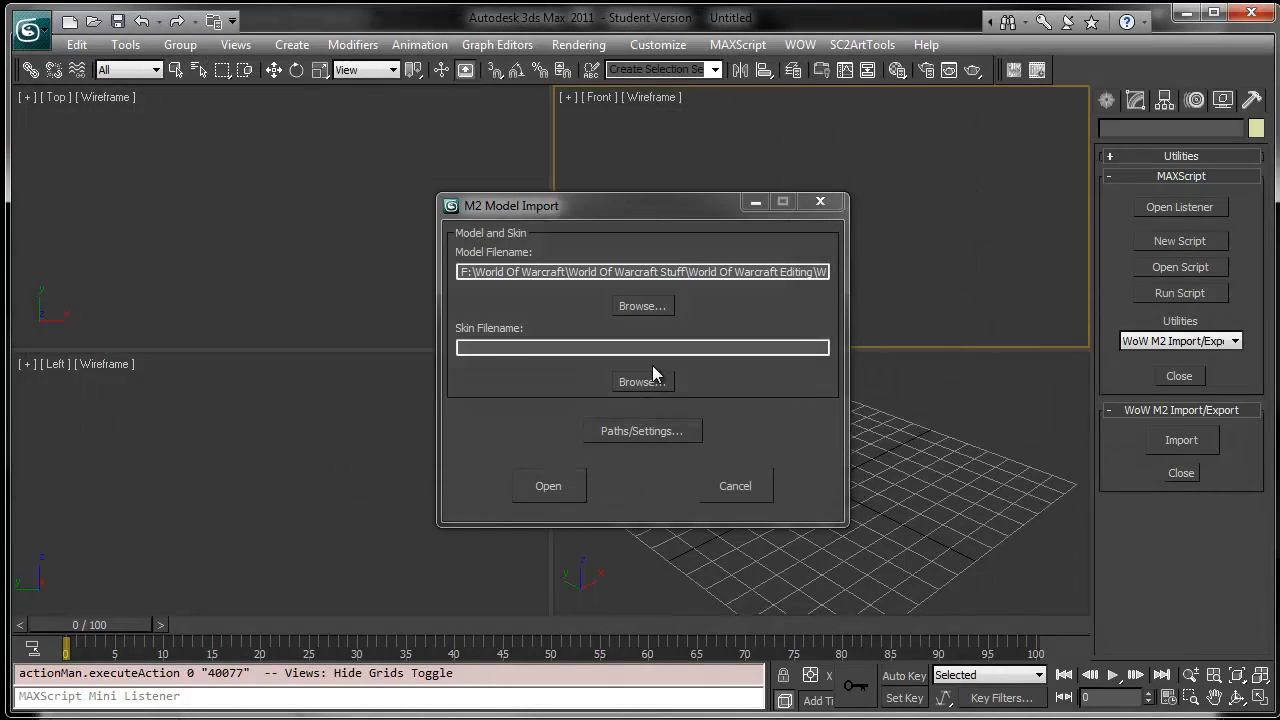
left_click(659, 383)
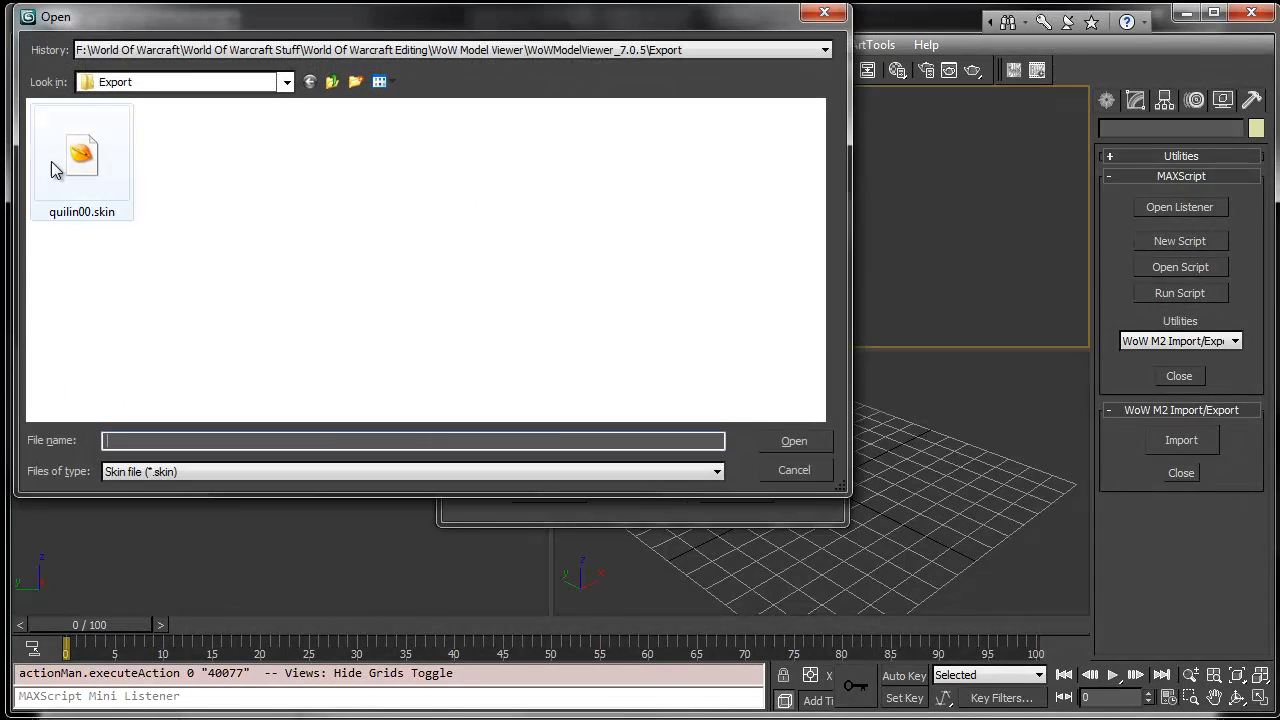
double_click(90, 175)
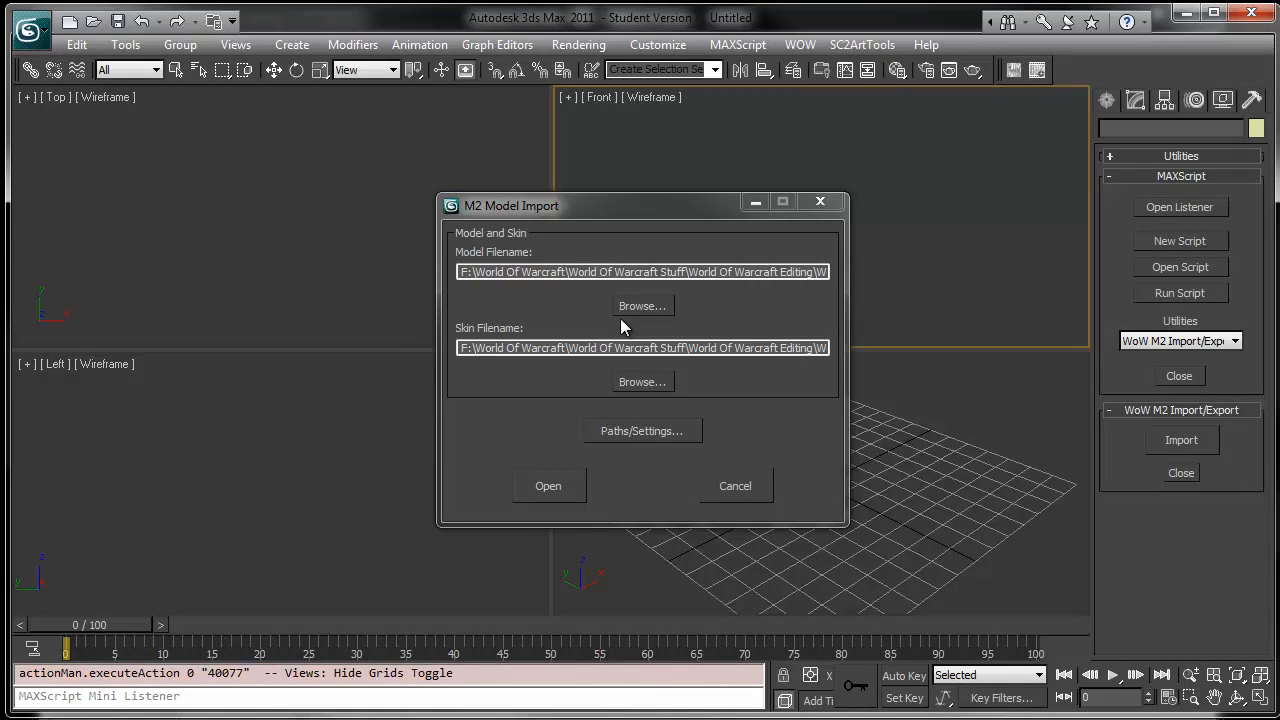
- Open the M2 model overview, go to its animation list and uncheck all animations
left_click(528, 491)
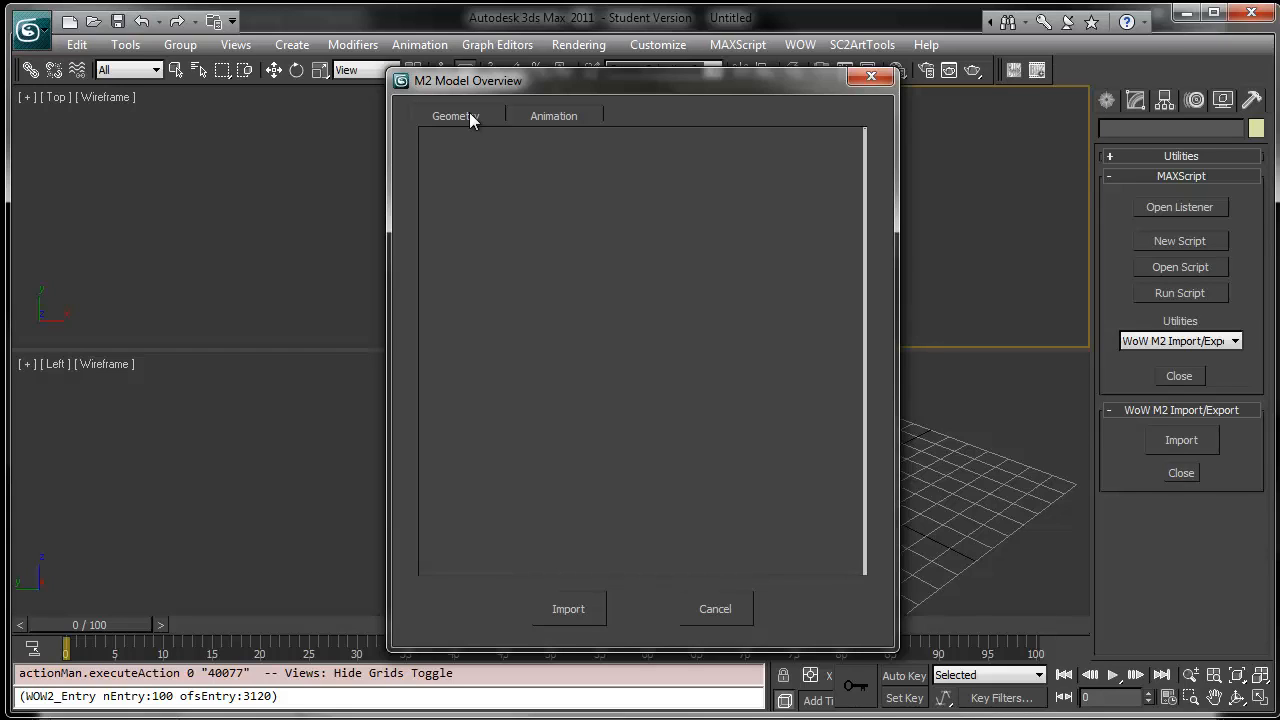
left_click(546, 116)
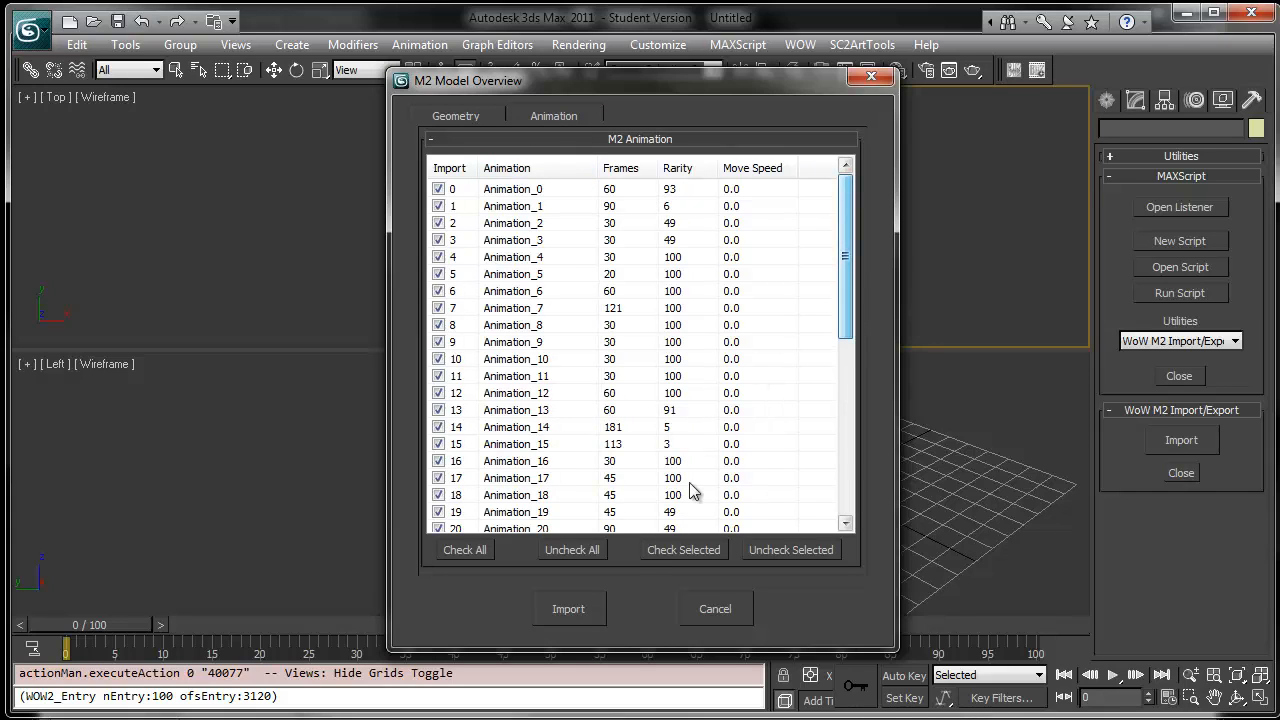
left_click(600, 550)
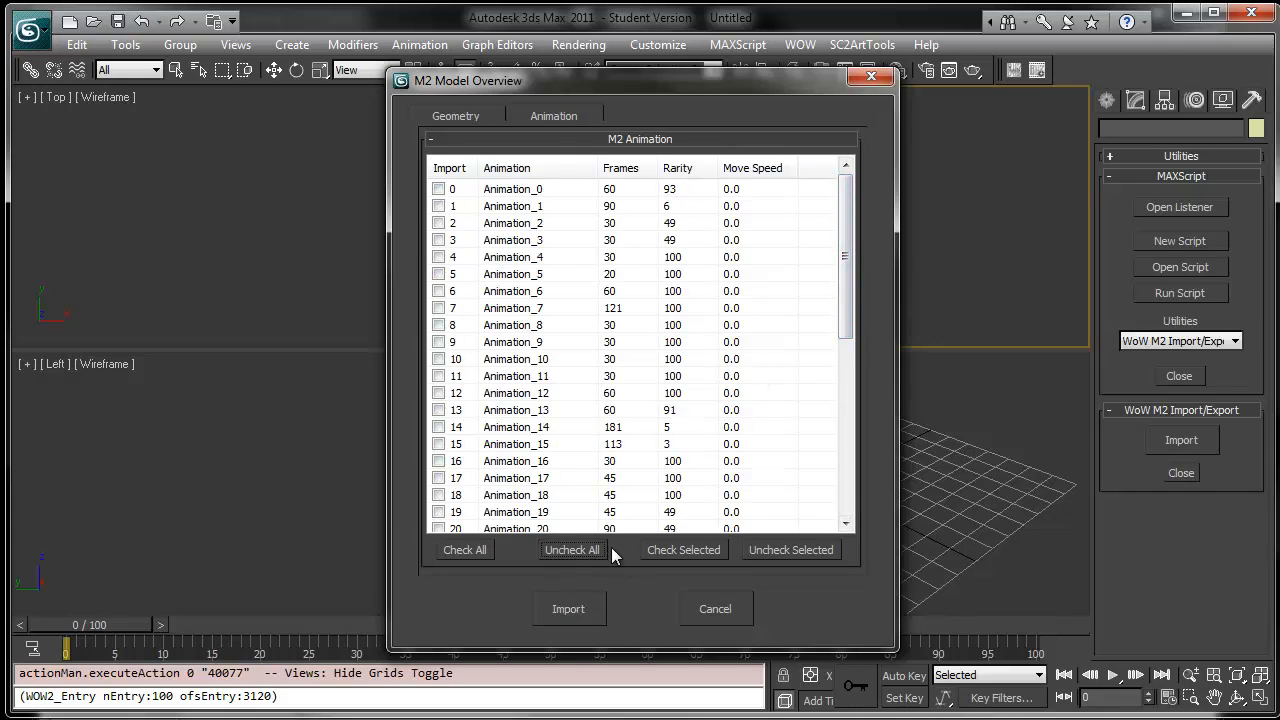
mouse_move(847, 271)
left_mouse_down()
mouse_move(847, 397)
mouse_move(829, 491)
mouse_move(849, 246)
left_mouse_up()
- Compare with the model viewer's Stand [0] animation and check Animation_0 for import
key("alt+Tab")
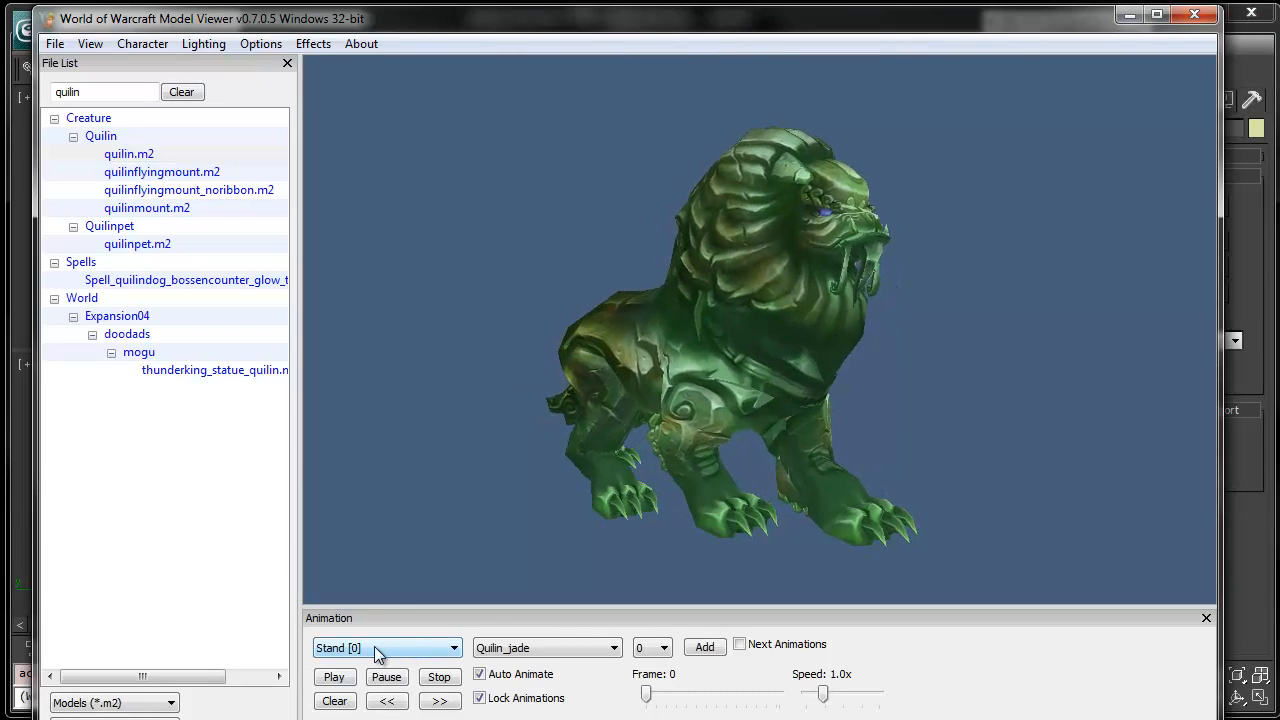
key("alt+Tab")
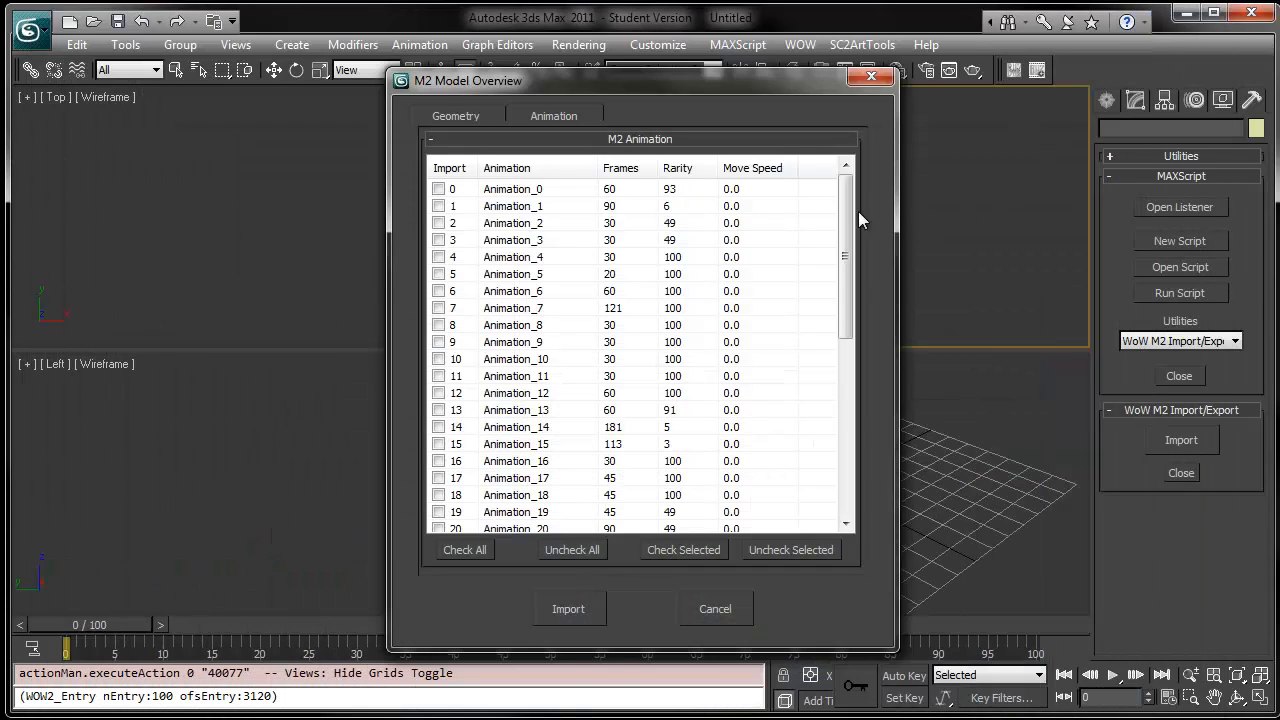
left_click(438, 189)
- Browse the model viewer's animations AttackUnarmed [2], AttackUnarmed [3] and CombatCritical [4] to identify them
key("alt+Tab")
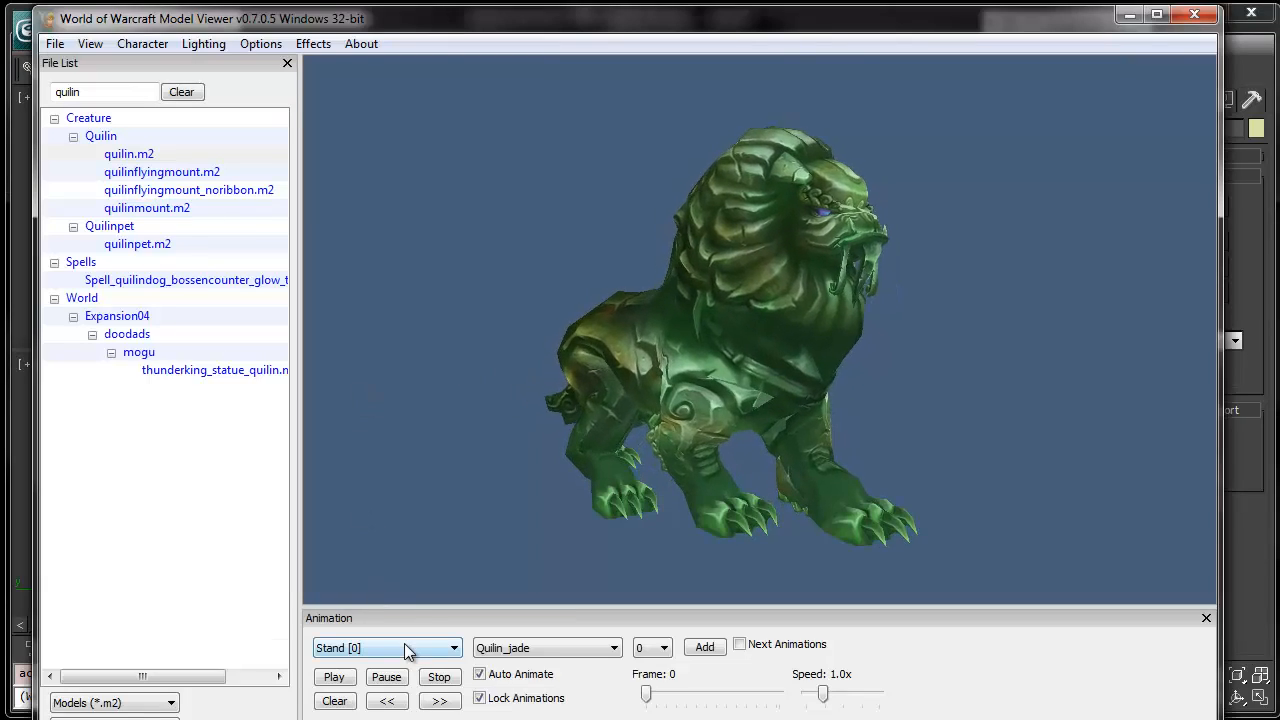
left_click(404, 648)
scroll(425, 677, "down", 1)
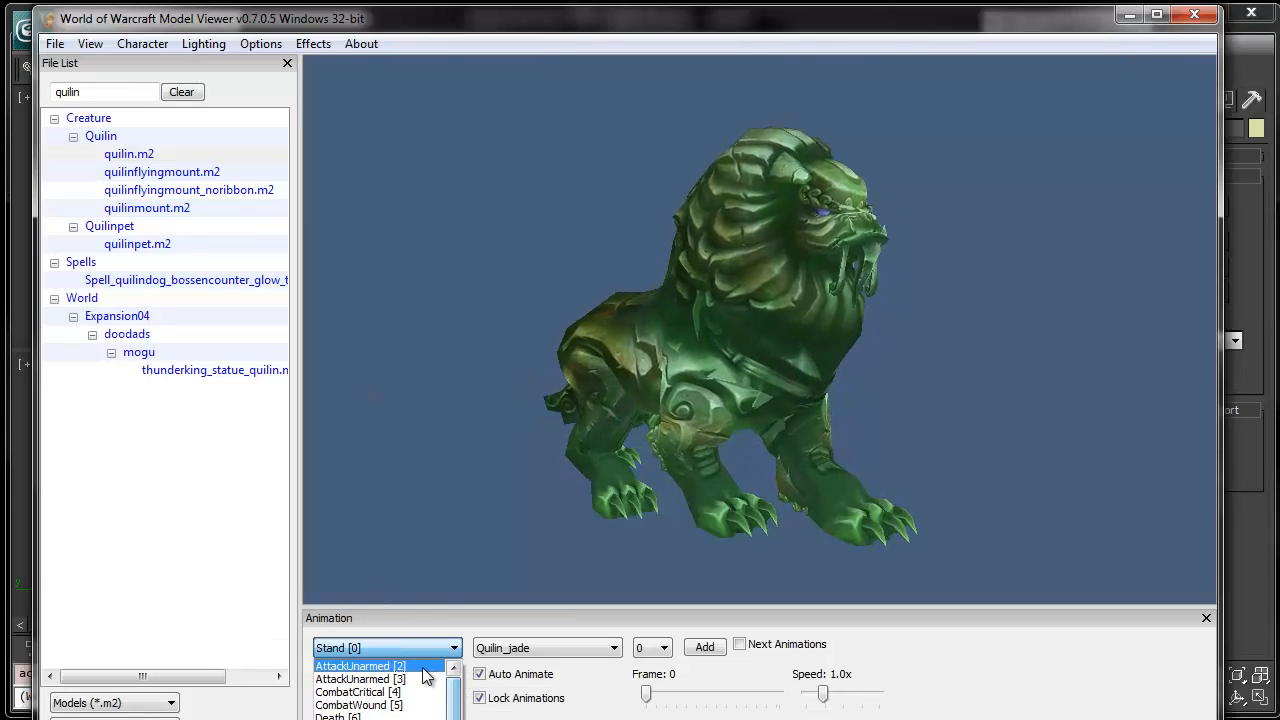
left_click(423, 666)
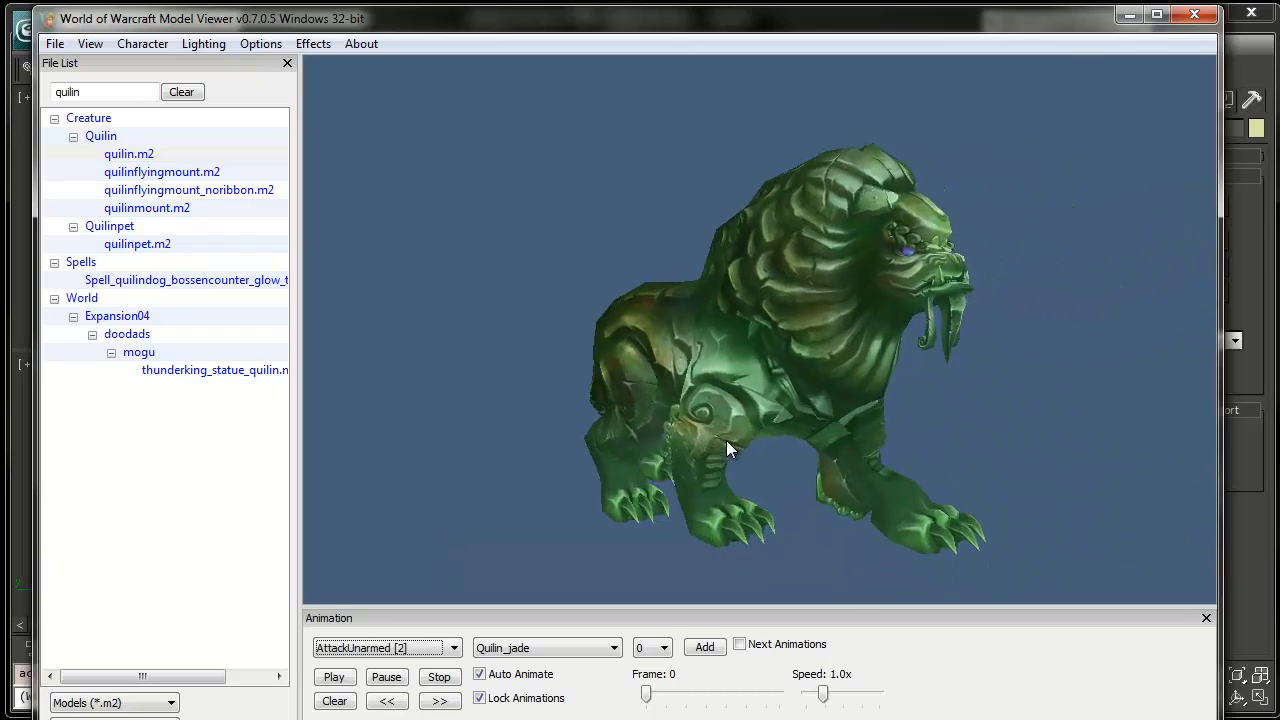
scroll(647, 468, "down", 3)
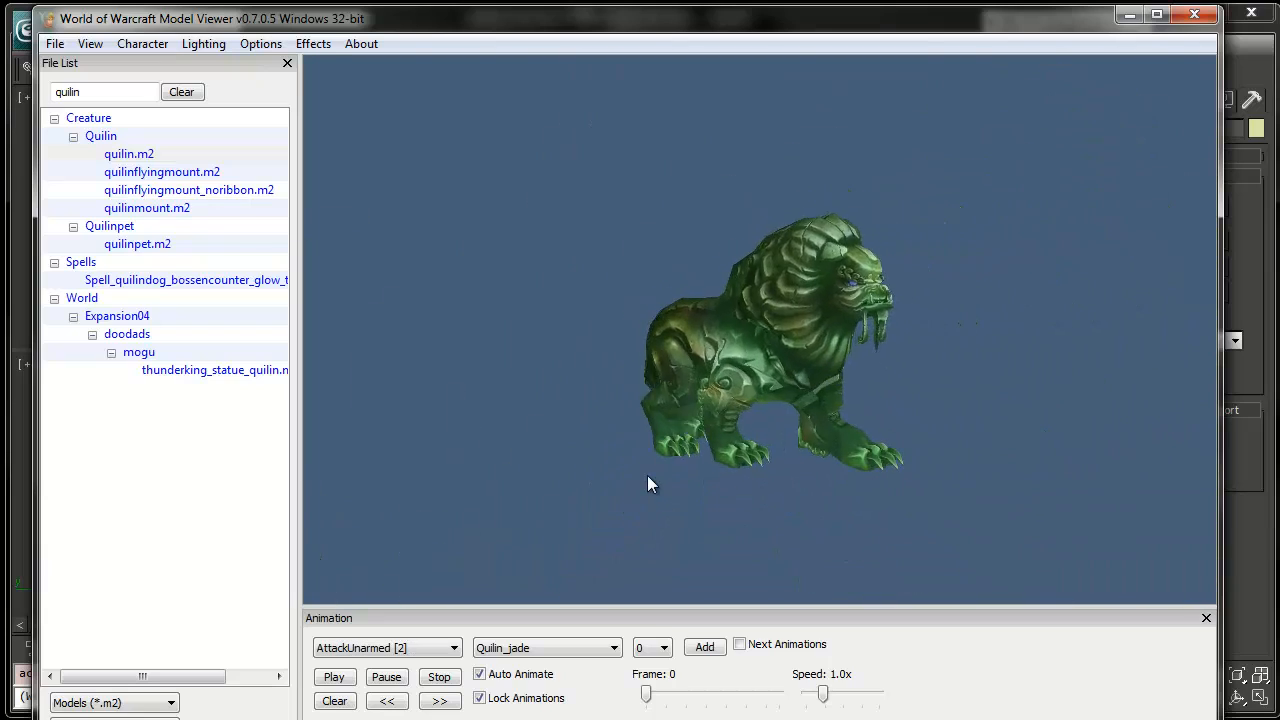
left_click(437, 645)
scroll(437, 645, "down", 2)
left_click(437, 645)
scroll(437, 645, "down", 1)
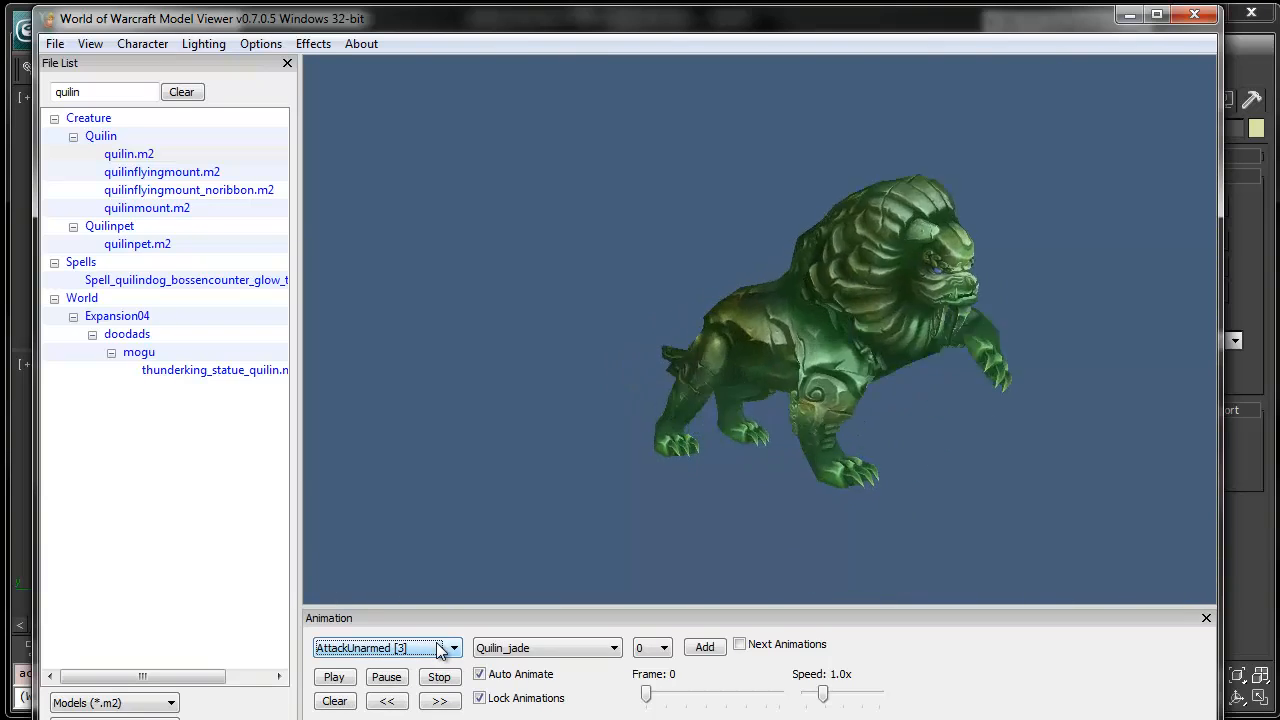
scroll(437, 648, "down", 1)
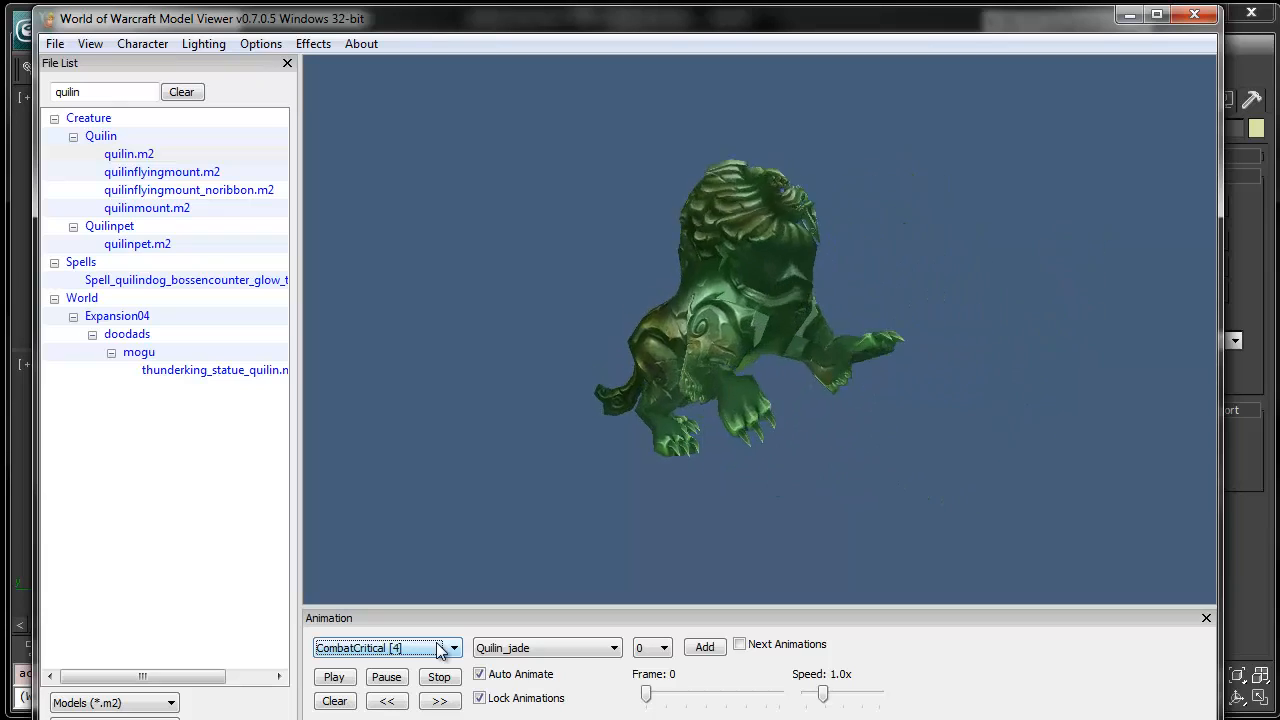
scroll(437, 648, "up", 2)
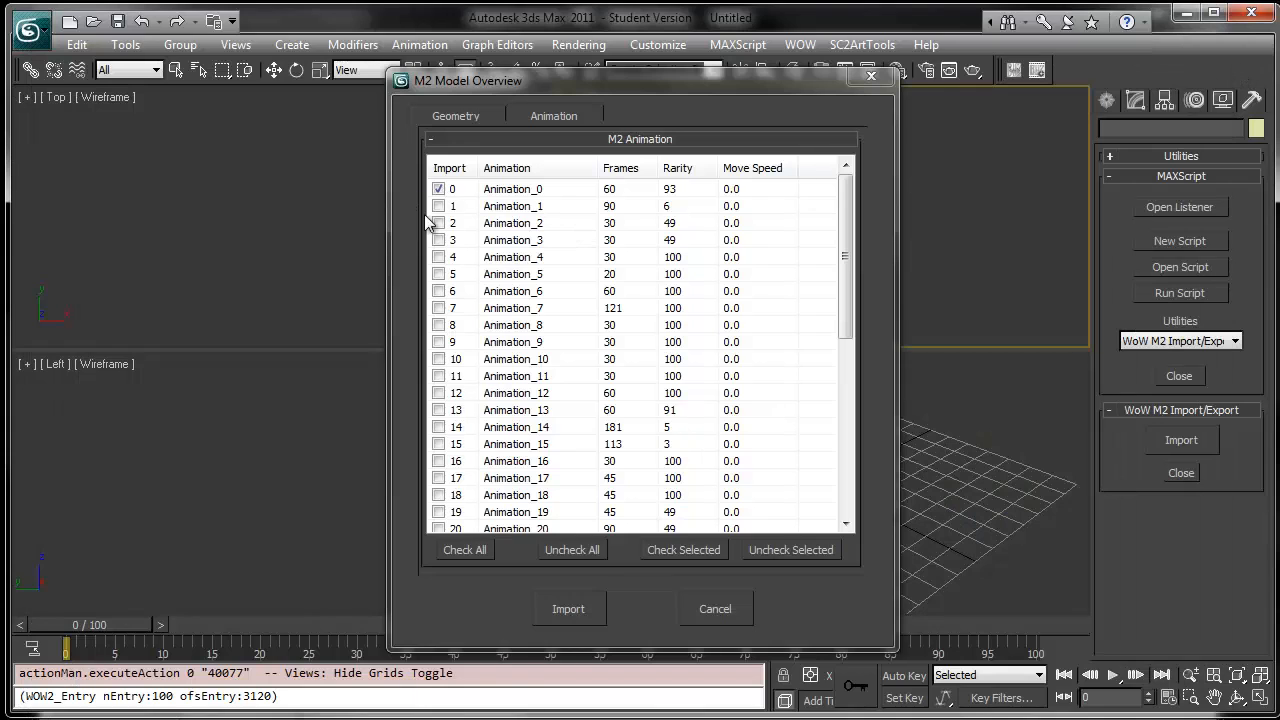
- Check Animation_2 and Animation_3, preview Death [6] in the viewer, and check Animation_6 for import
left_click(438, 223)
left_click(438, 240)
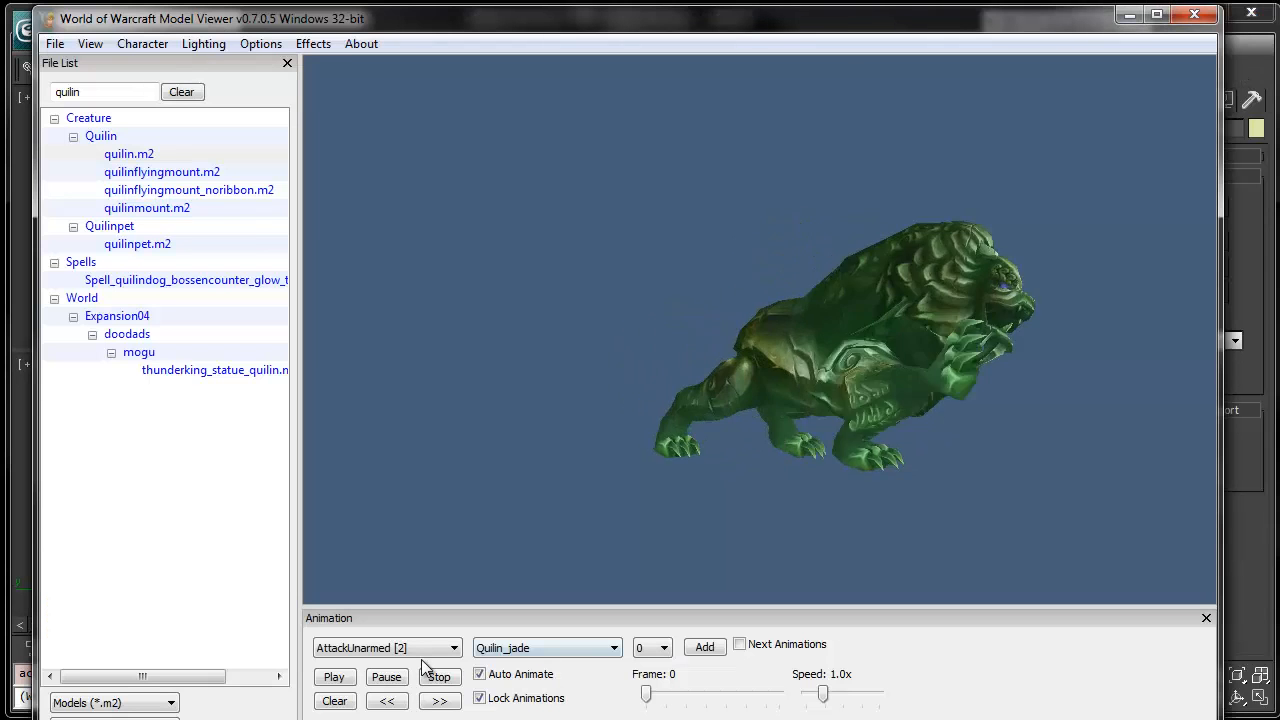
left_click(420, 648)
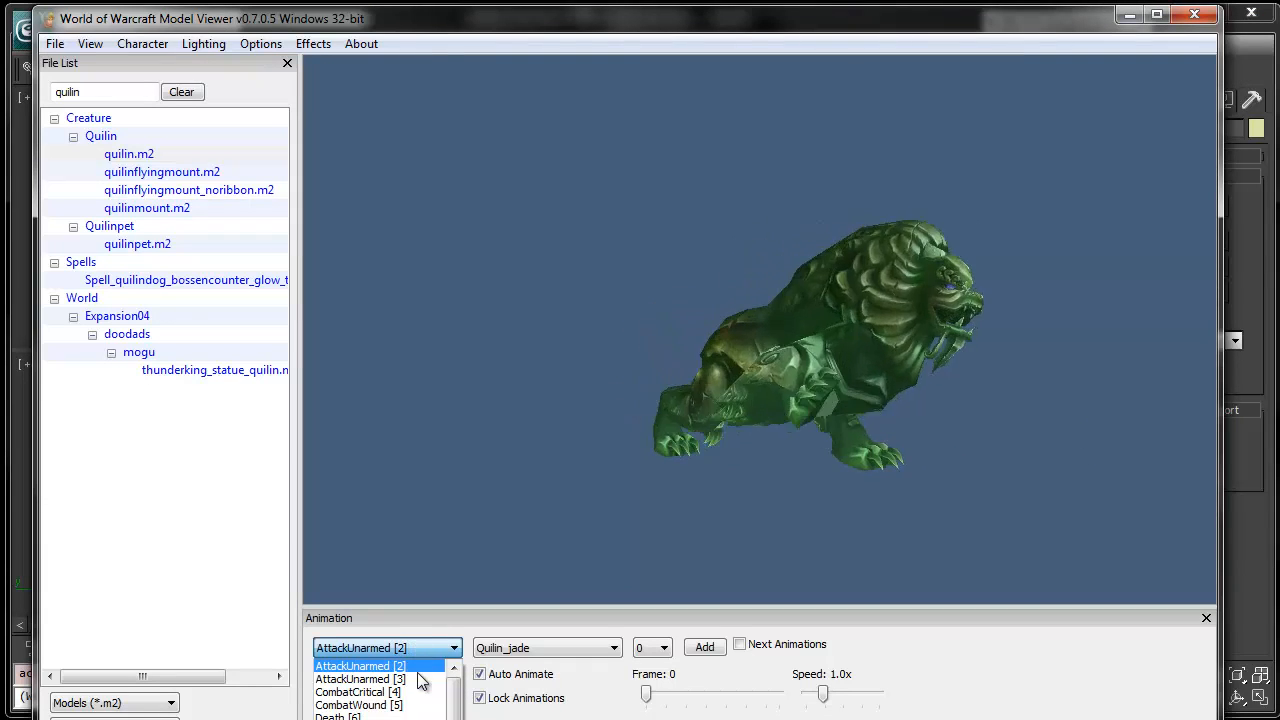
left_click(355, 716)
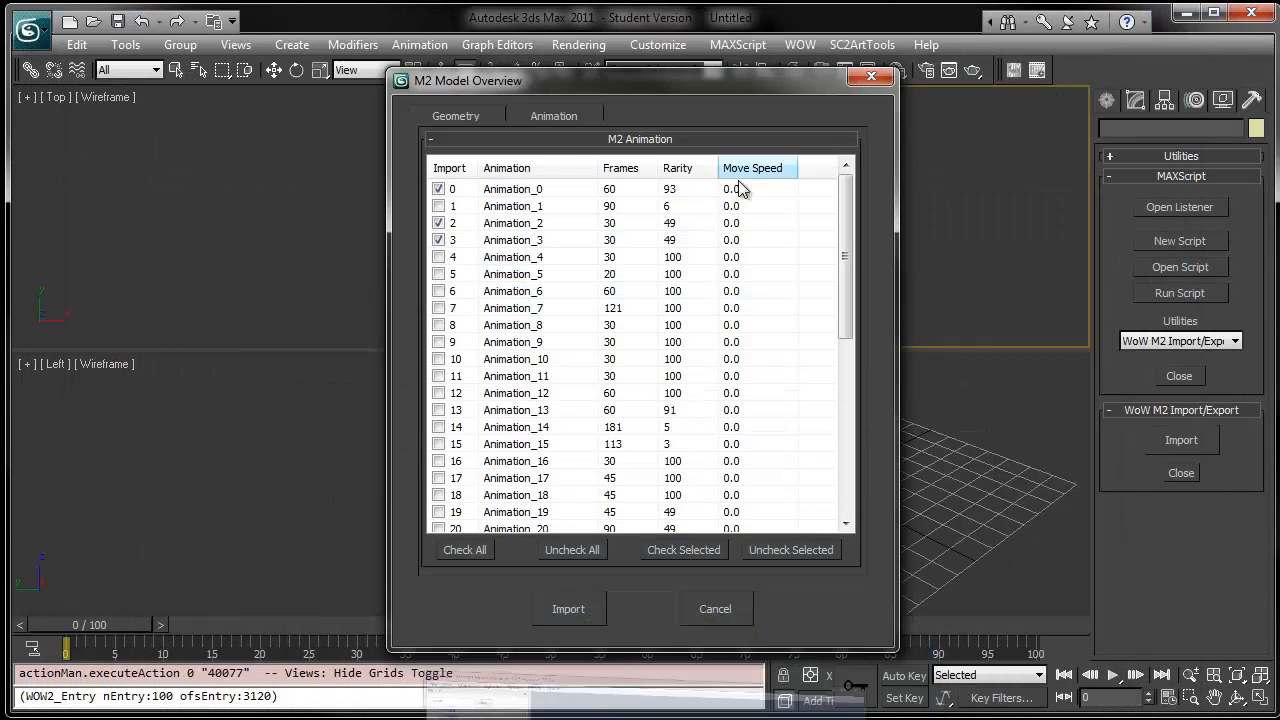
left_click(438, 291)
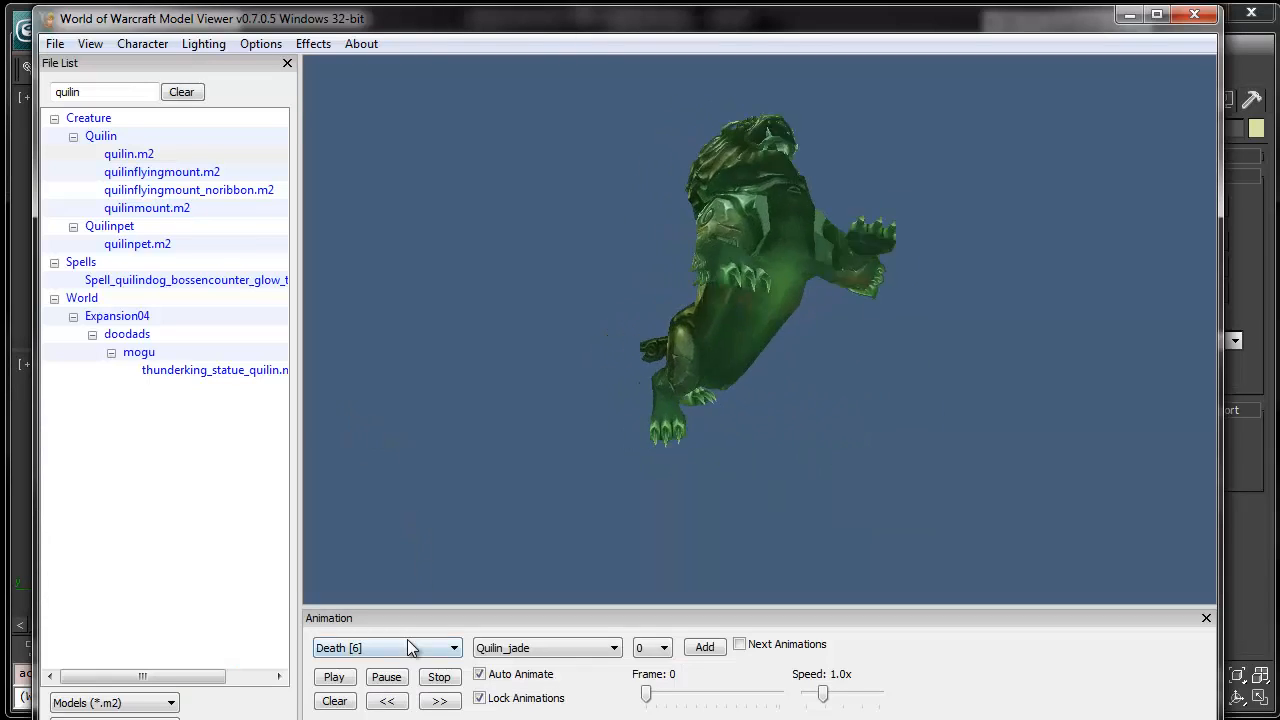
- Preview the viewer animations through JumpEnd [10] and check Animation_10 for import
left_click(409, 647)
left_click(409, 647)
scroll(409, 647, "down", 3)
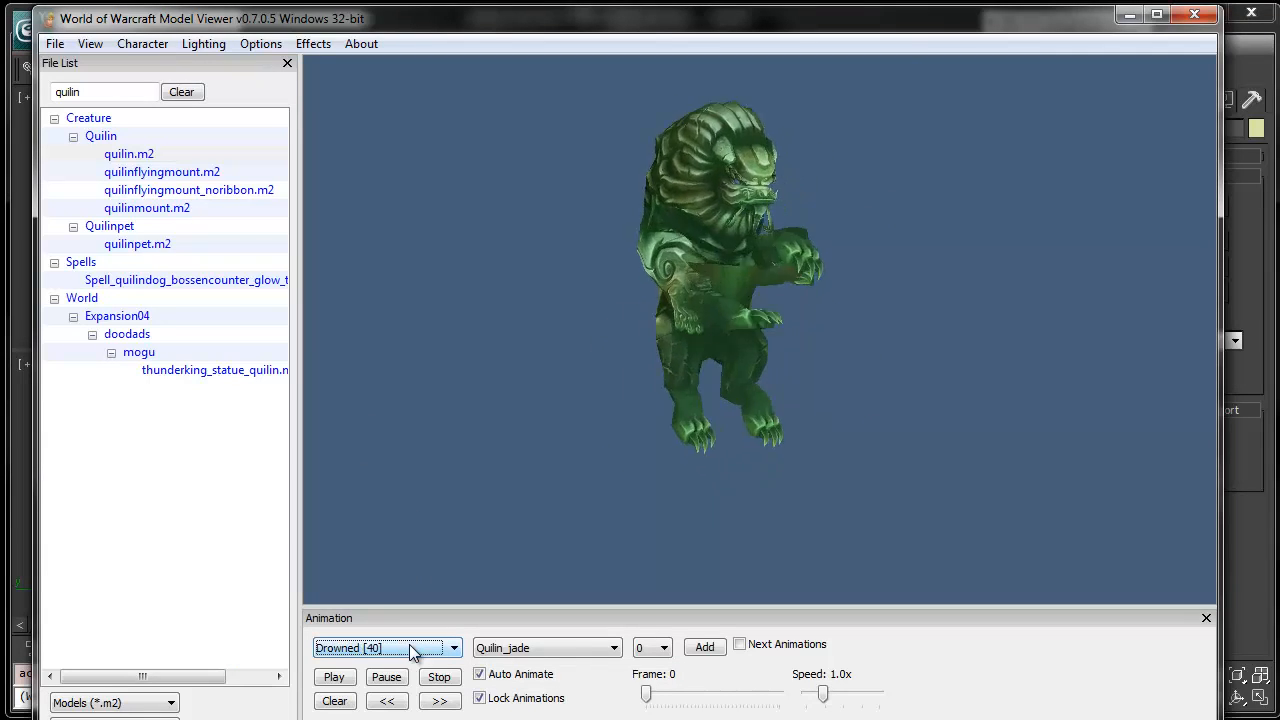
scroll(409, 648, "down", 2)
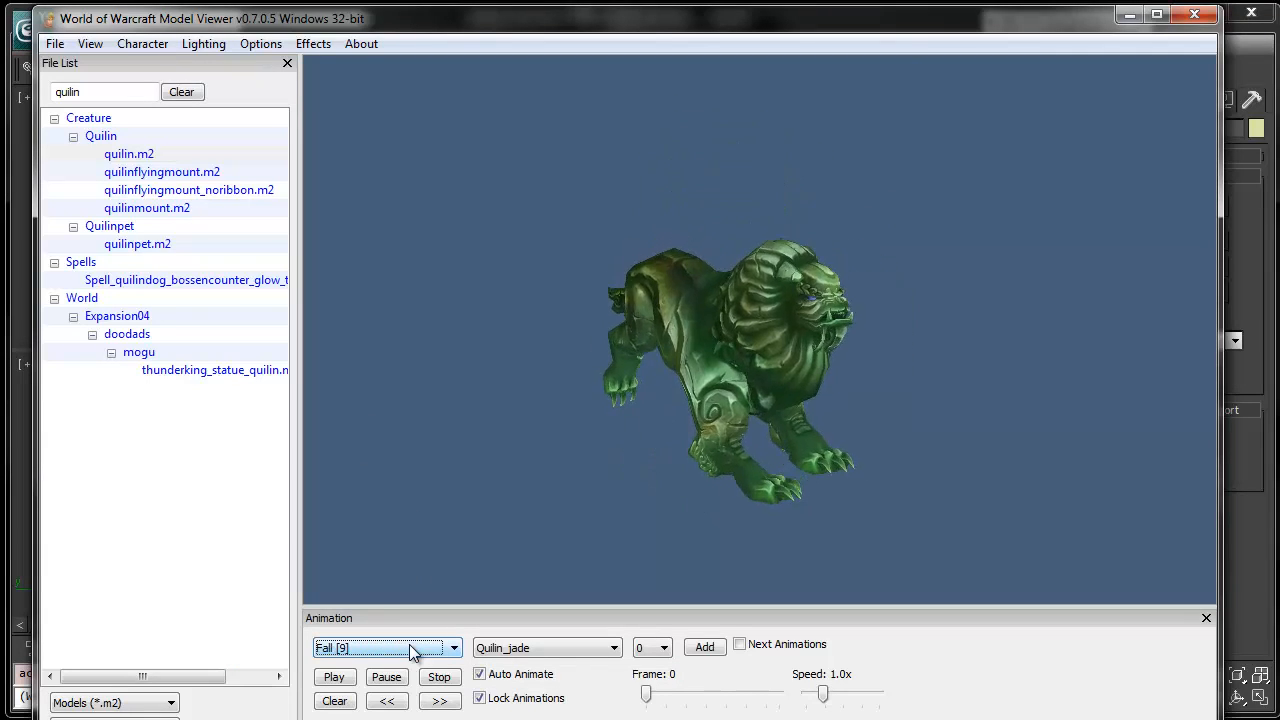
scroll(409, 648, "down", 2)
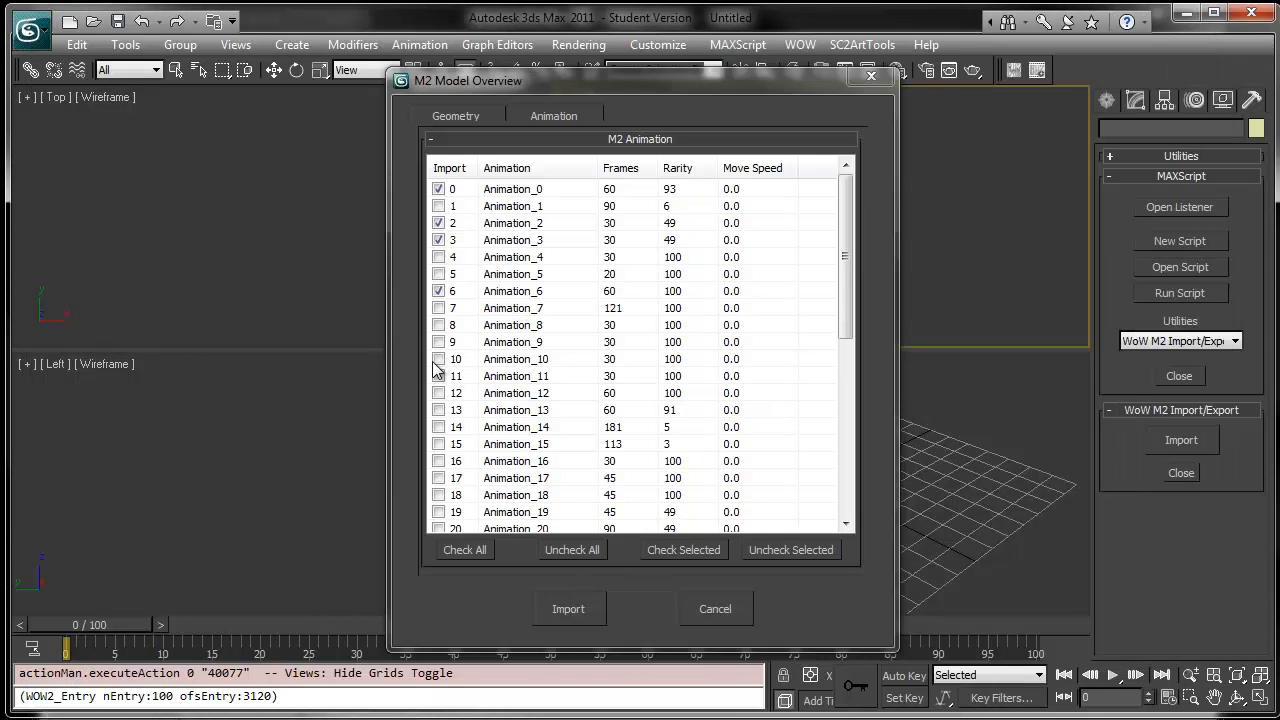
left_click(438, 359)
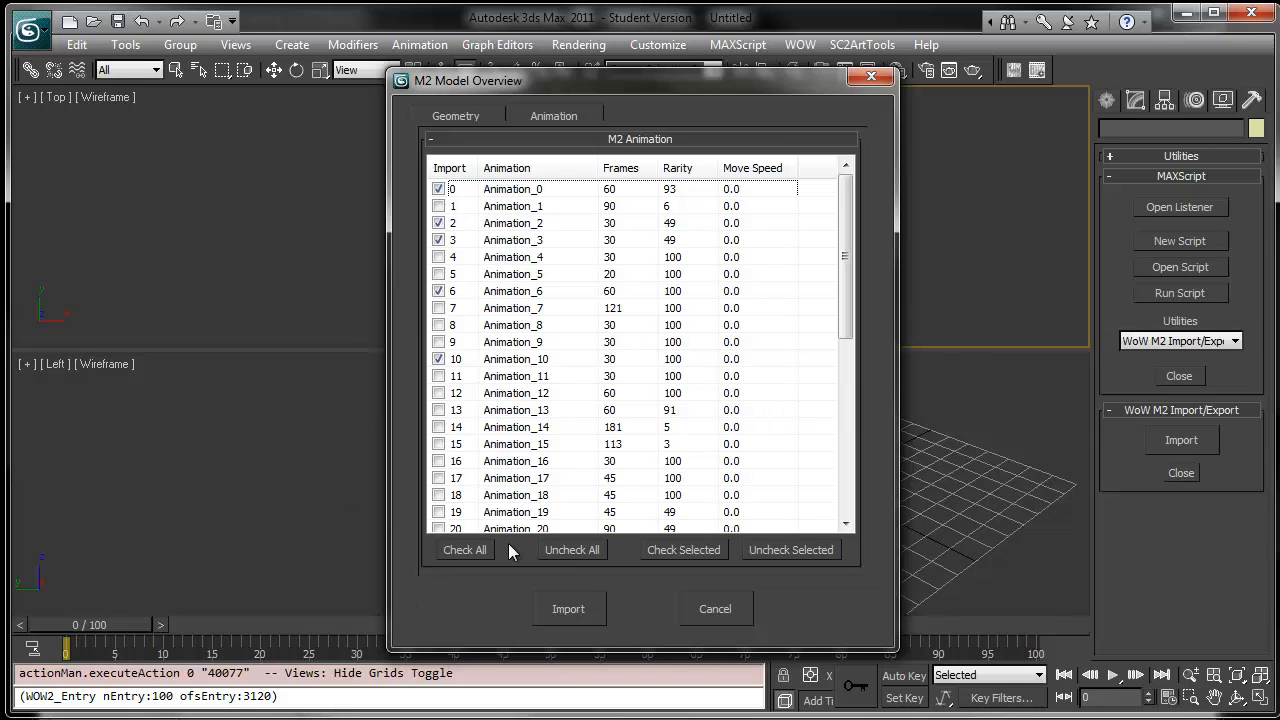
- Browse the viewer's animations from JumpStart [11] to Run [24] to identify the needed ones
left_click(480, 719)
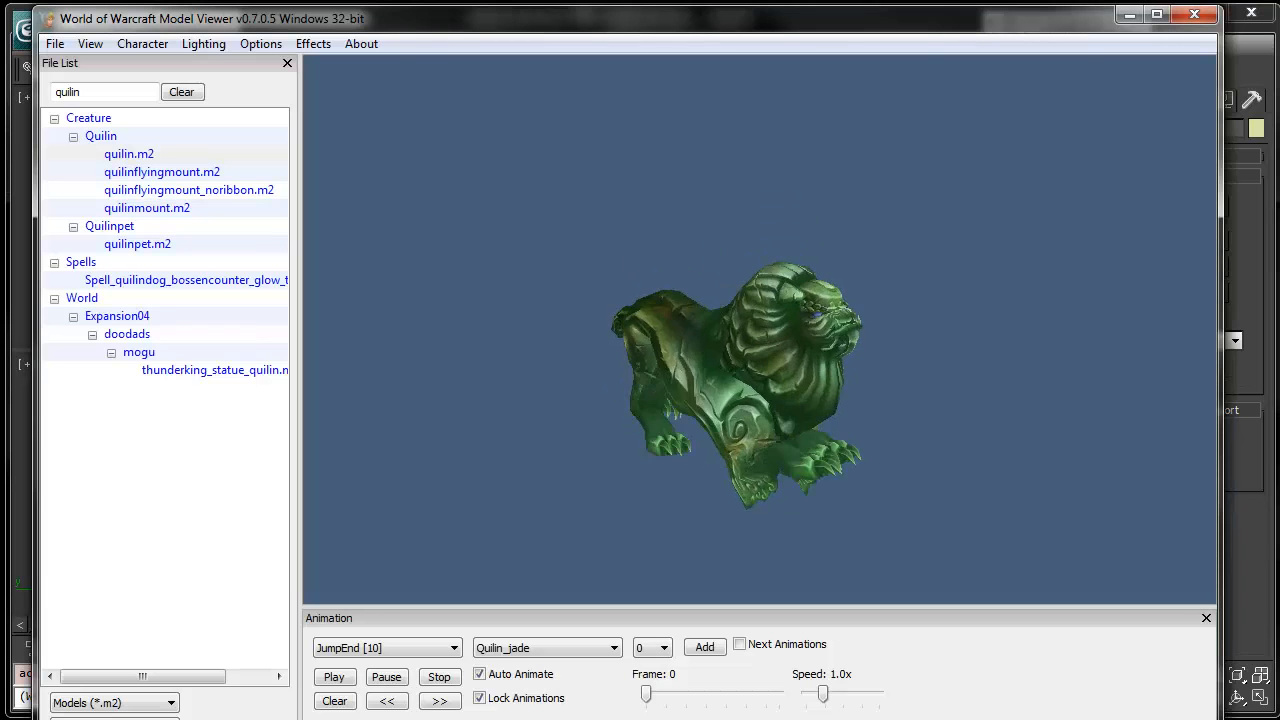
left_click(407, 641)
left_click(407, 641)
scroll(407, 641, "down", 2)
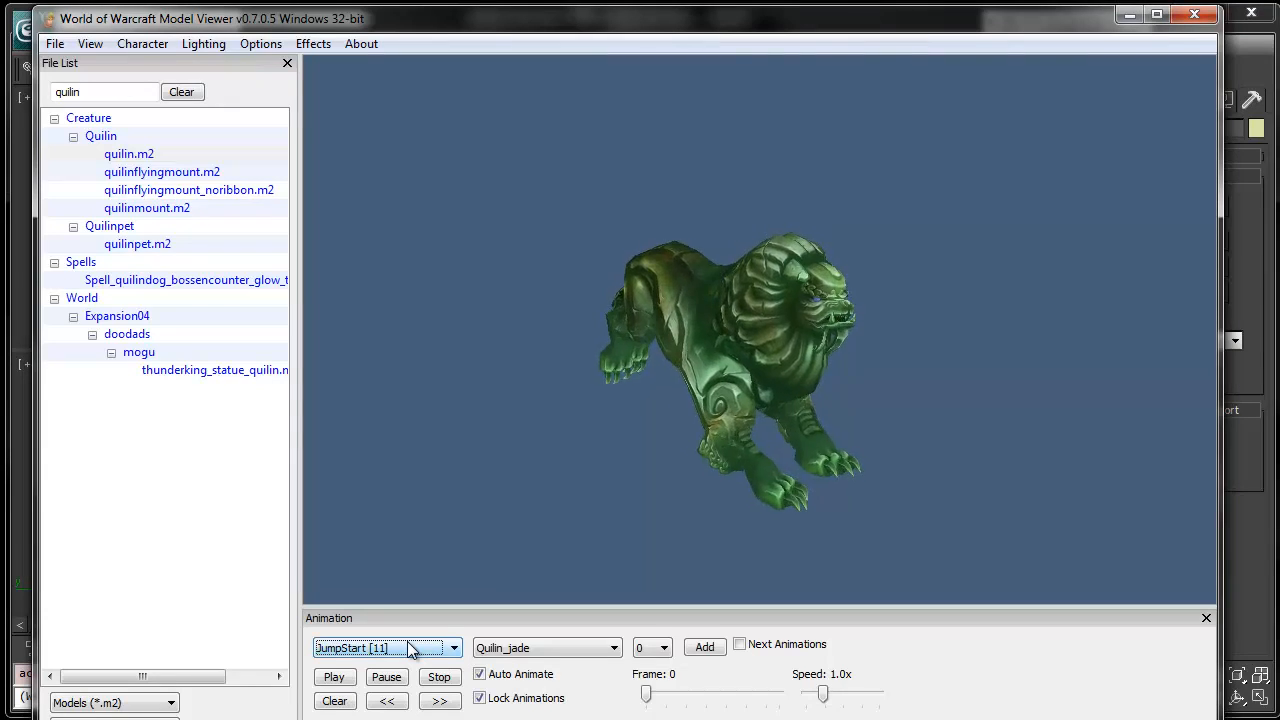
scroll(413, 645, "down", 3)
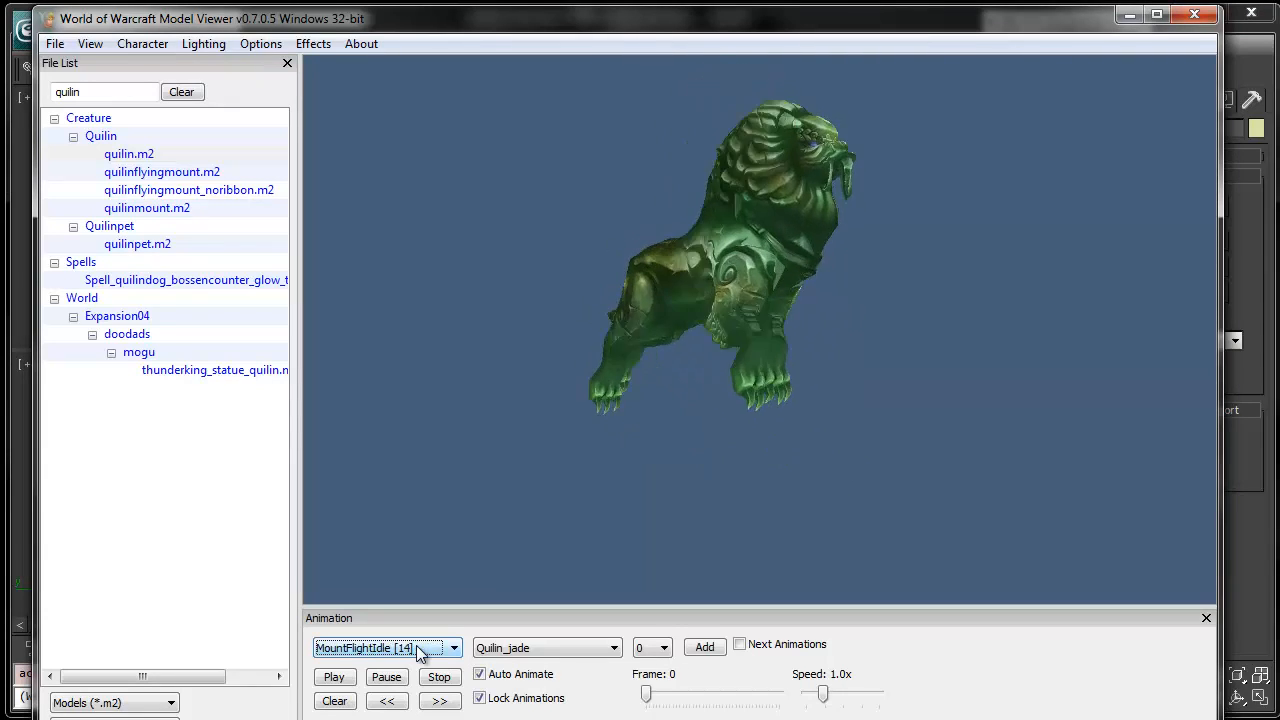
scroll(416, 645, "down", 9)
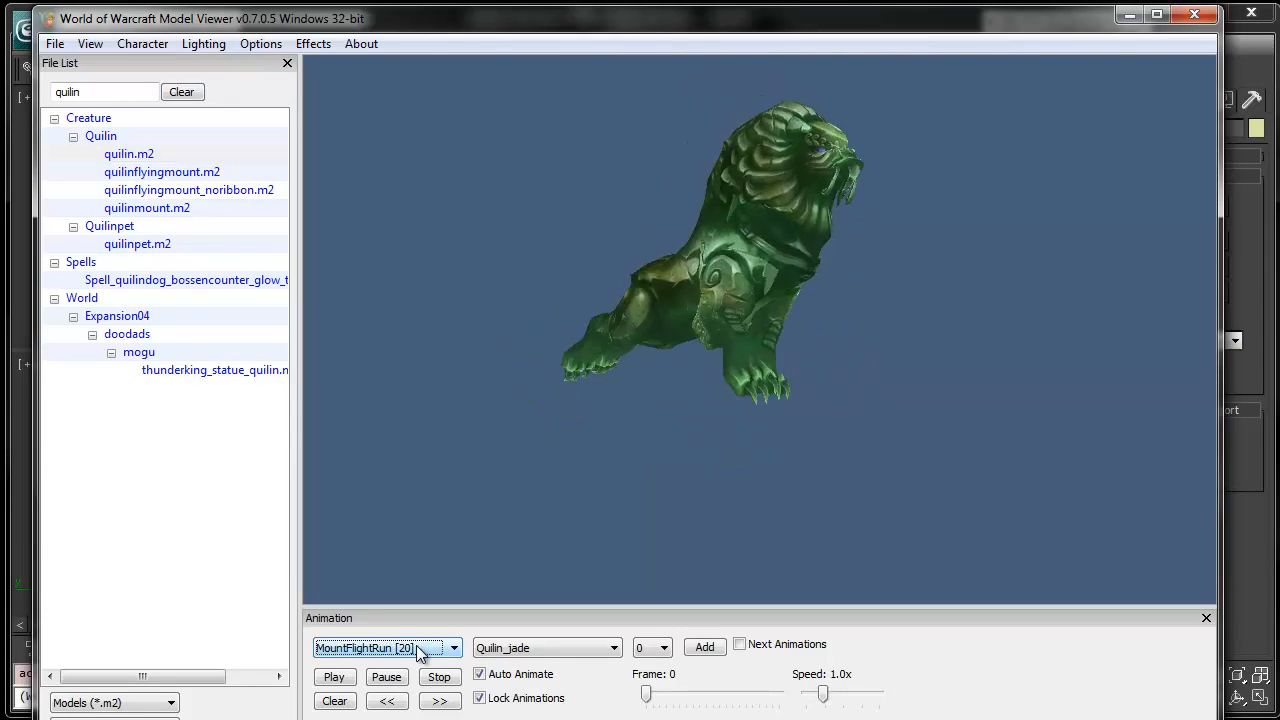
scroll(416, 645, "up", 1)
scroll(416, 645, "down", 1)
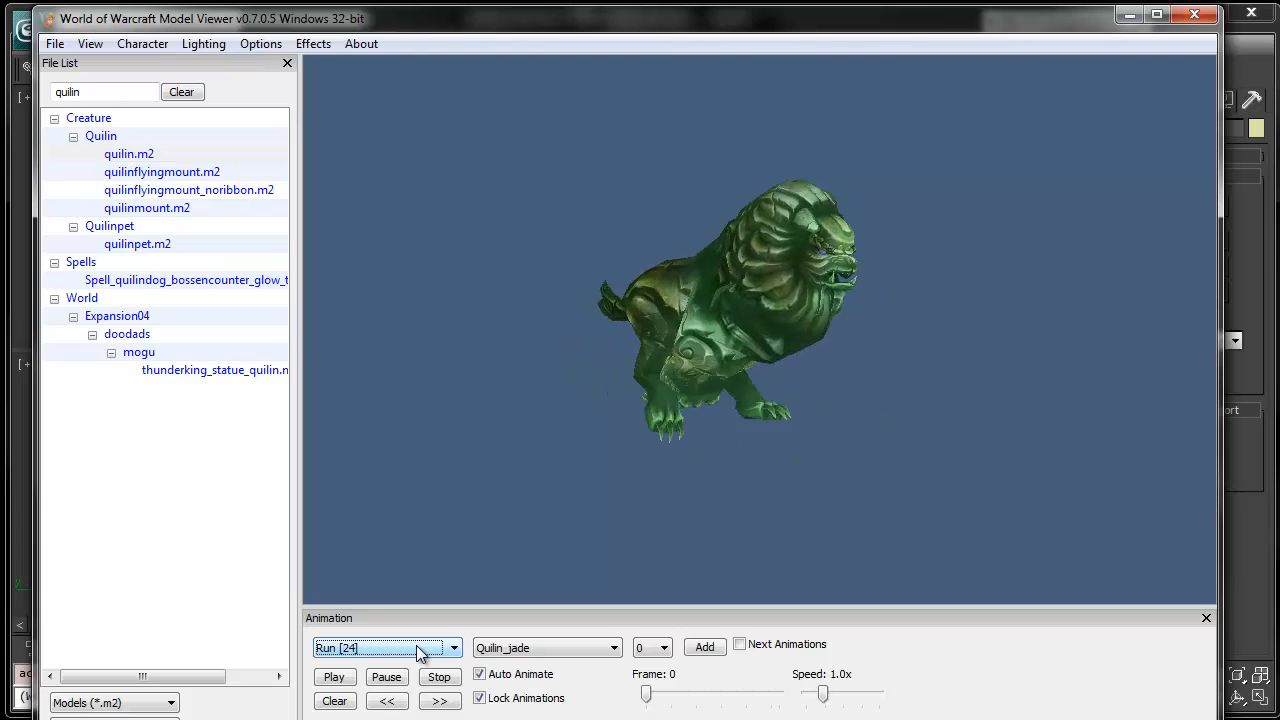
scroll(416, 645, "up", 1)
scroll(416, 645, "down", 1)
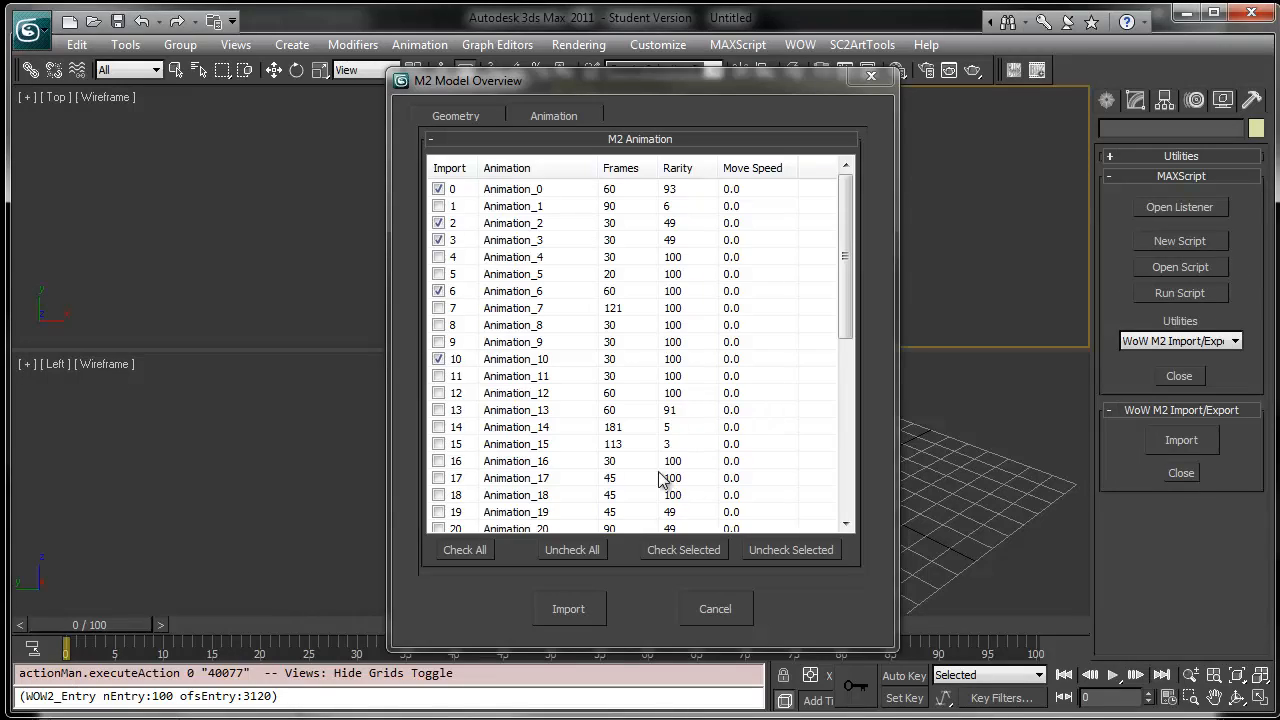
- Scroll the import list to Animation_24 and check Animation_25 and Animation_26 after previewing ShuffleLeft [25]
left_click_drag(845, 313, 846, 431)
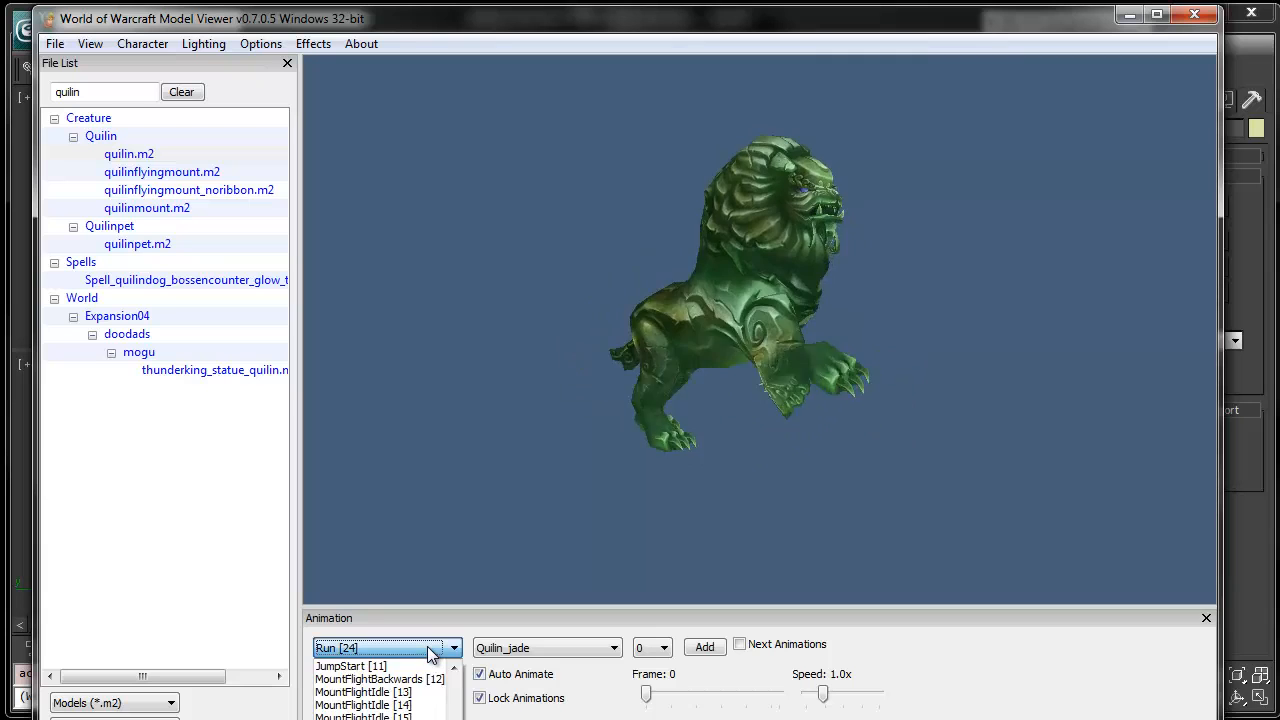
left_click(431, 654)
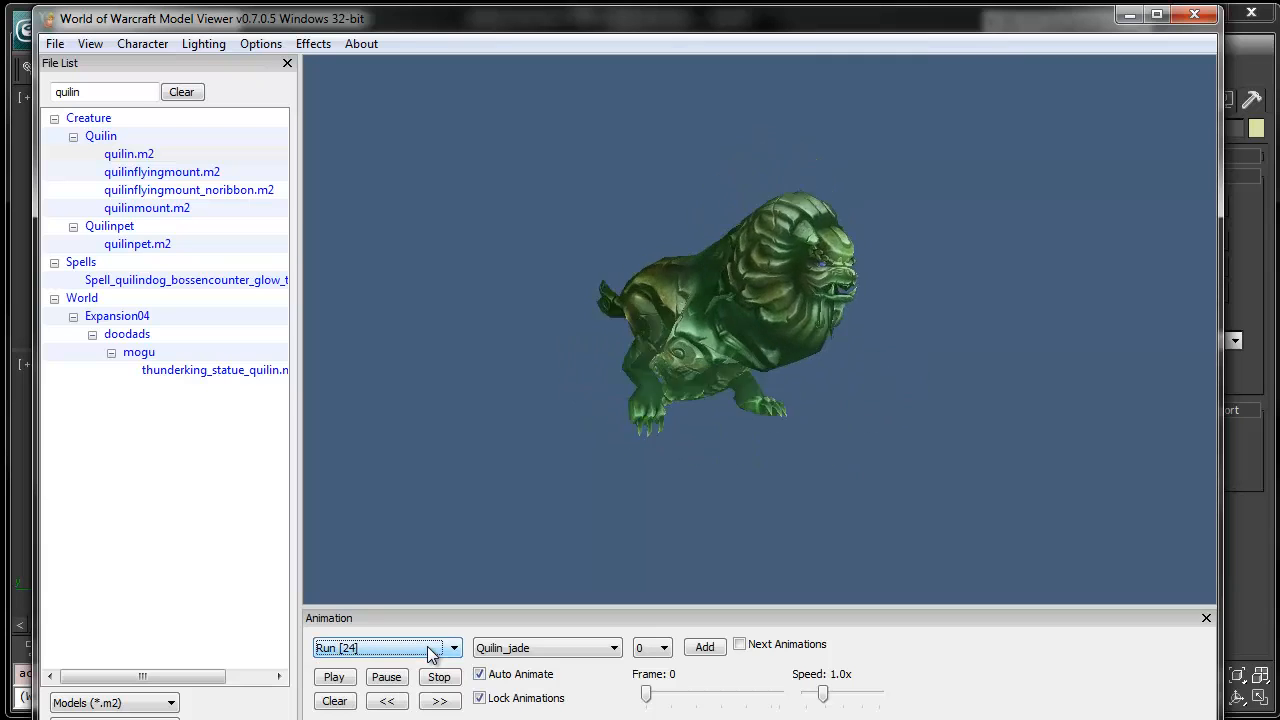
scroll(431, 654, "down", 1)
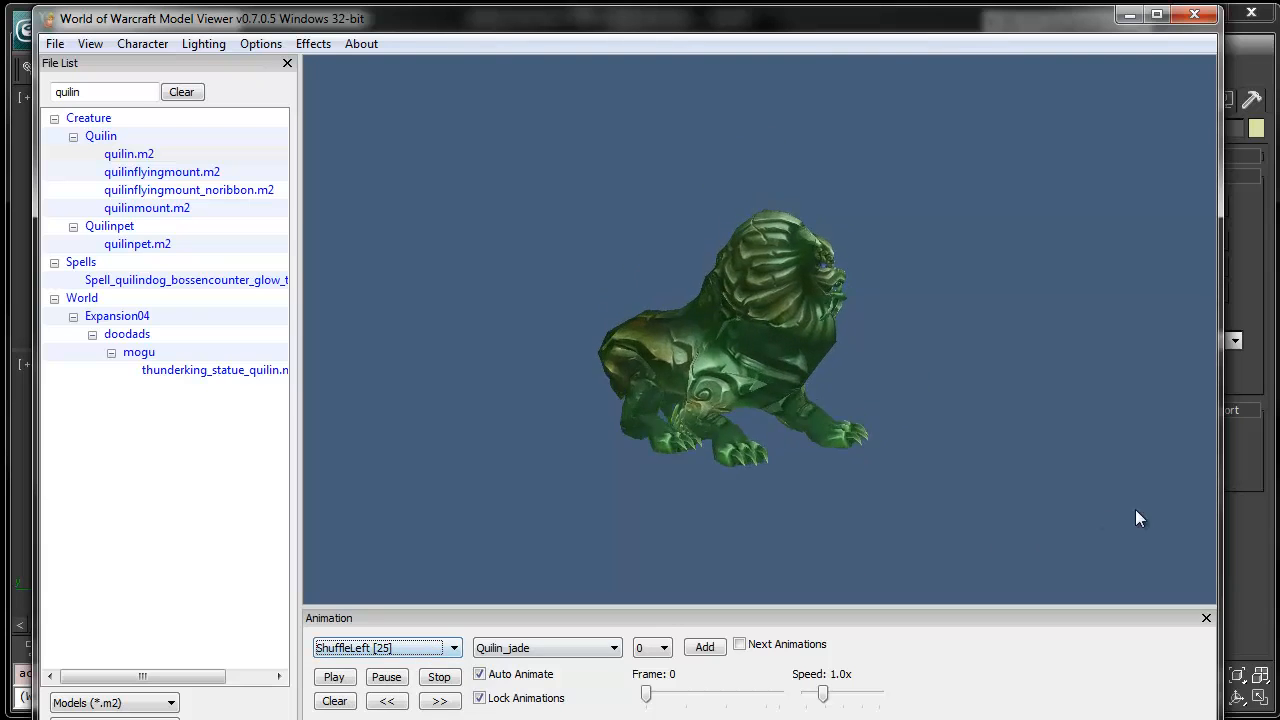
left_click(1236, 490)
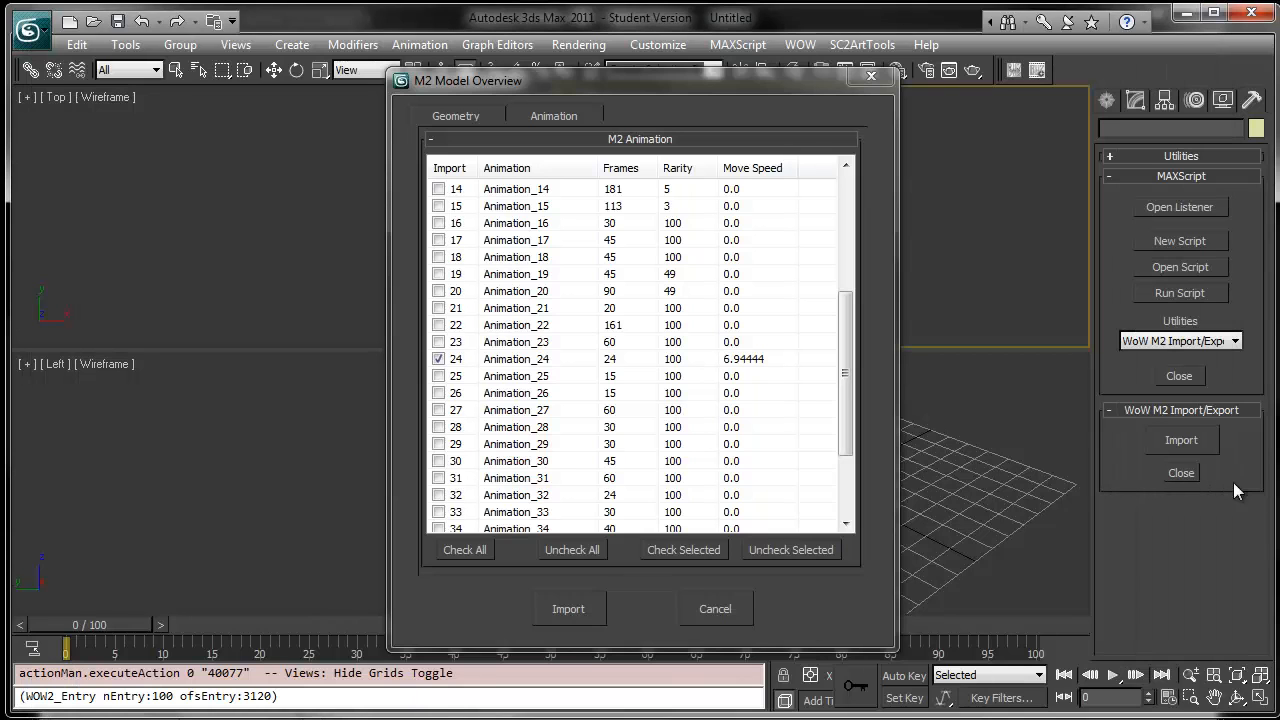
left_click(439, 376)
left_click(440, 394)
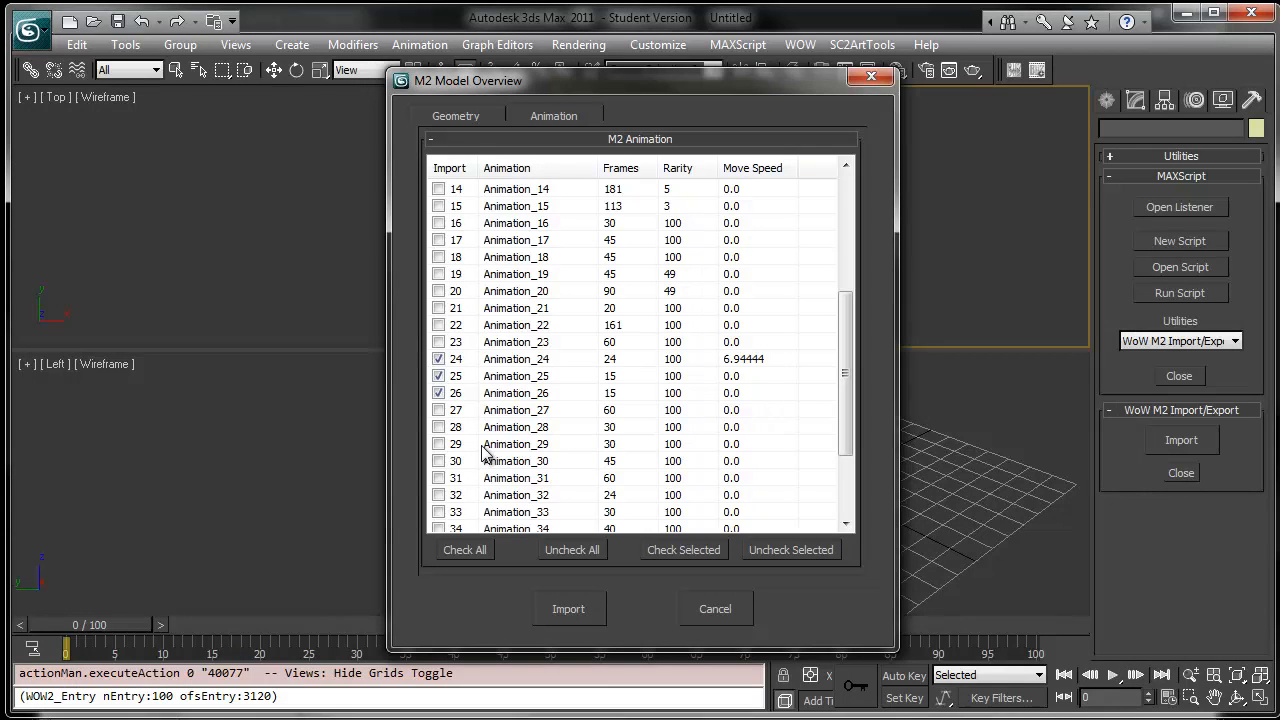
- Browse the remaining viewer animations from SitGround [27] onward to identify them
left_click(513, 713)
left_click(436, 650)
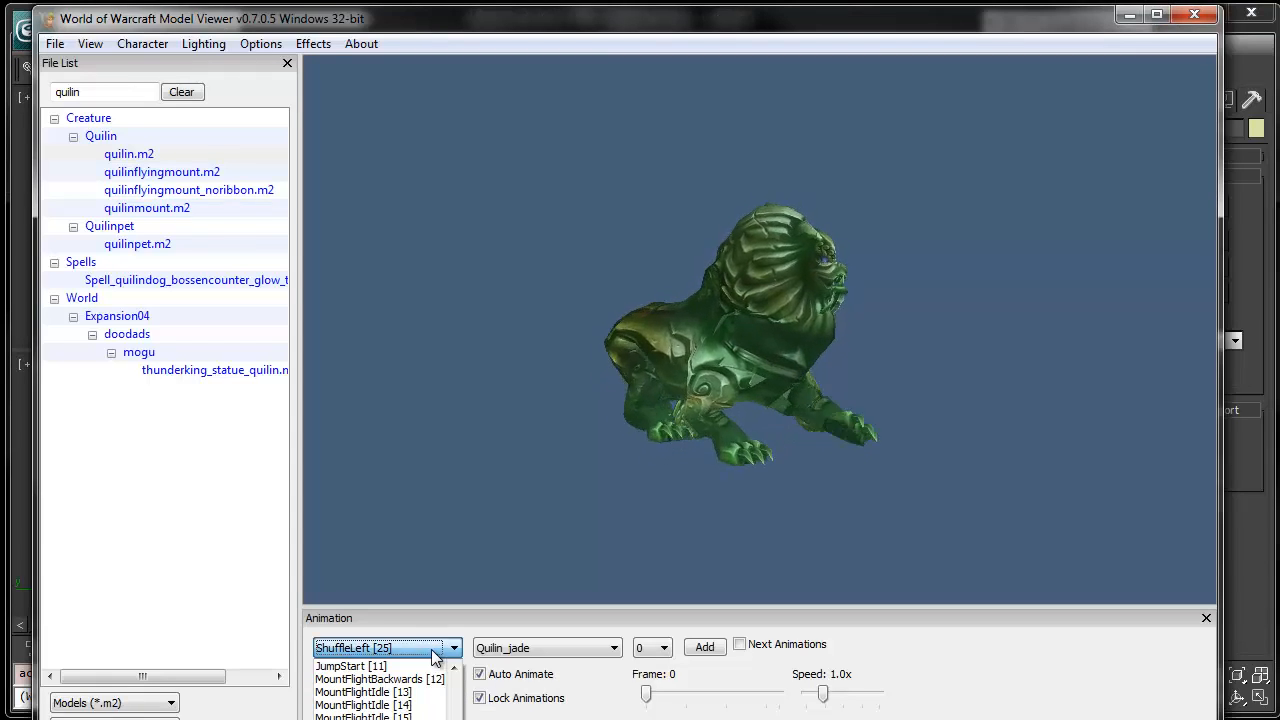
left_click(434, 656)
scroll(434, 656, "down", 1)
scroll(434, 656, "down", 1)
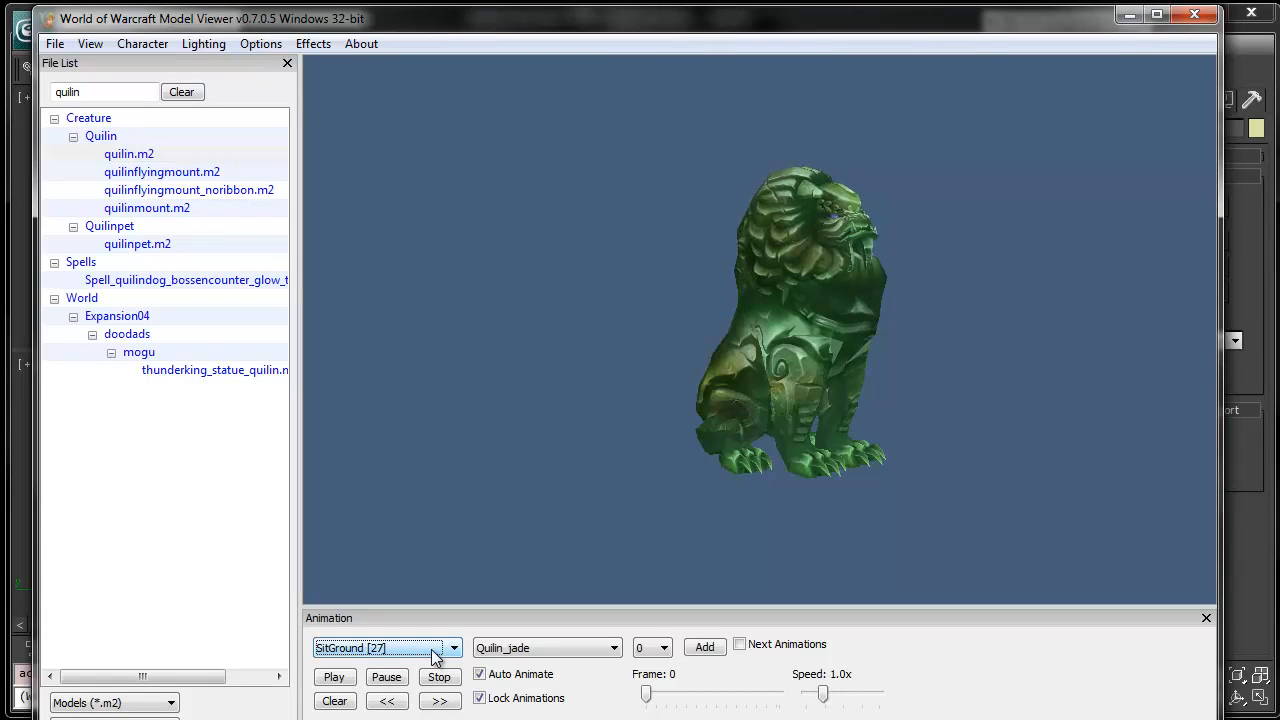
scroll(434, 654, "down", 1)
scroll(434, 654, "down", 1)
scroll(434, 654, "down", 1)
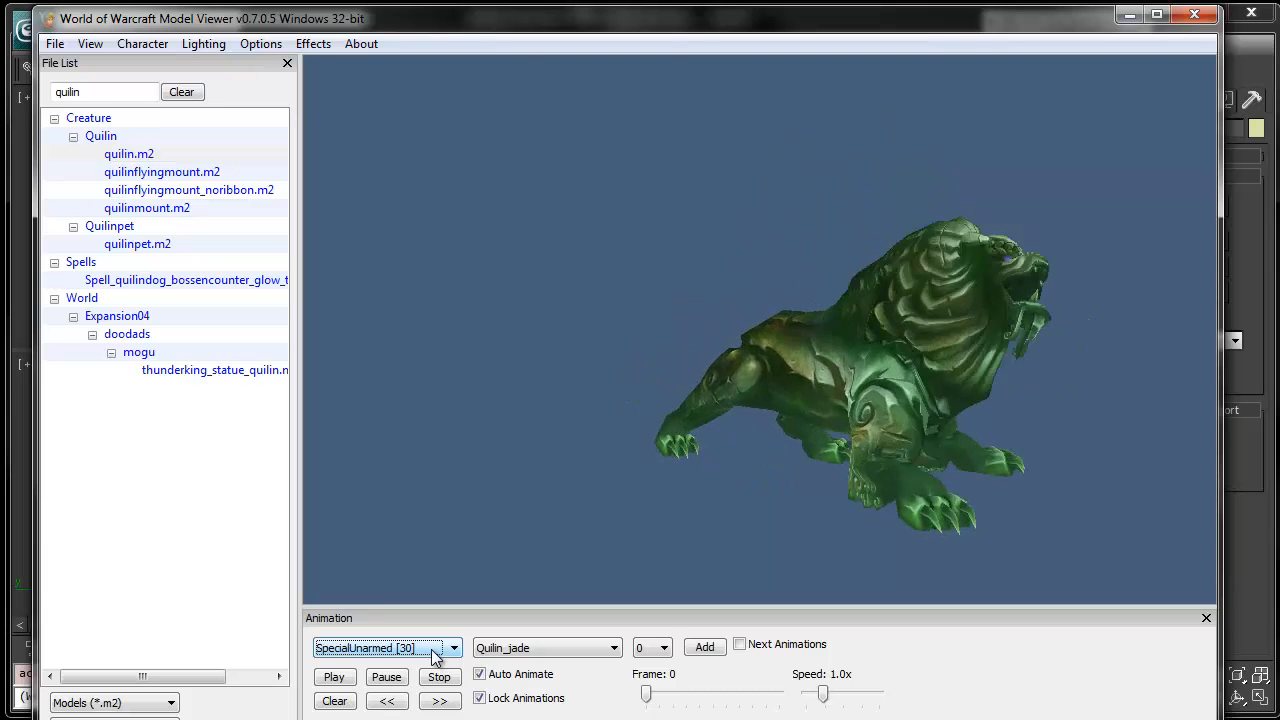
scroll(437, 646, "down", 1)
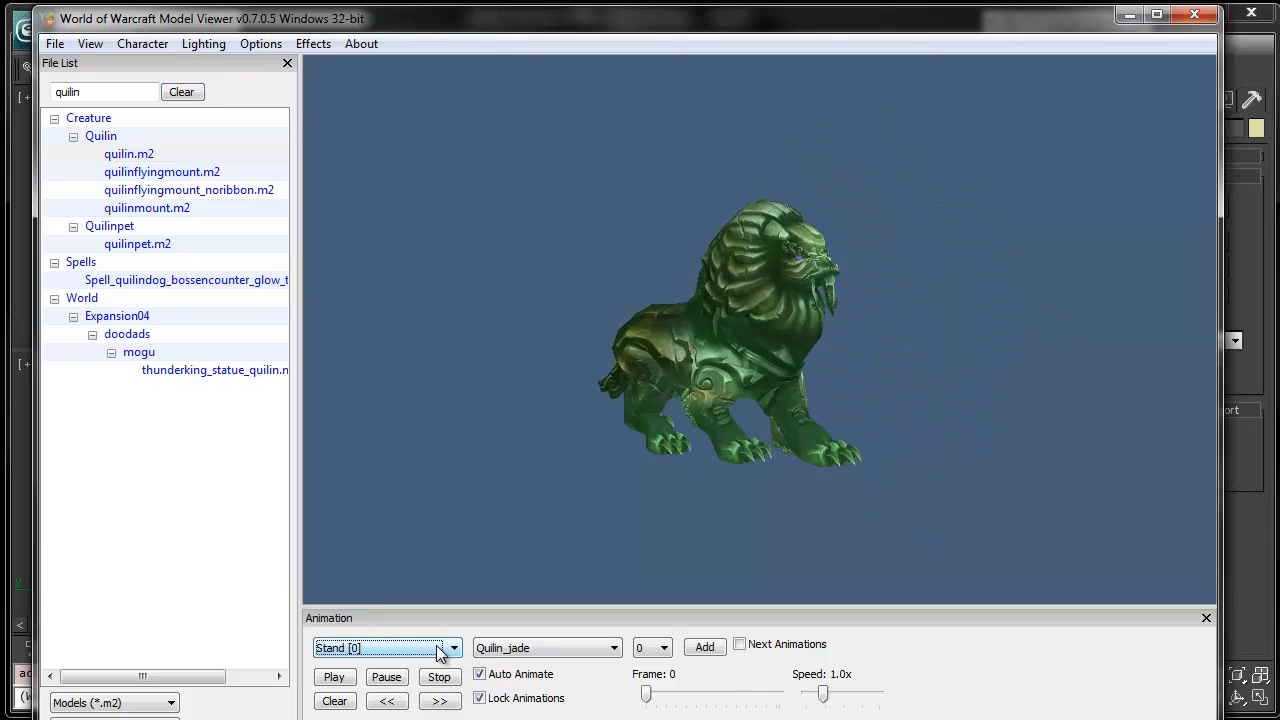
- Preview SpecialUnarmed [30] and Stand [1] in the viewer, then check Animation_1 for import
scroll(440, 650, "up", 1)
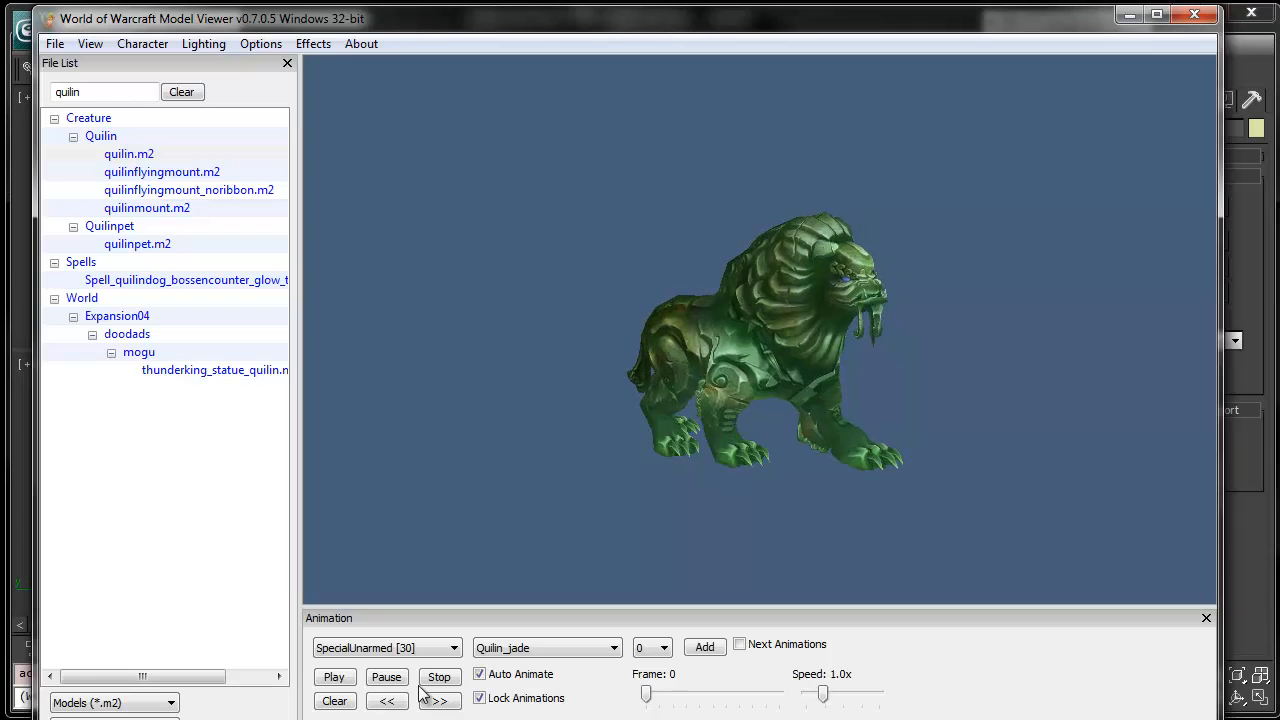
left_click(414, 648)
left_click(415, 652)
scroll(414, 656, "down", 2)
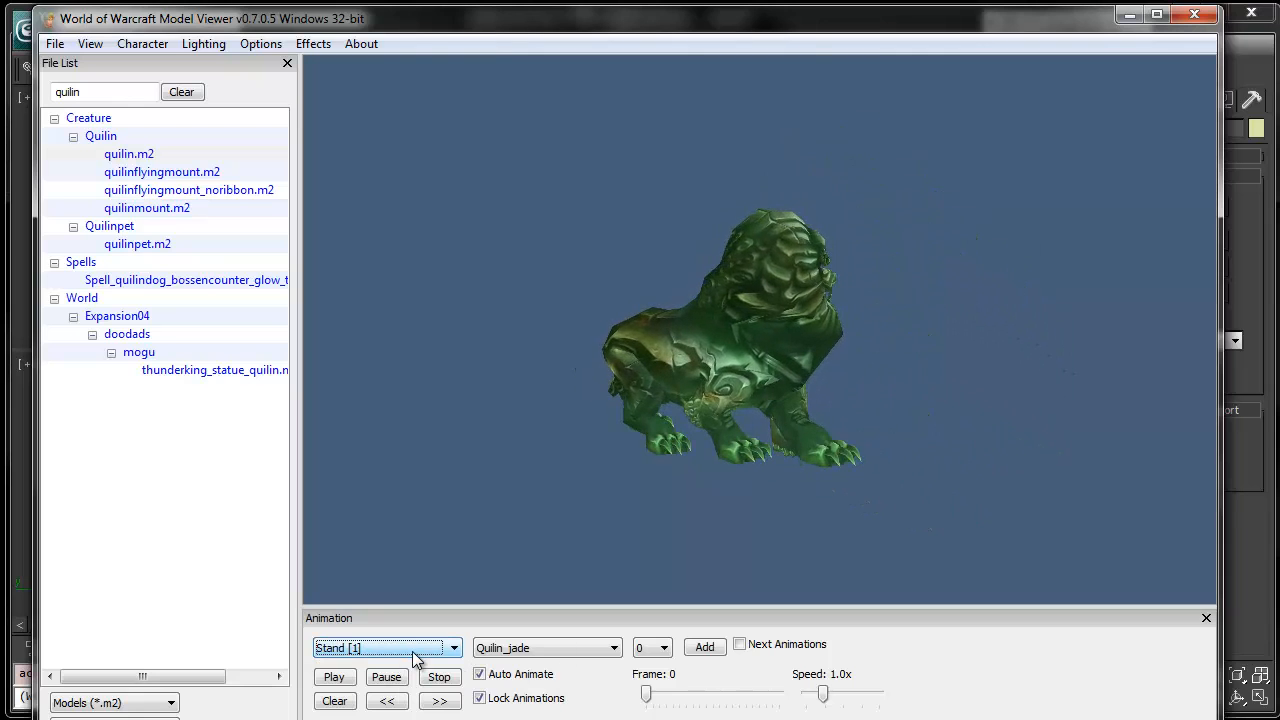
left_click(1235, 549)
left_click_drag(856, 381, 846, 268)
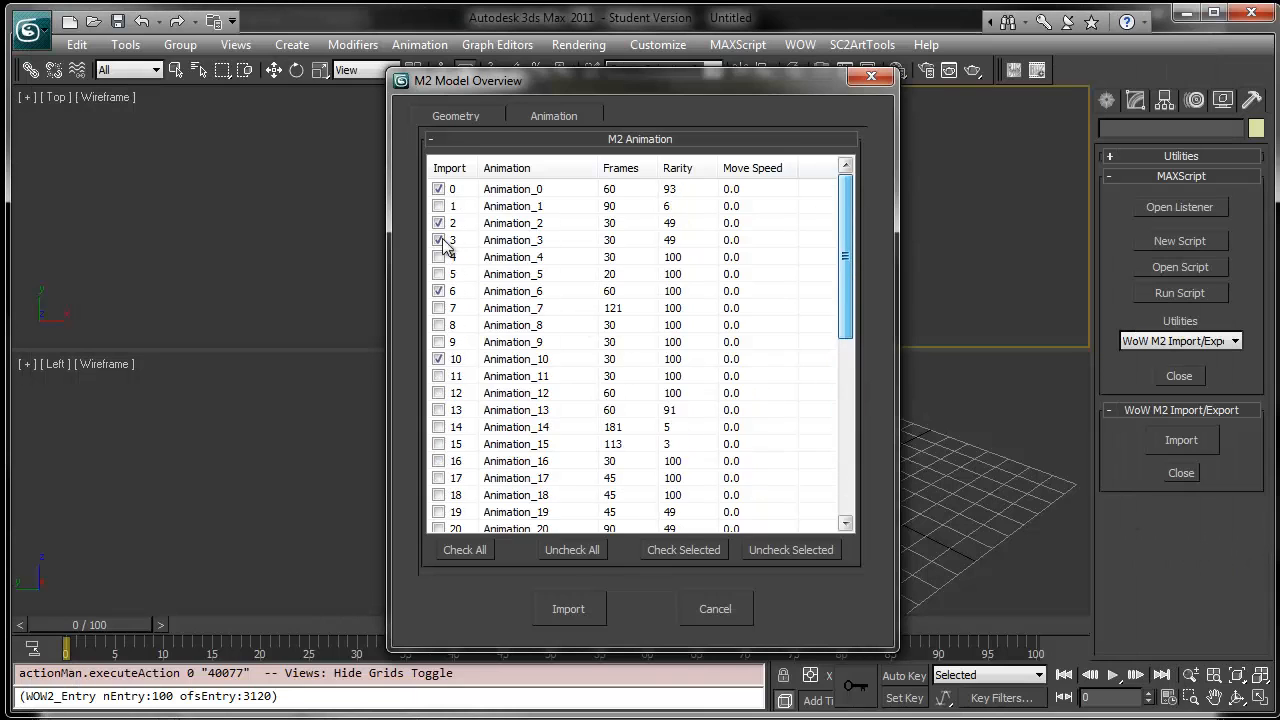
left_click(438, 206)
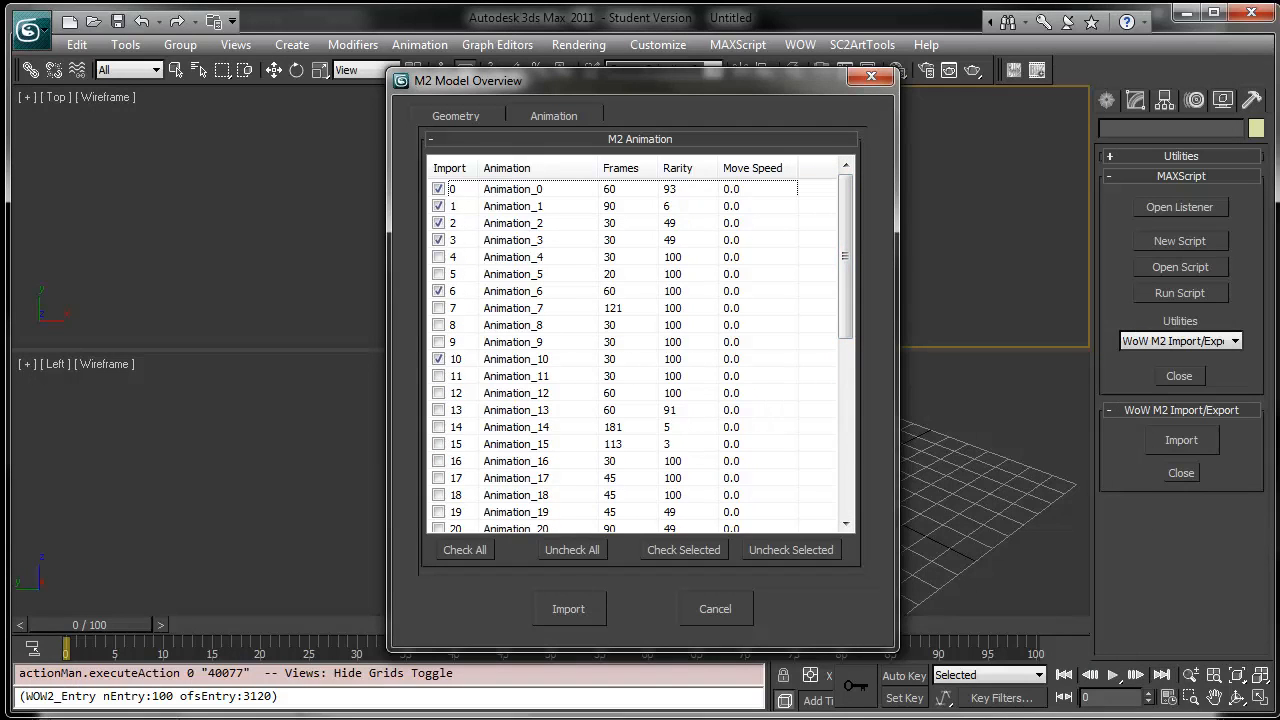
- Browse the viewer's animations from Swim [32] to Walkbackwards [38] to identify them
key("alt+Tab")
left_click(371, 647)
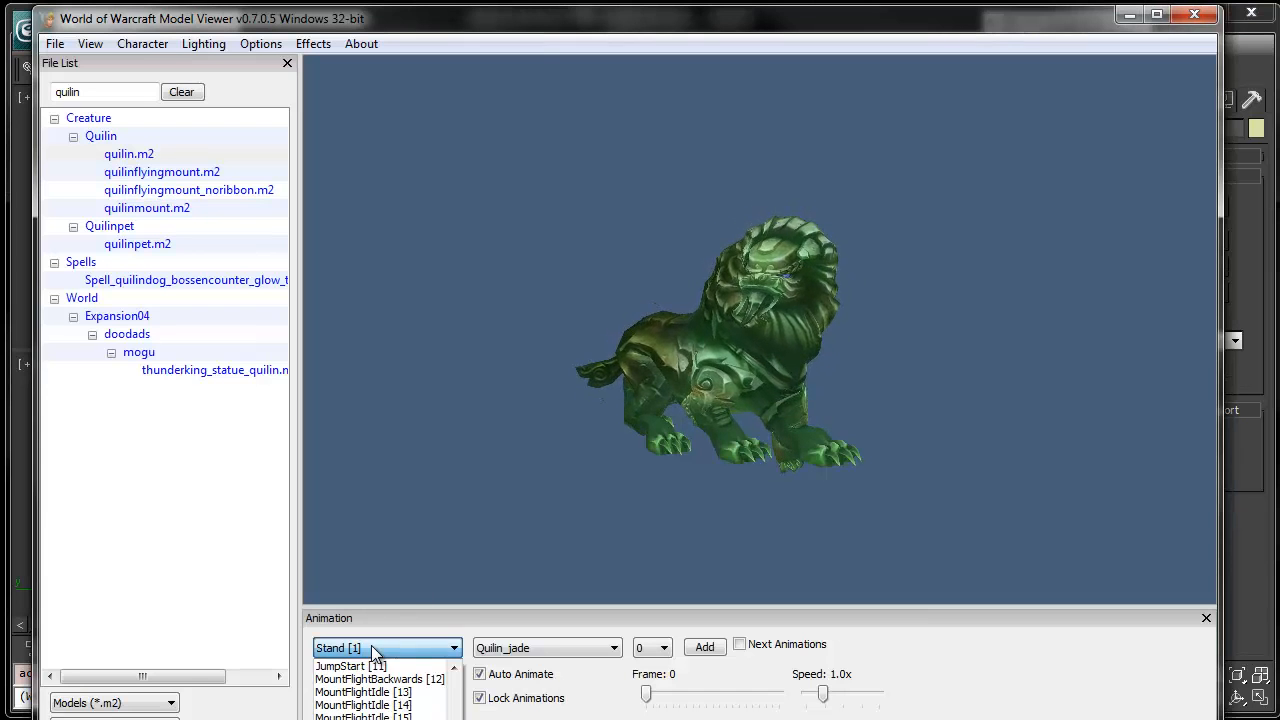
left_click(371, 646)
scroll(371, 645, "down", 3)
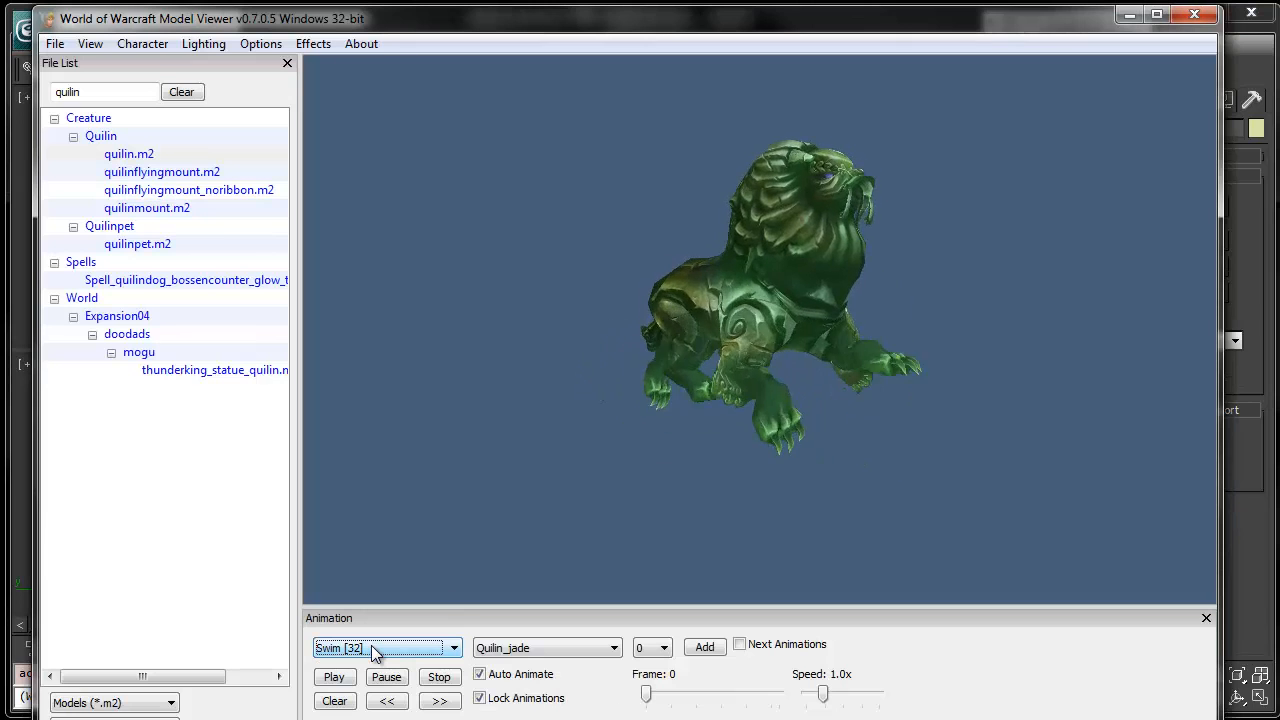
scroll(371, 645, "down", 4)
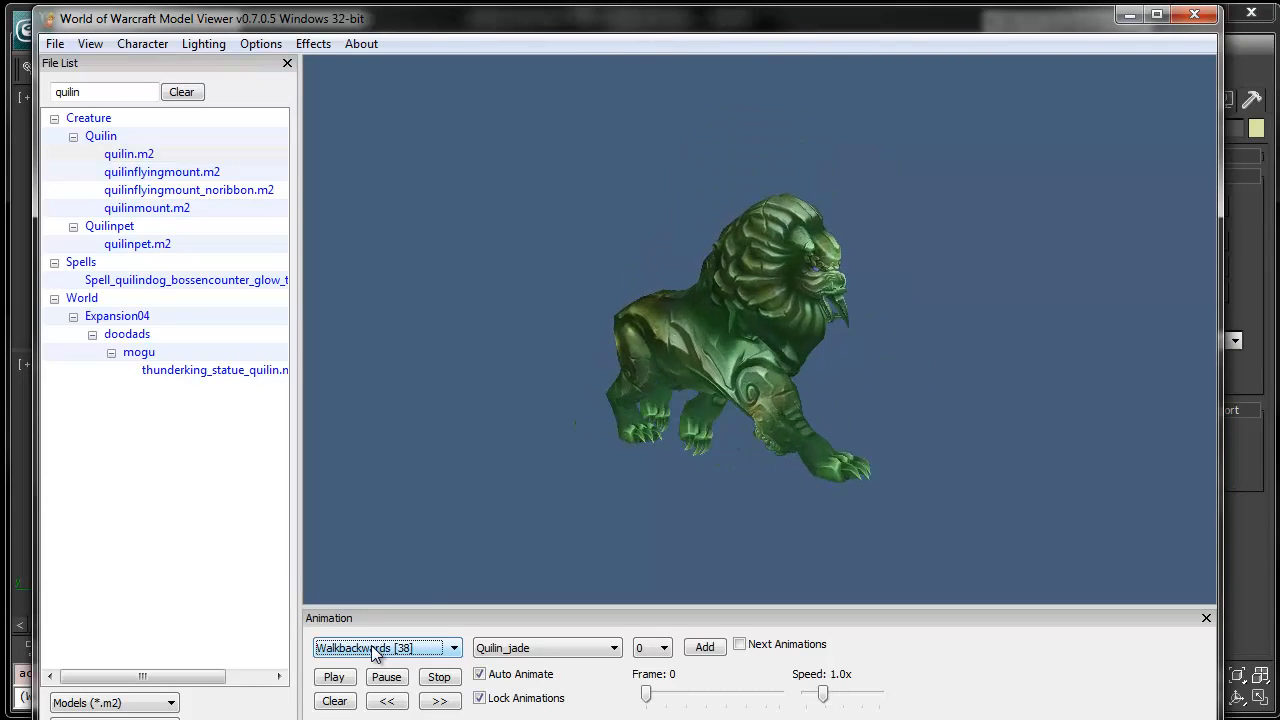
scroll(371, 645, "up", 1)
scroll(371, 645, "down", 1)
scroll(371, 645, "up", 1)
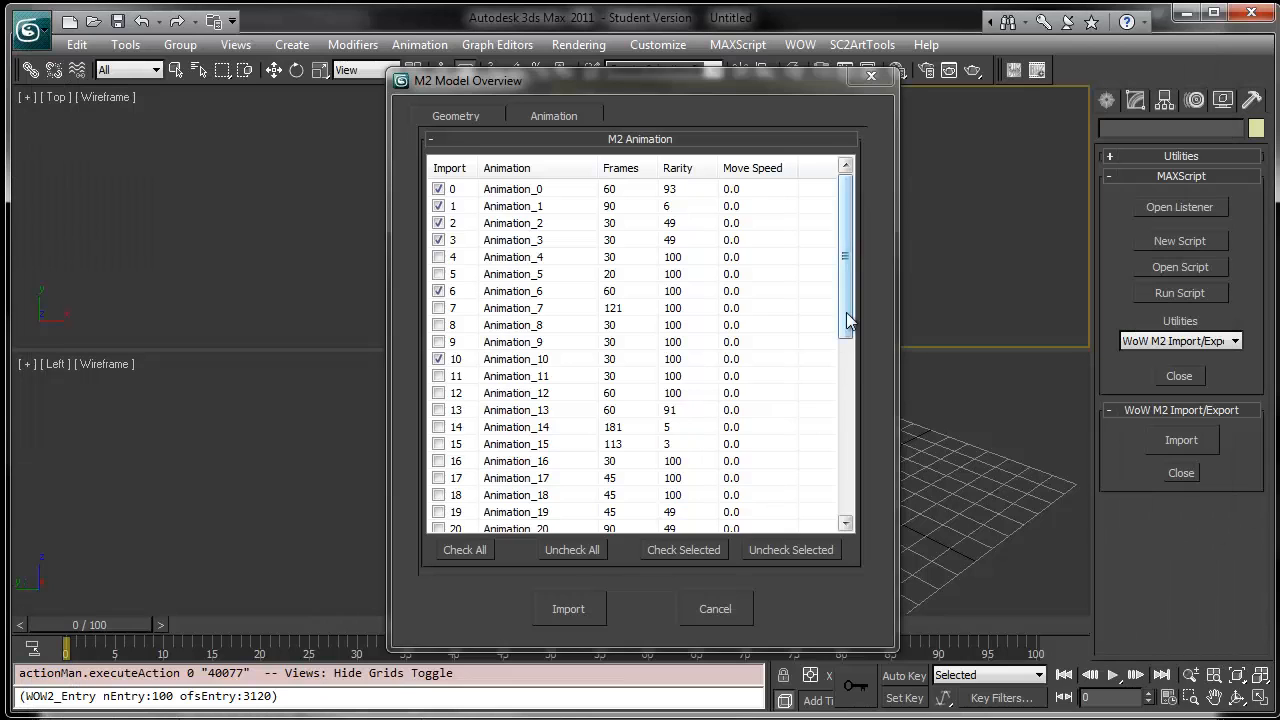
- Check Animation_37 in the import list and import the model with the selected animations
left_click_drag(848, 320, 857, 490)
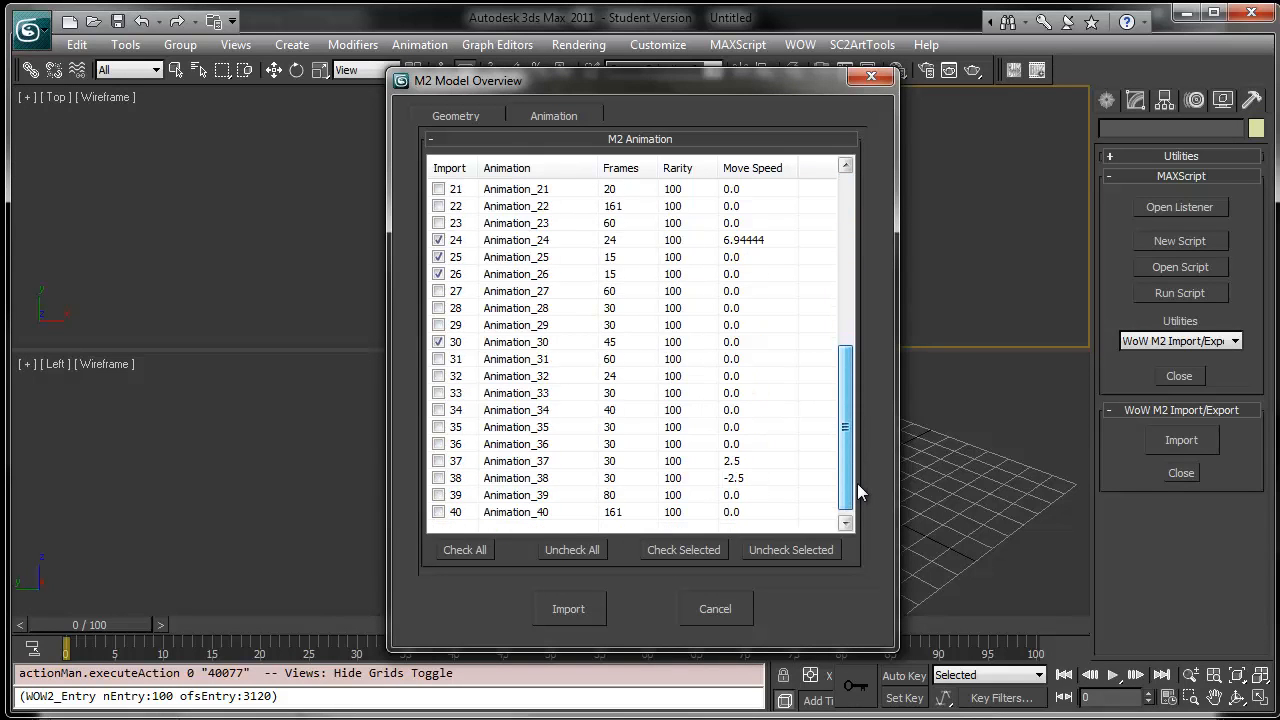
left_click(438, 461)
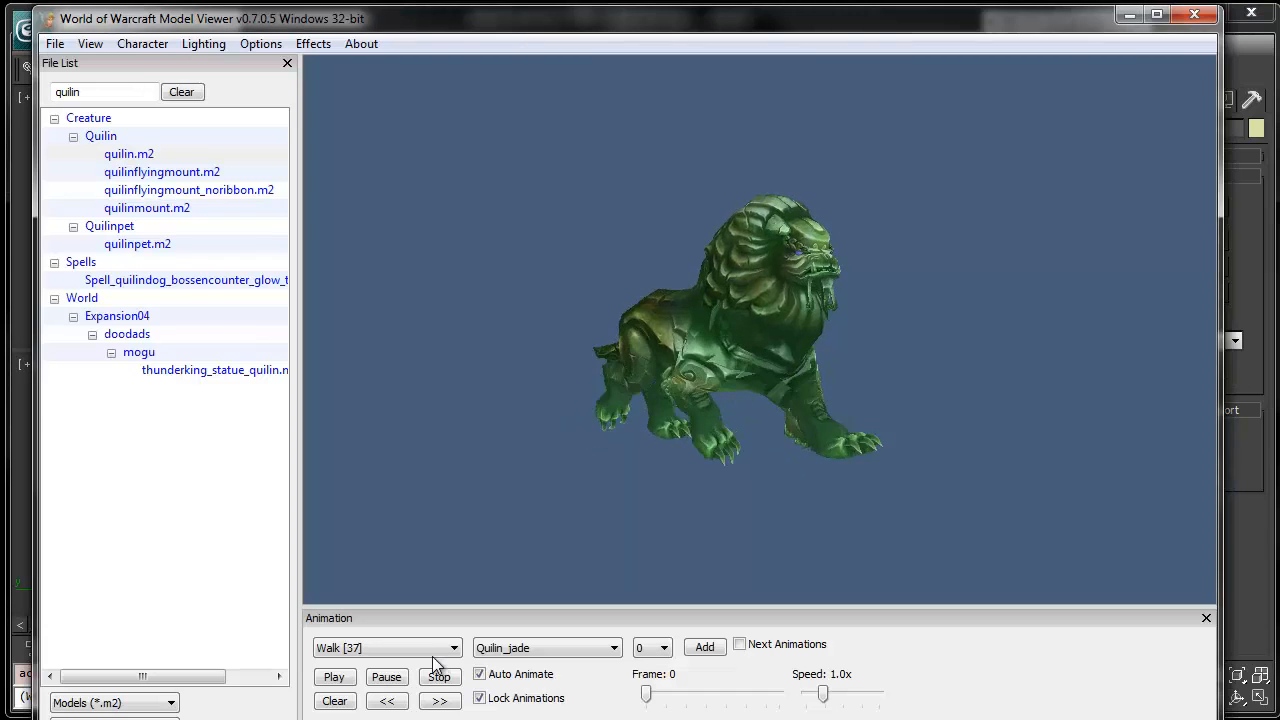
left_click(430, 648)
scroll(428, 648, "down", 1)
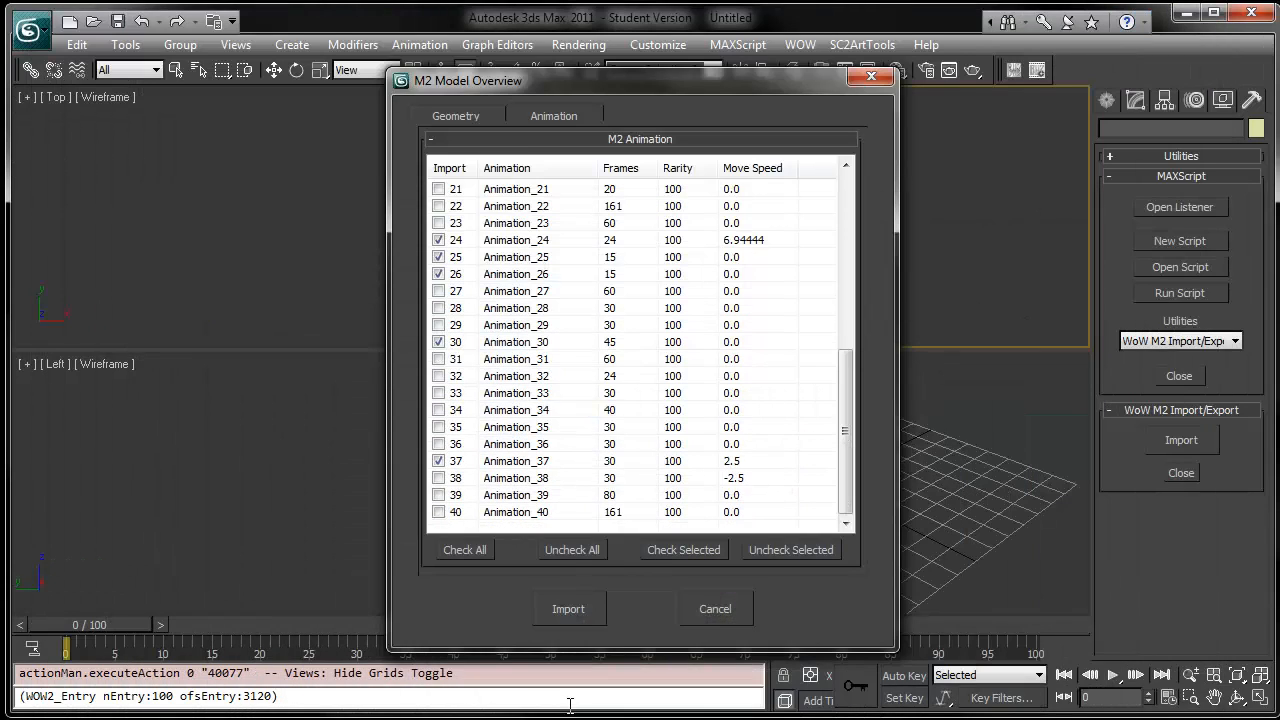
left_click(588, 604)
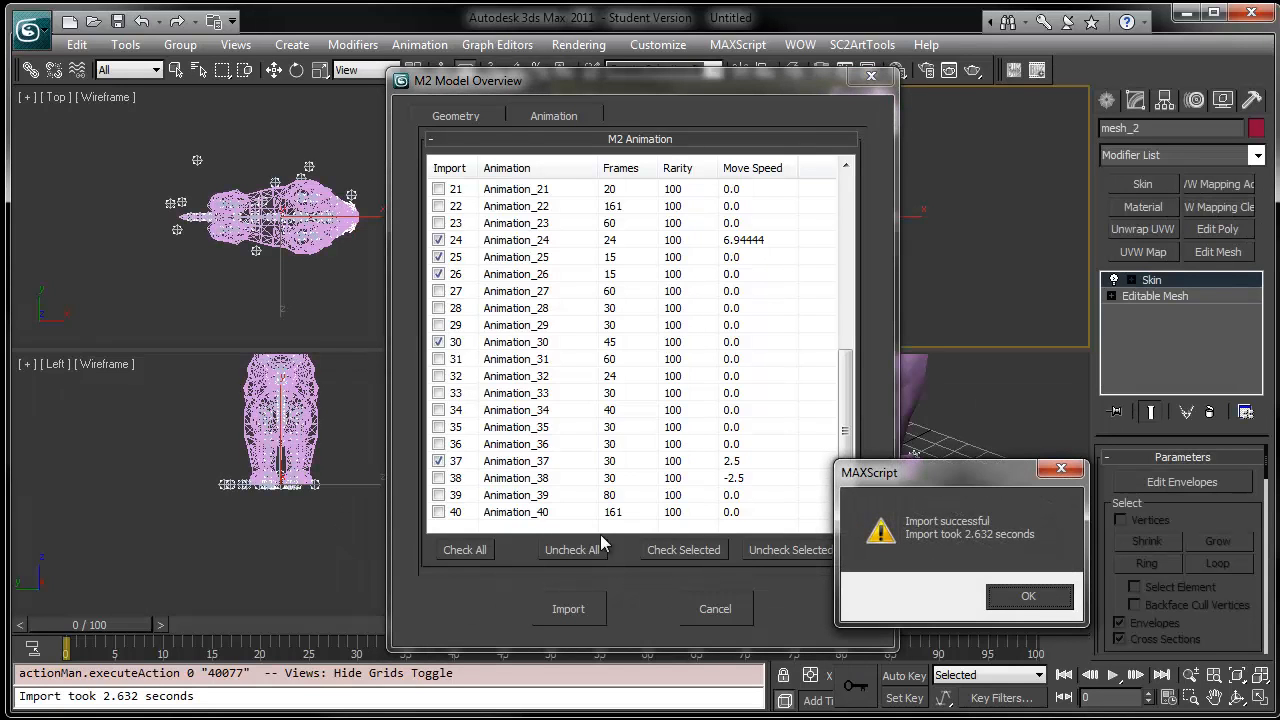
left_click(1030, 598)
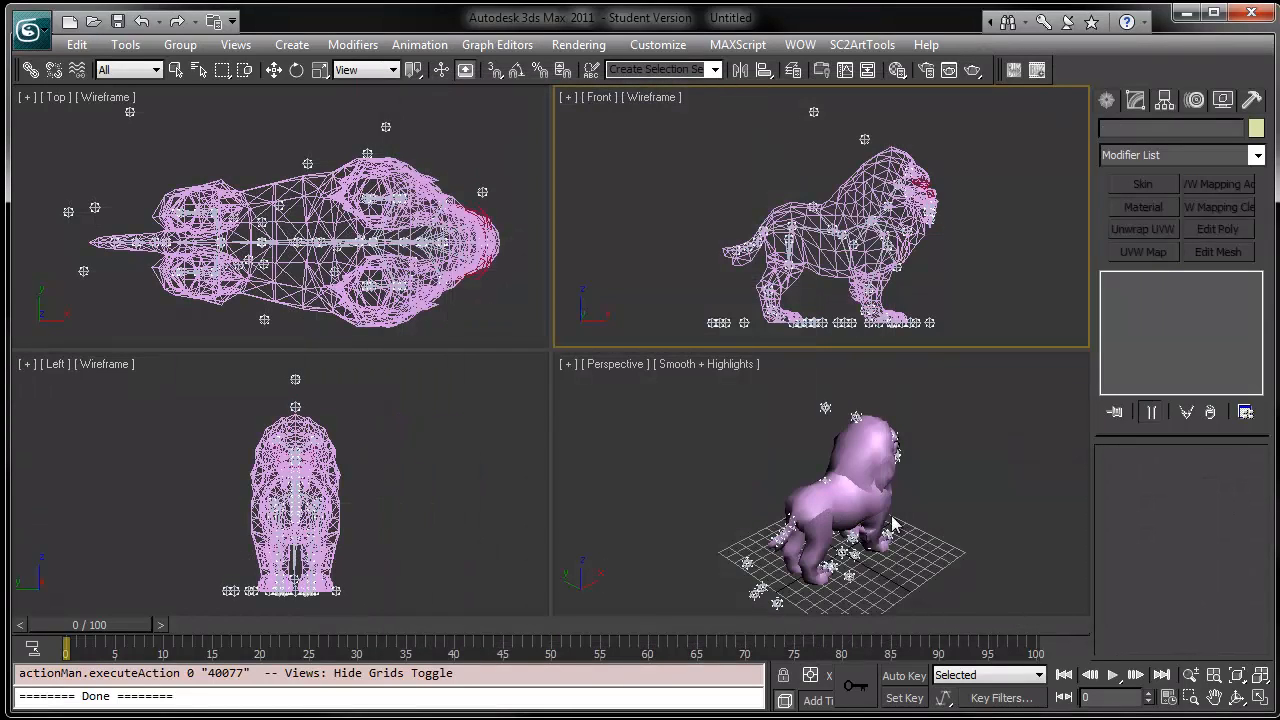
- Maximize the perspective view, select all objects and set the animation range to start at frame 2 and end at 64
middle_click_drag(906, 556, 668, 491, "alt")
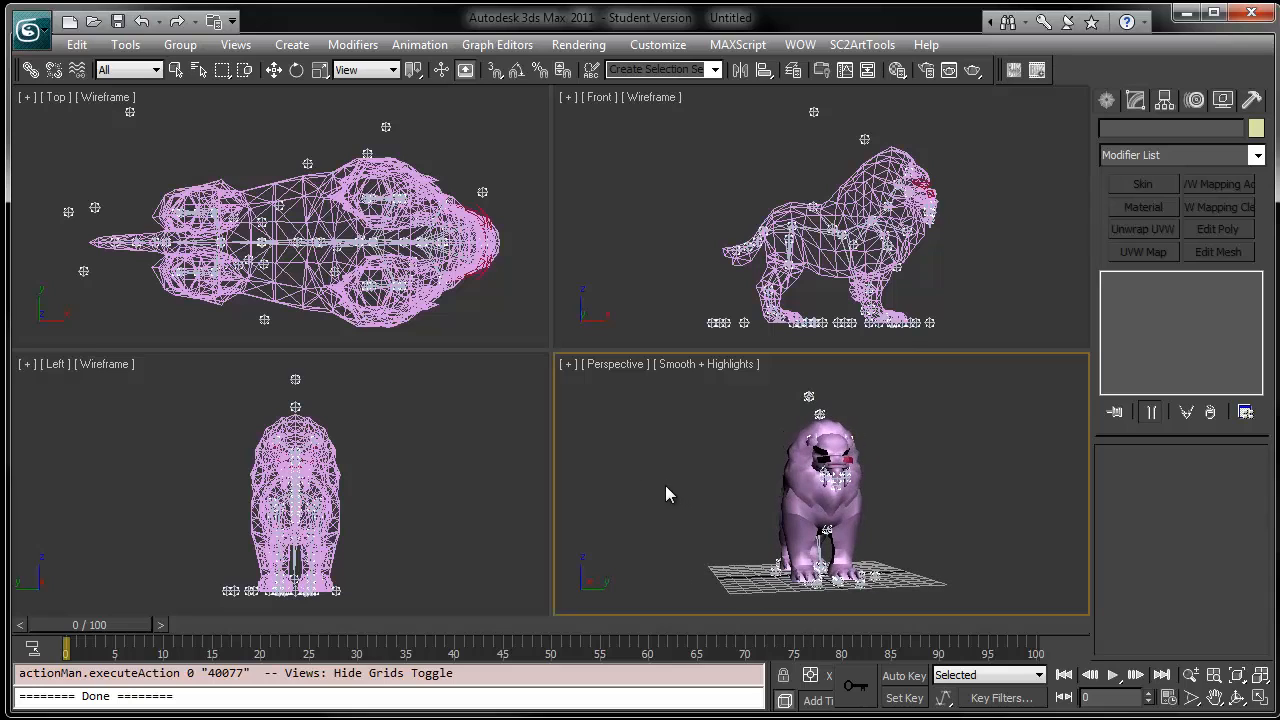
middle_click_drag(845, 490, 858, 462)
key("alt+w")
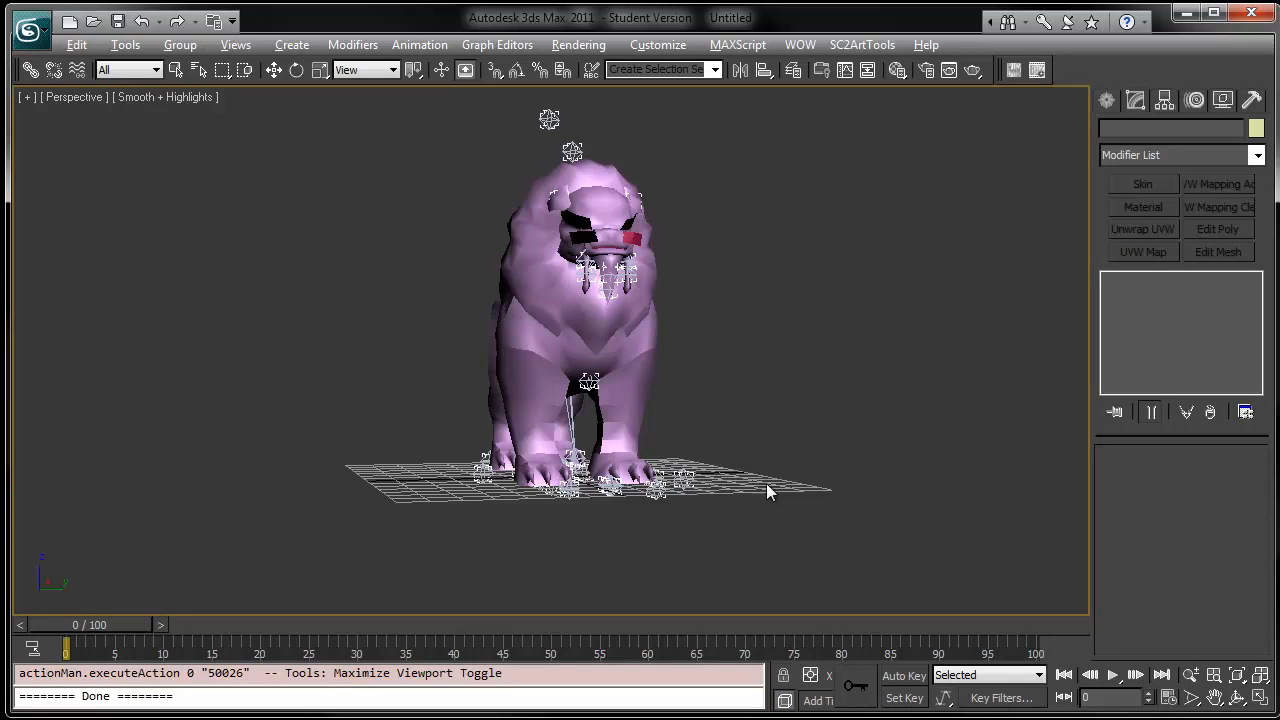
middle_click_drag(745, 427, 755, 351, "alt")
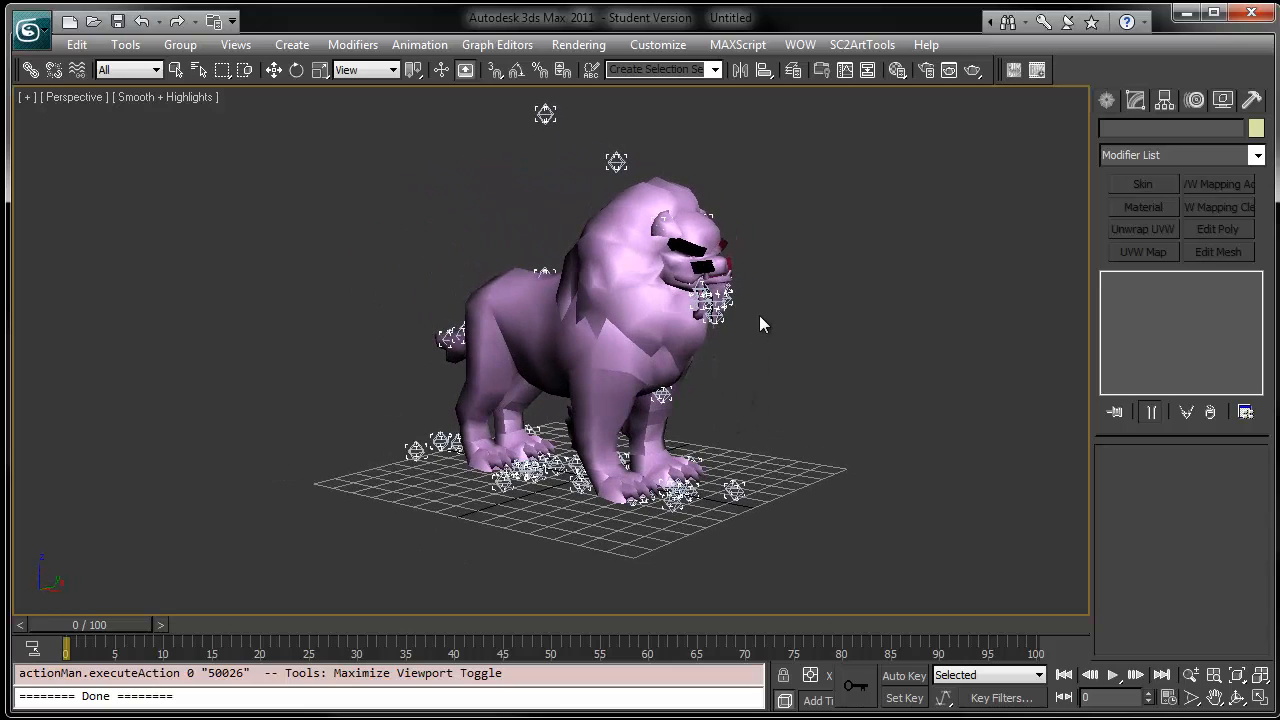
key("ctrl+a")
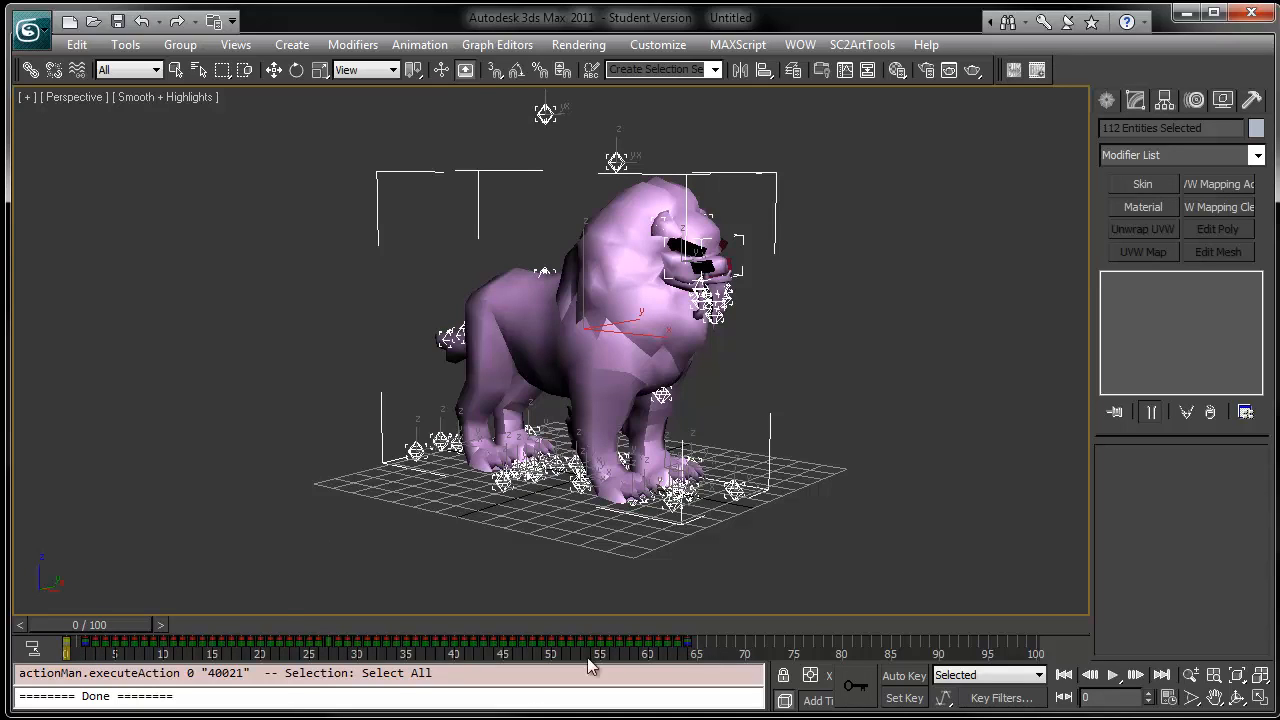
left_click_drag(134, 624, 152, 680)
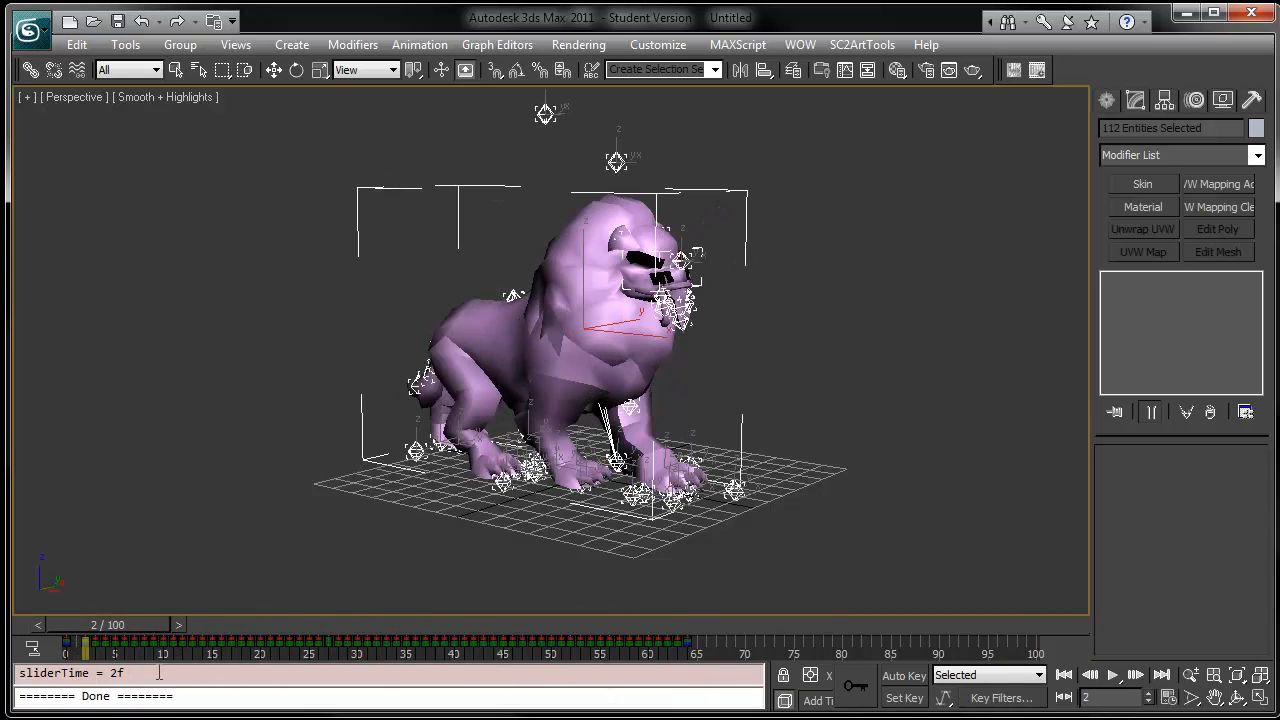
left_click(1169, 699)
left_click(621, 376)
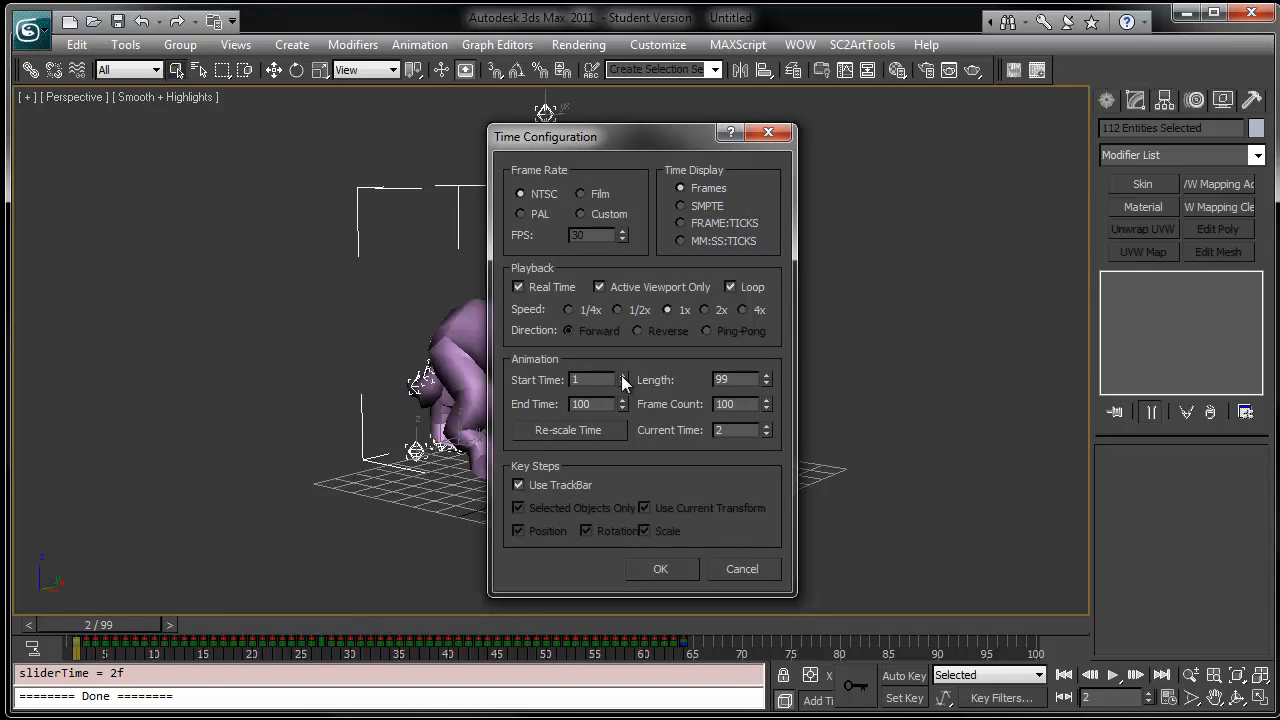
left_click(621, 376)
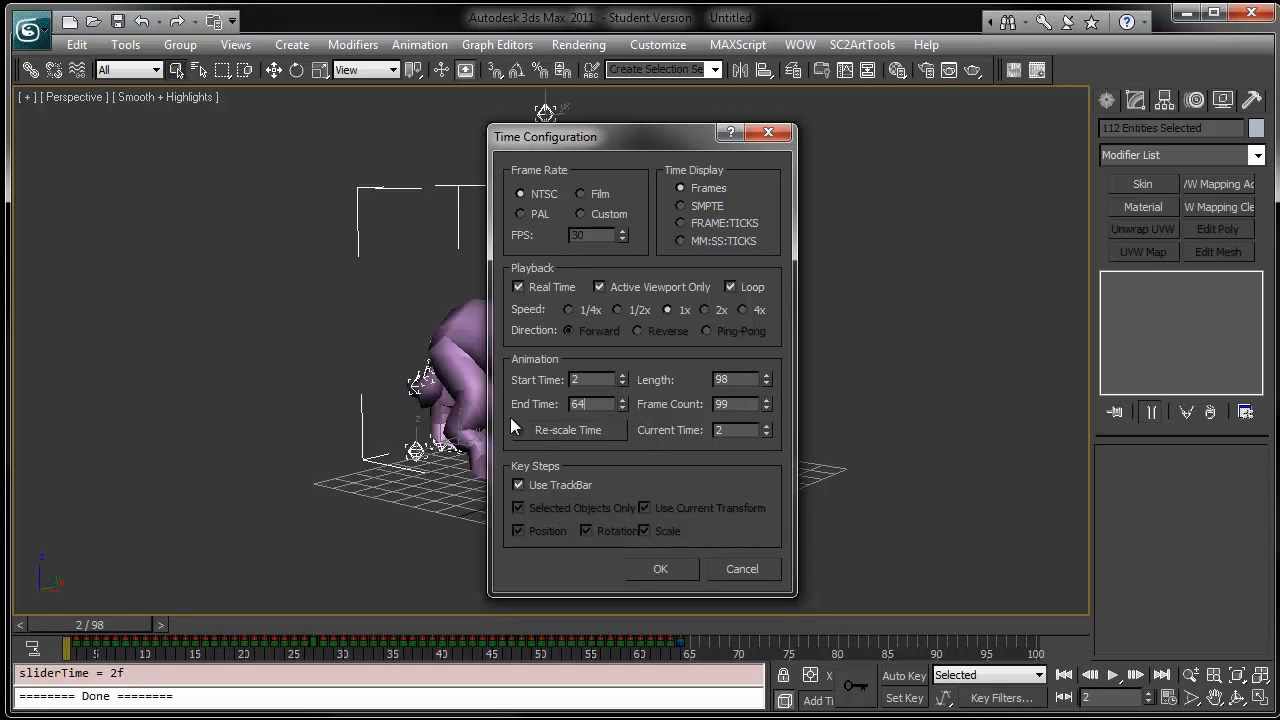
type("64")
key("Return")
left_click(650, 570)
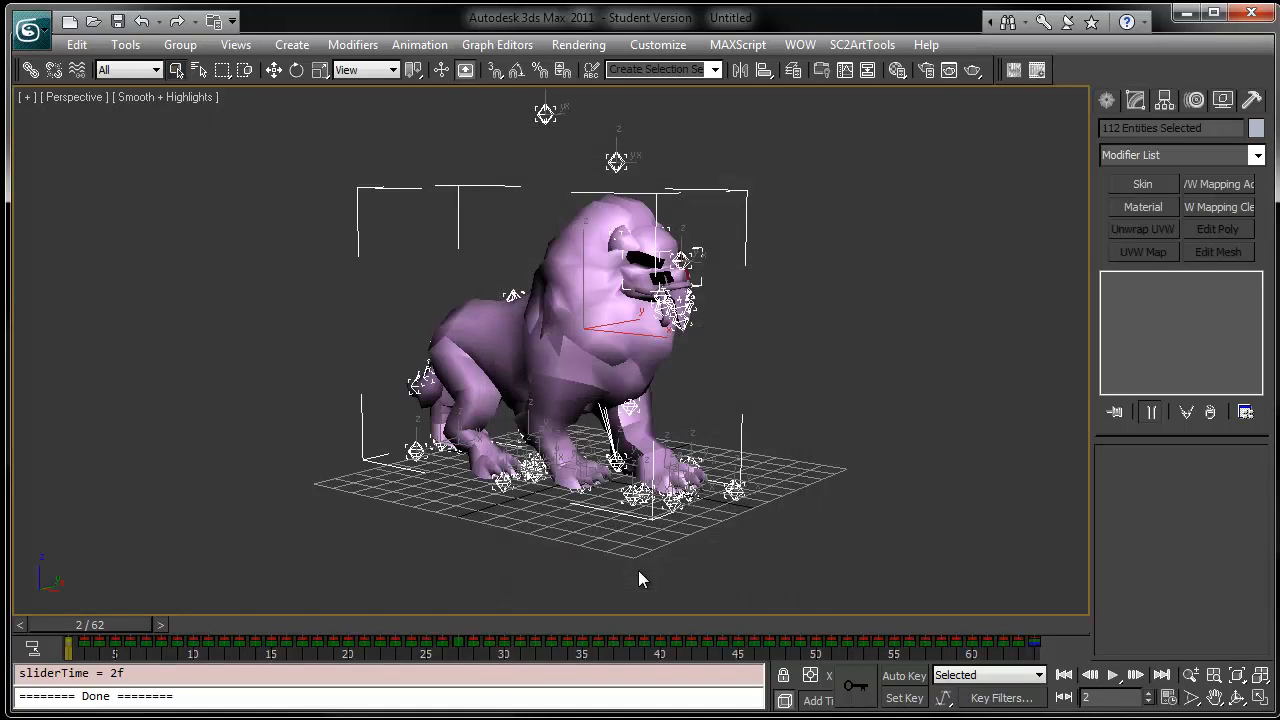
- Play back the animation and change the animation start time to frame 3
left_click(1113, 677)
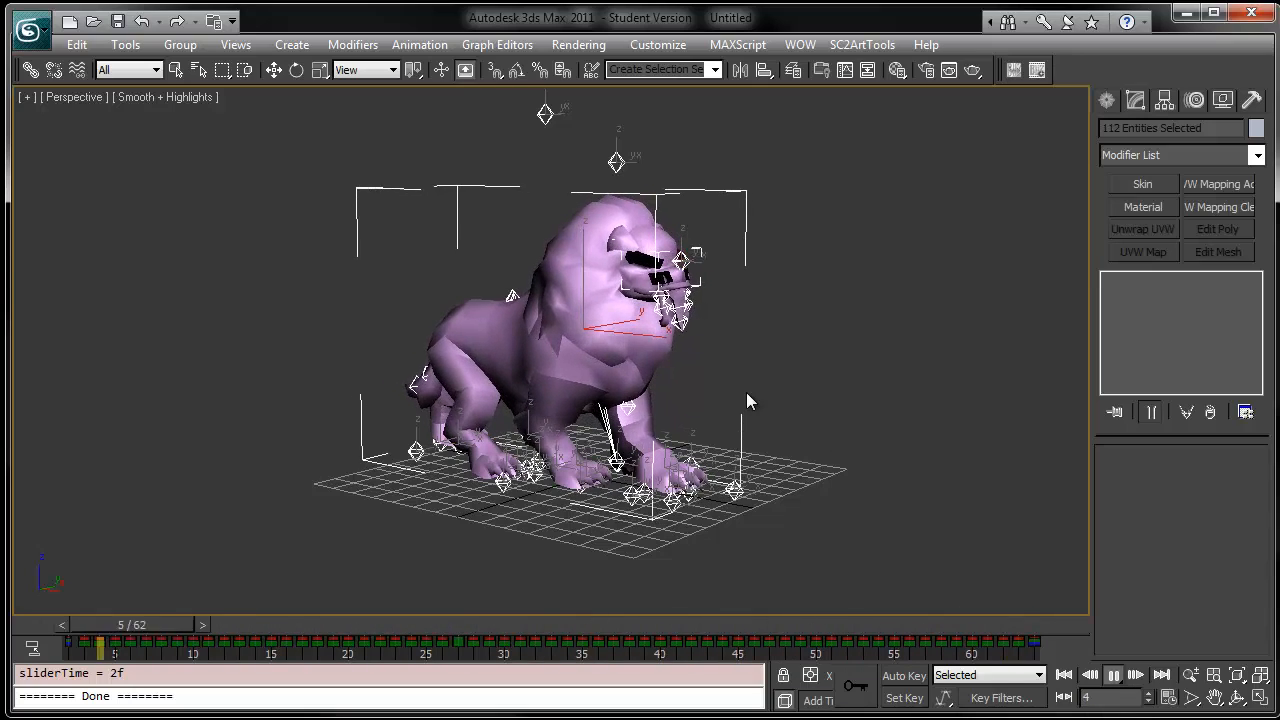
left_click(1113, 675)
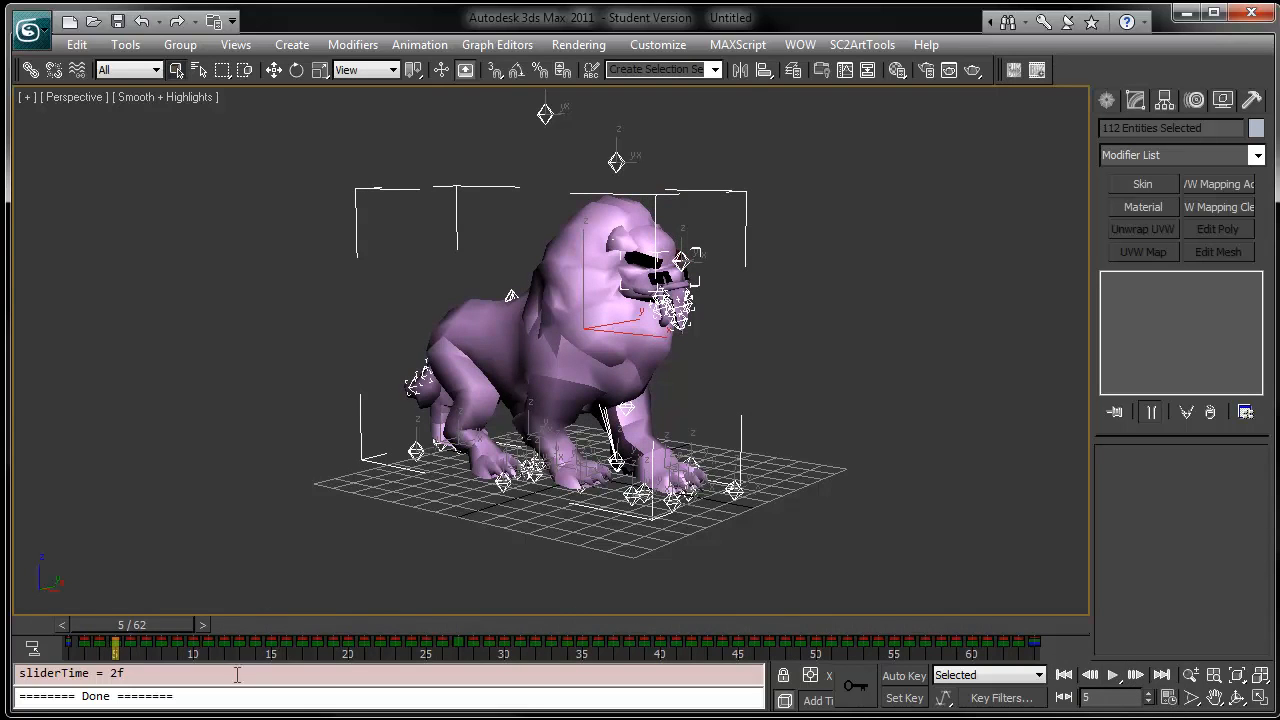
left_click(1168, 697)
left_click(622, 376)
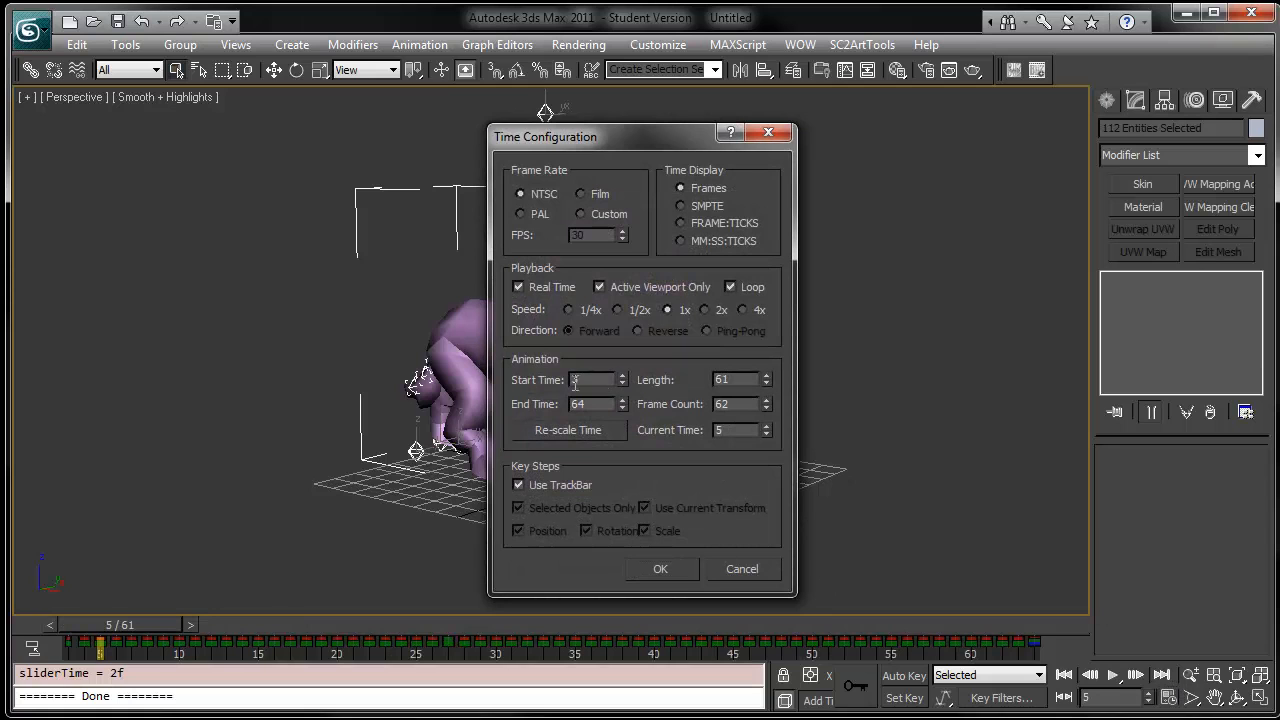
left_click(661, 568)
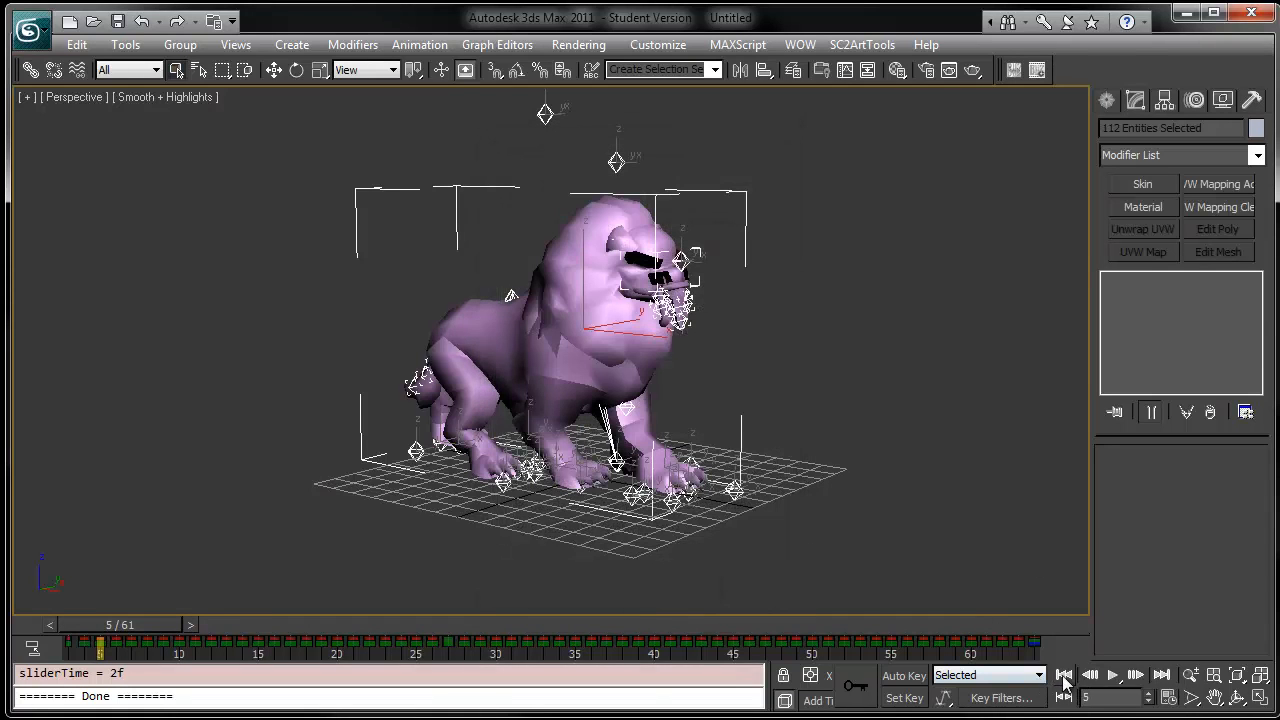
- Play the animation, clear the selection and return the time slider to frame 3
left_click(1113, 675)
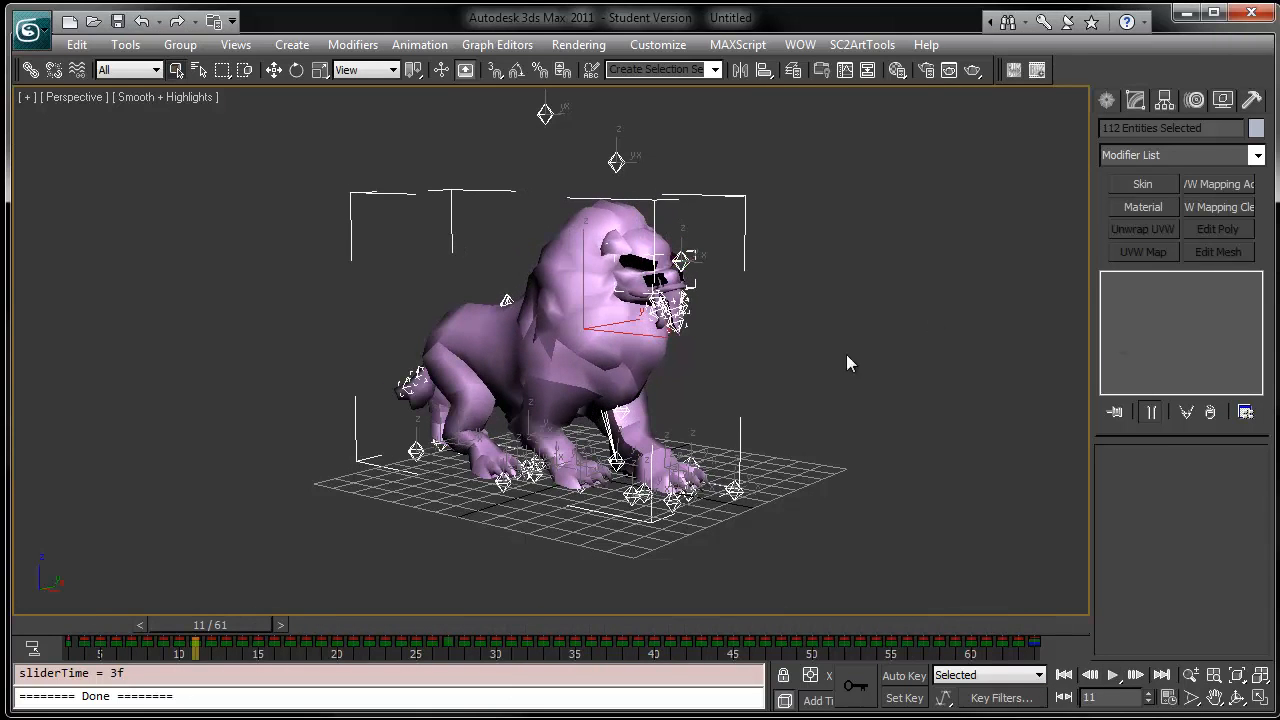
left_click(880, 385)
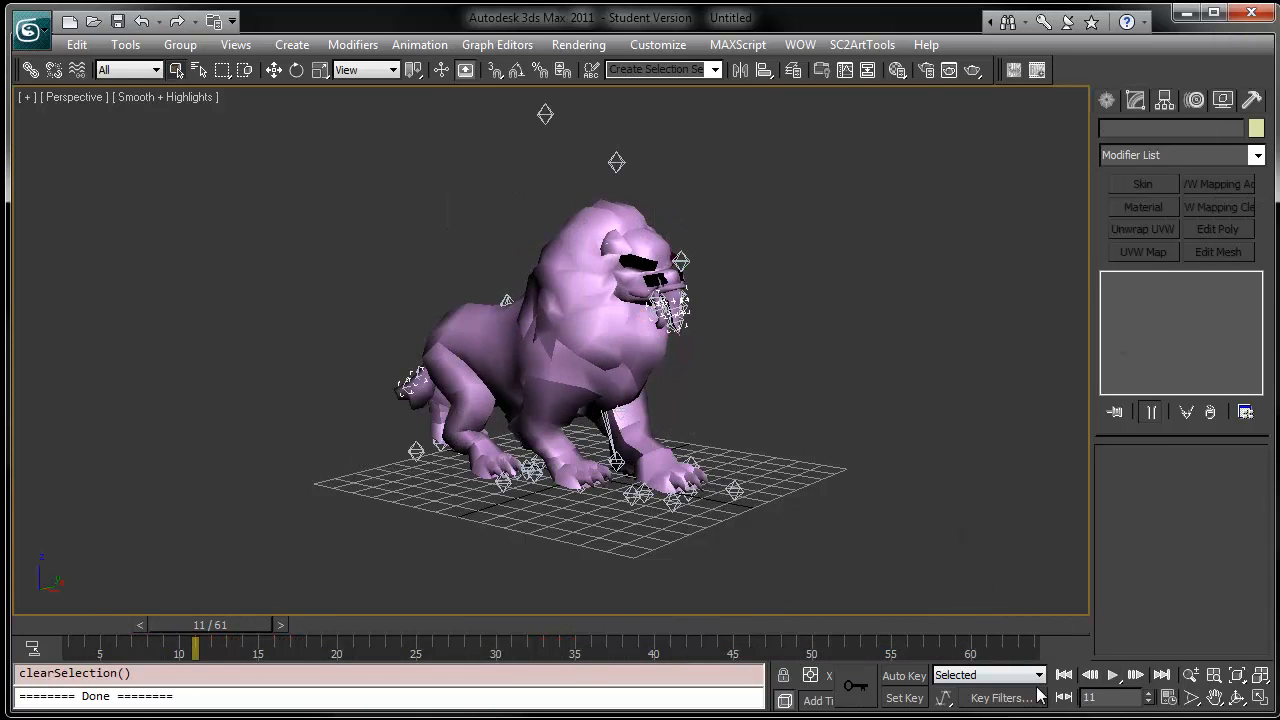
left_click_drag(228, 625, 145, 624)
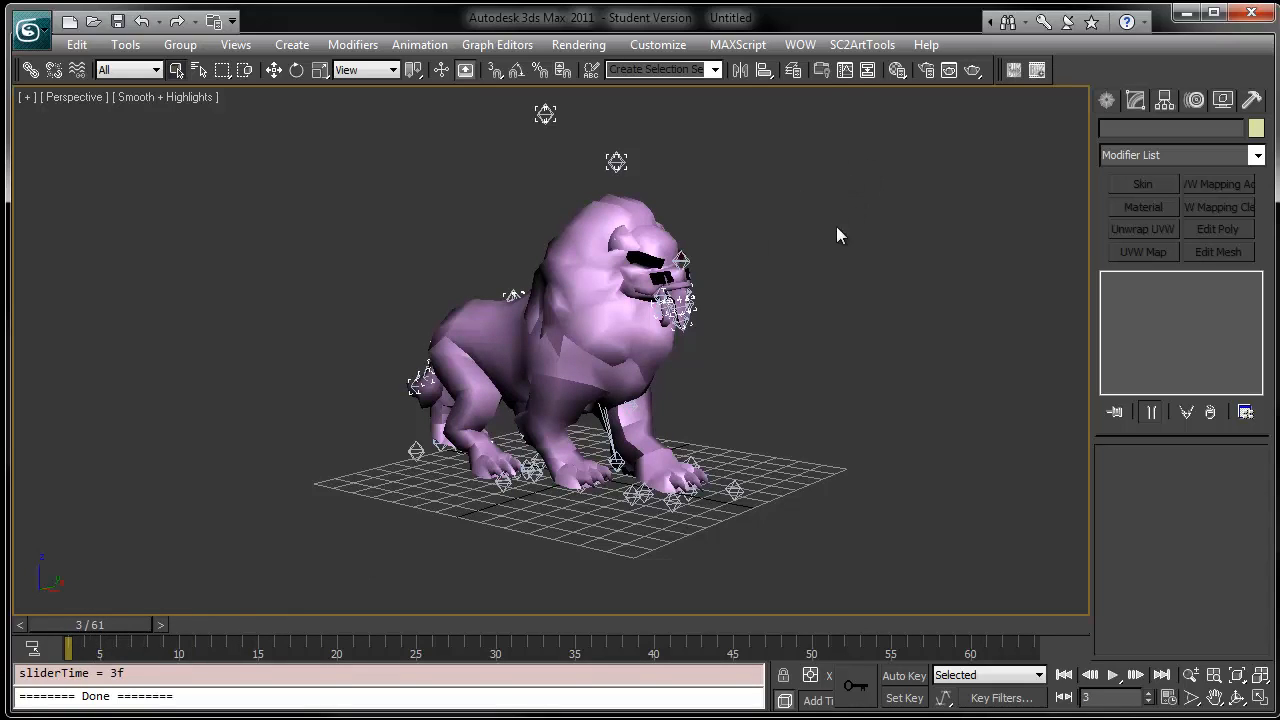
- Open the SC2ArtTools Anim Props Floater and move it beside the model
left_click(861, 45)
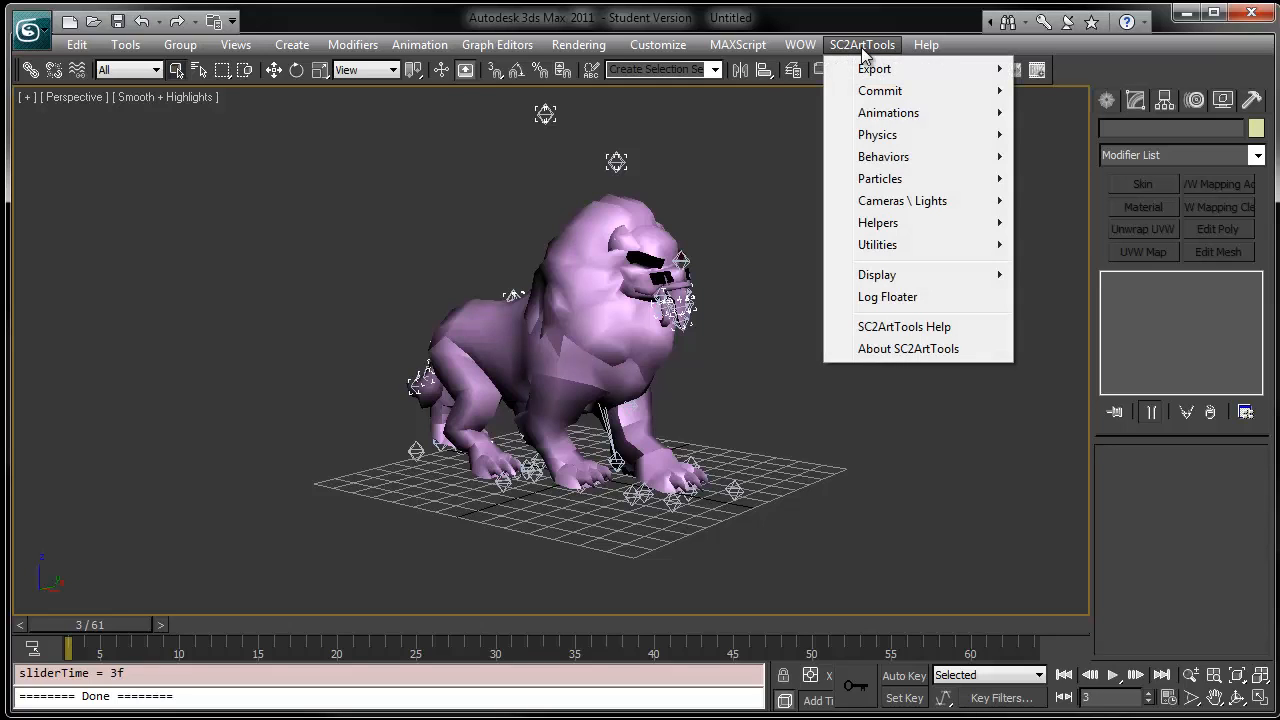
mouse_move(840, 114)
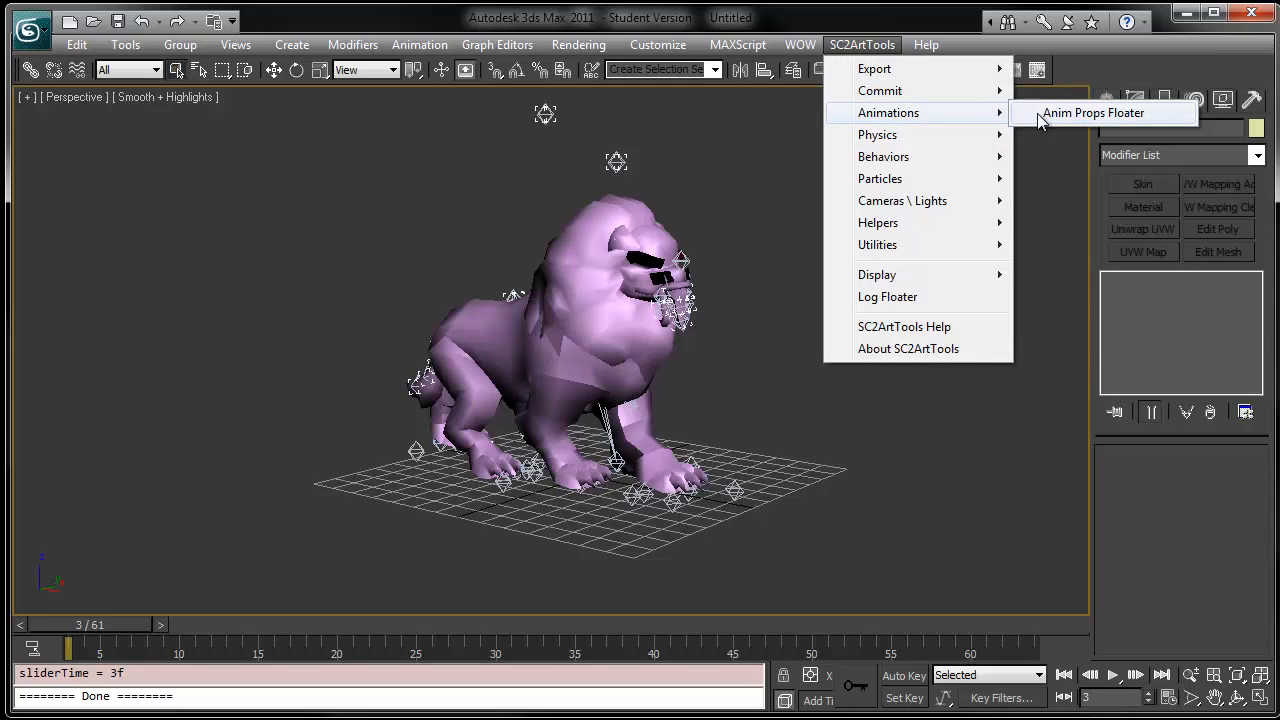
left_click(1093, 113)
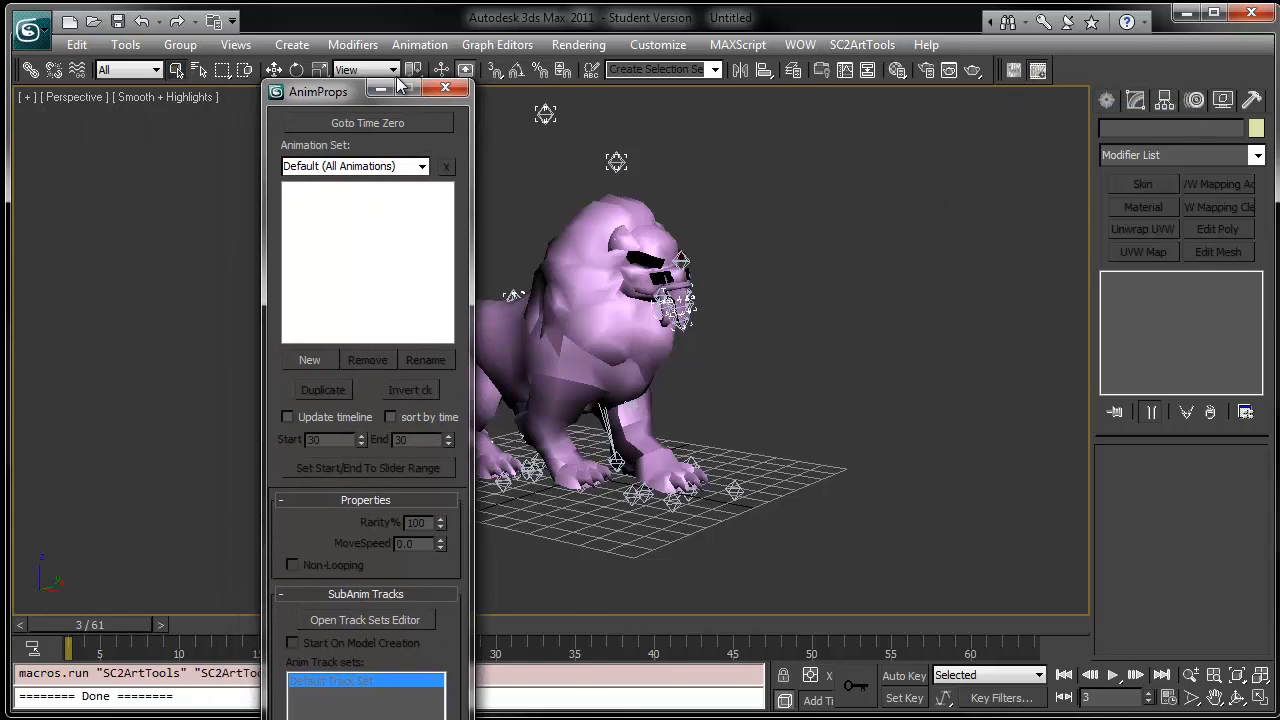
left_click_drag(306, 82, 415, 41)
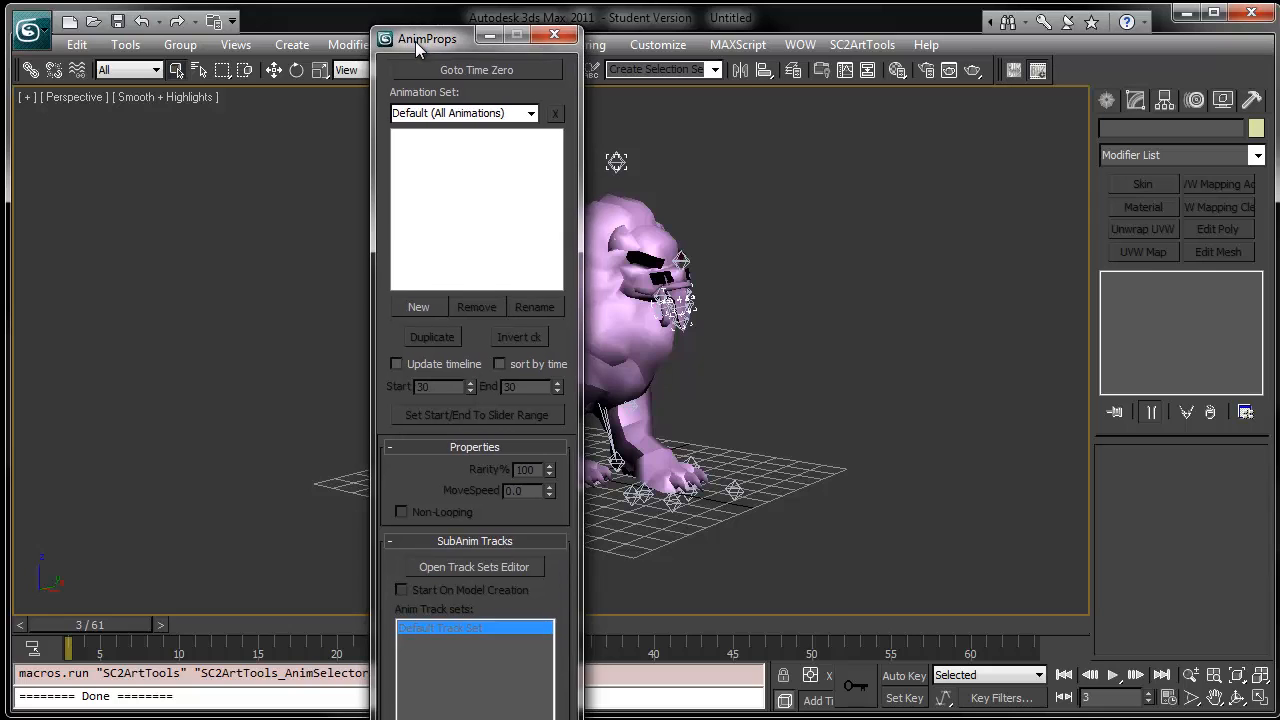
- Create a new animation named Stand starting at frame 3 with a length of 61 frames
left_click(414, 309)
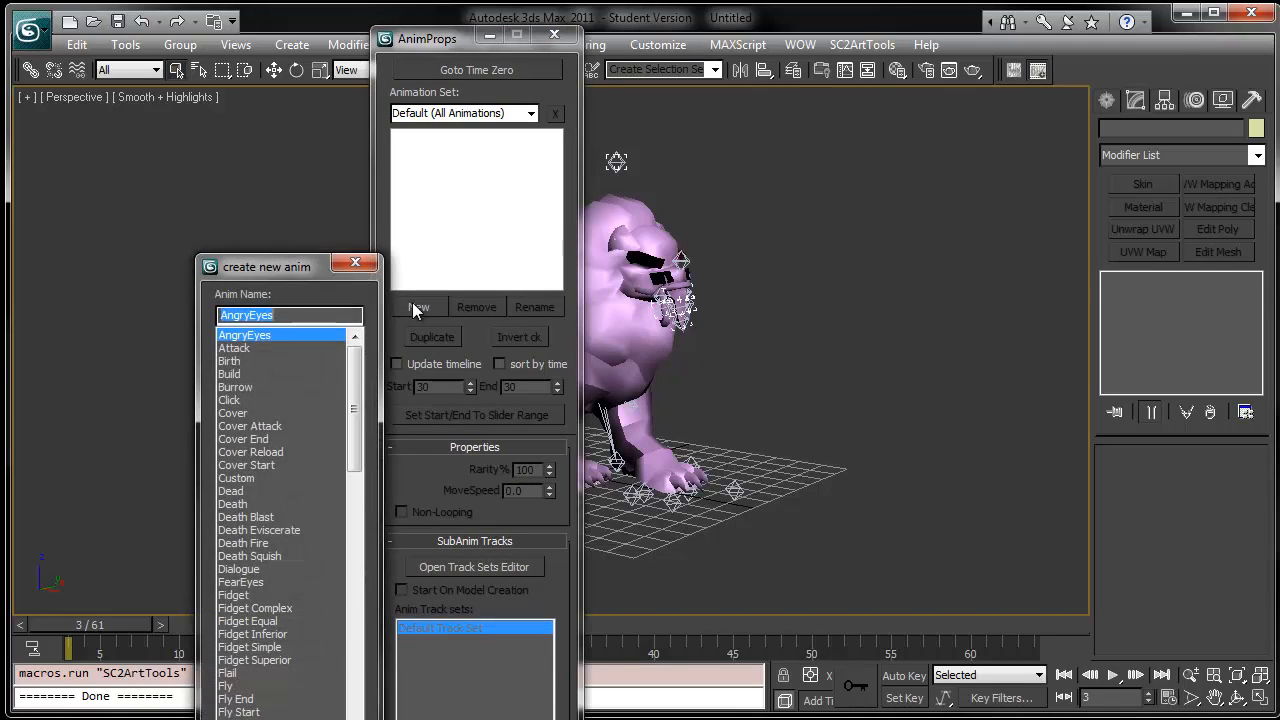
left_click_drag(289, 276, 779, 68)
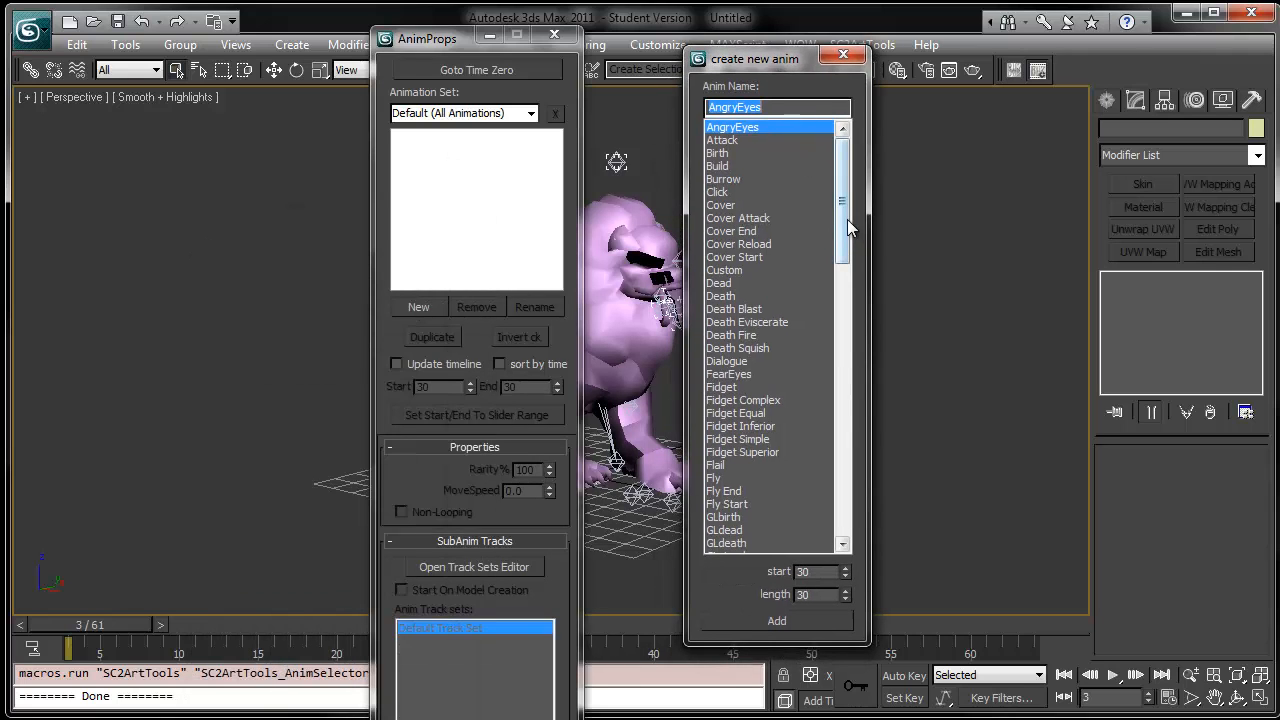
left_click_drag(847, 219, 840, 416)
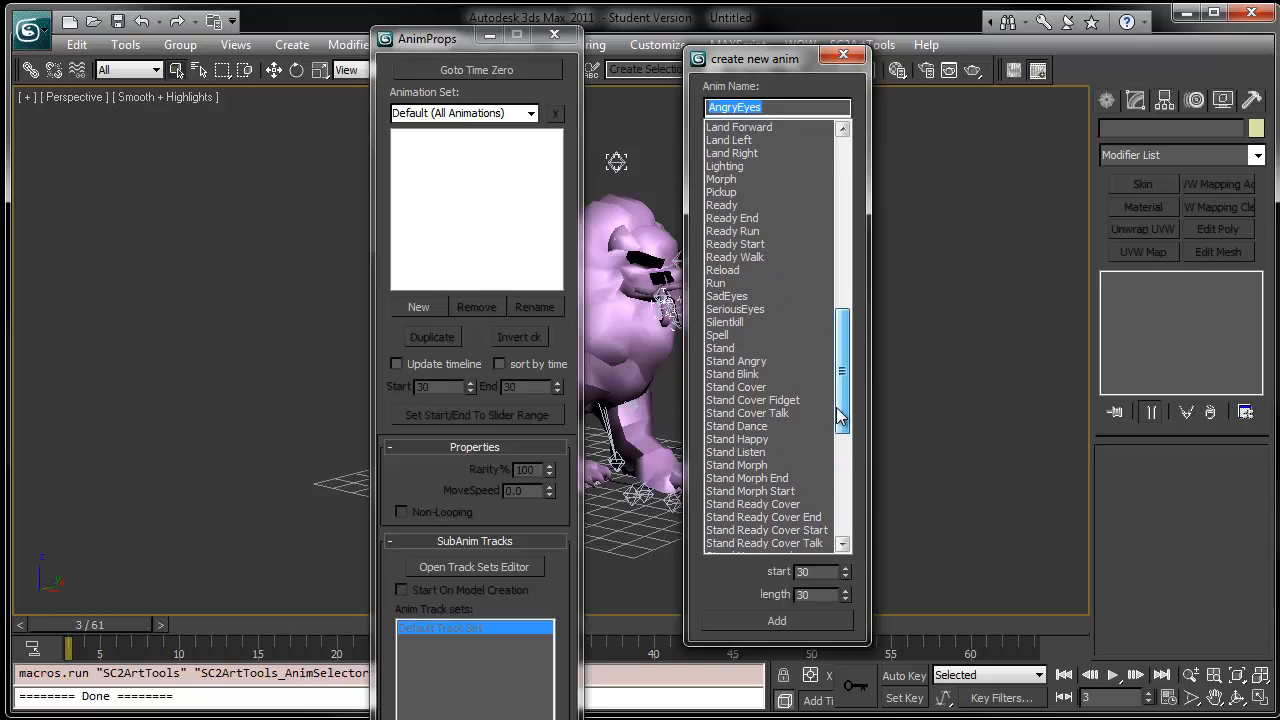
left_click(721, 349)
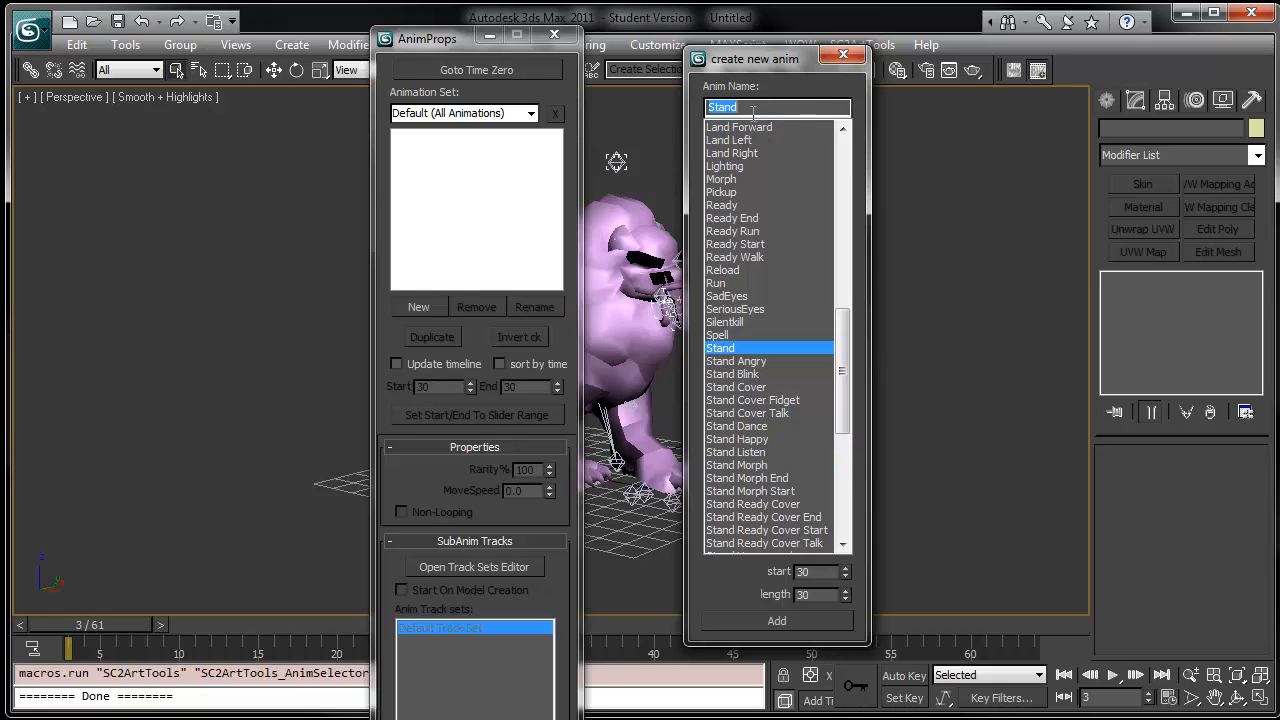
key("Tab")
type("3")
key("Tab")
type("61")
left_click(730, 616)
left_click(843, 54)
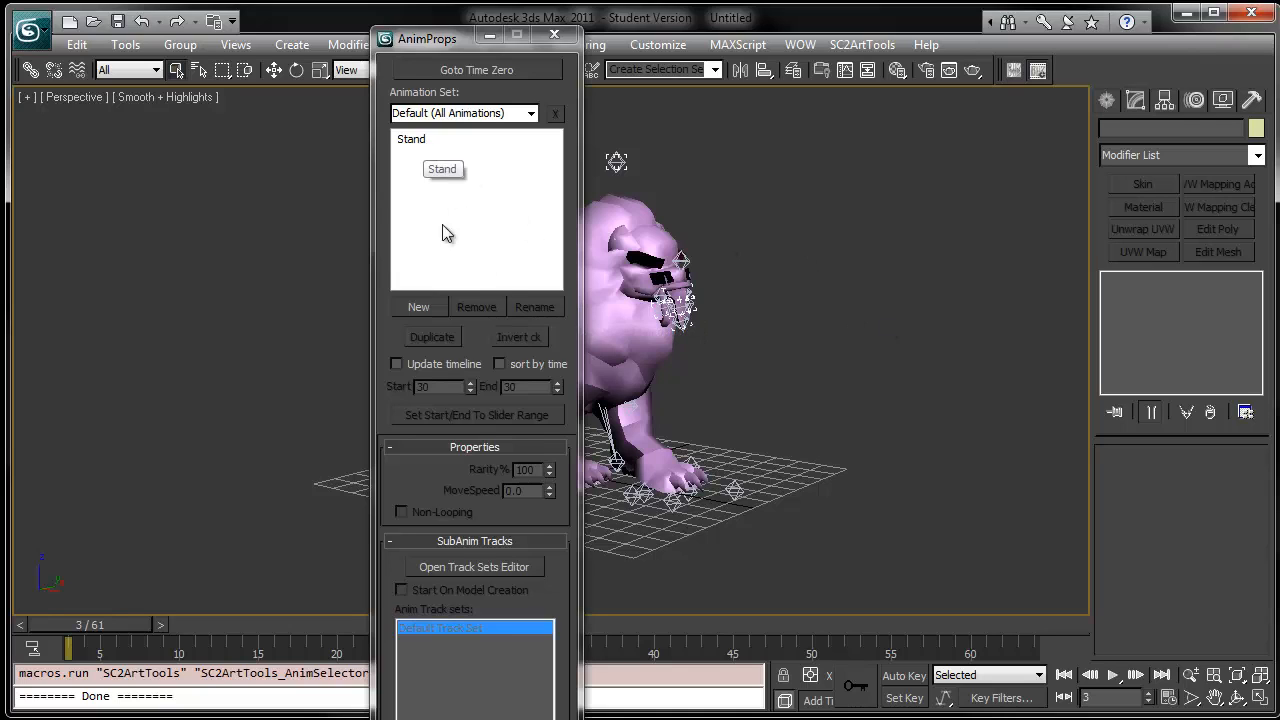
- Enable timeline updating, select the Stand animation and close the Anim Props floater
left_click(397, 365)
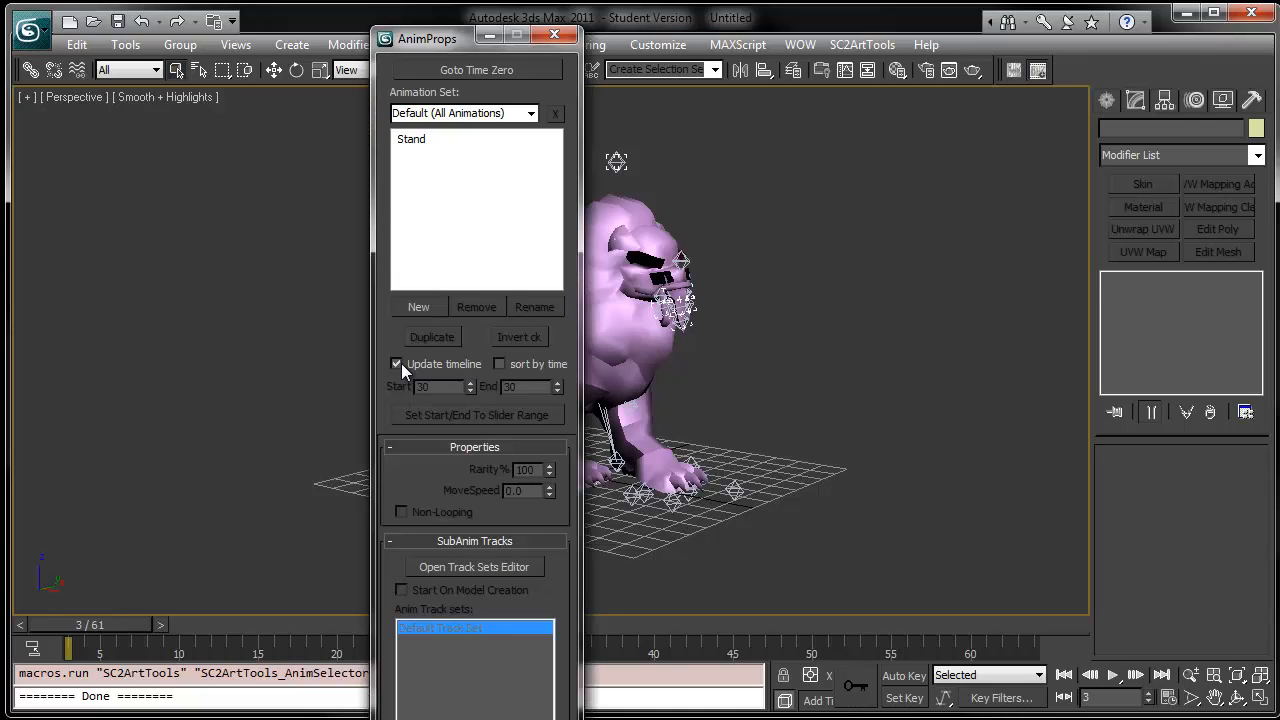
left_click(430, 139)
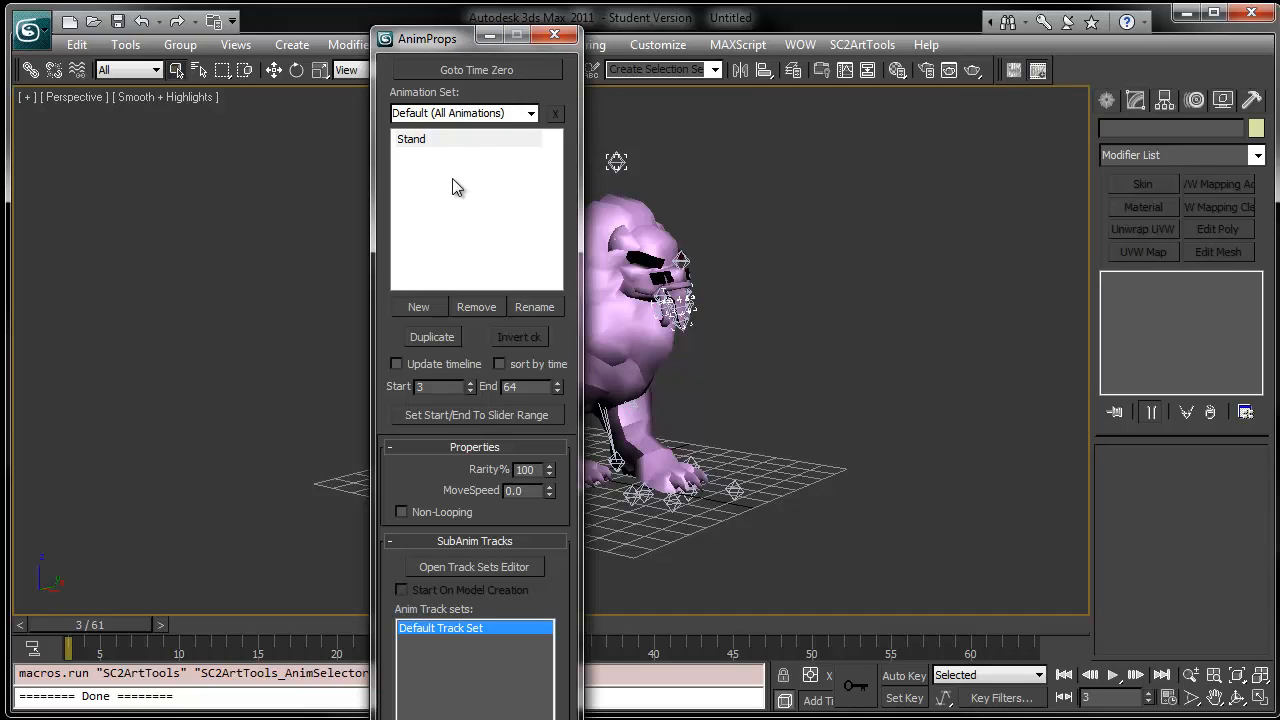
left_click(555, 37)
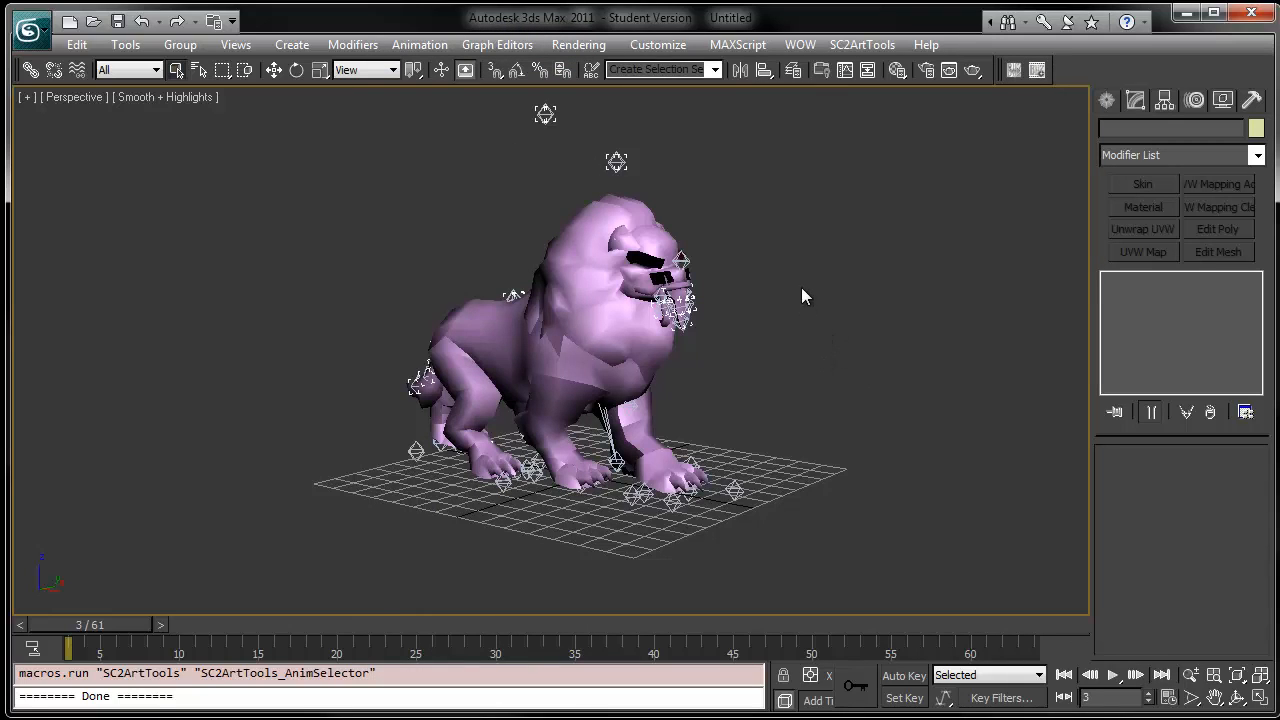
- Select all objects and set the animation range to start at frame 0 and end at 1050
key("ctrl+a")
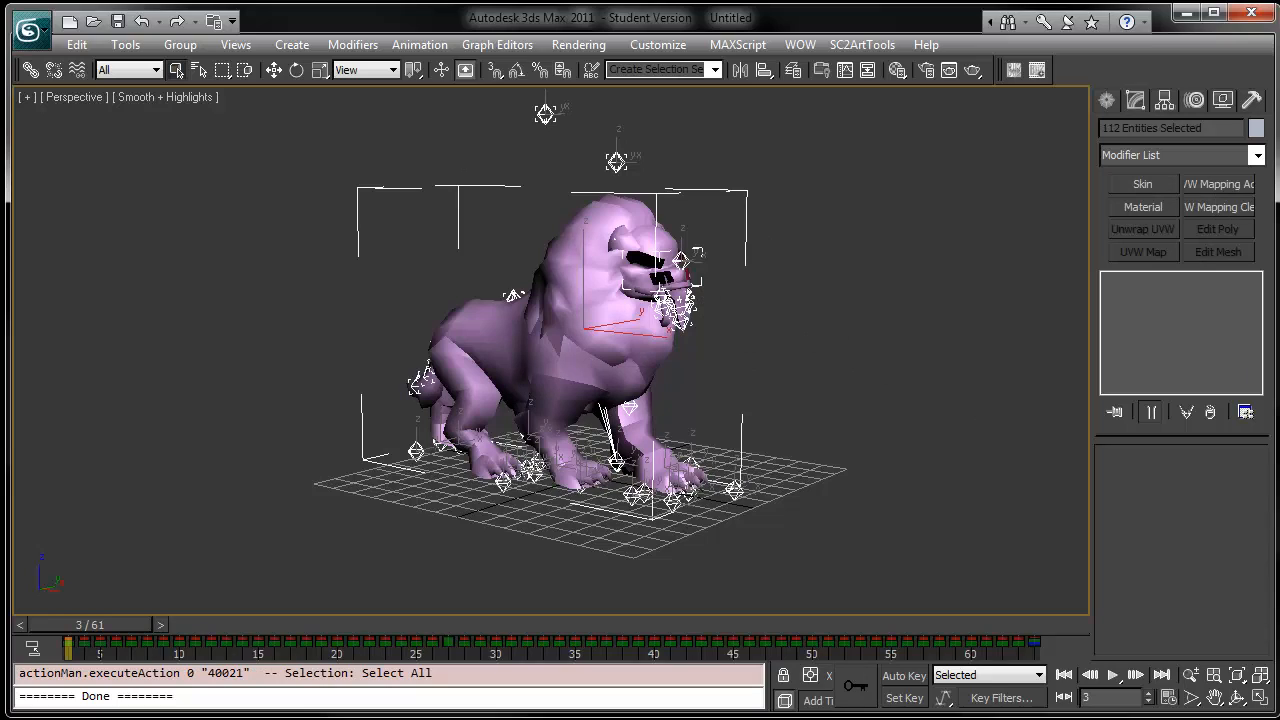
left_click(910, 410)
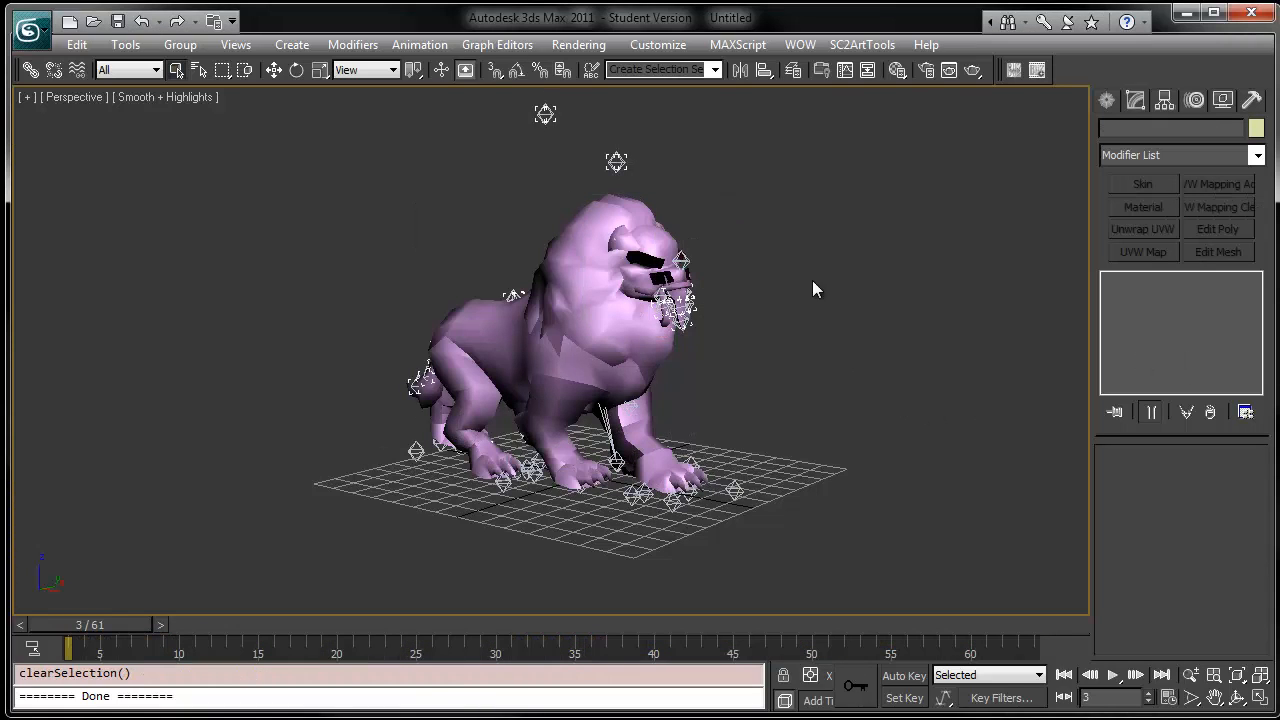
key("ctrl+a")
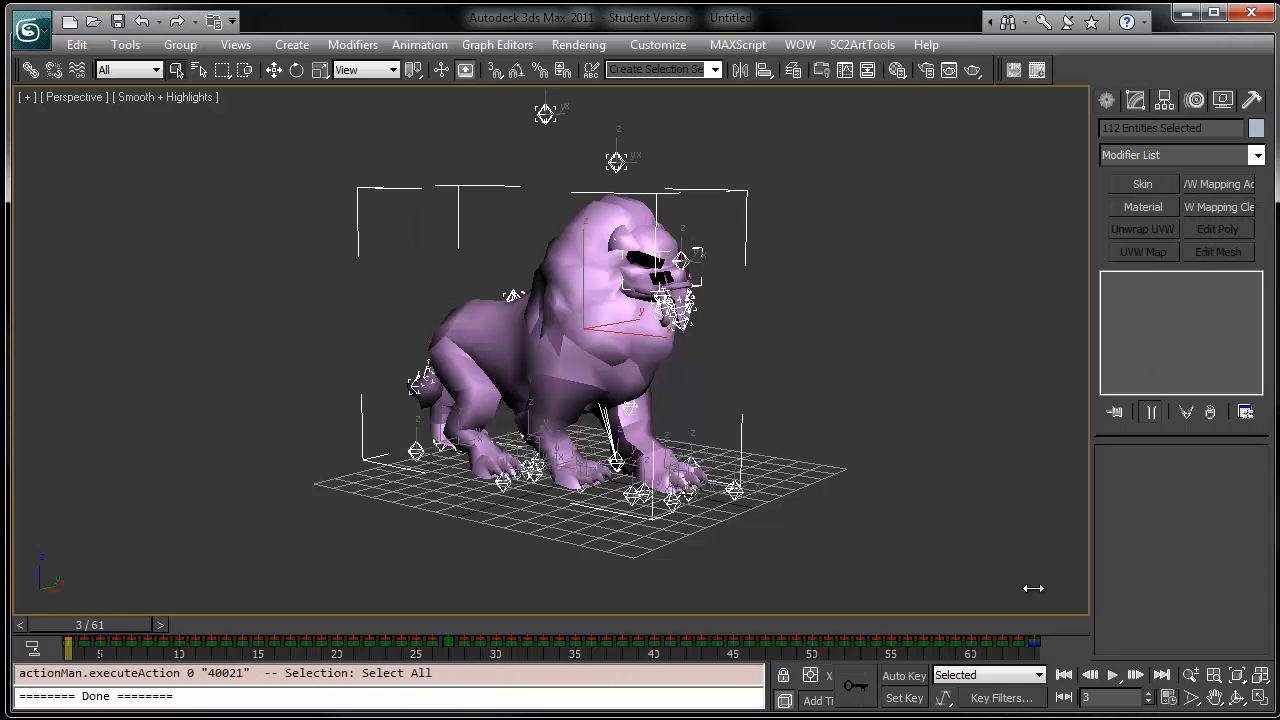
left_click(1170, 697)
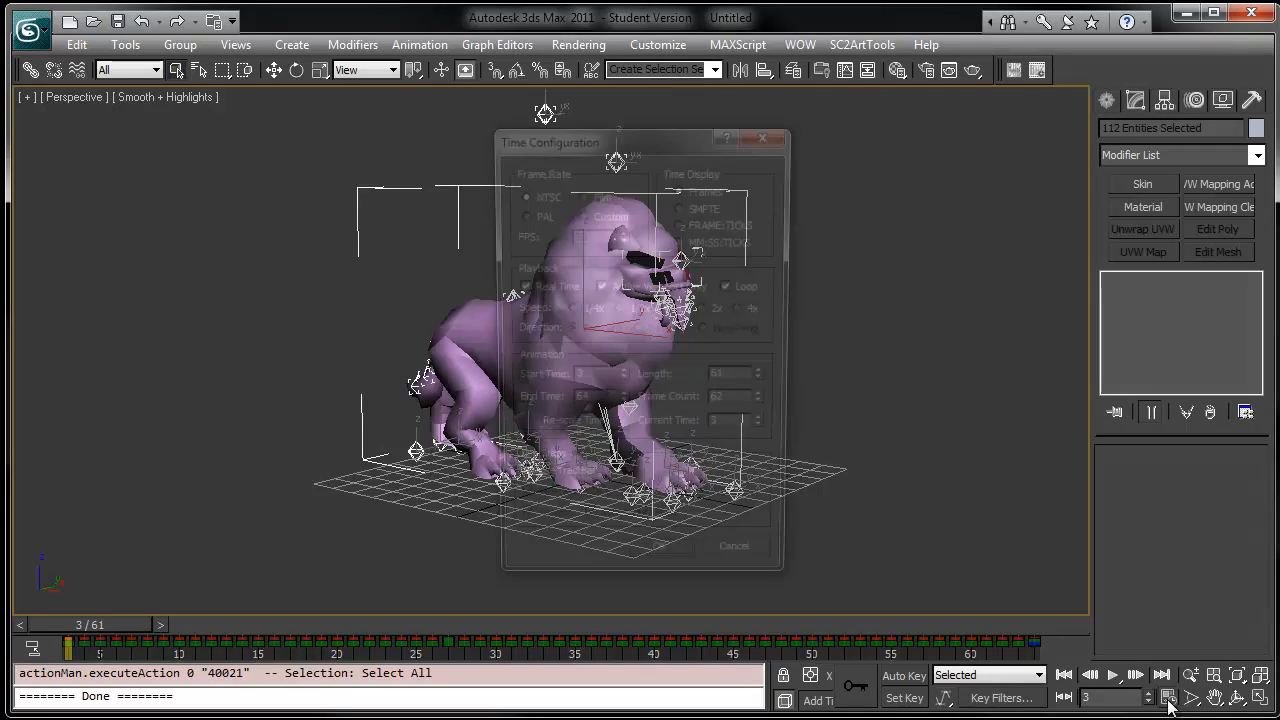
double_click(596, 380)
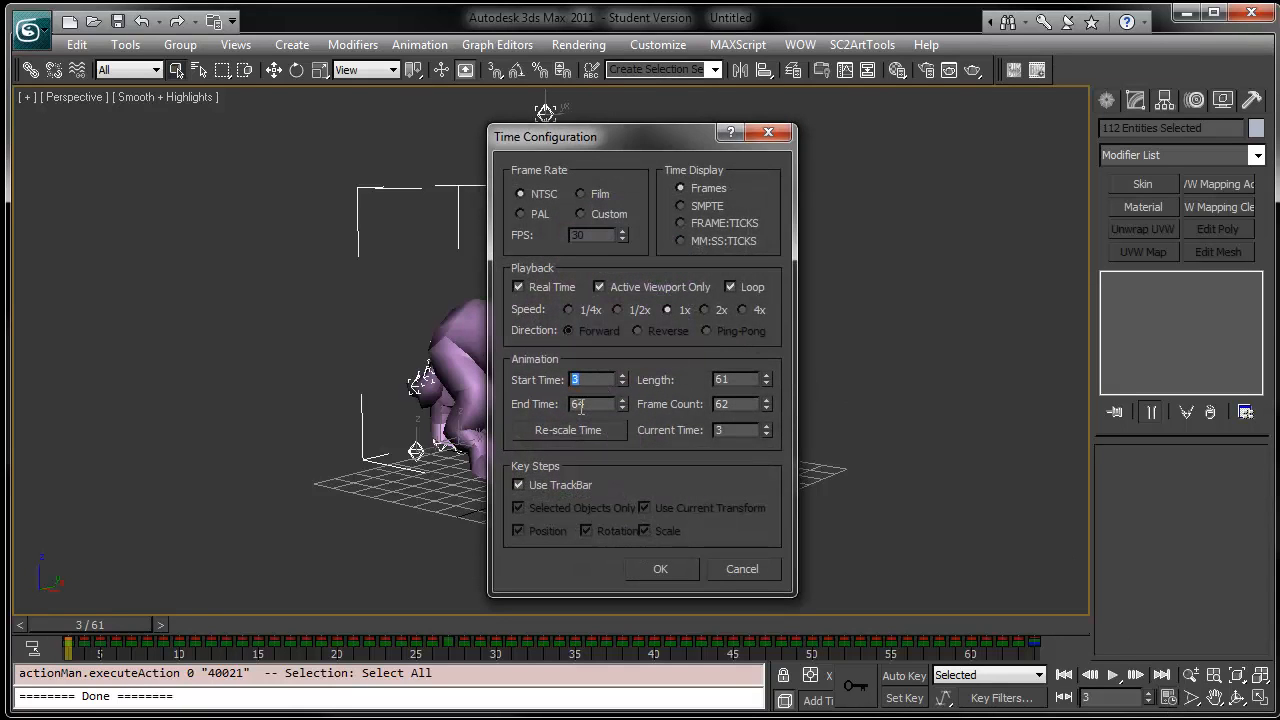
double_click(580, 404)
type("2000")
key("Return")
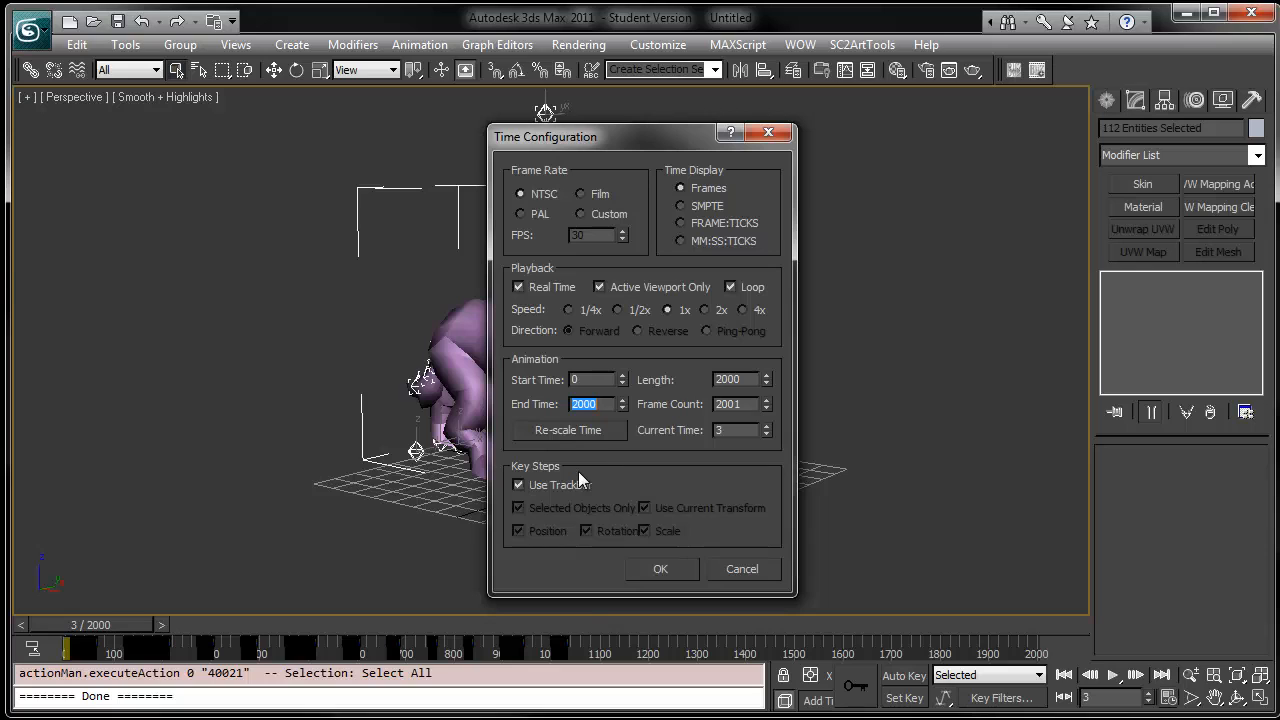
type("1050")
key("Tab")
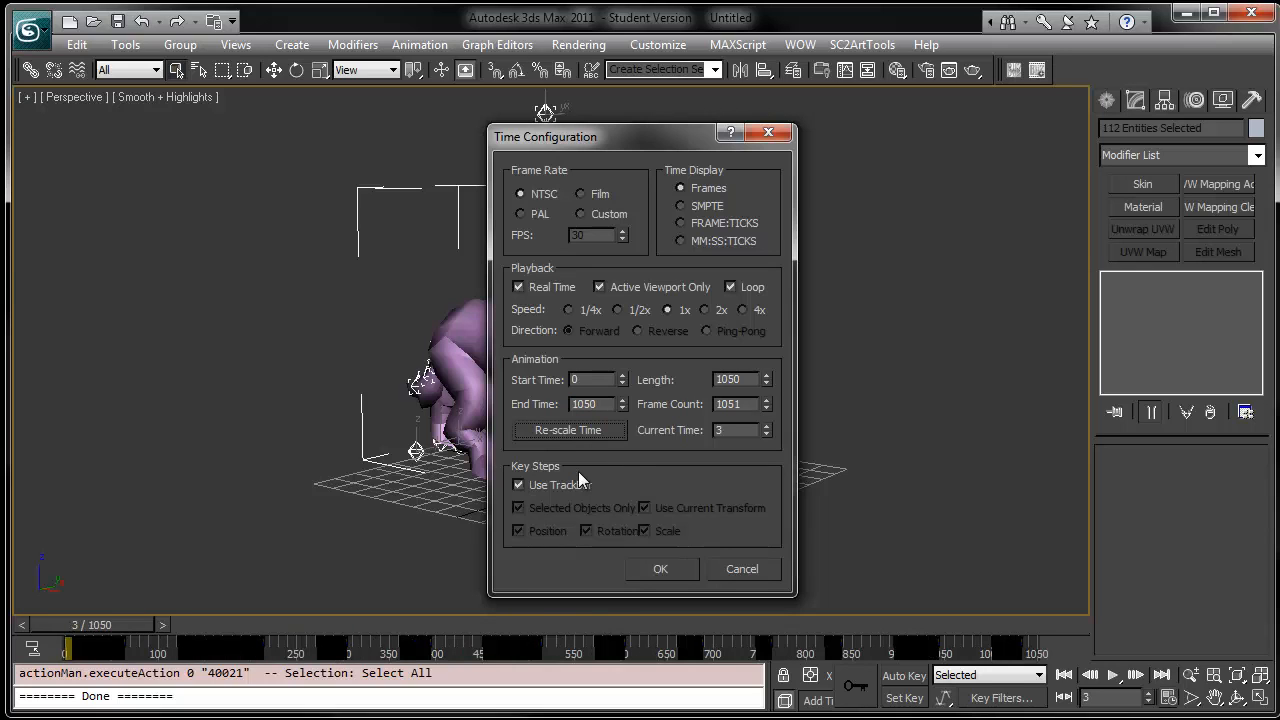
left_click(660, 568)
- Scrub the time slider through the animation, return it to frame 0 and clear the selection
left_click_drag(112, 626, 234, 622)
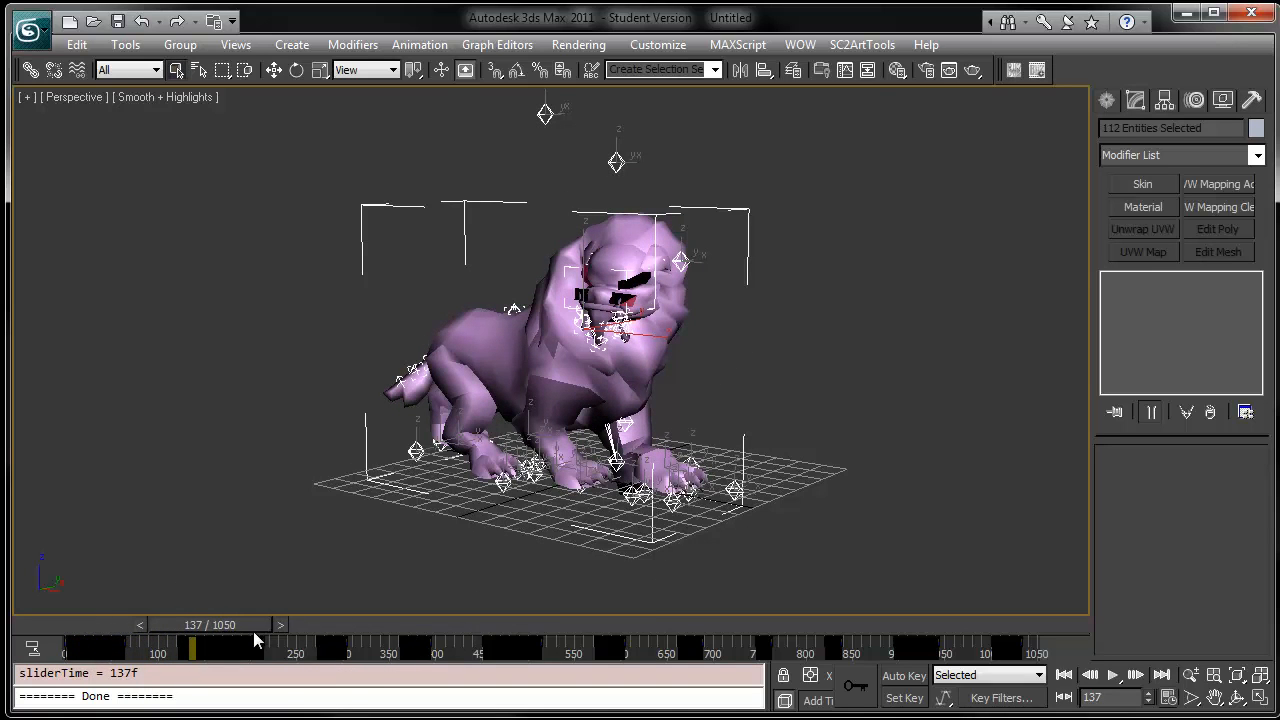
left_click_drag(255, 640, 122, 632)
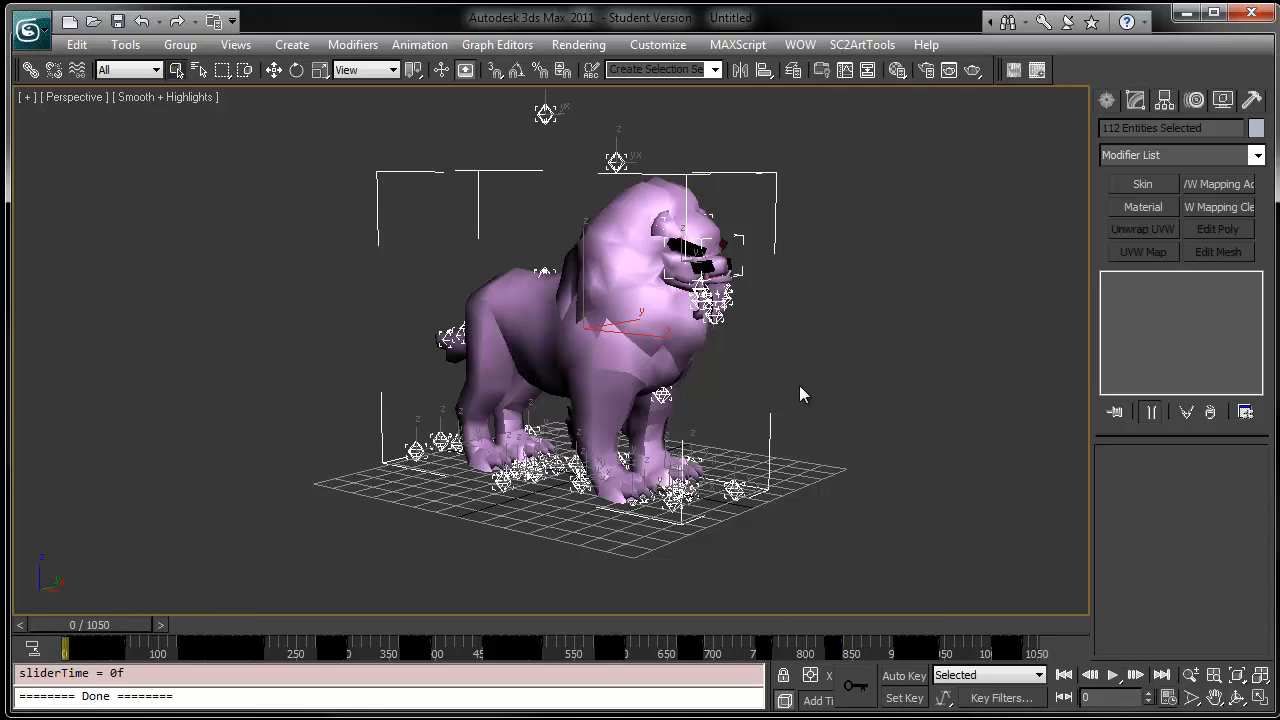
middle_click_drag(803, 409, 763, 404)
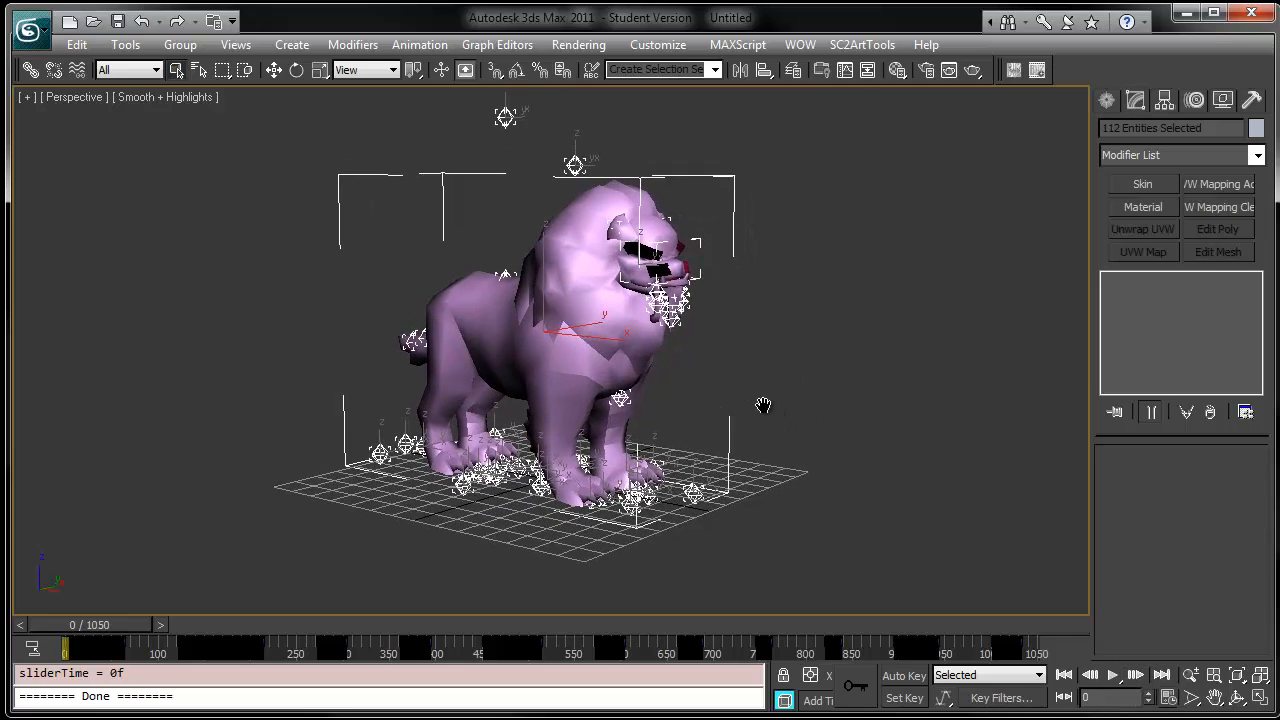
key("ctrl+d")
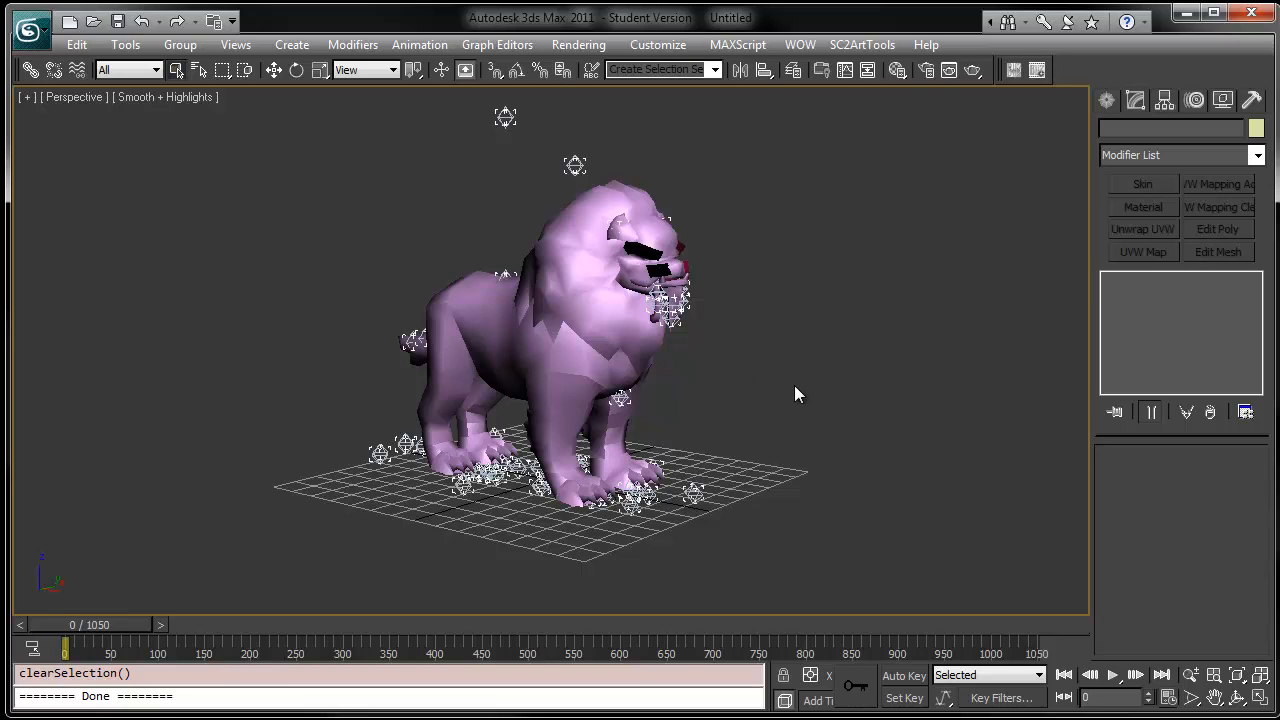
- Select the quilin mesh and restore the four-viewport layout, then clear the selection
left_click(540, 284)
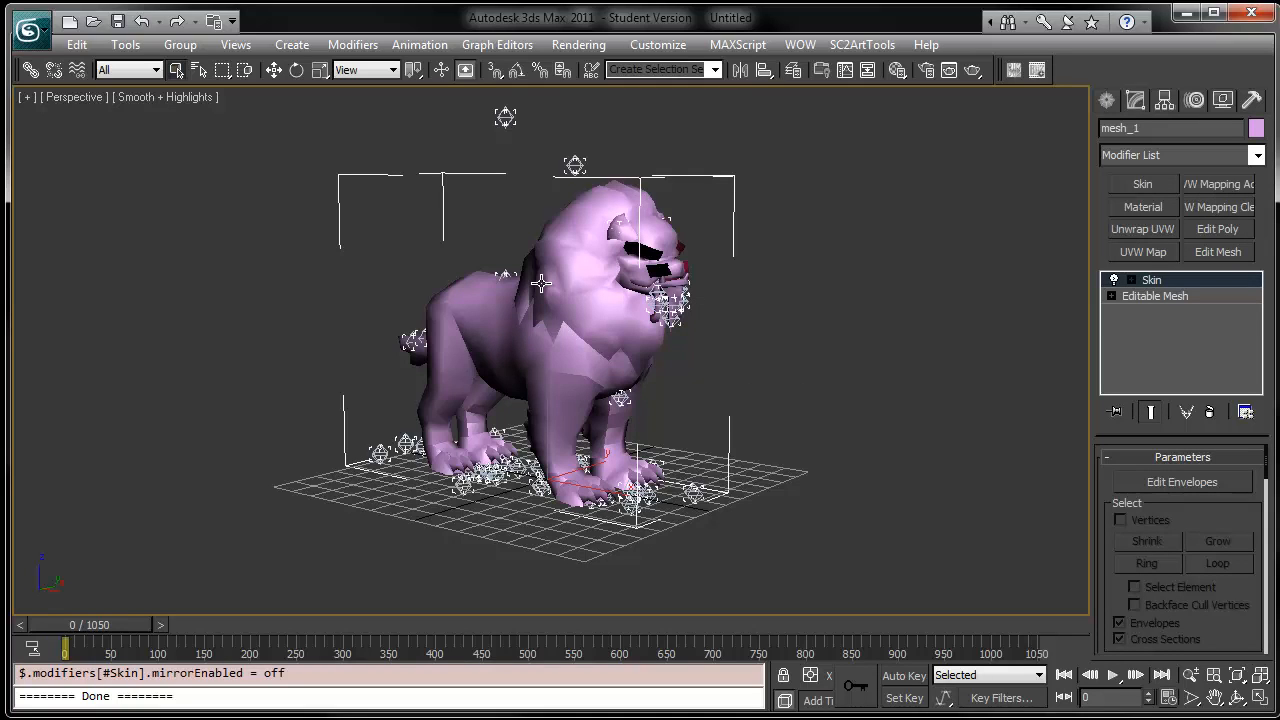
left_click(1263, 704)
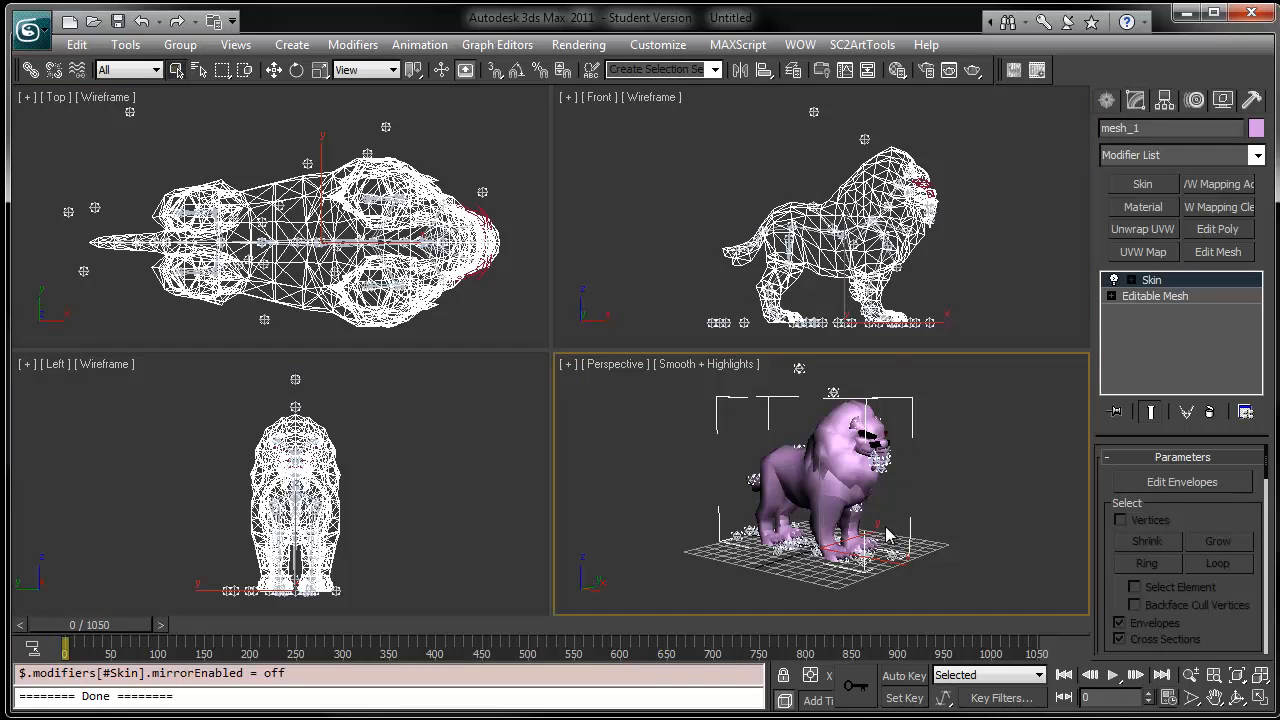
mouse_move(887, 528)
middle_mouse_down()
mouse_move(881, 477)
mouse_move(887, 537)
mouse_move(886, 523)
middle_mouse_up()
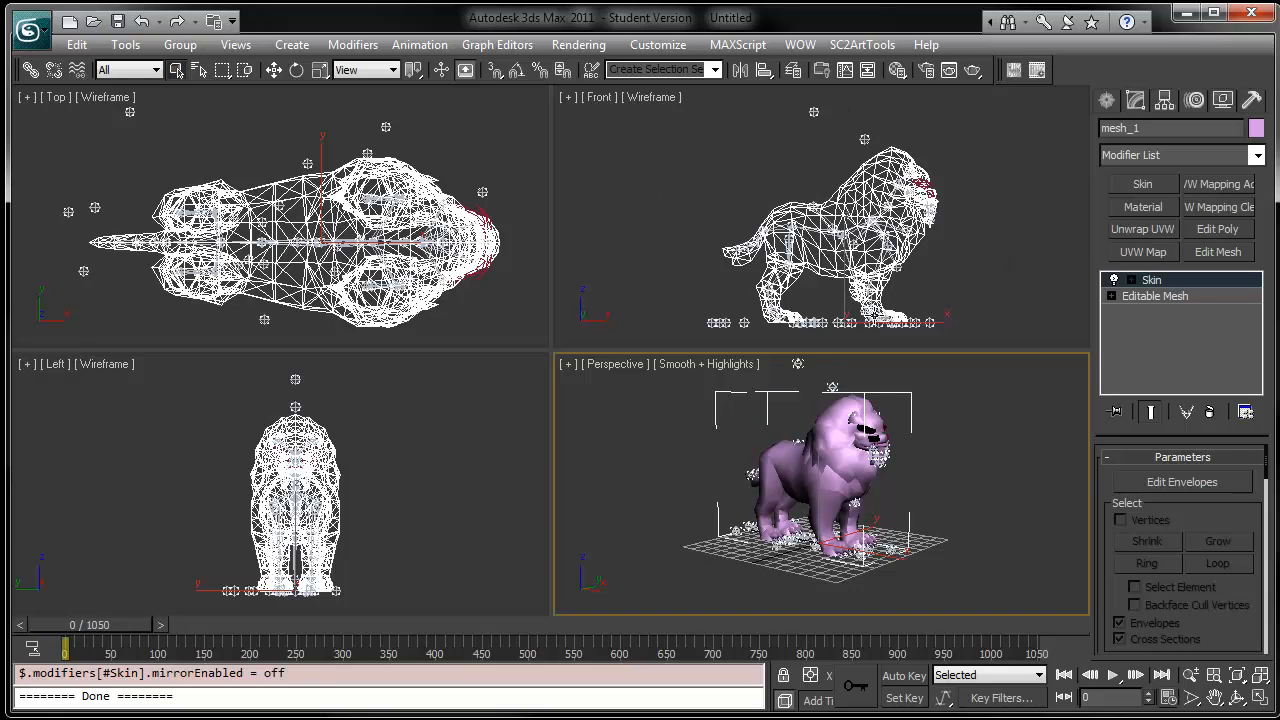
left_click(1043, 265)
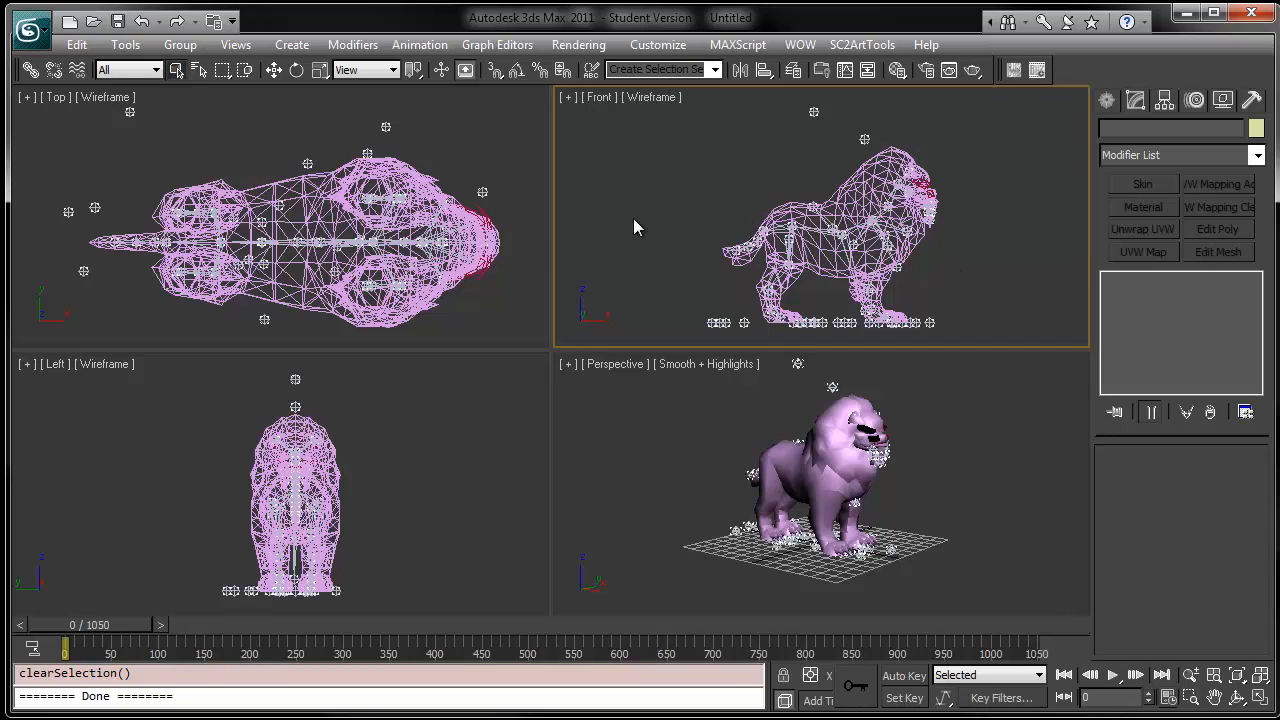
- Open a new Schematic View, select the Quilin_Bone00_Root bone in it and close the schematic window
left_click(490, 46)
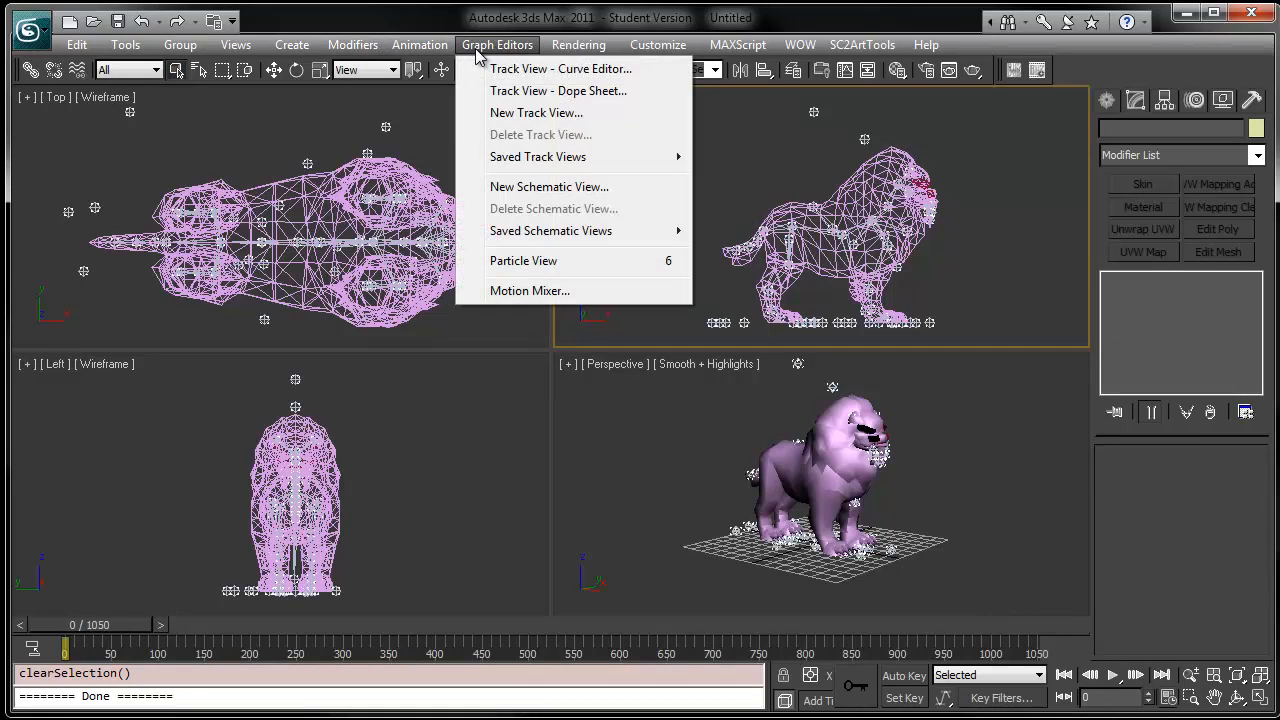
left_click(528, 188)
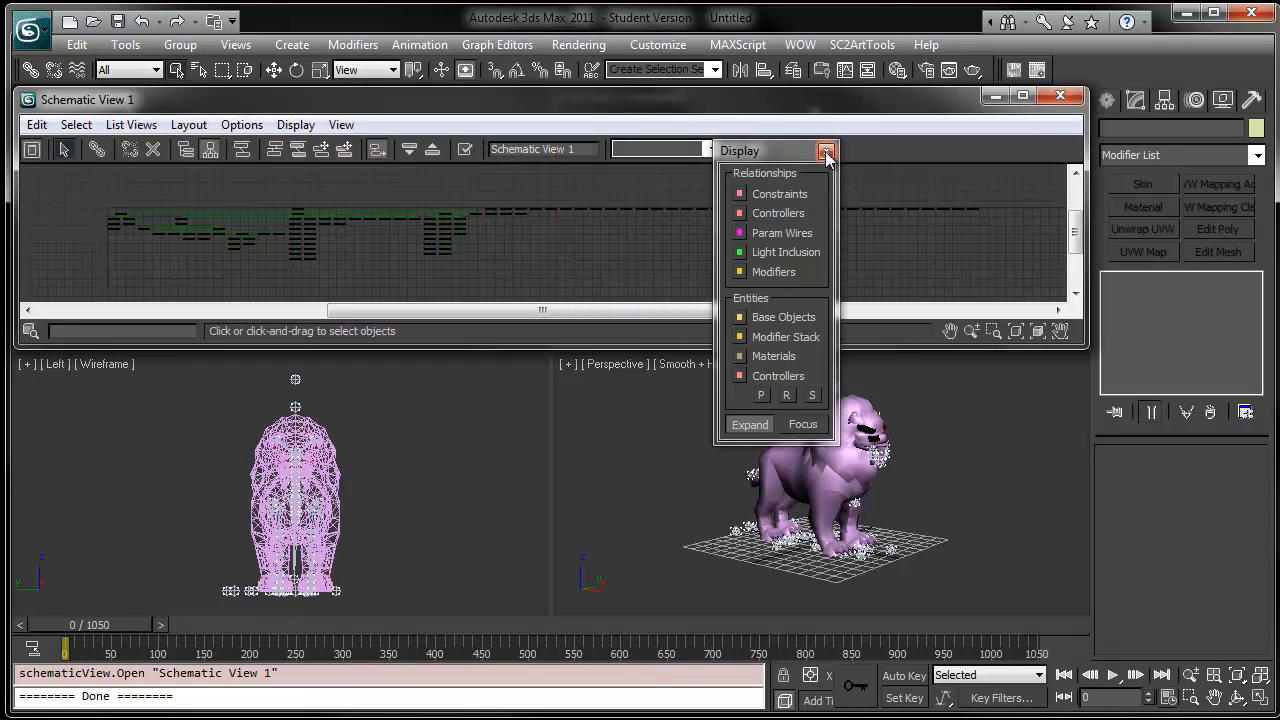
left_click(826, 151)
middle_click_drag(362, 236, 541, 252)
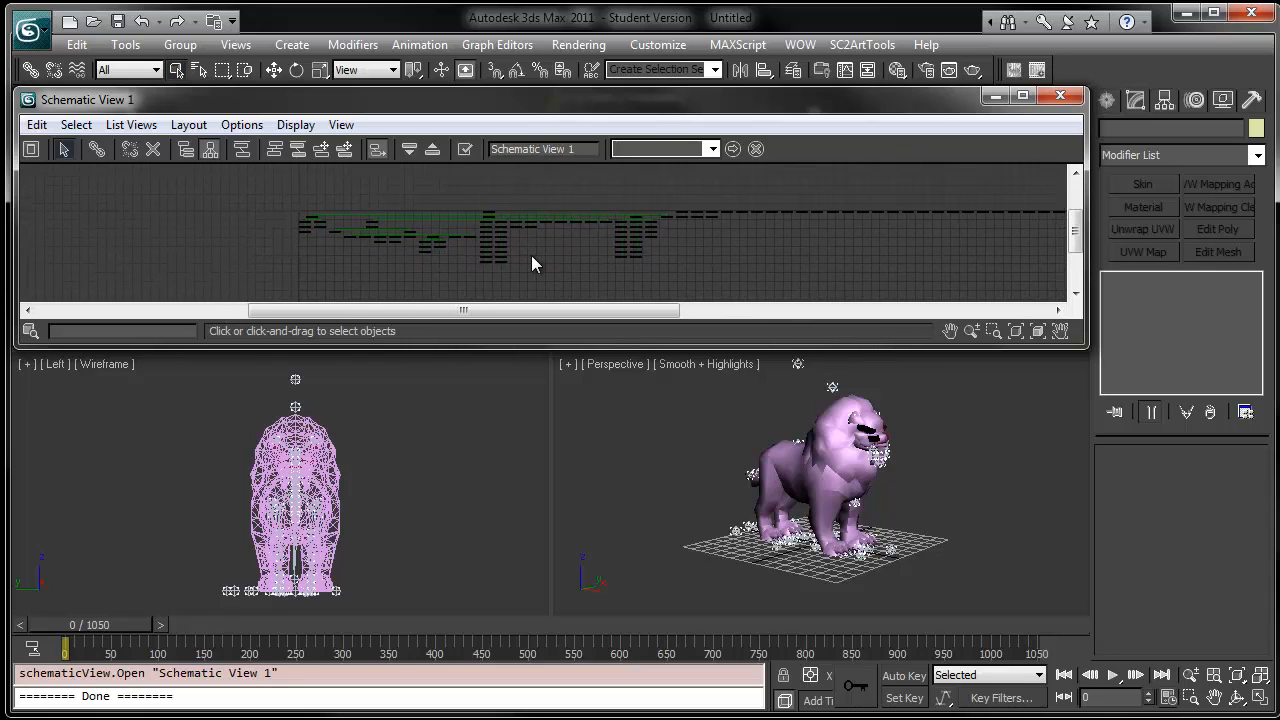
scroll(530, 255, "up", 2)
scroll(533, 240, "up", 2)
scroll(537, 278, "up", 1)
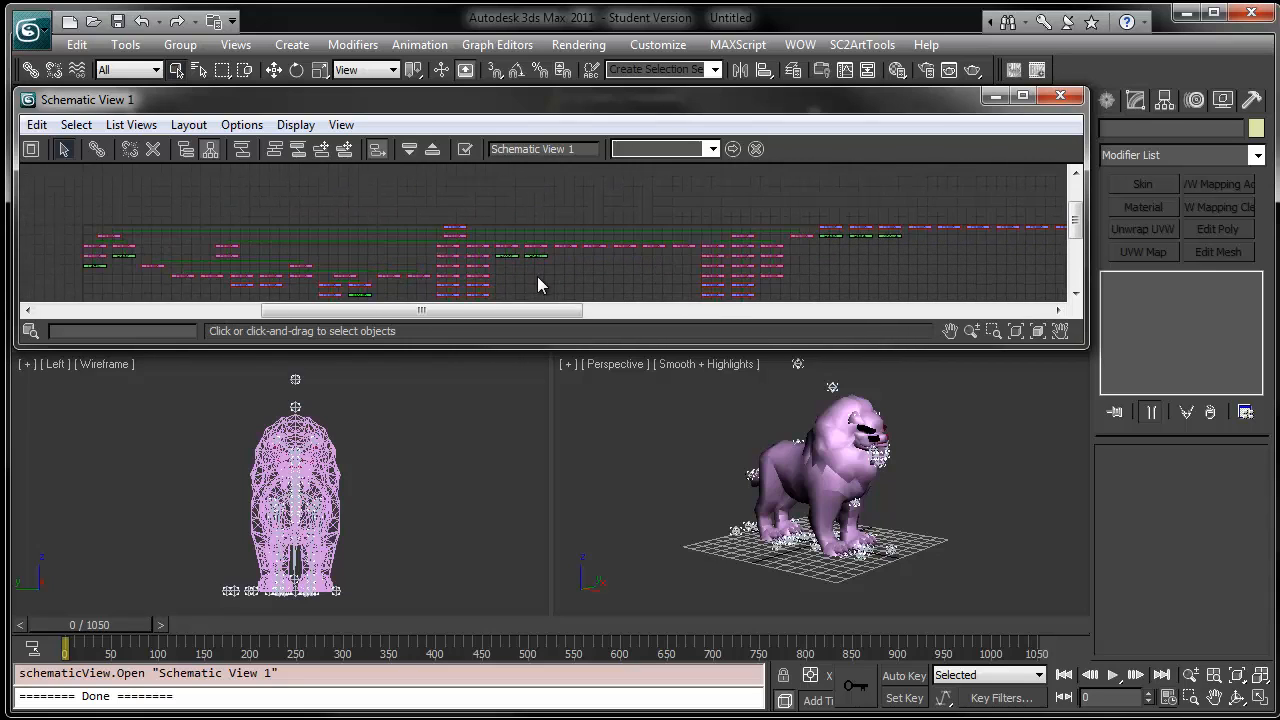
scroll(534, 265, "up", 1)
left_click_drag(535, 346, 535, 508)
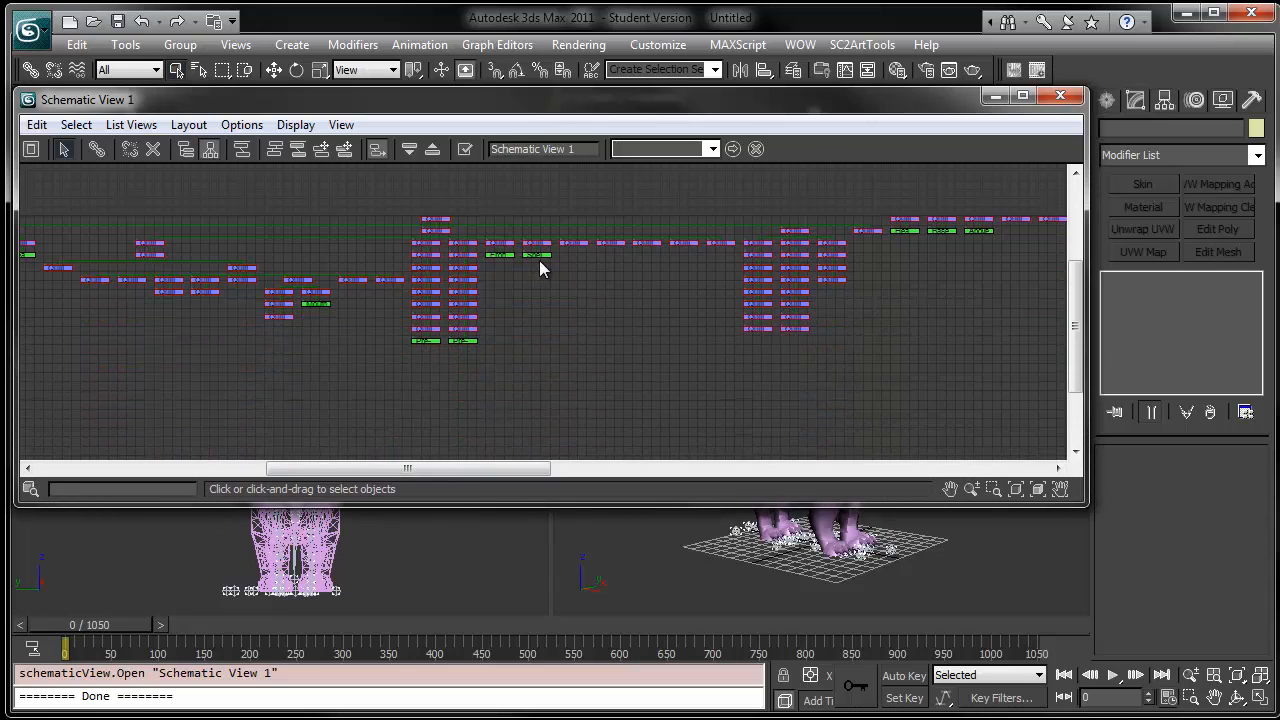
scroll(660, 316, "up", 5)
scroll(656, 311, "up", 1)
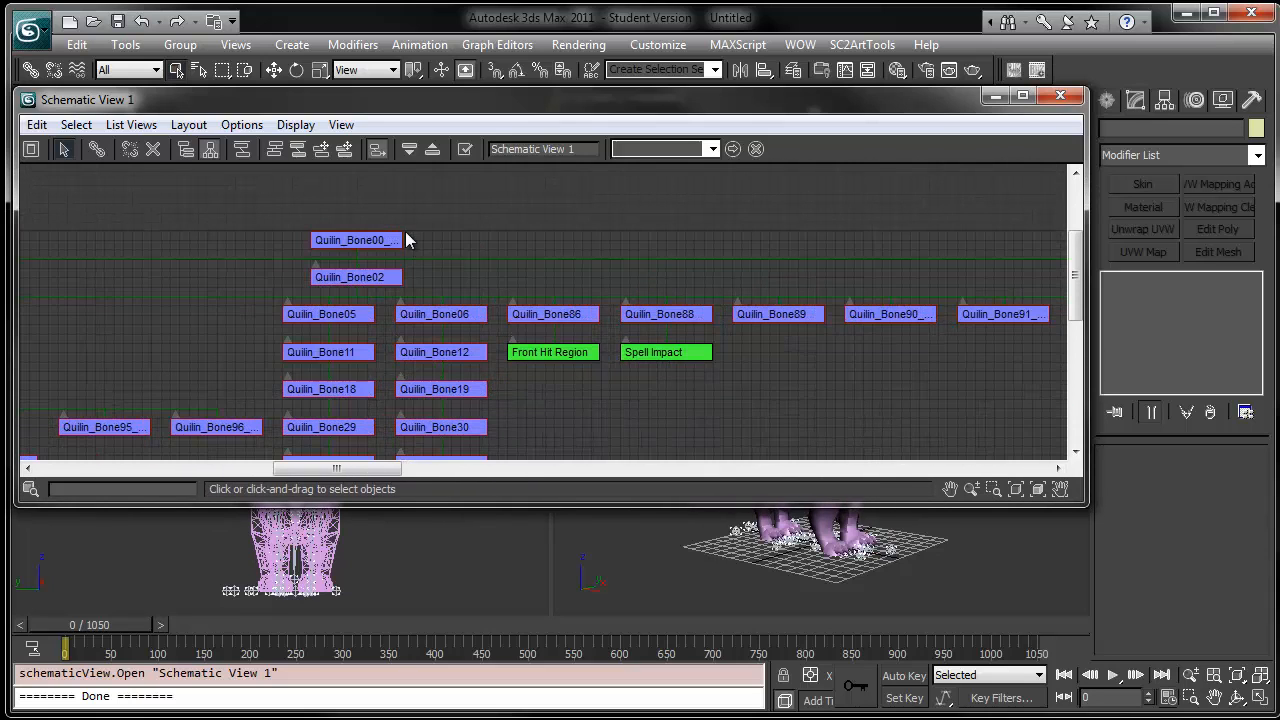
left_click(360, 248)
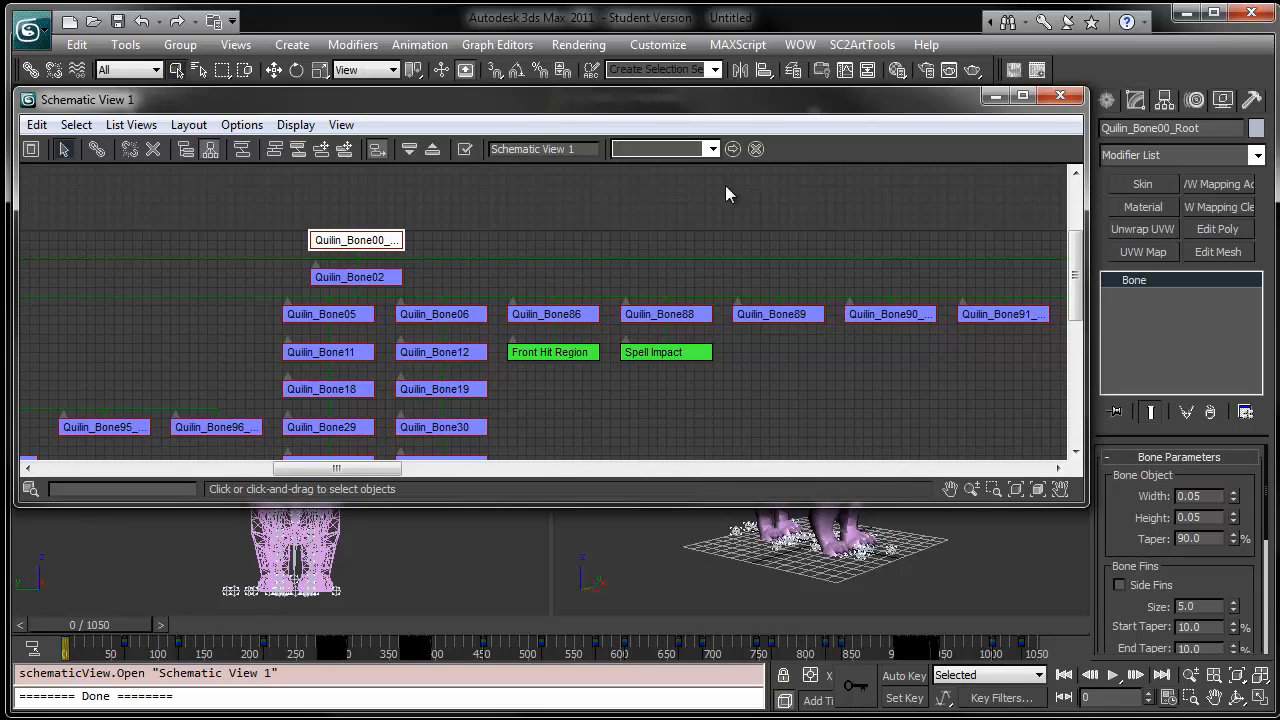
left_click(1061, 96)
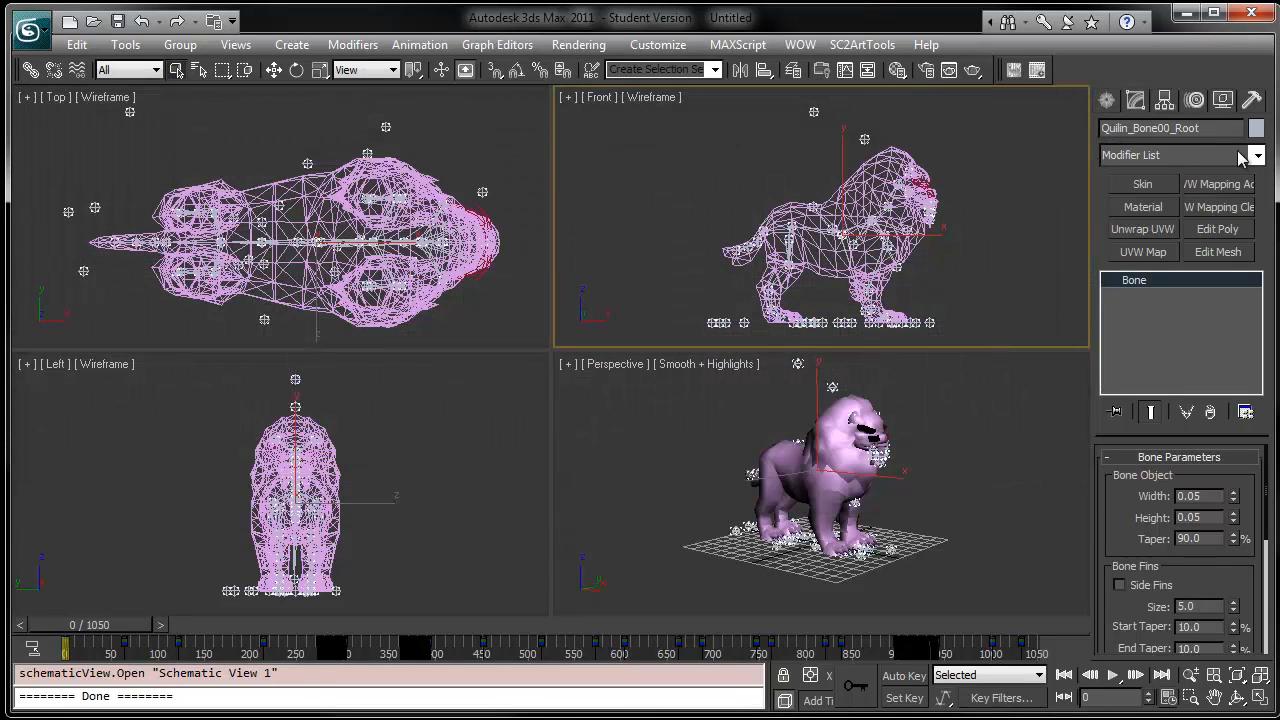
- Create a named selection set called ROOT from the root bone and clear the selection
left_click(1225, 130)
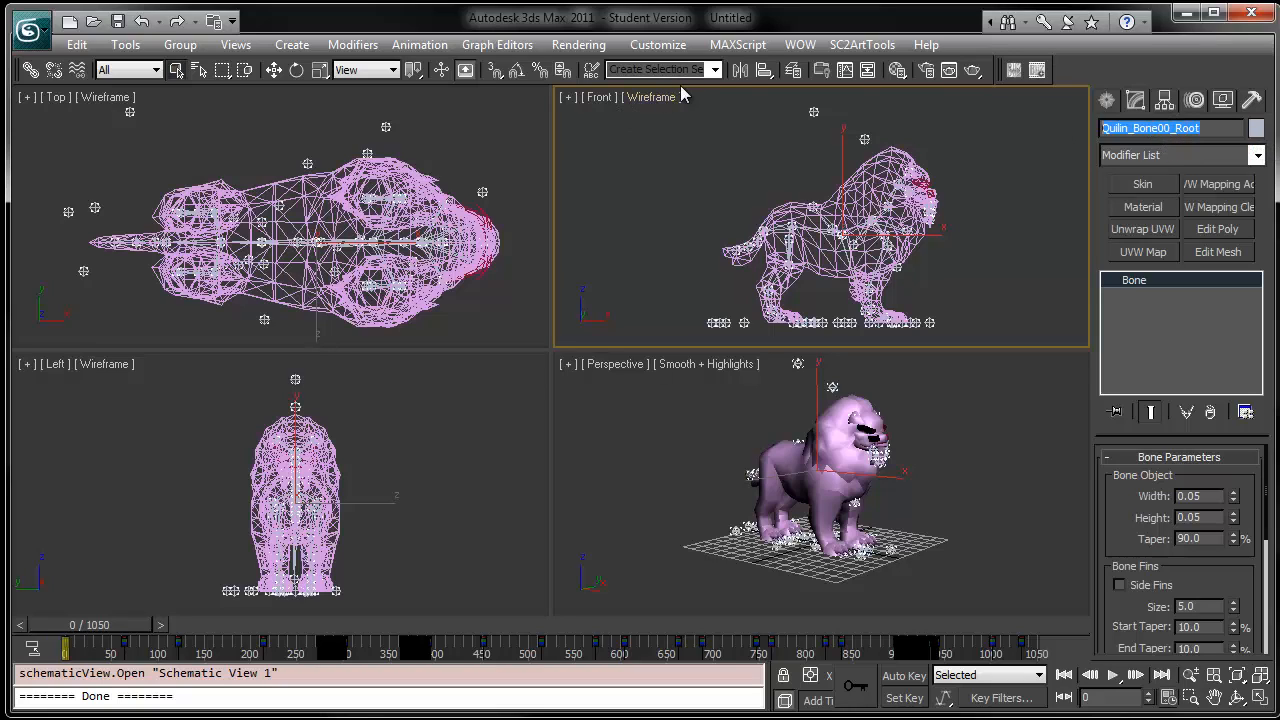
left_click(628, 69)
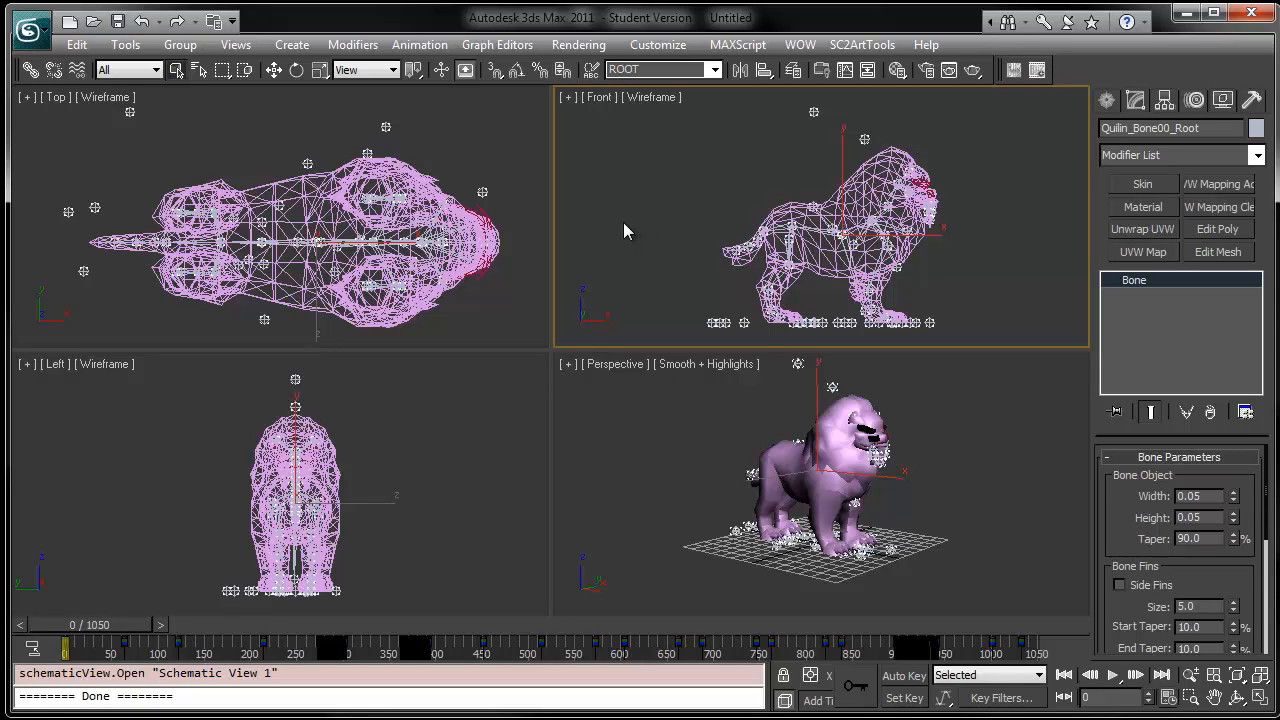
left_click(744, 192)
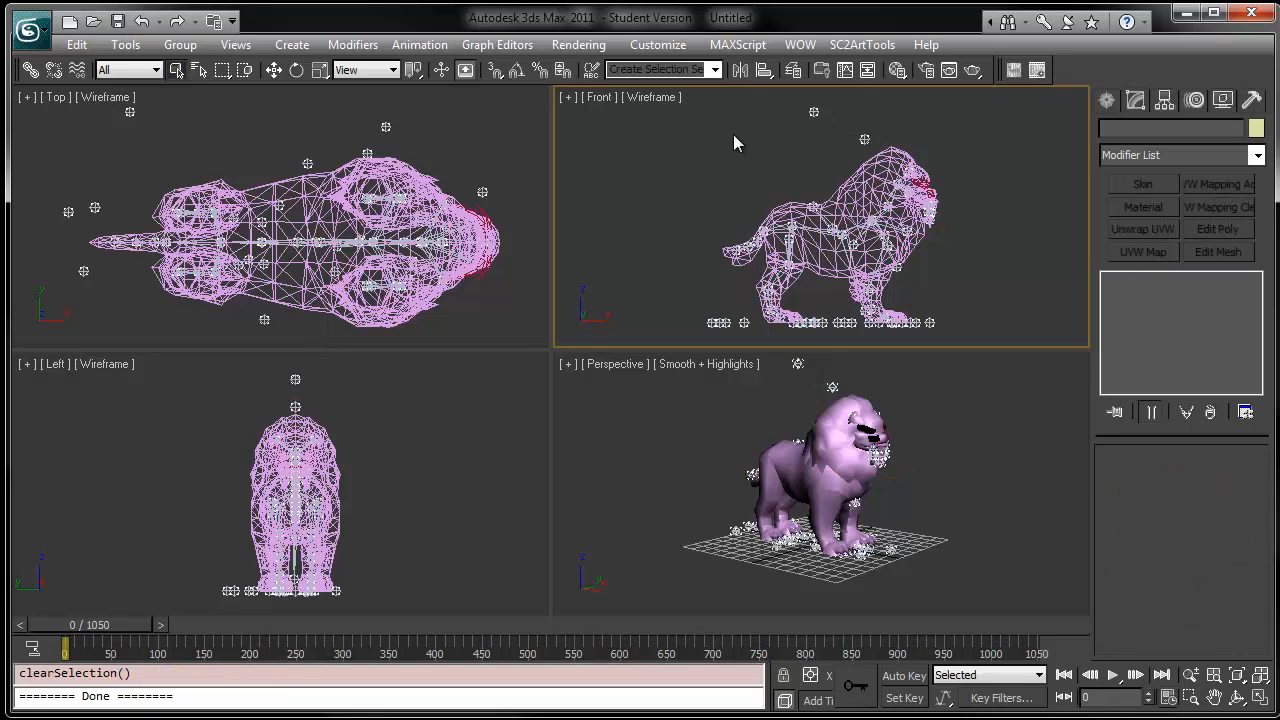
mouse_move(885, 554)
middle_mouse_down()
mouse_move(866, 486)
mouse_move(864, 541)
middle_mouse_up()
middle_click_drag(797, 606, 837, 607, "alt")
middle_click_drag(958, 497, 860, 470, "alt")
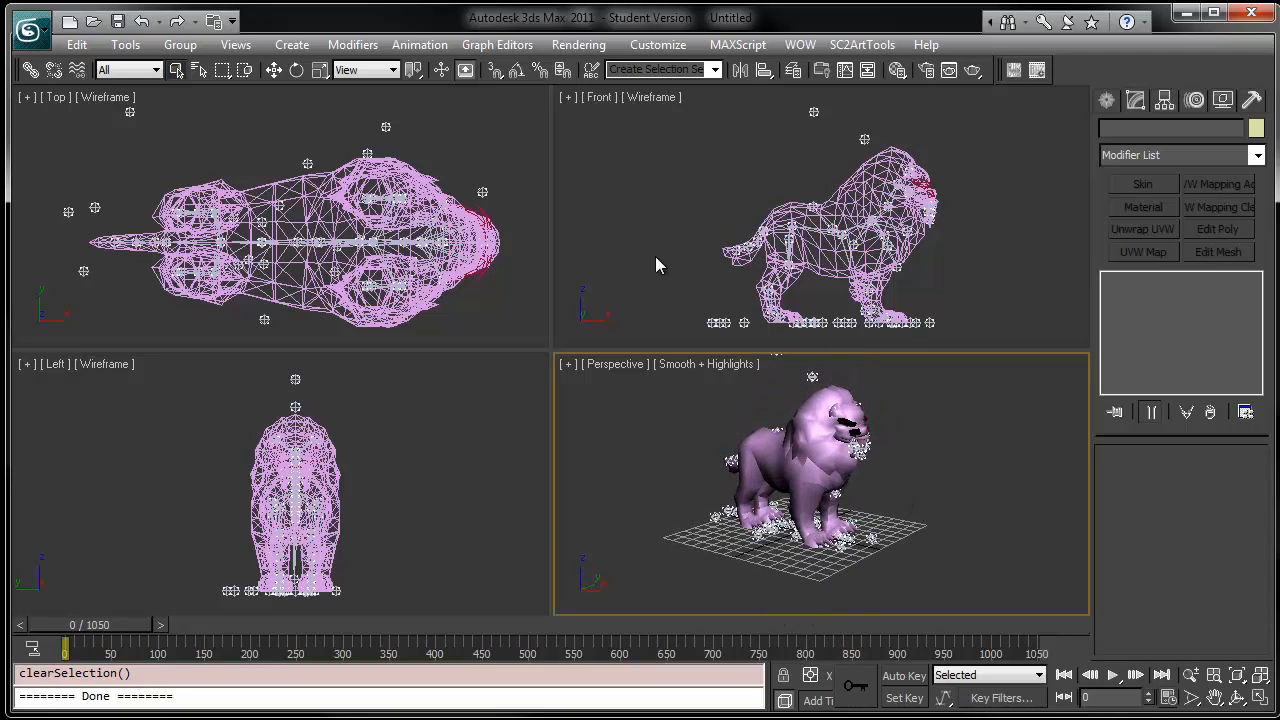
- Select the ROOT selection set, rotate the root bone -90 degrees about its Y axis with angle snap, and clear the selection
left_click(715, 69)
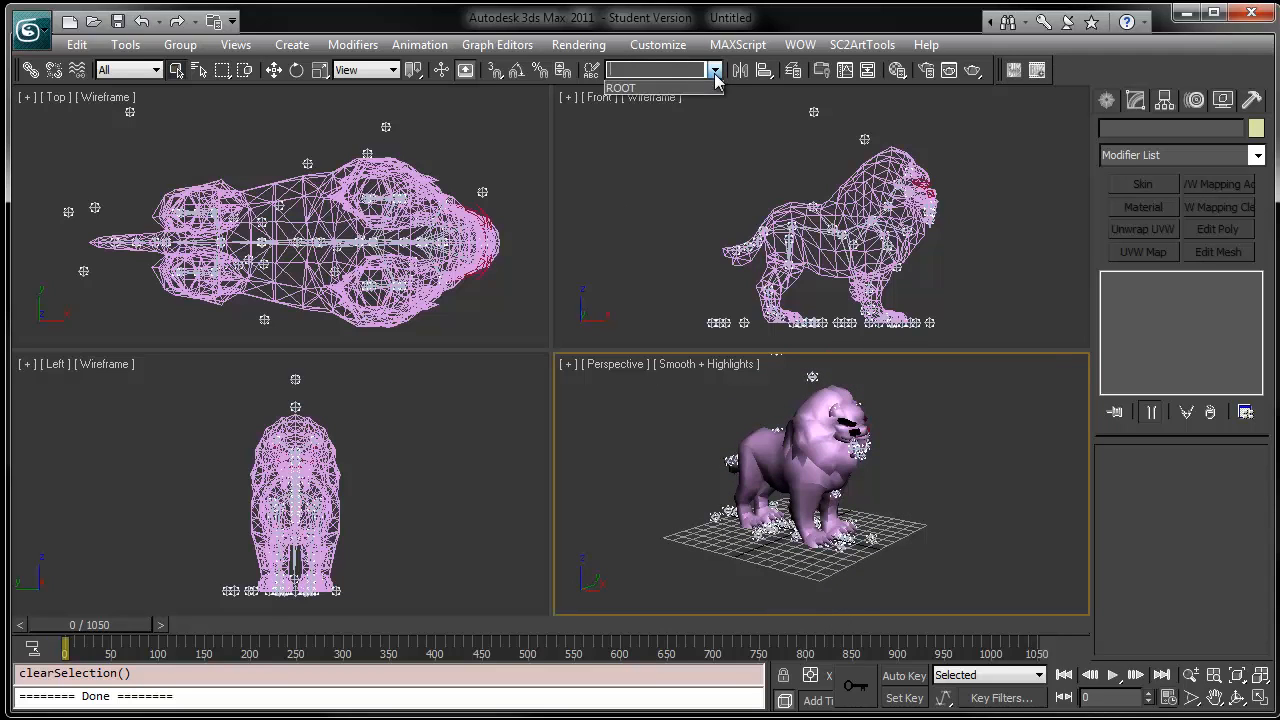
left_click(620, 89)
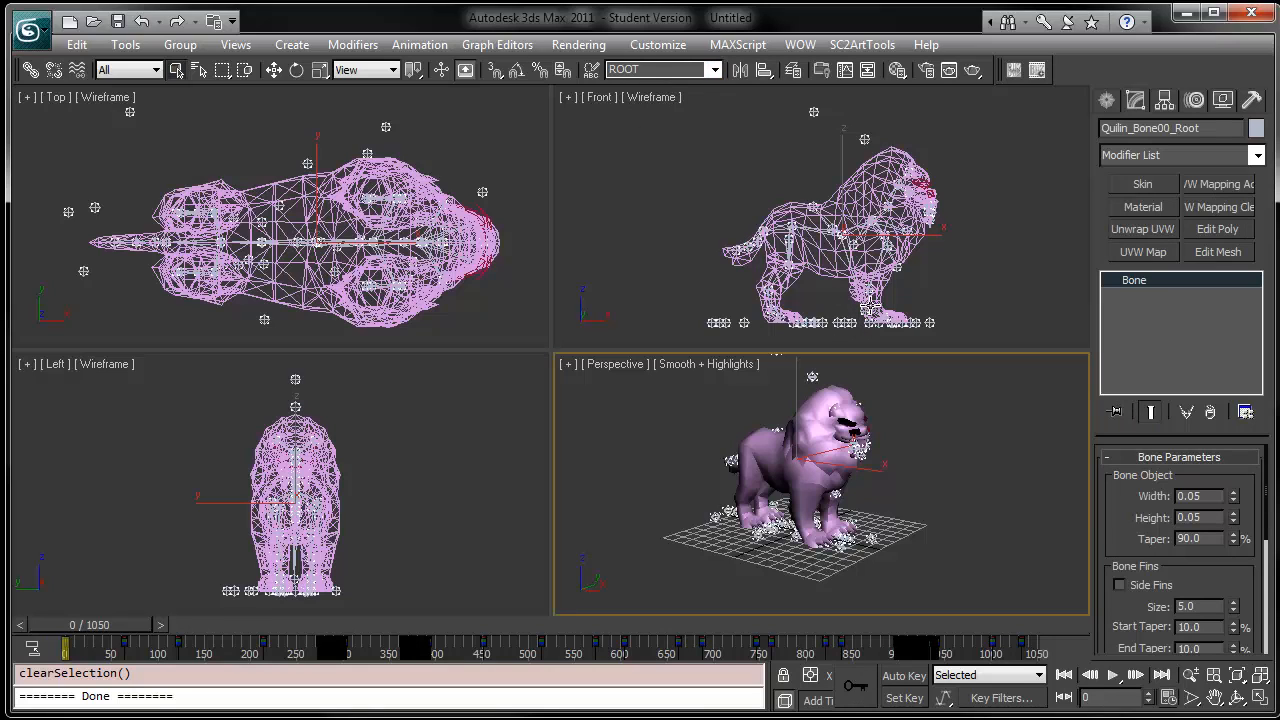
middle_click_drag(868, 304, 873, 290, "alt")
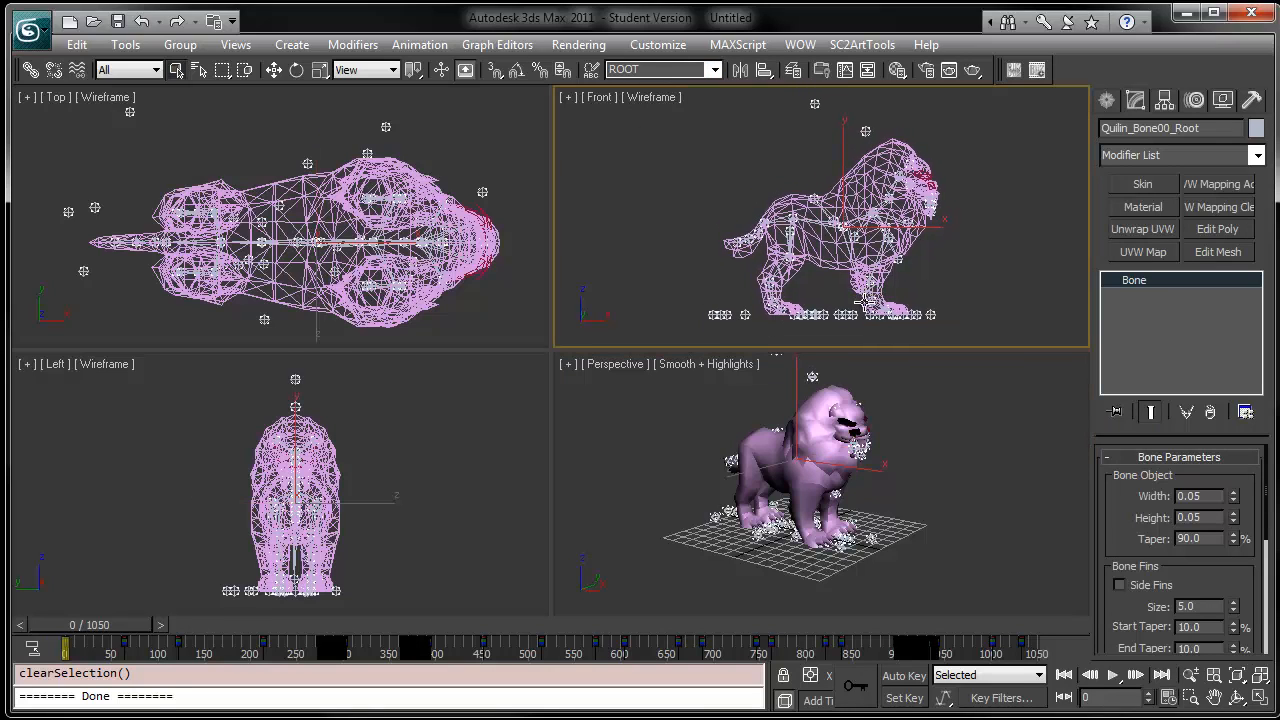
key("e")
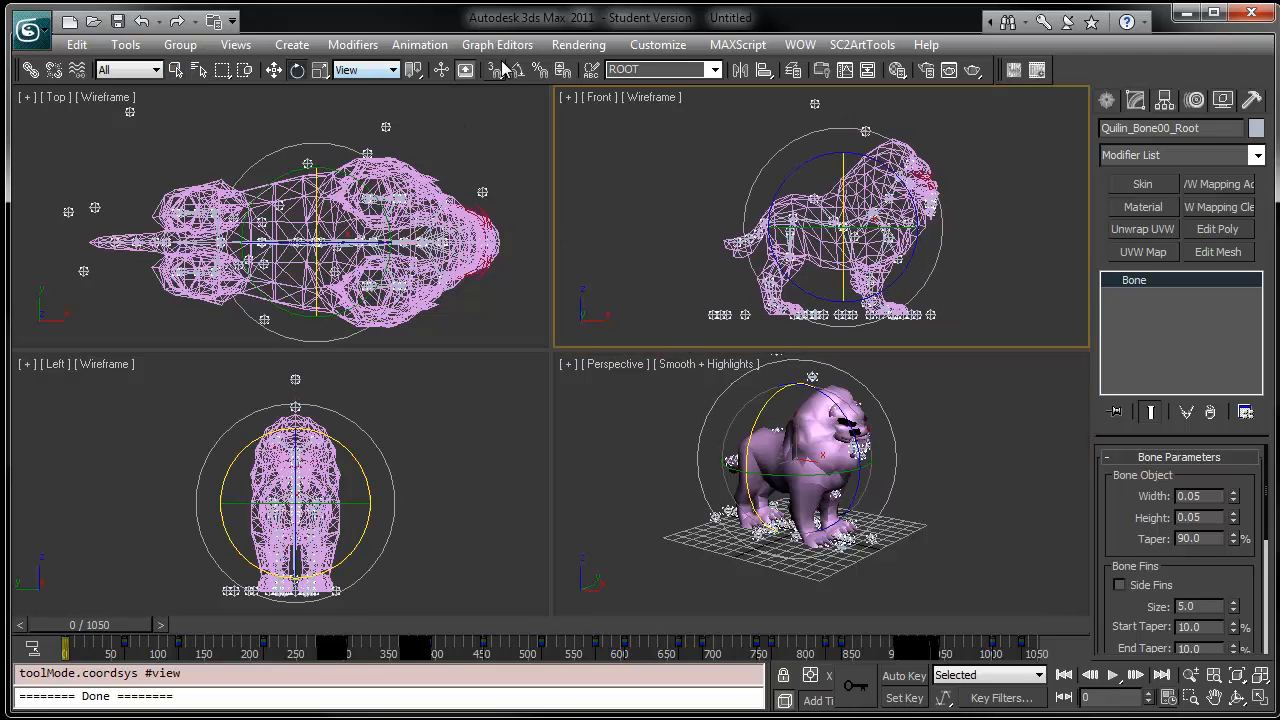
left_click(516, 72)
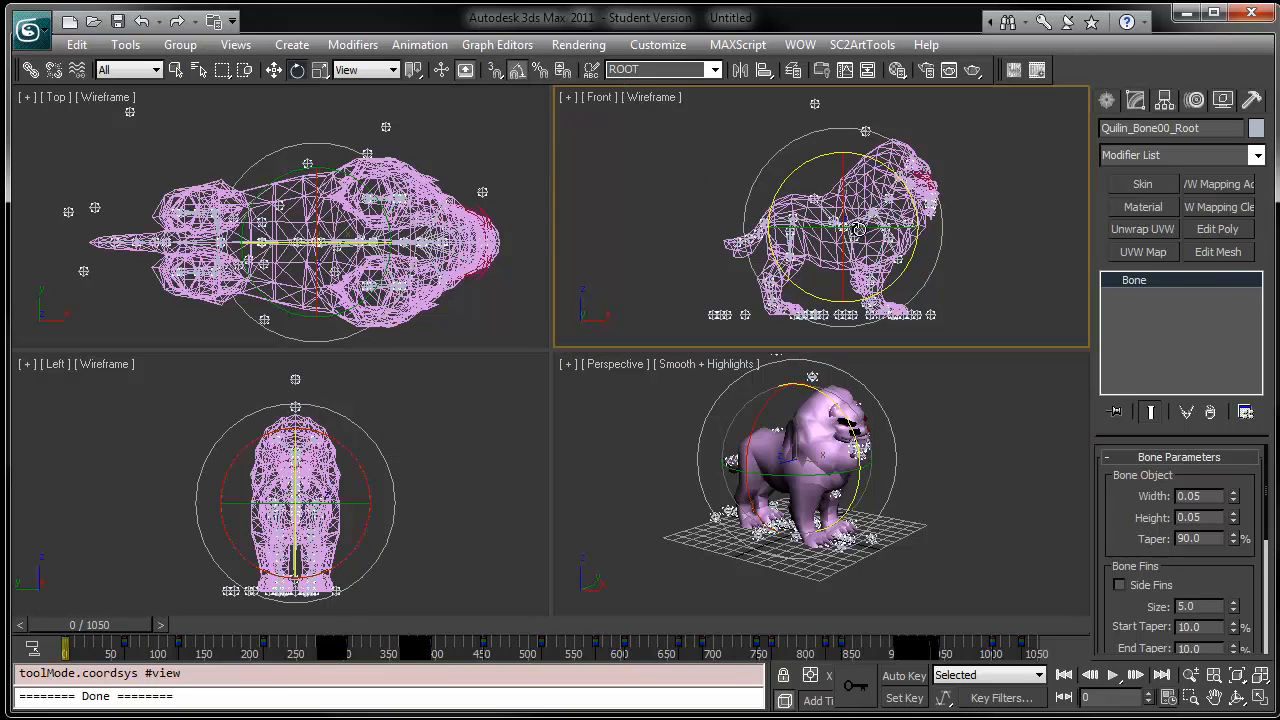
left_click_drag(899, 226, 809, 231)
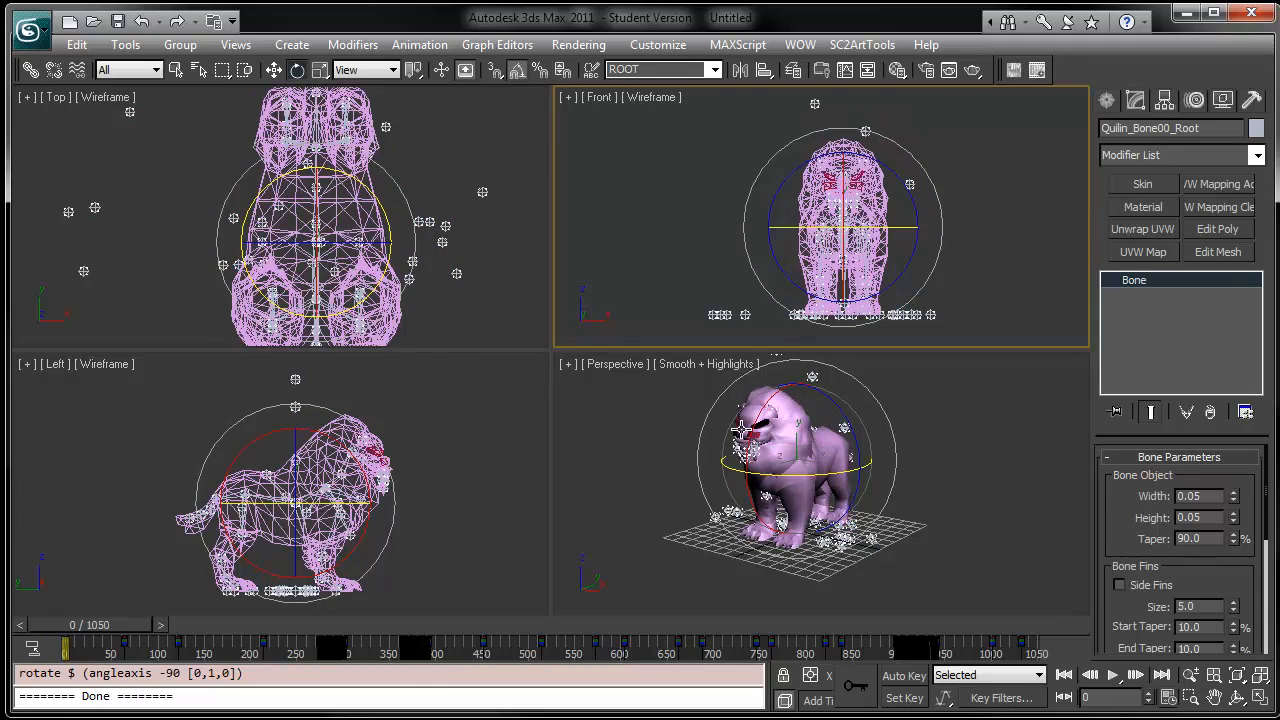
left_click(602, 427)
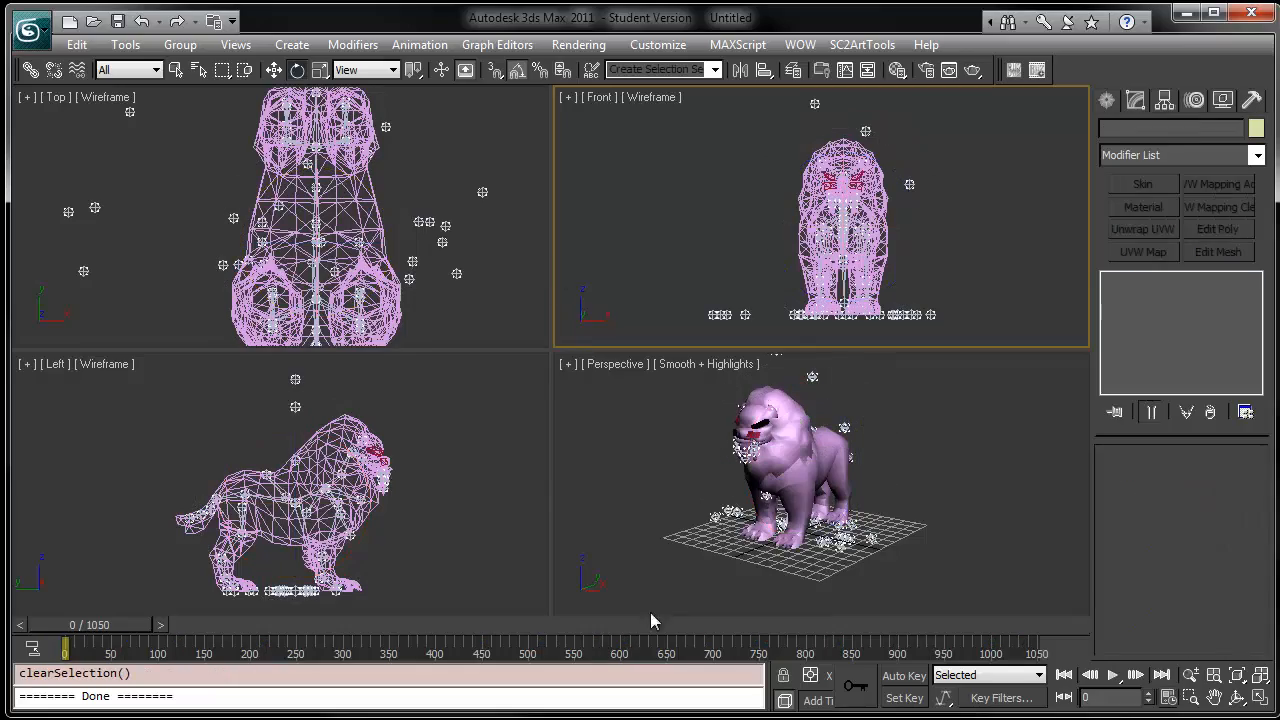
- Return the time slider to frame 0 and save the scene as Quil.max
left_click_drag(132, 630, 108, 598)
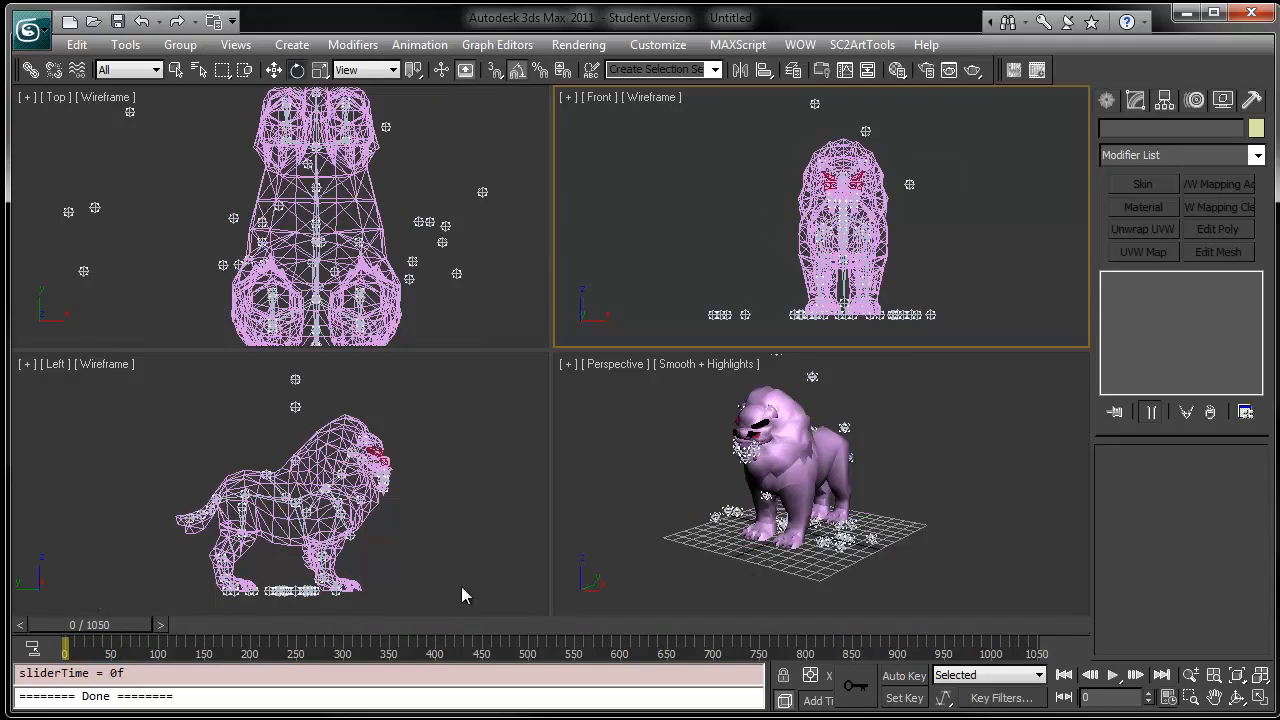
middle_click_drag(810, 467, 935, 500, "alt")
key("ctrl+s")
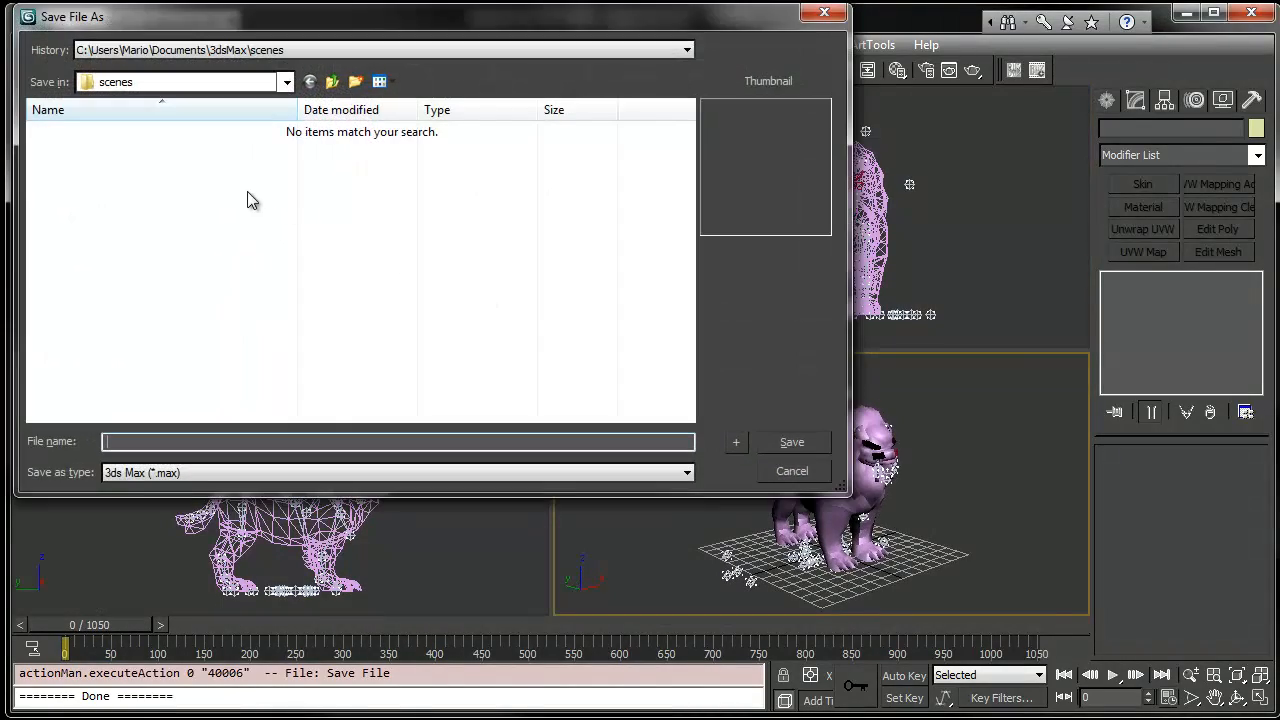
type("Quil")
key("Return")
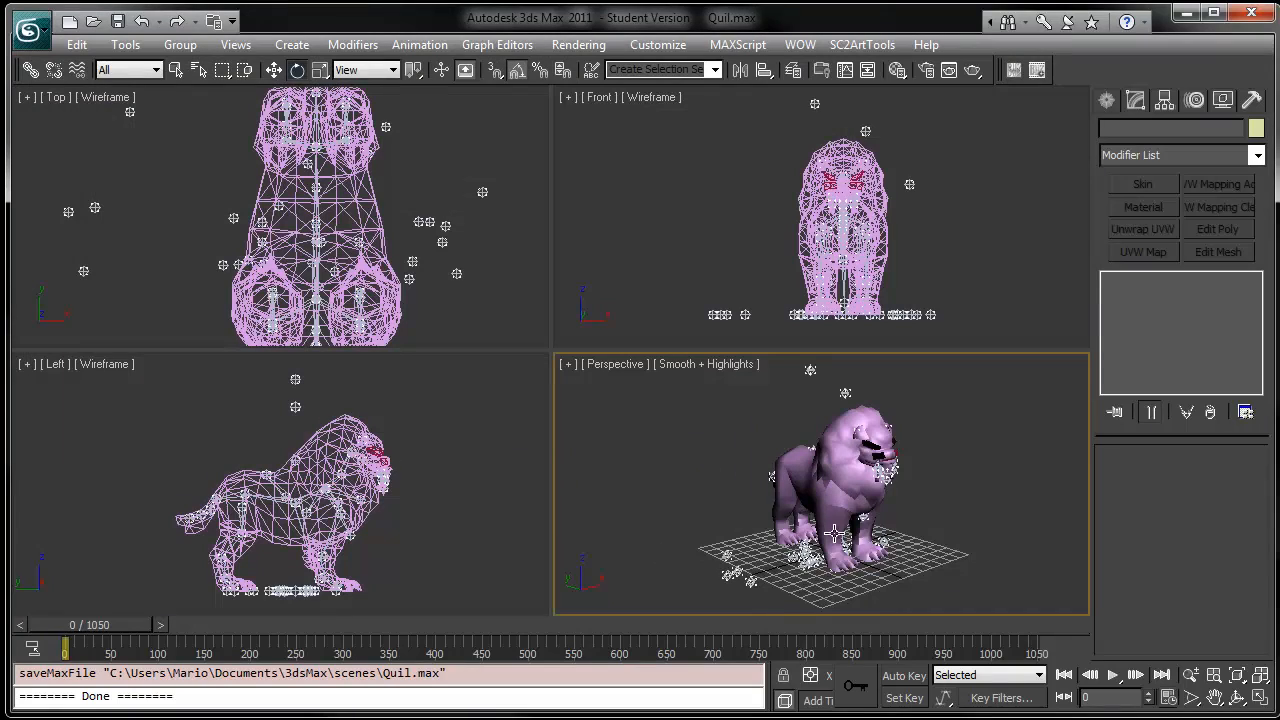
- Open the Material Editor and change the first material's type to SC2 Standard Material
mouse_move(759, 520)
middle_mouse_down()
mouse_move(767, 470)
mouse_move(757, 498)
middle_mouse_up()
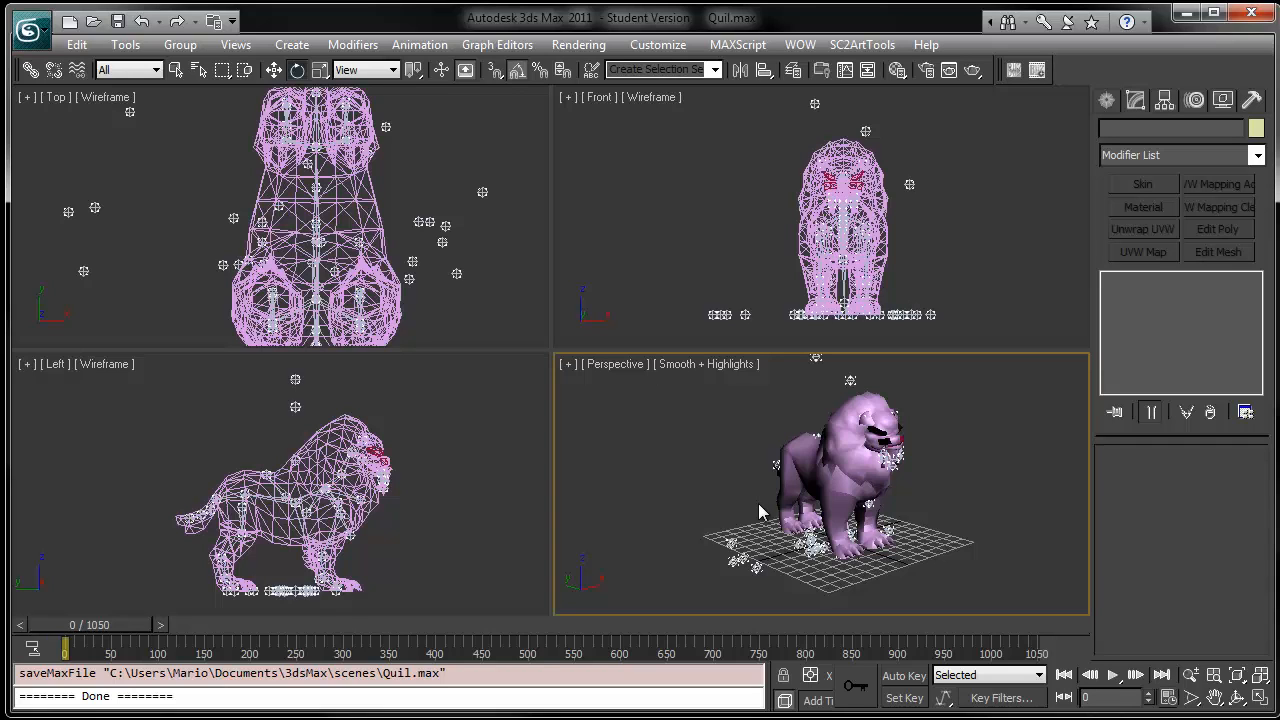
key("m")
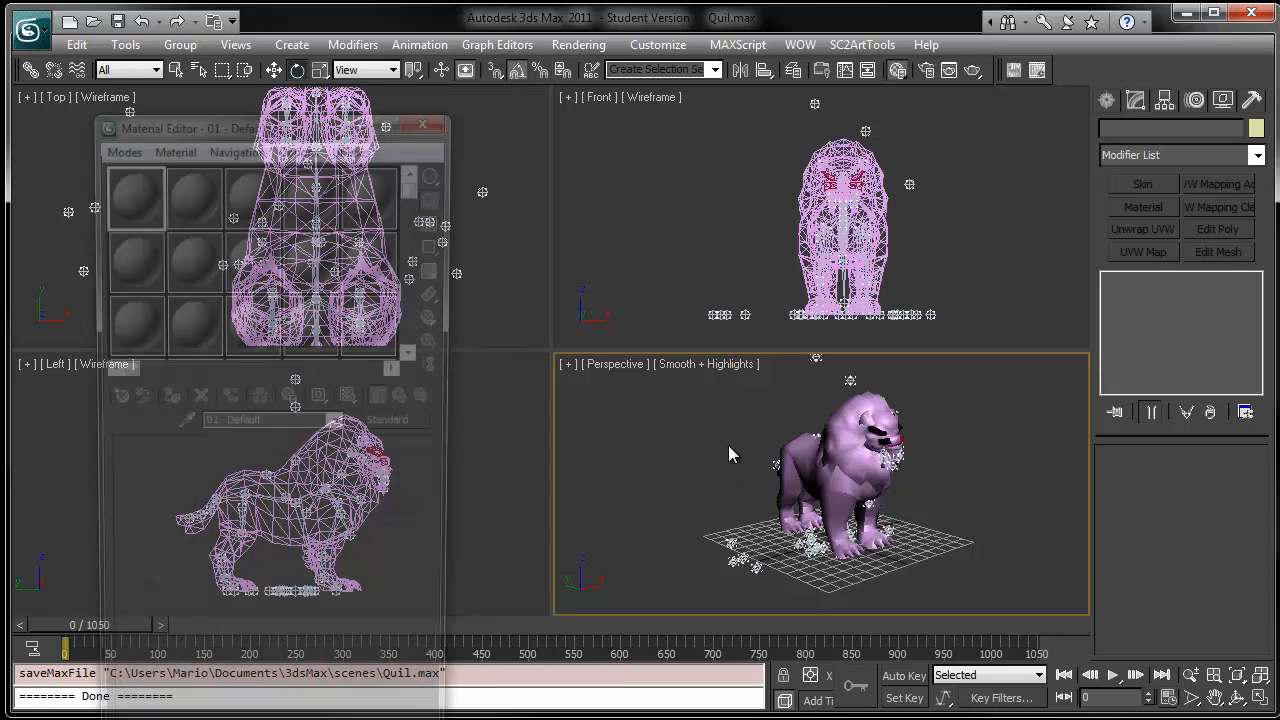
left_click_drag(336, 118, 429, 58)
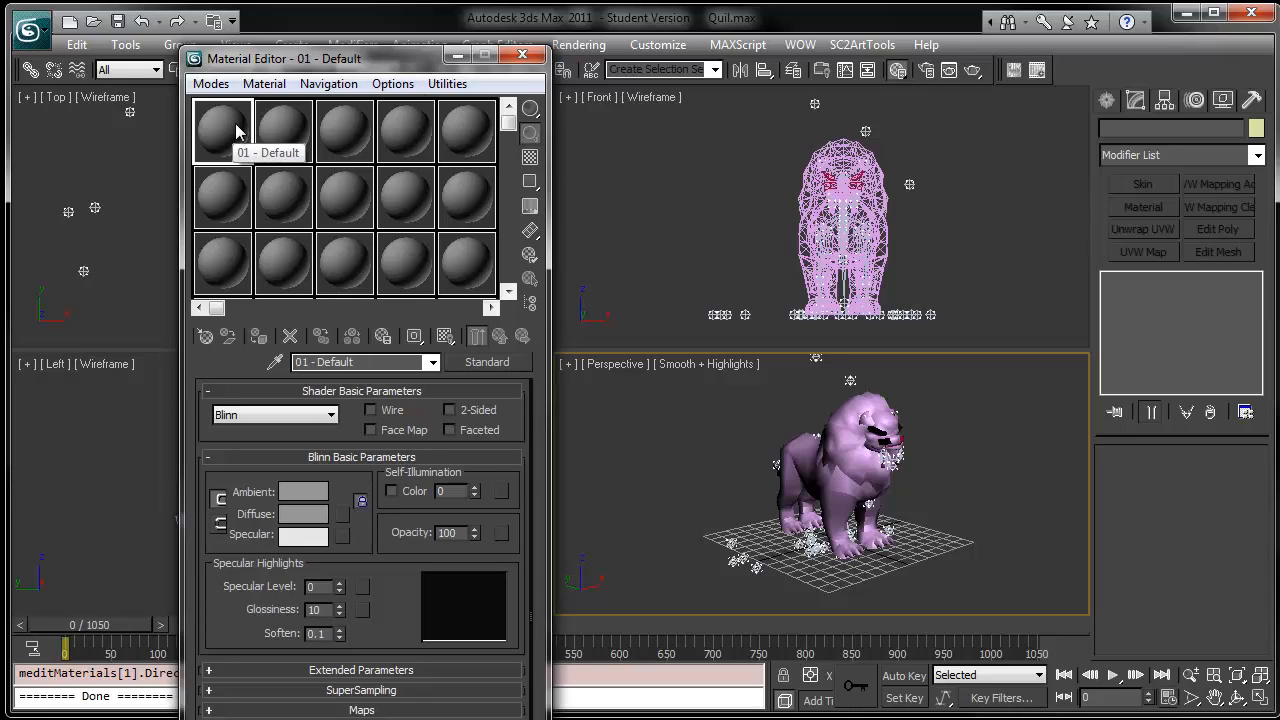
left_click(486, 364)
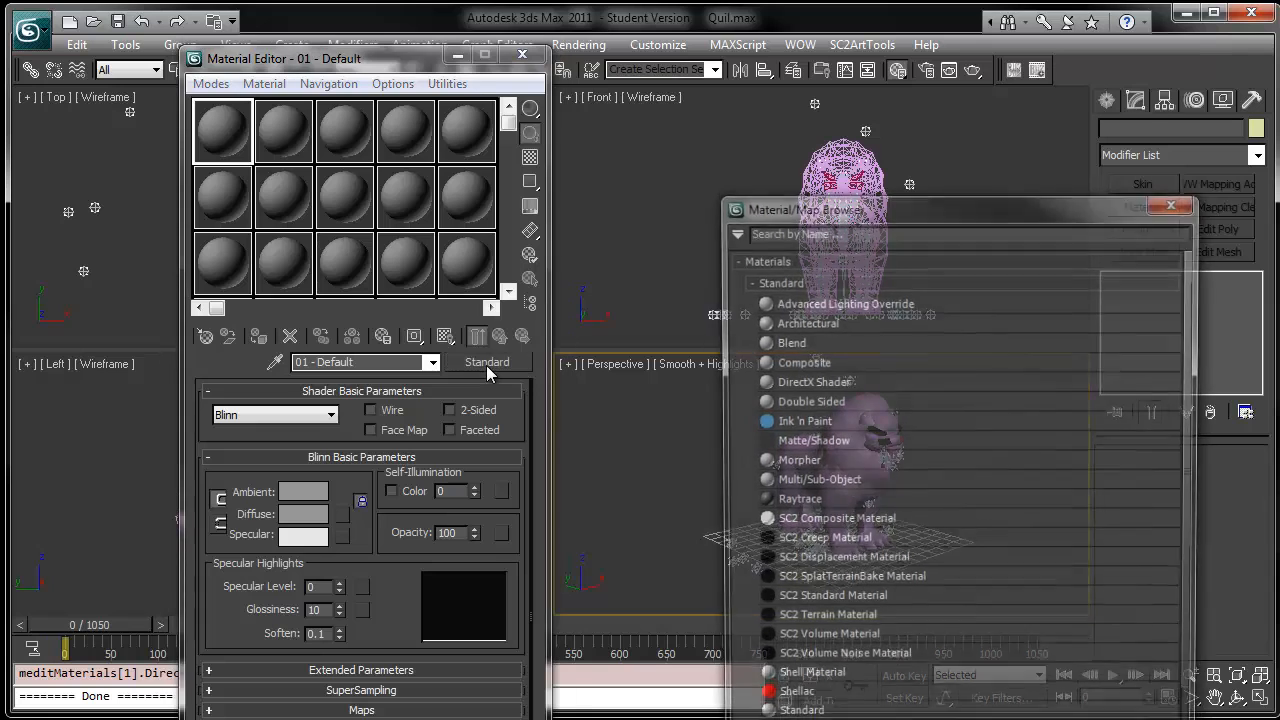
left_click_drag(800, 208, 728, 87)
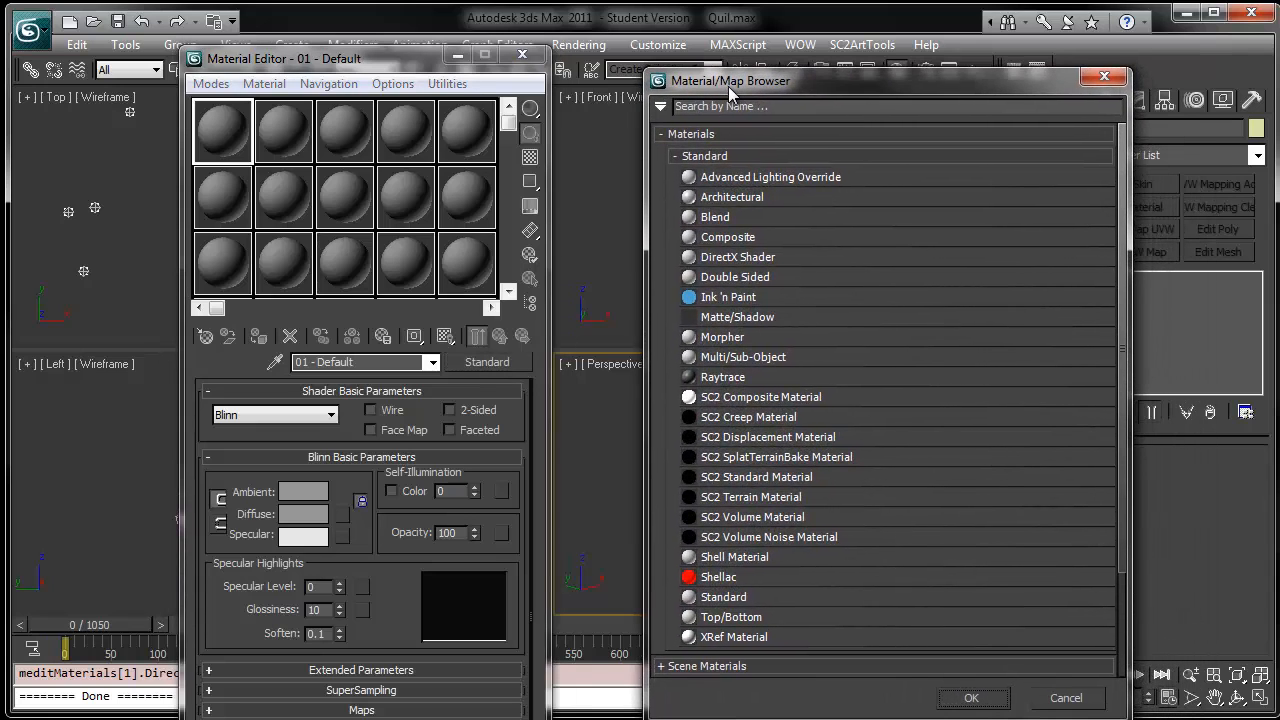
double_click(777, 477)
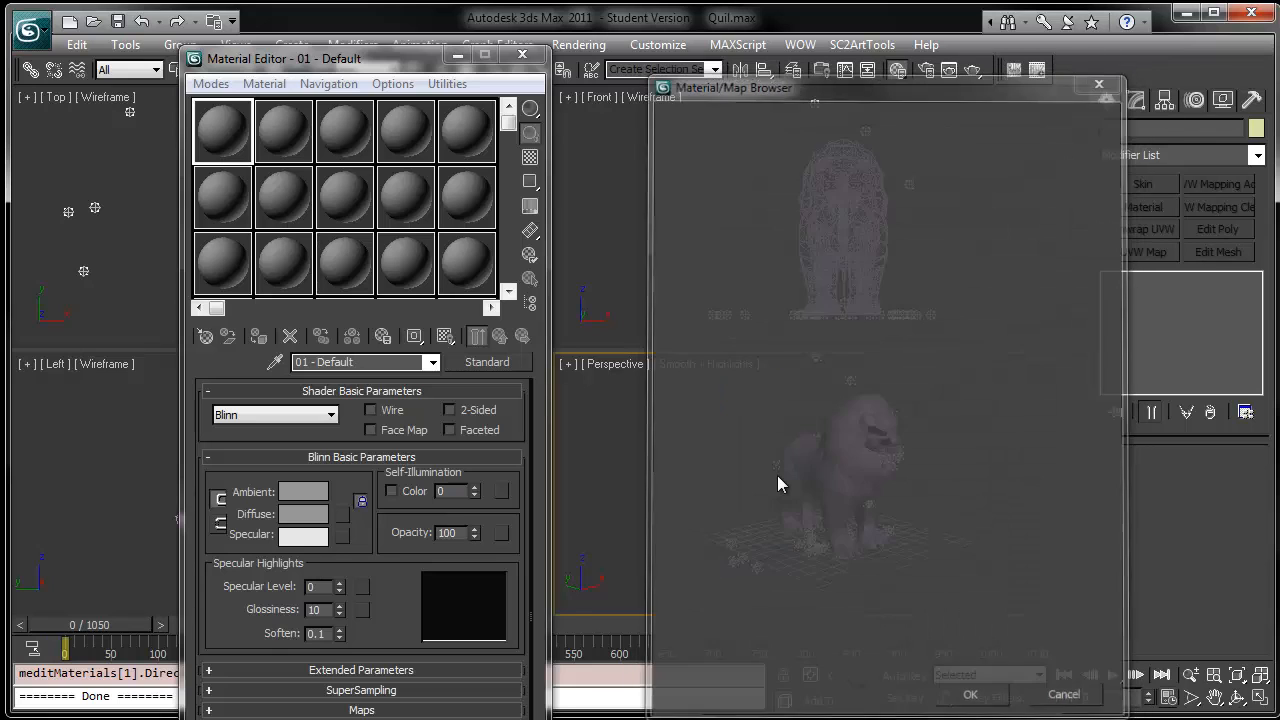
- Switch the Material Editor sample slots to 3 X 2 Sample Windows
right_click(241, 137)
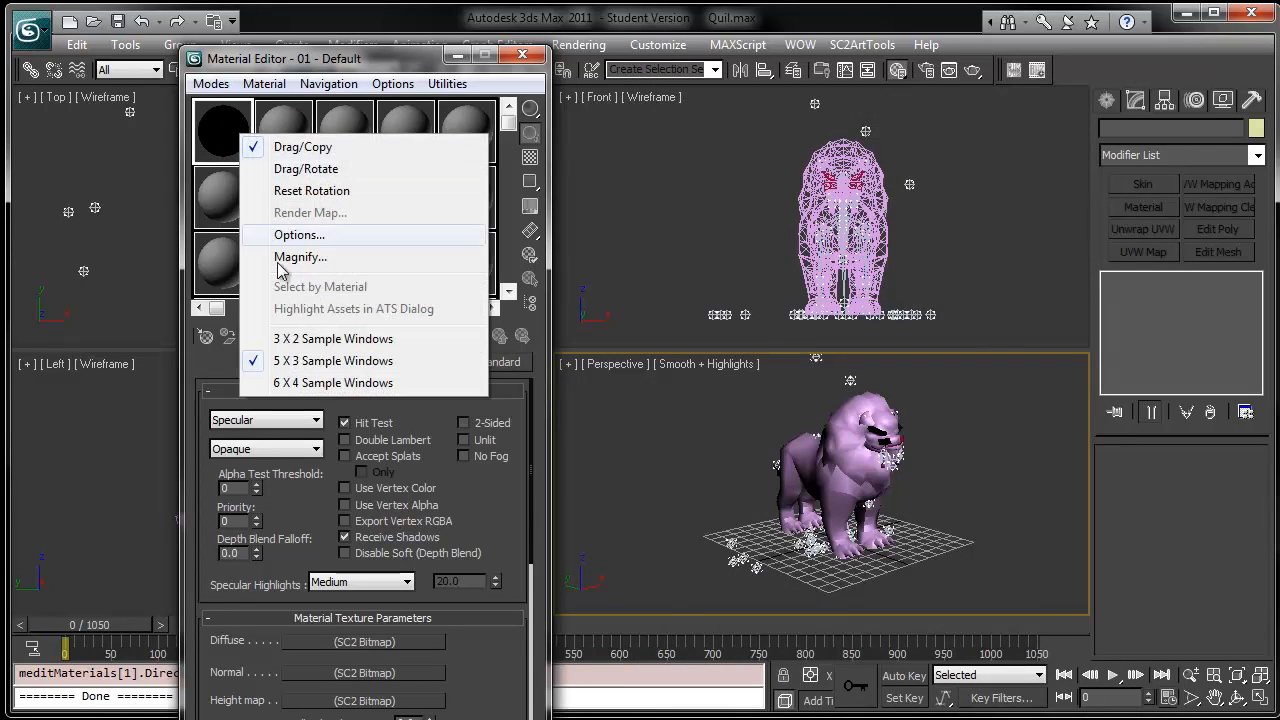
left_click(300, 338)
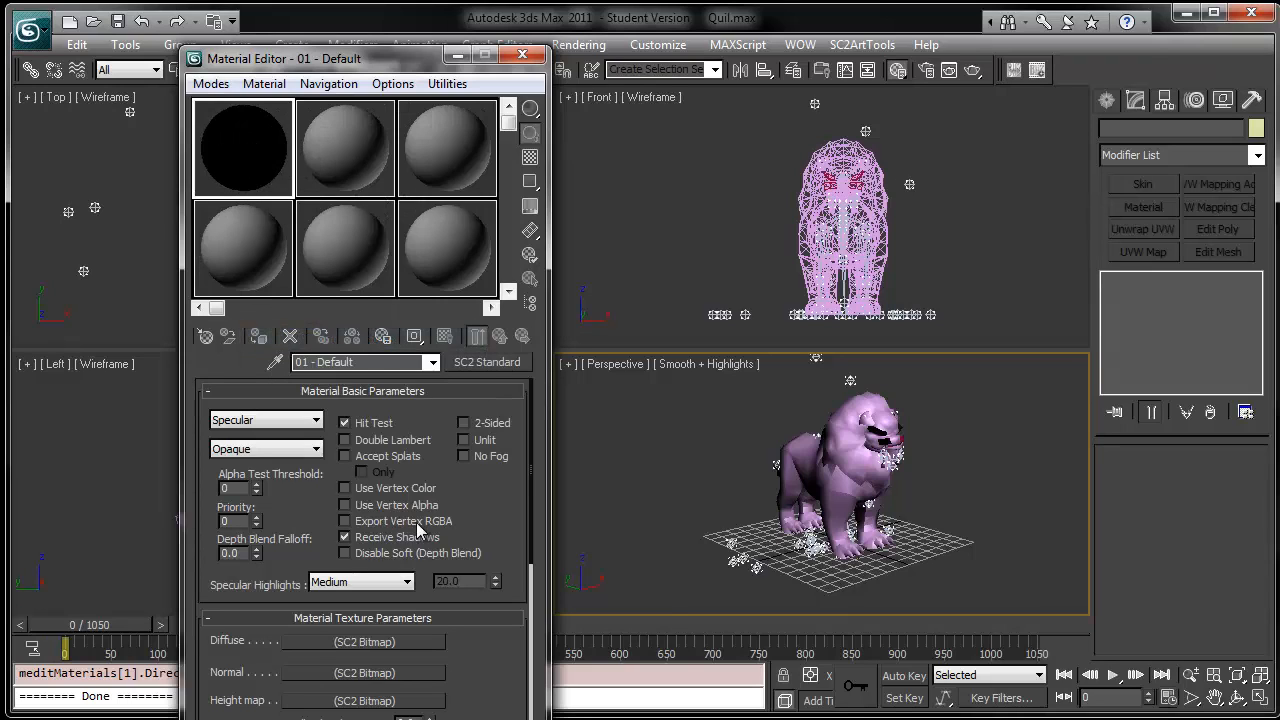
- Open the material's Diffuse SC2 Bitmap and start choosing its bitmap file
left_click_drag(481, 519, 477, 437)
left_click_drag(471, 537, 463, 500)
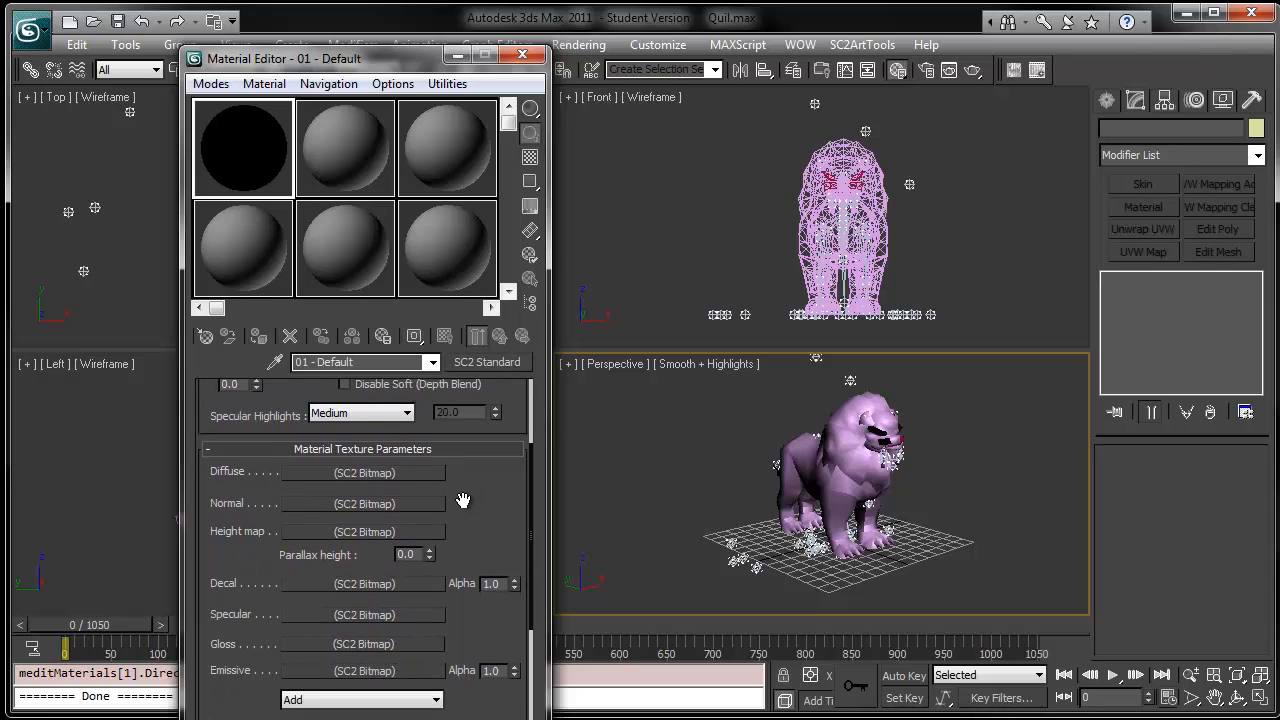
left_click(389, 478)
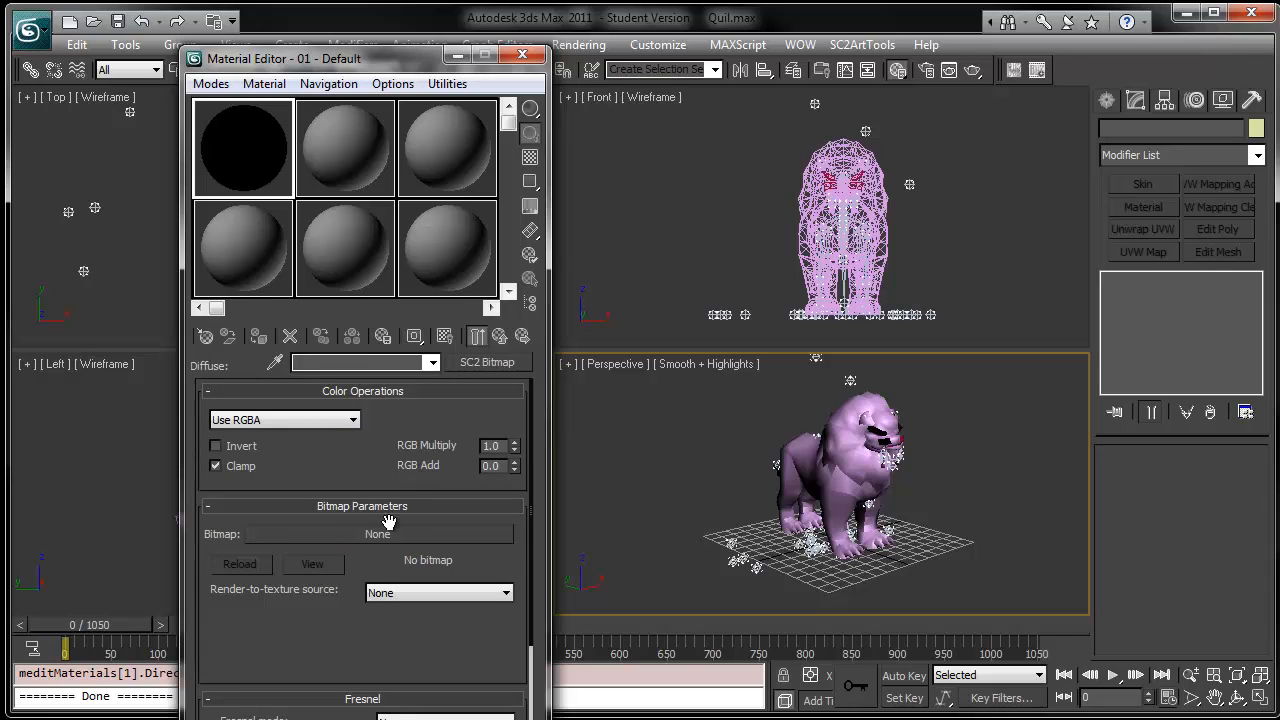
left_click(352, 534)
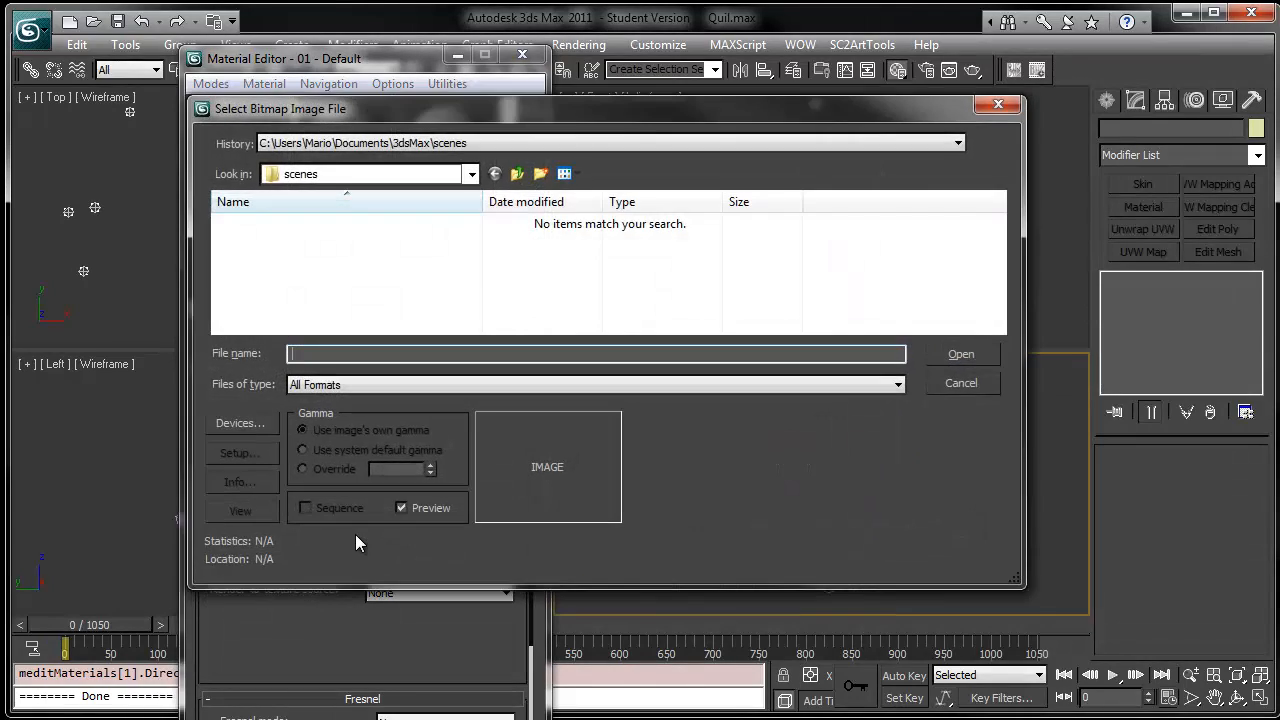
- Browse the bitmap file dialog to the WD 2T (F:) drive
left_click(486, 145)
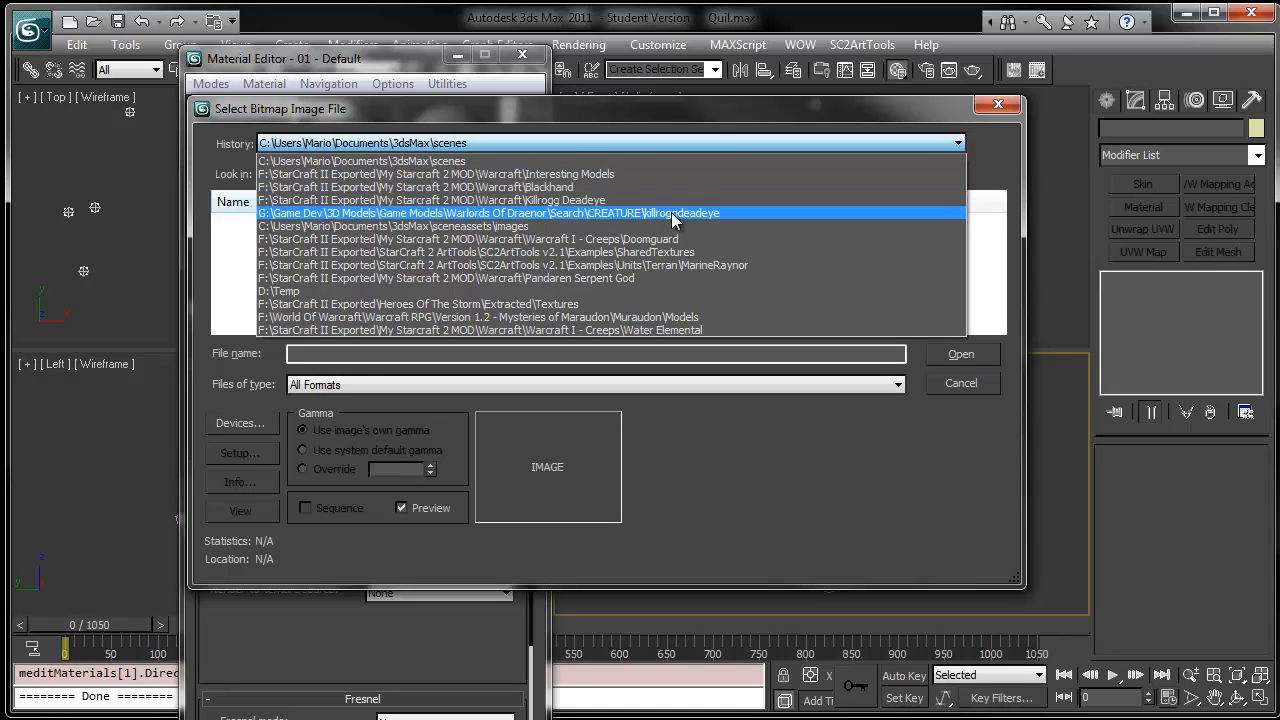
left_click(229, 273)
left_click(471, 174)
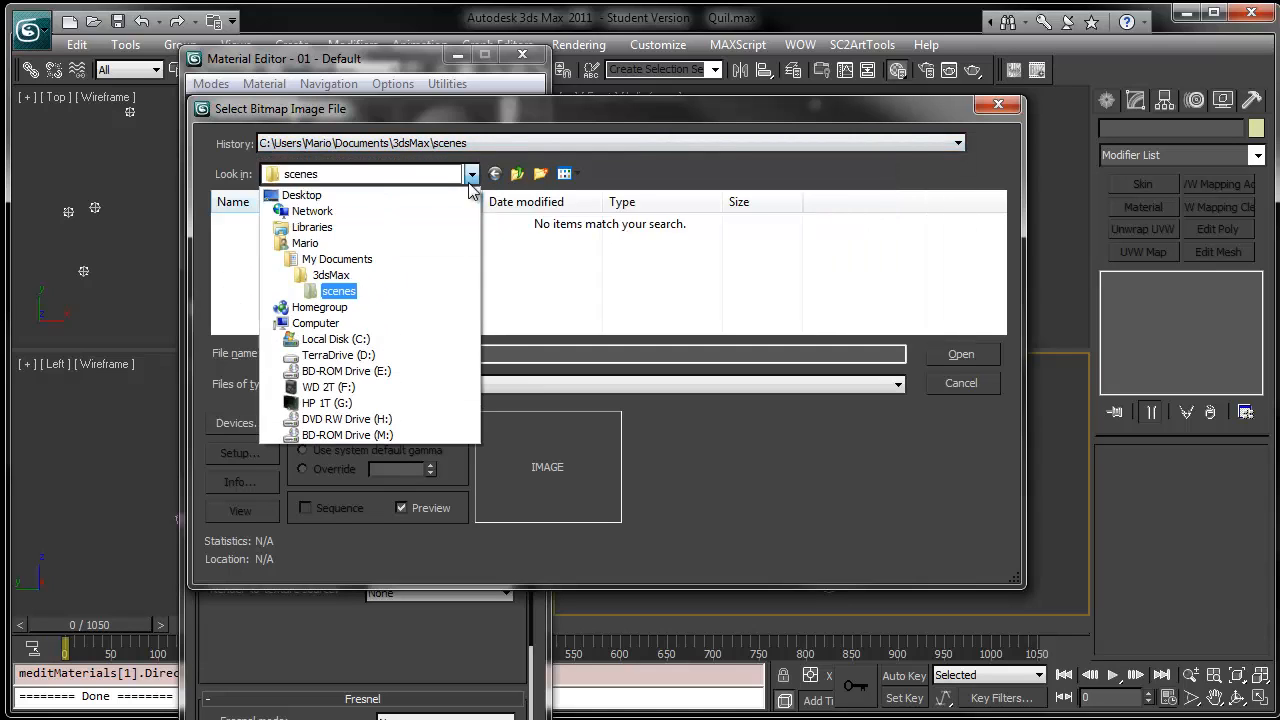
left_click(340, 399)
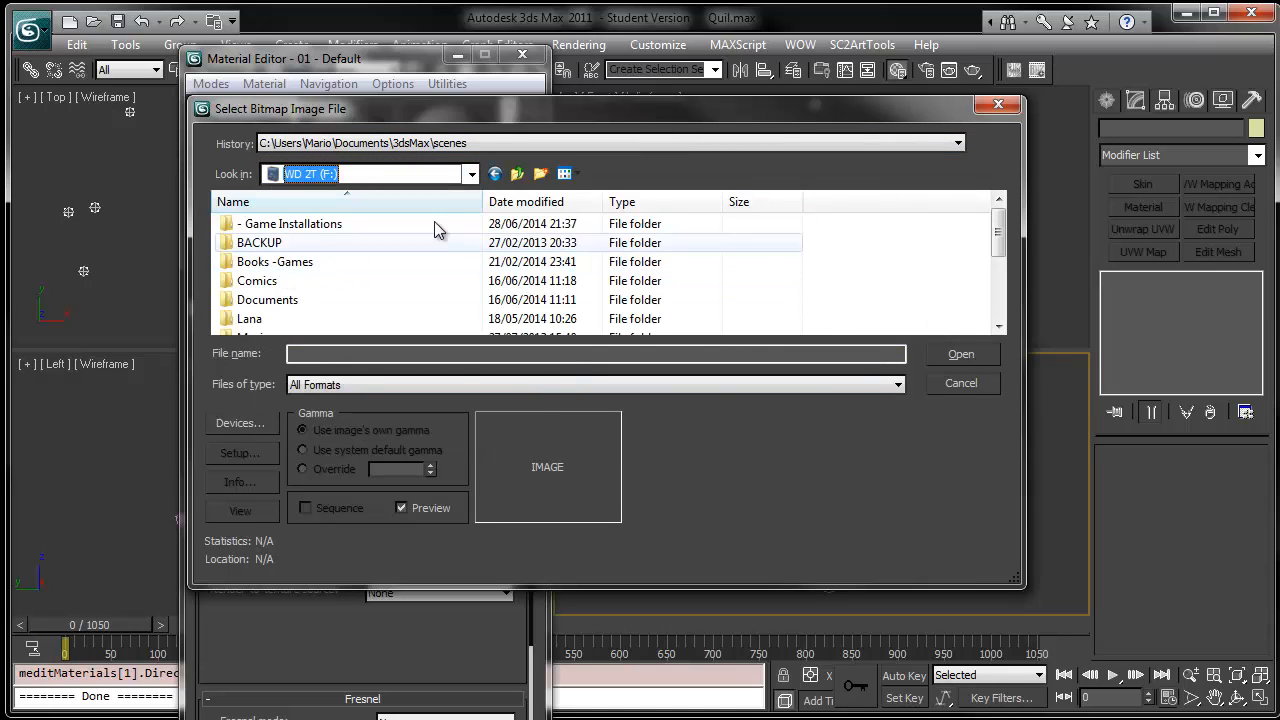
left_click(517, 174)
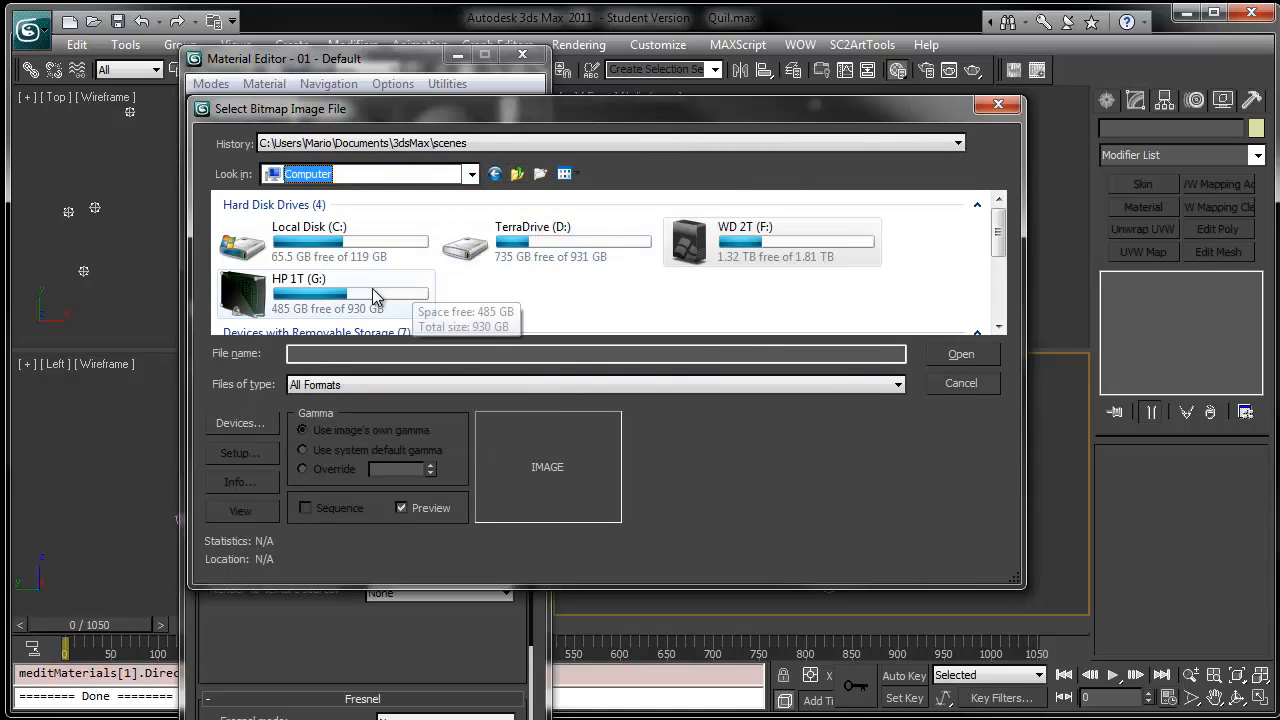
double_click(300, 285)
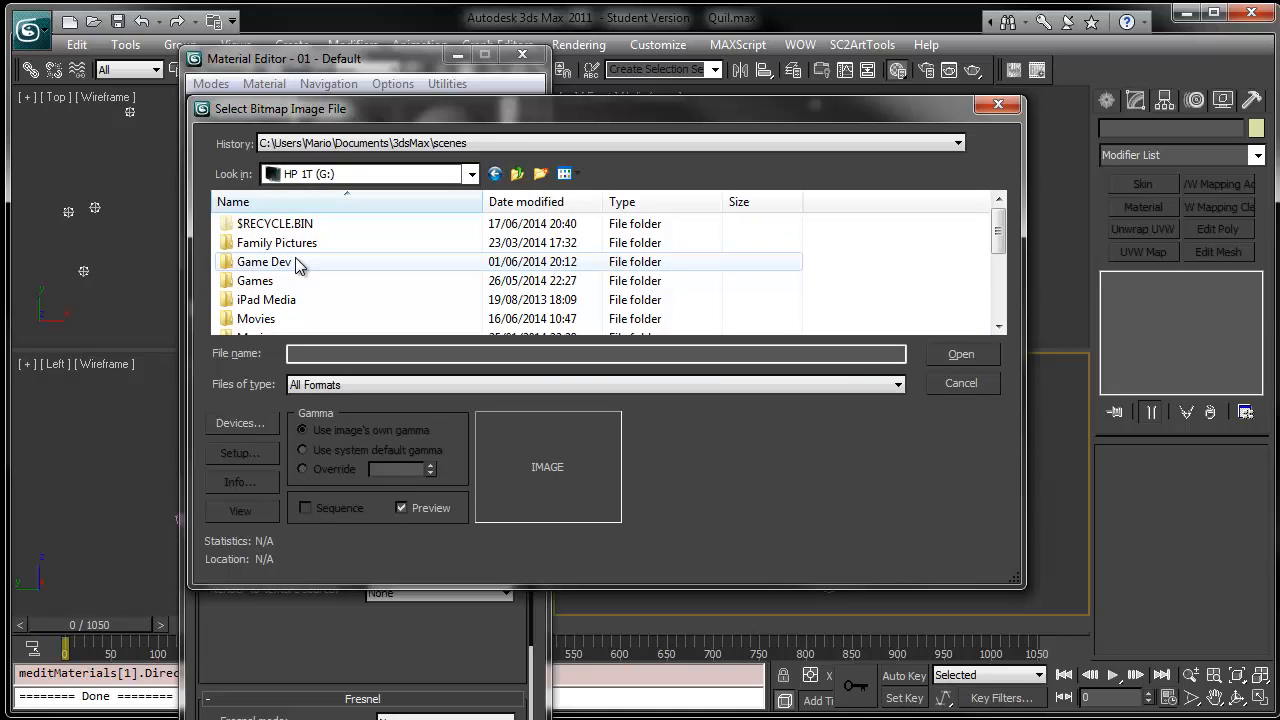
left_click(471, 174)
left_click(395, 386)
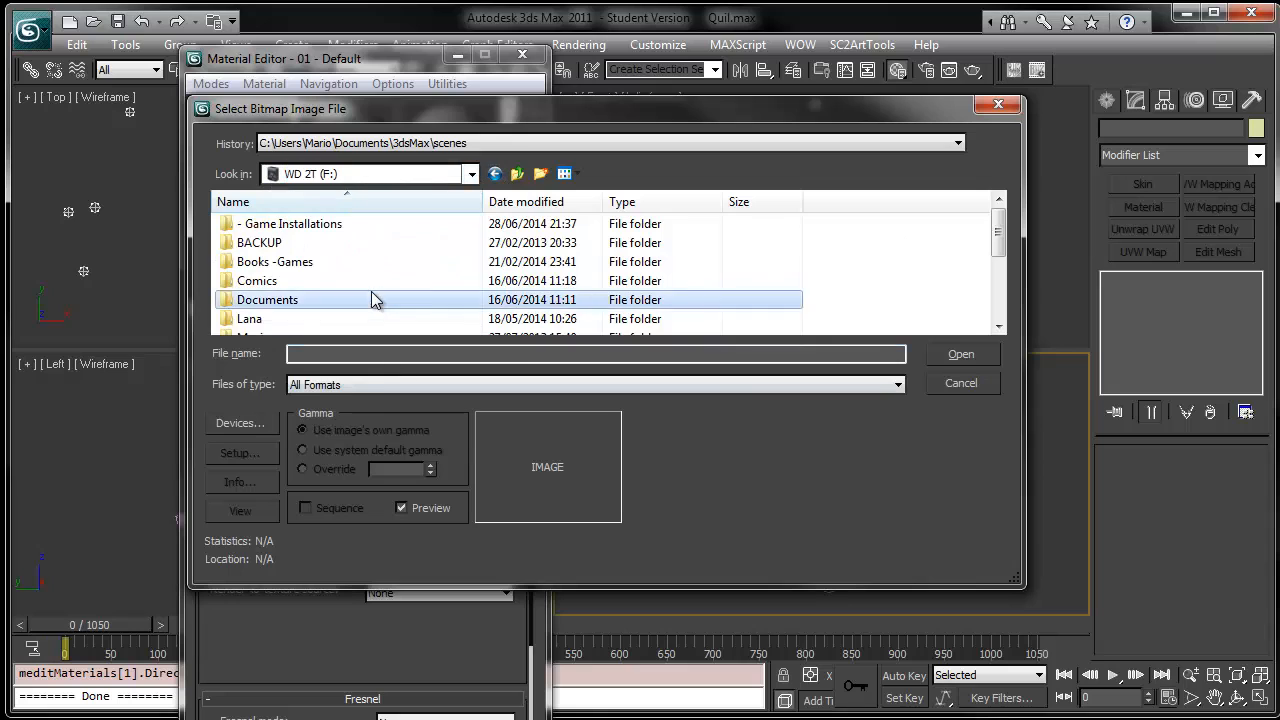
- Navigate through the World Of Warcraft folders into the WoWModelViewer_7.0.5 Export folder
scroll(371, 291, "down", 2)
scroll(371, 291, "down", 1)
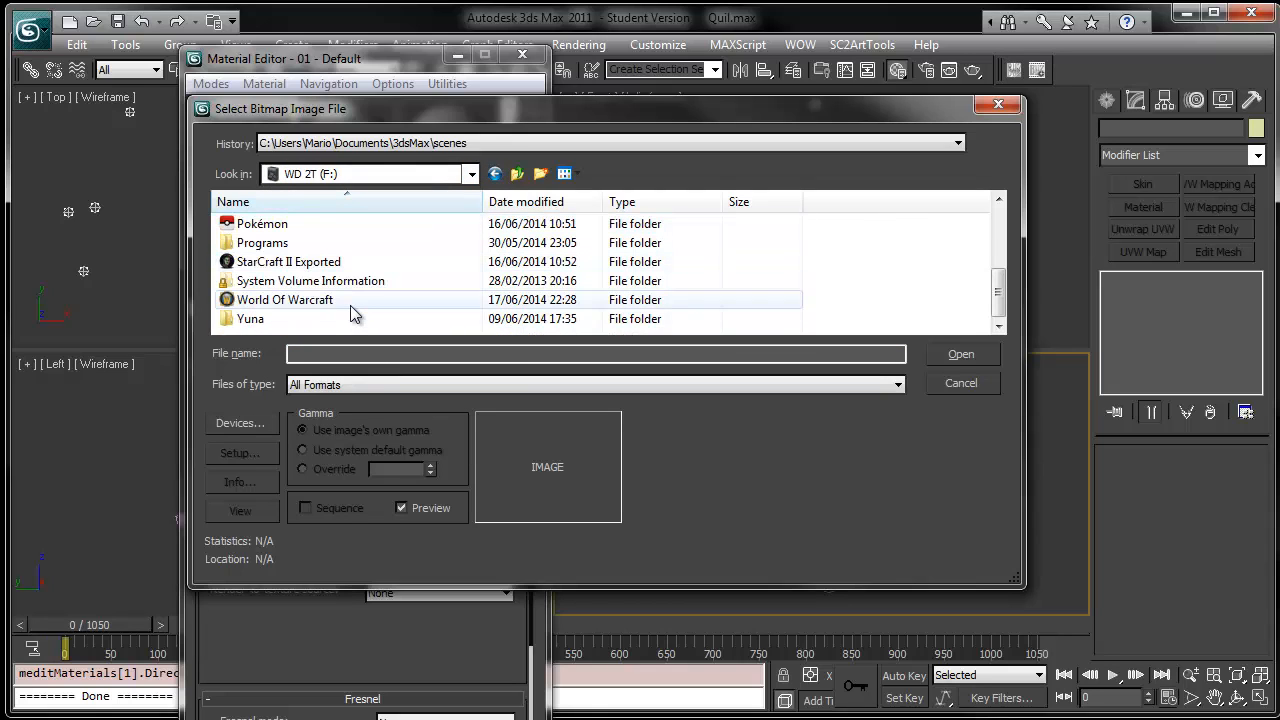
double_click(344, 303)
scroll(344, 305, "up", 1)
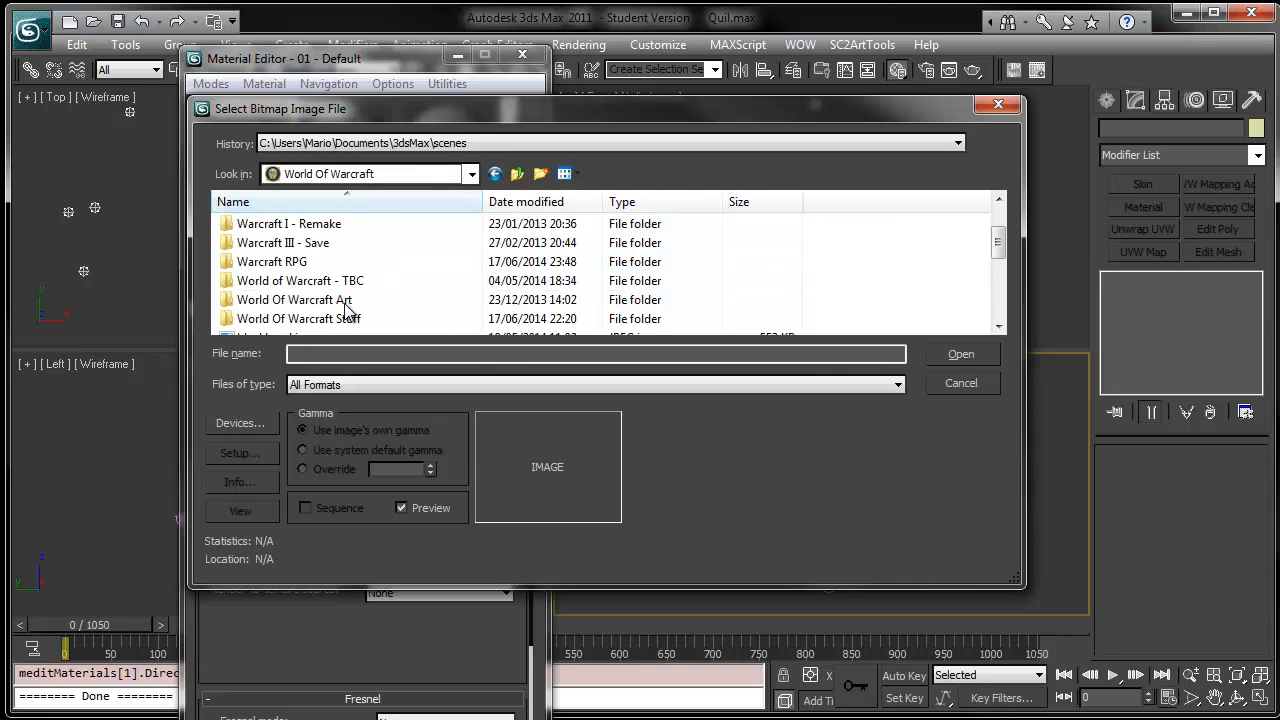
left_click(361, 320)
double_click(361, 320)
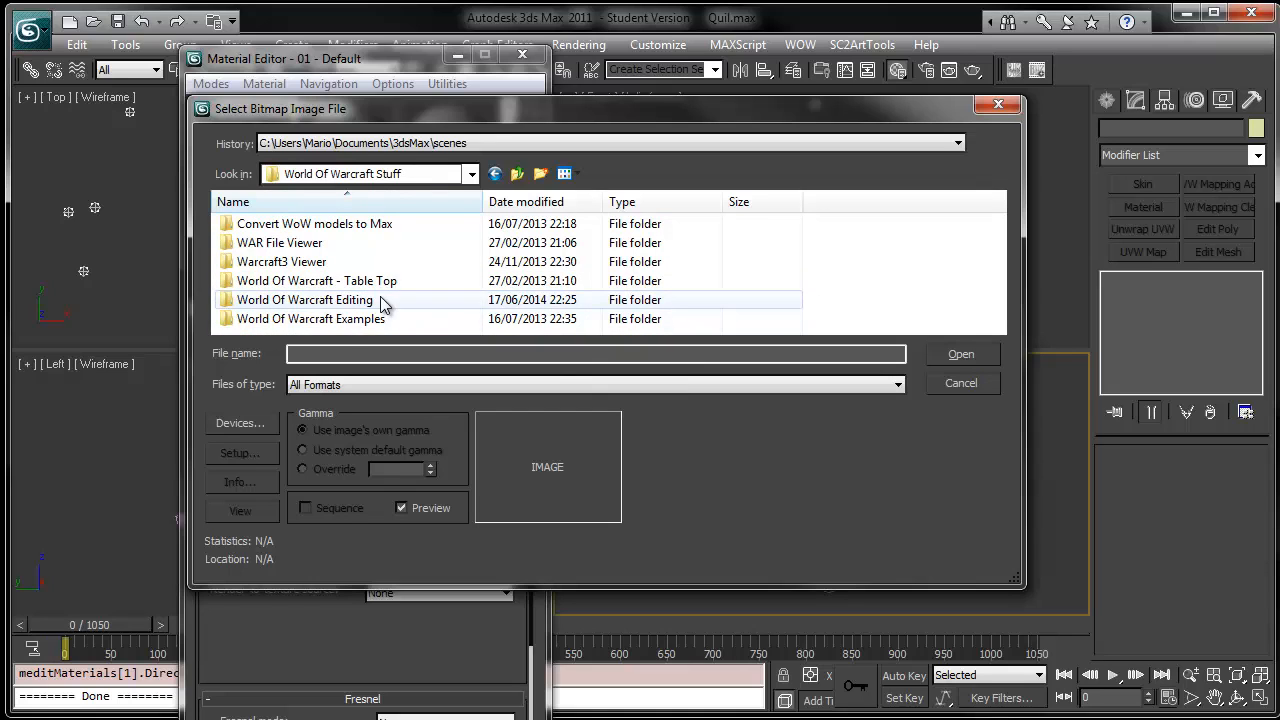
double_click(378, 300)
double_click(338, 302)
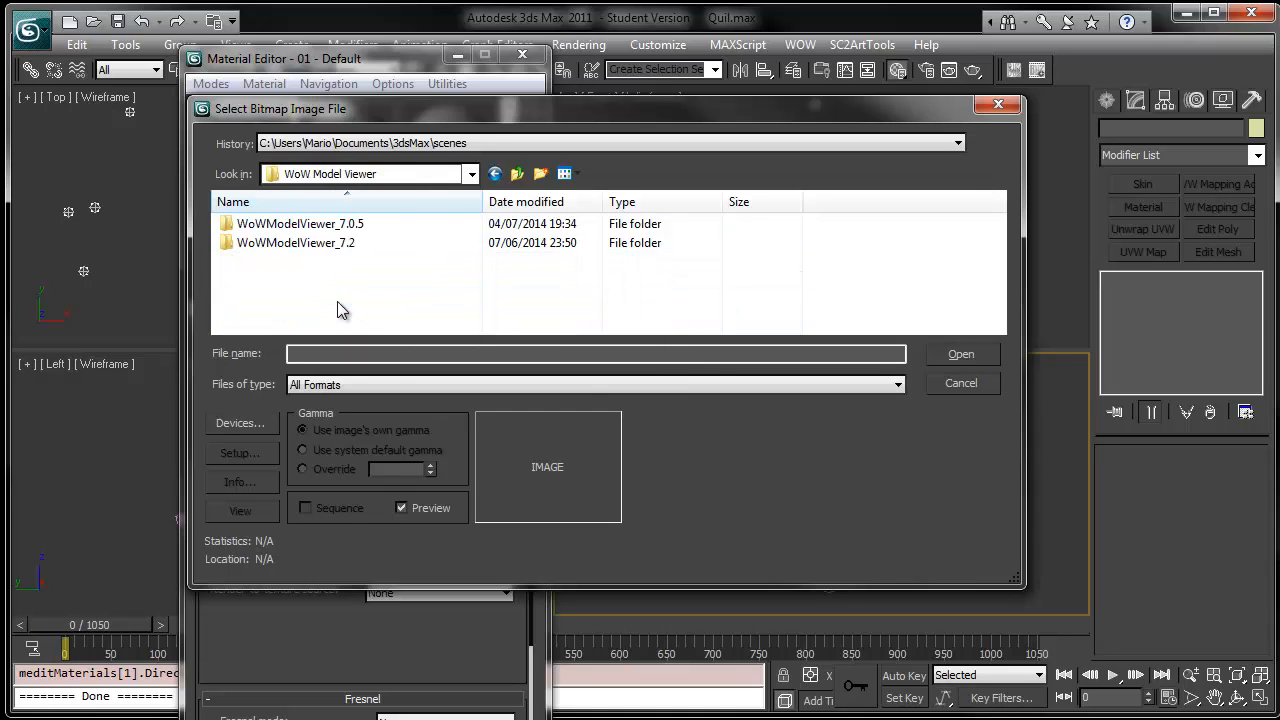
double_click(378, 228)
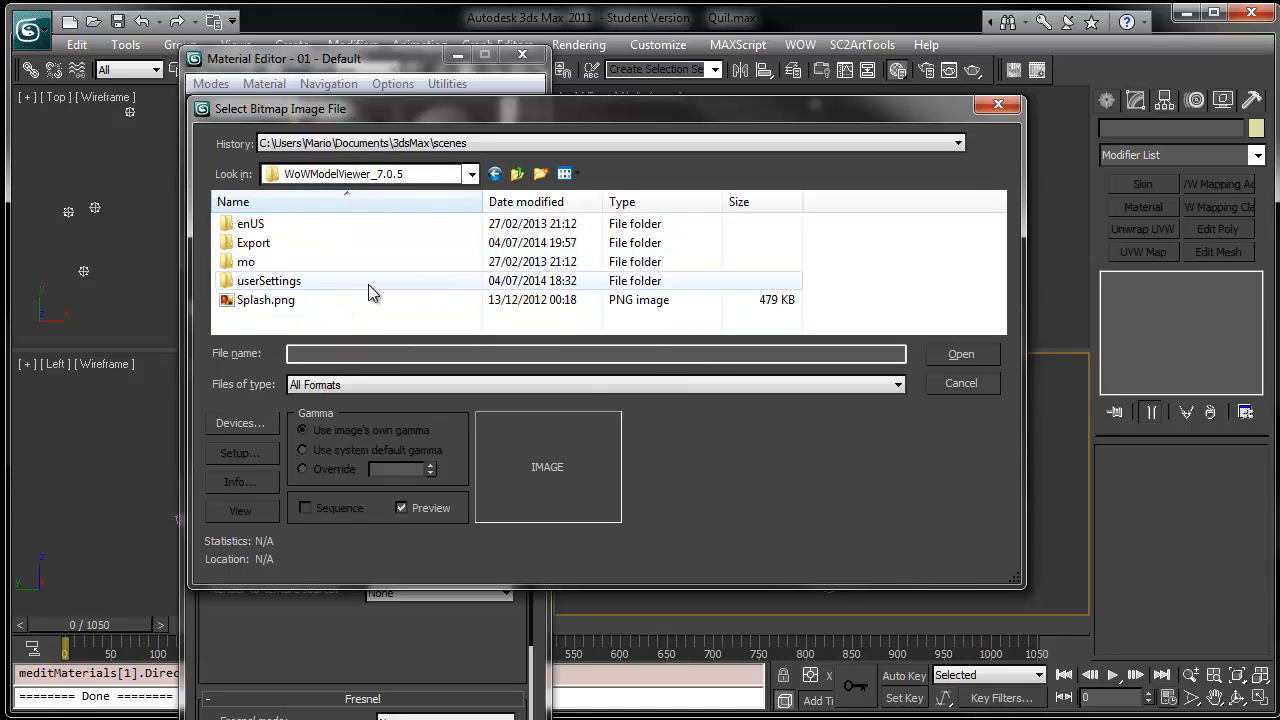
double_click(298, 239)
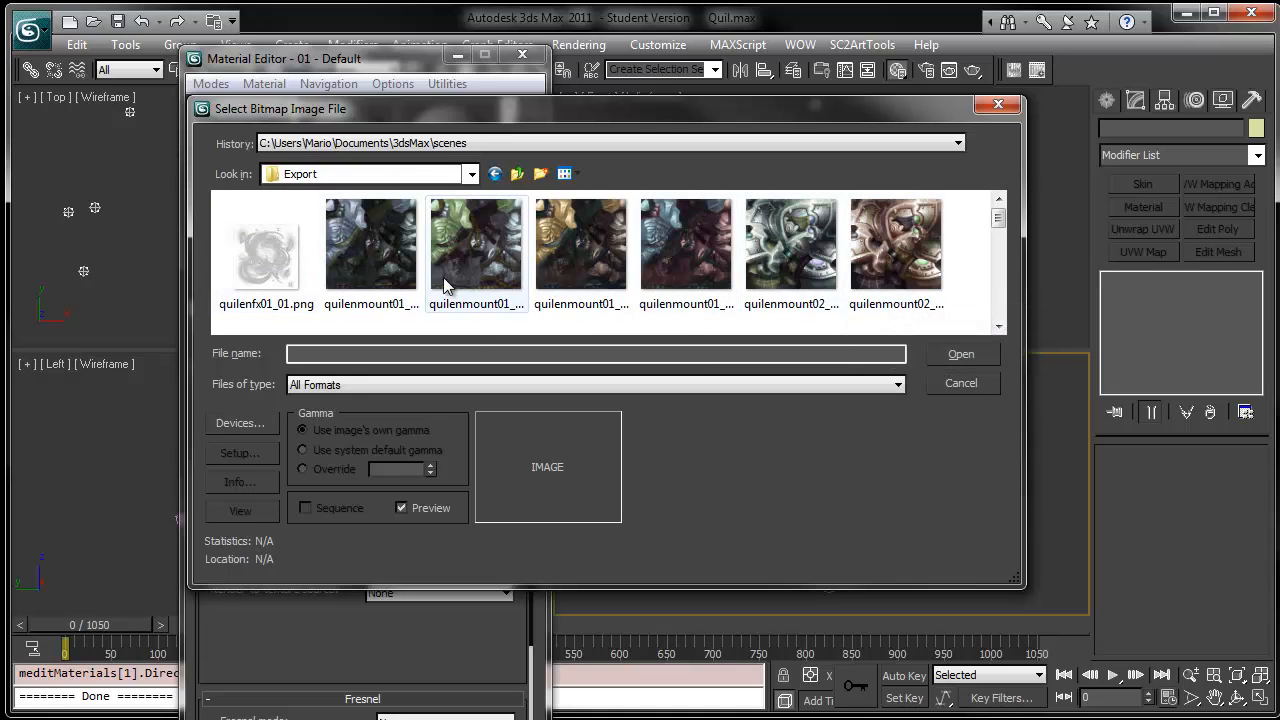
- Scroll through the Export textures and select Quilin_jade2.png
left_click(941, 270)
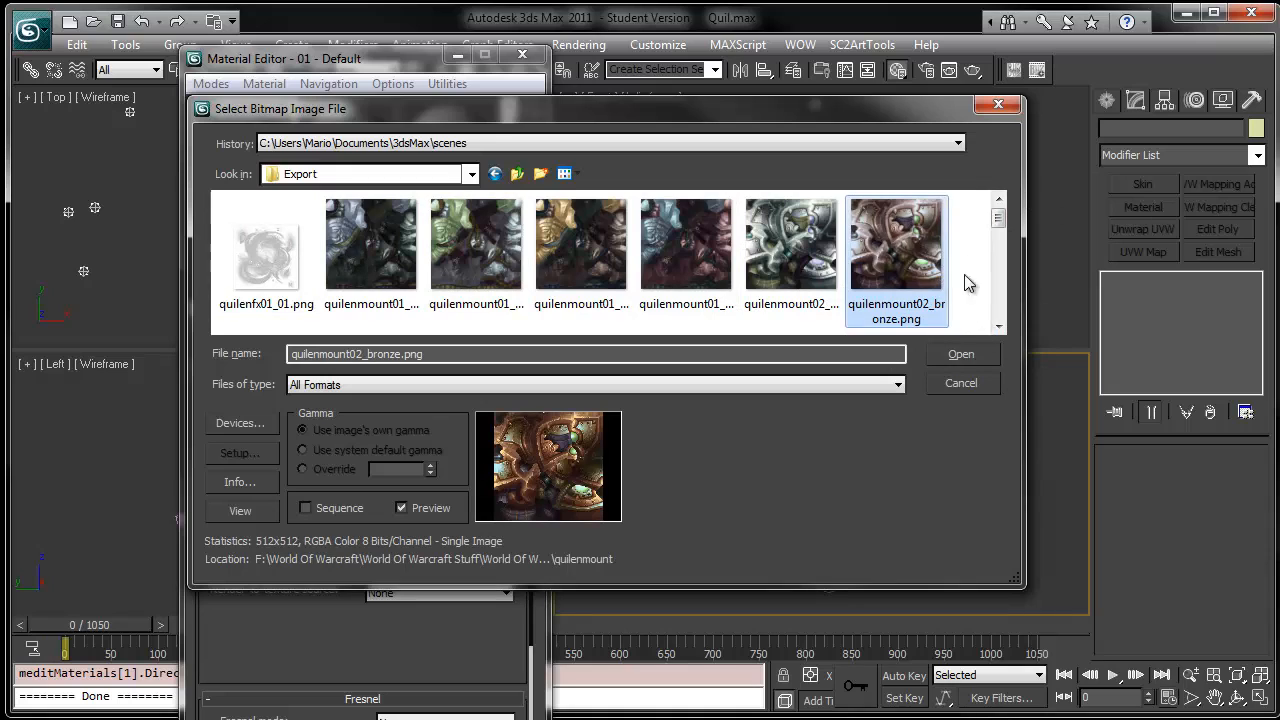
left_click(997, 326)
left_click(997, 327)
left_click(997, 327)
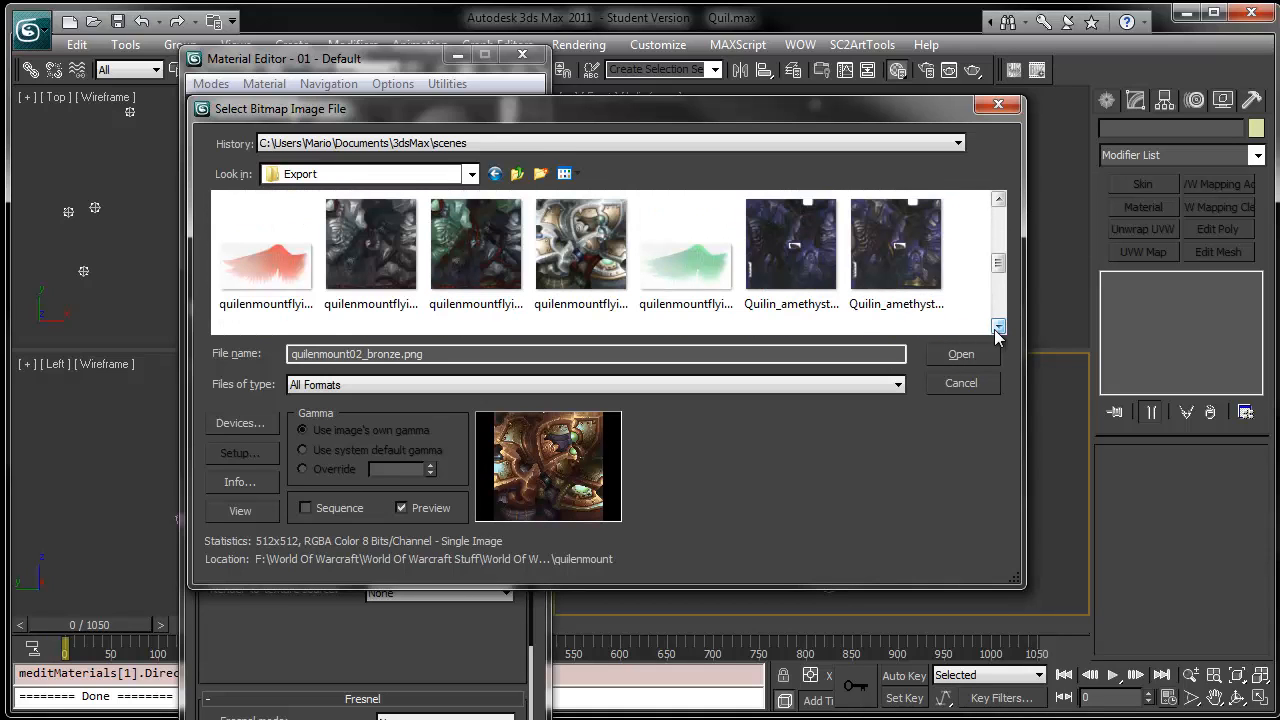
left_click(997, 327)
left_click(997, 327)
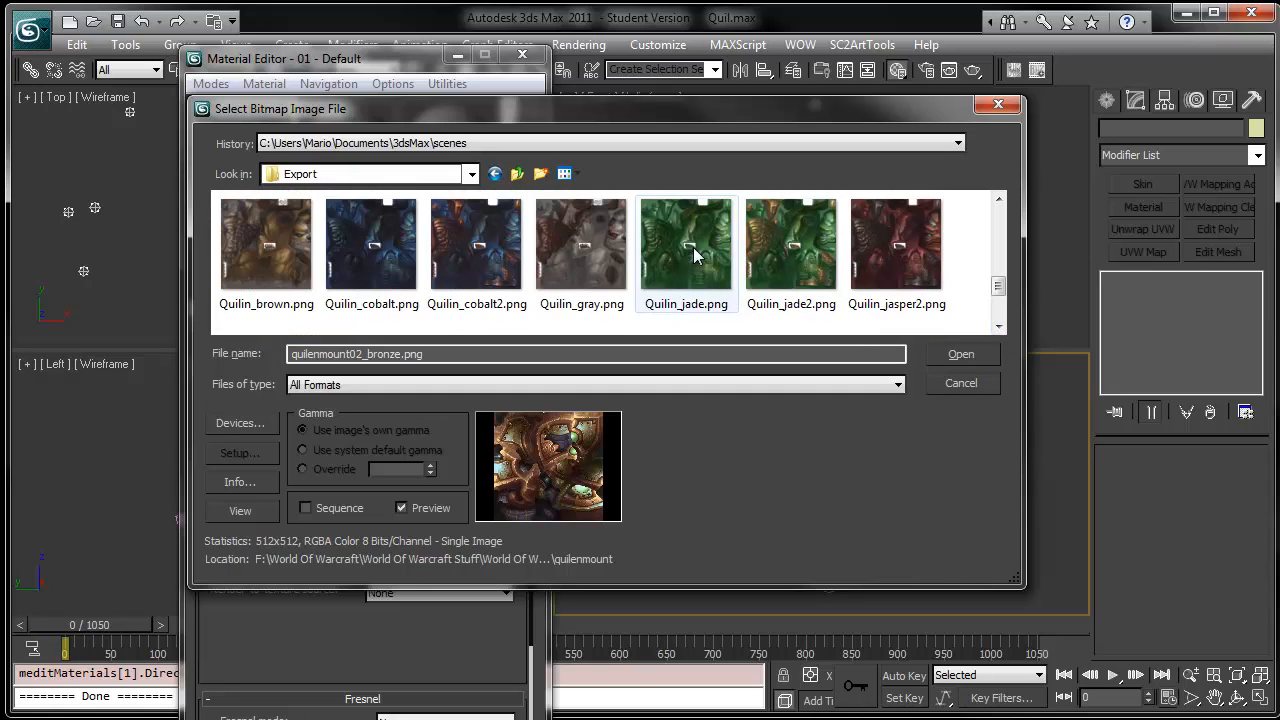
left_click(780, 270)
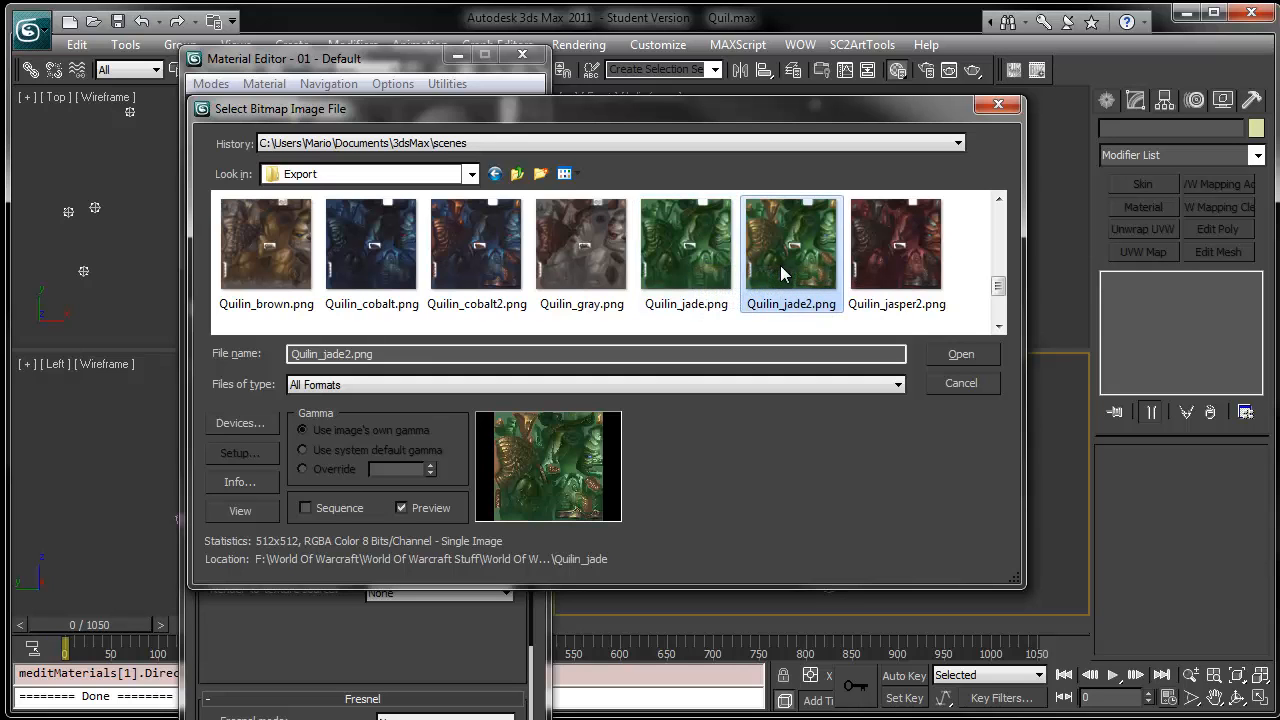
- Preview Quilin_jade2.png with its alpha channel, then open it as the Diffuse bitmap
left_click(238, 511)
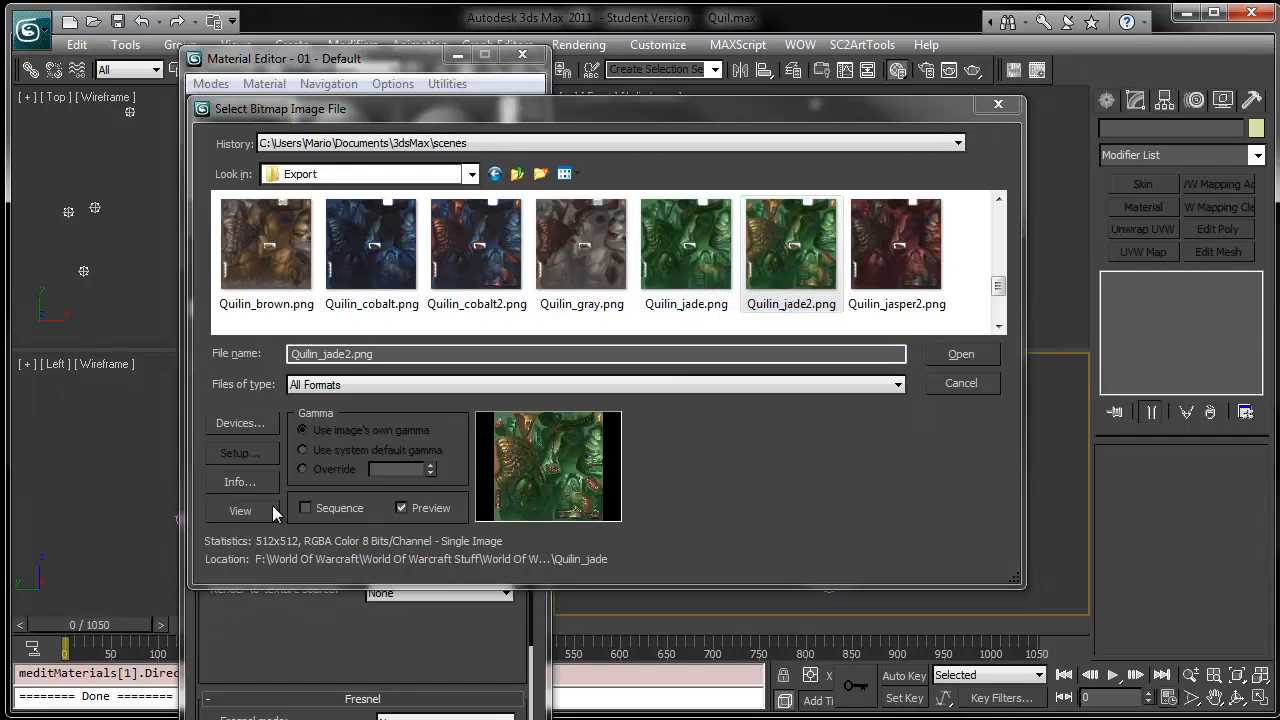
left_click_drag(1124, 278, 511, 71)
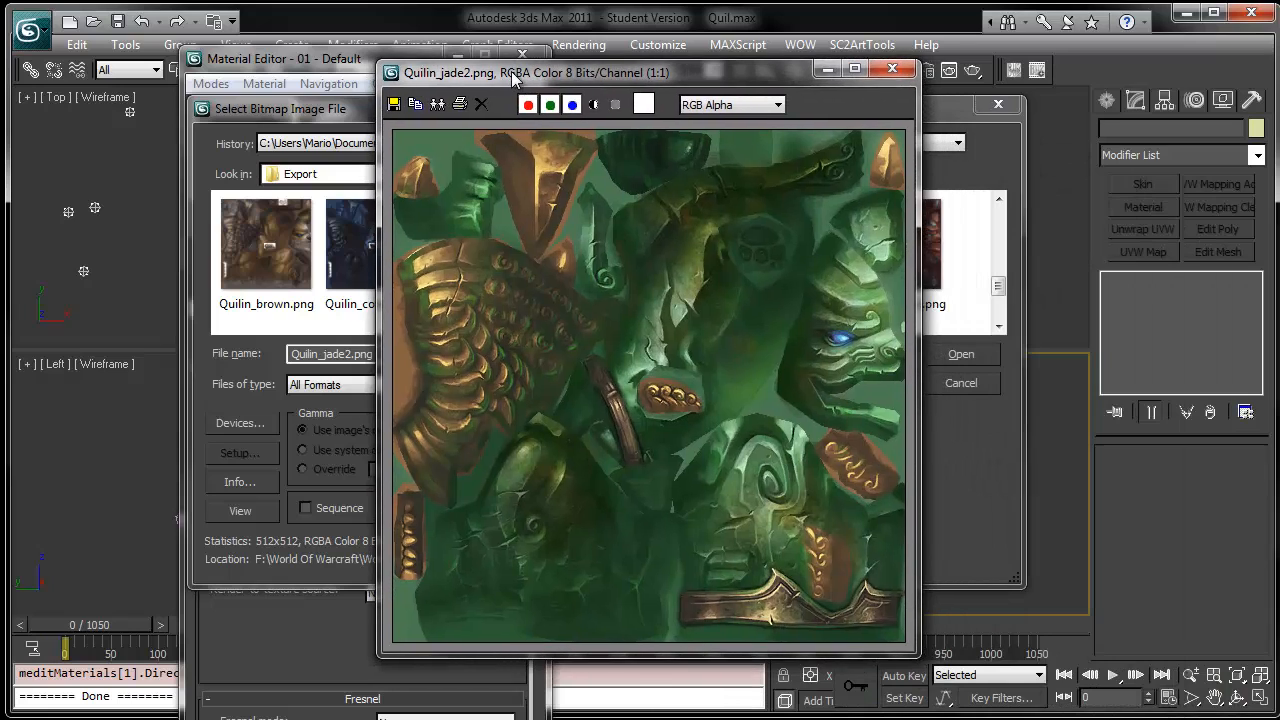
left_click(595, 105)
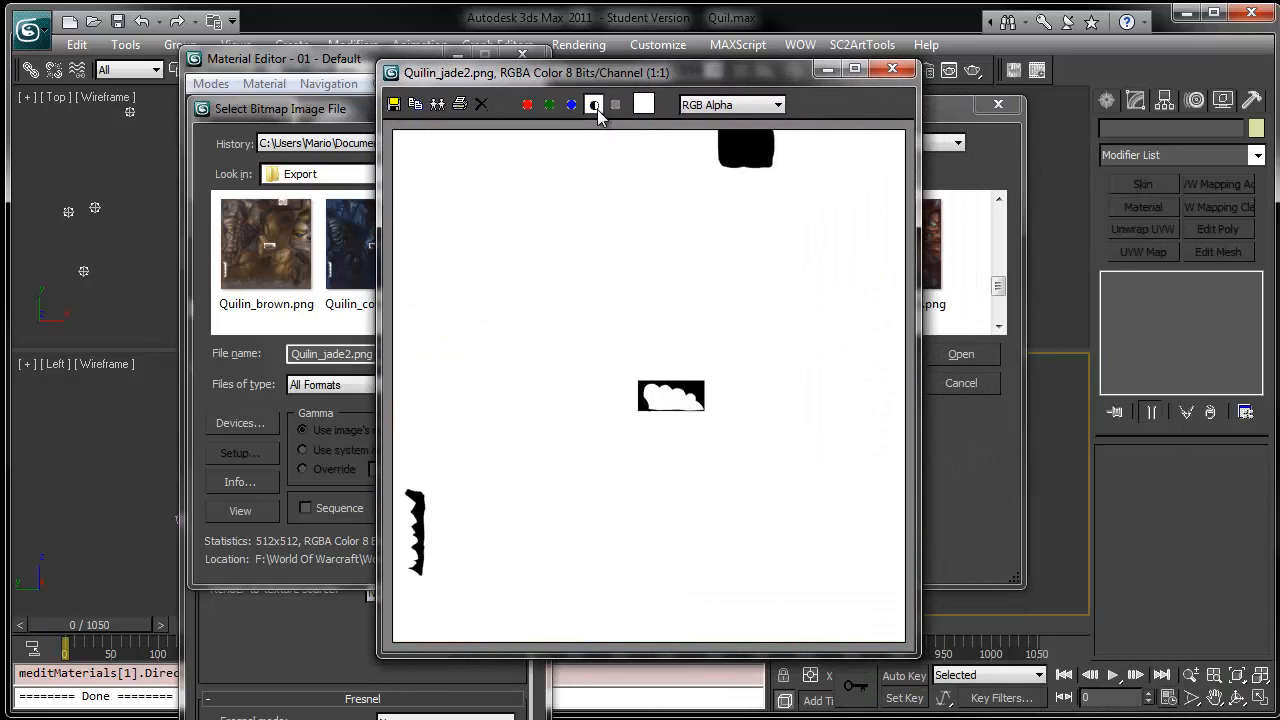
left_click(595, 106)
left_click(595, 106)
left_click(595, 106)
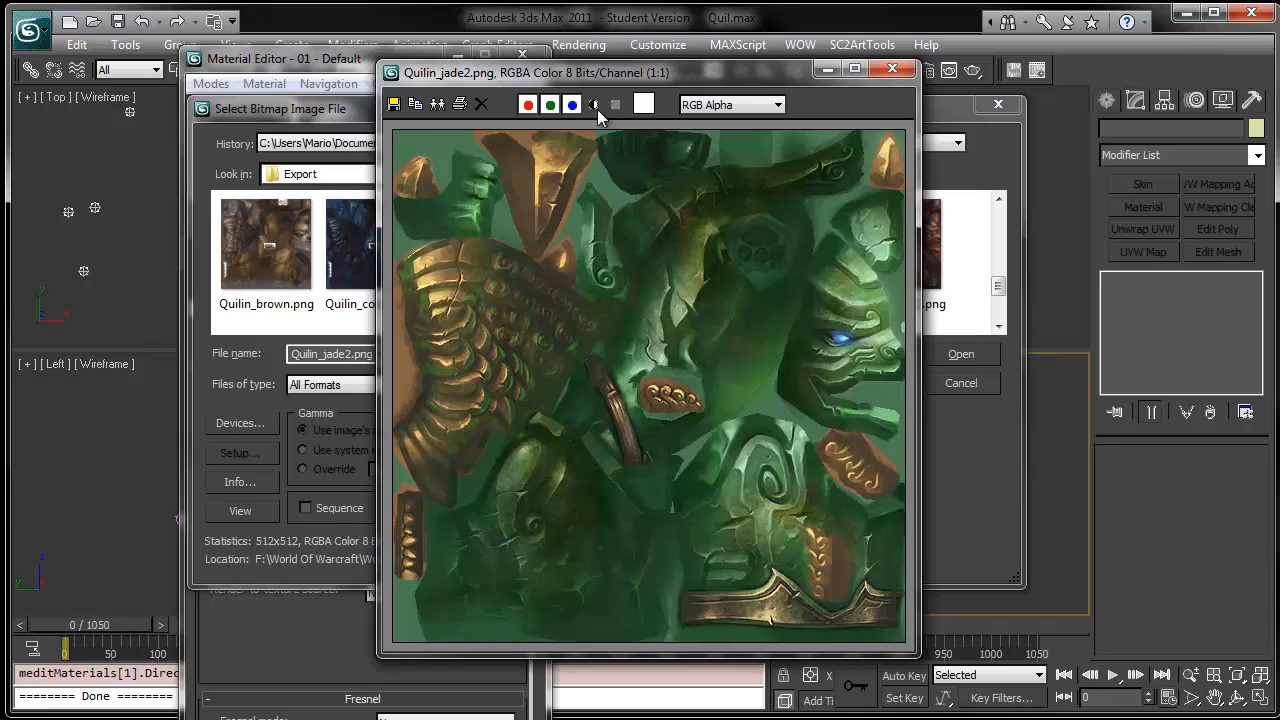
left_click(890, 70)
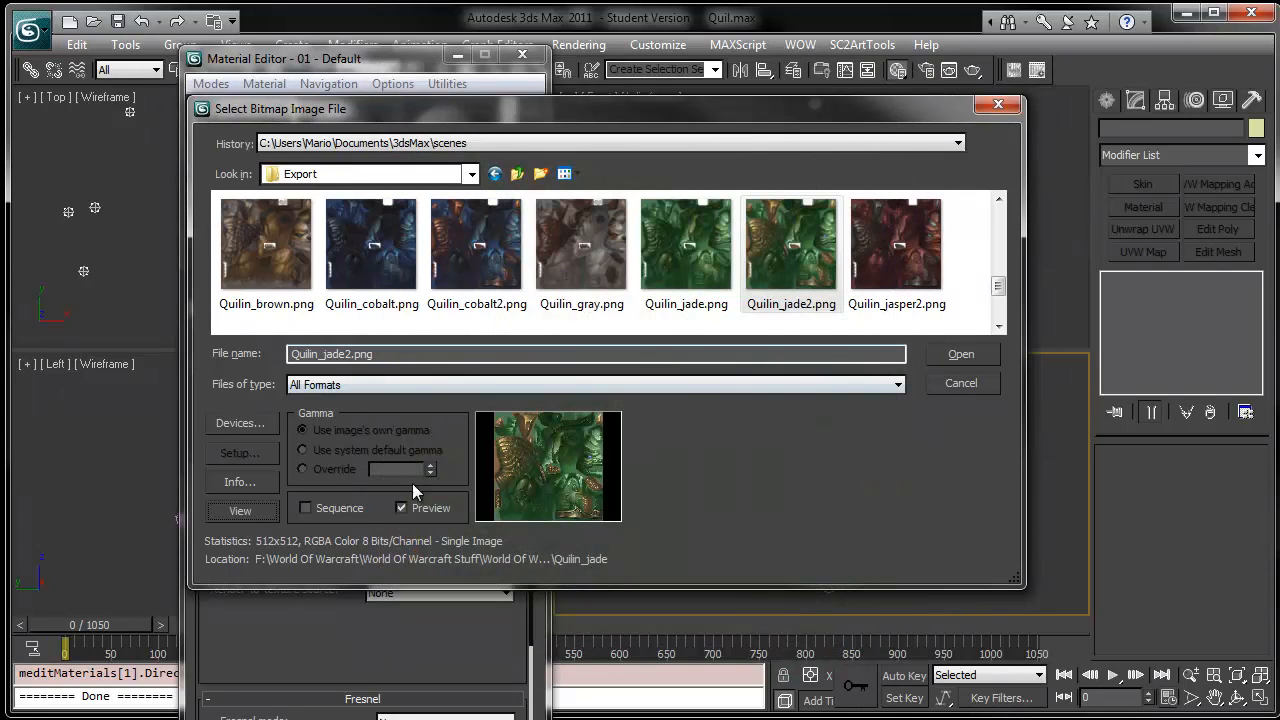
left_click(955, 355)
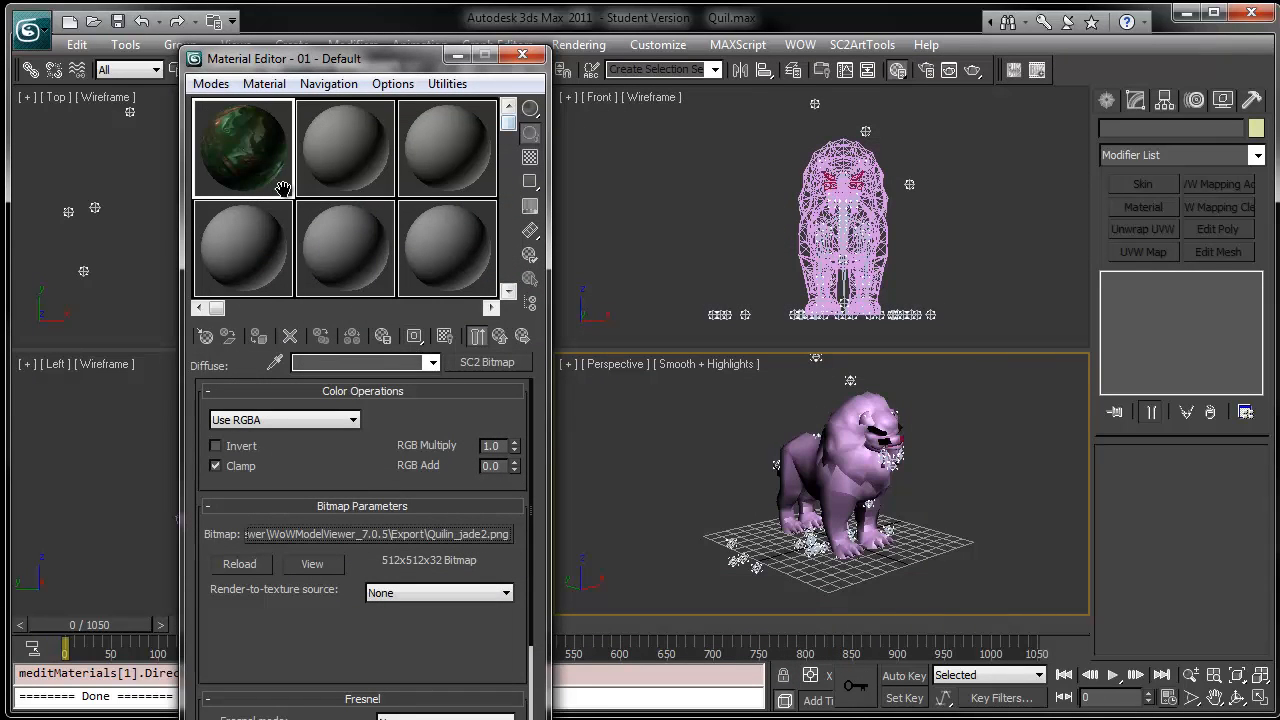
- Select the quilin body mesh and assign the first material to it
left_click(875, 163)
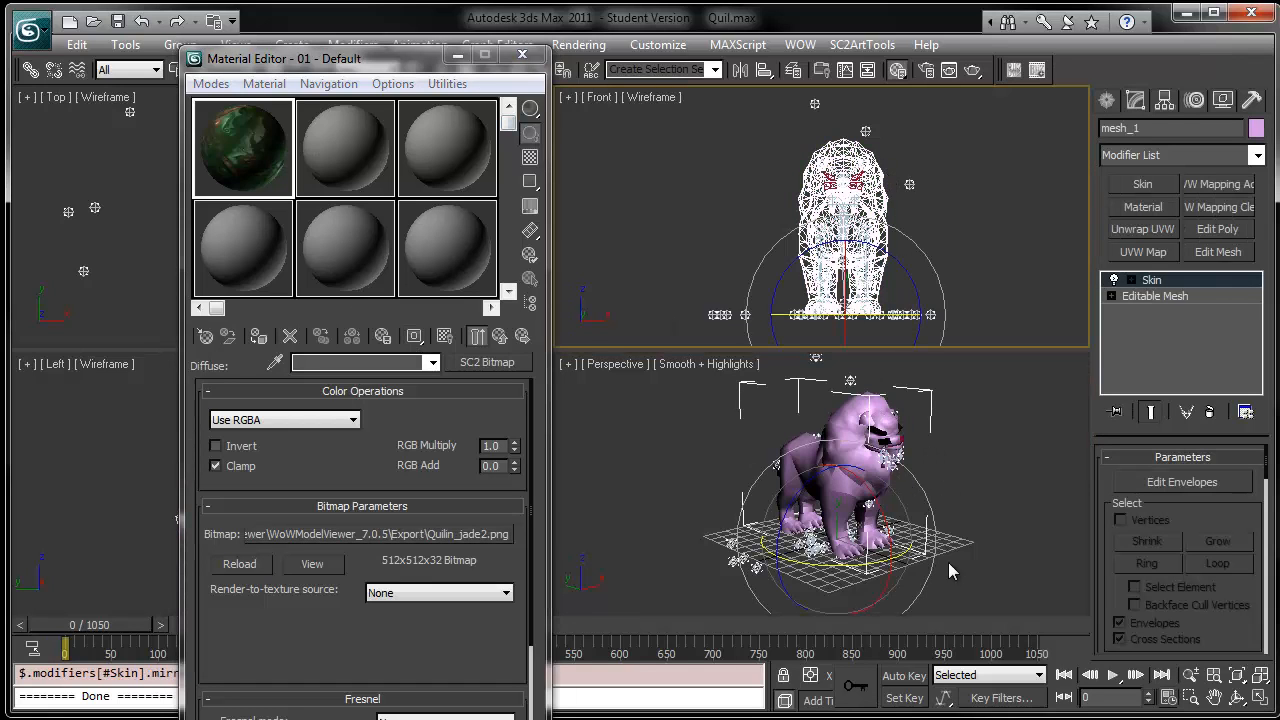
middle_click_drag(948, 562, 910, 577)
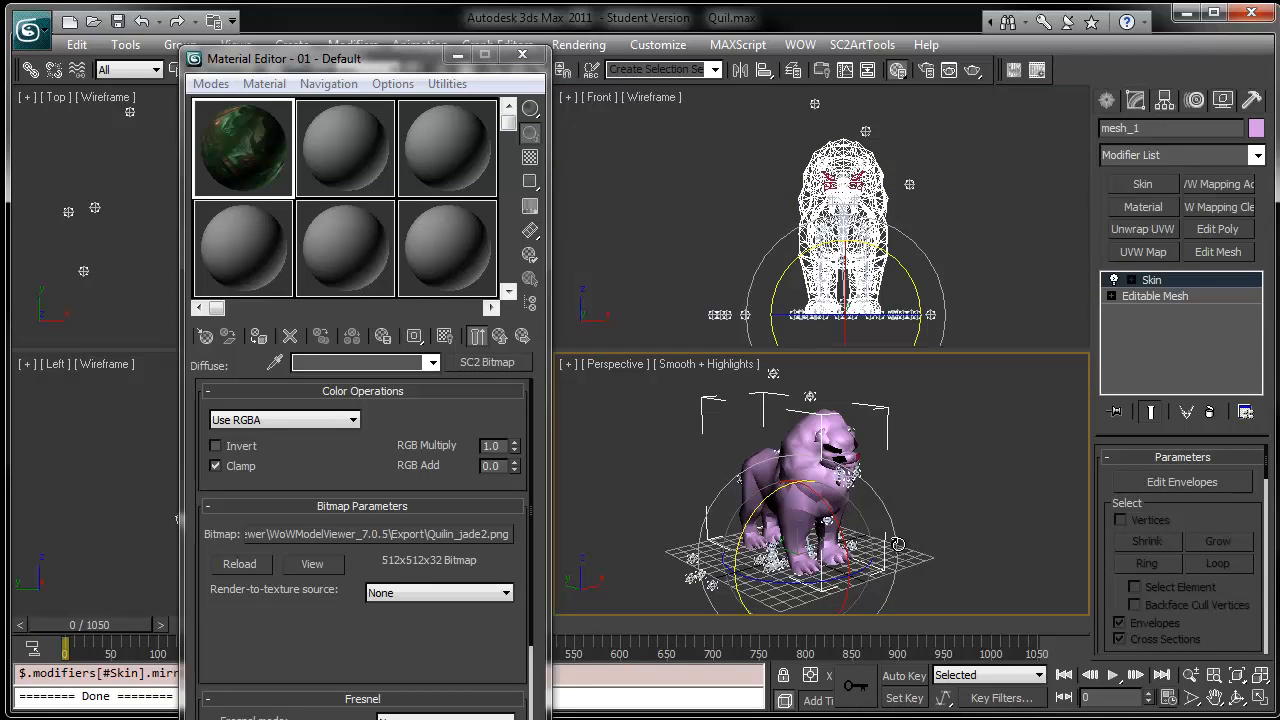
key("w")
scroll(875, 518, "up", 5)
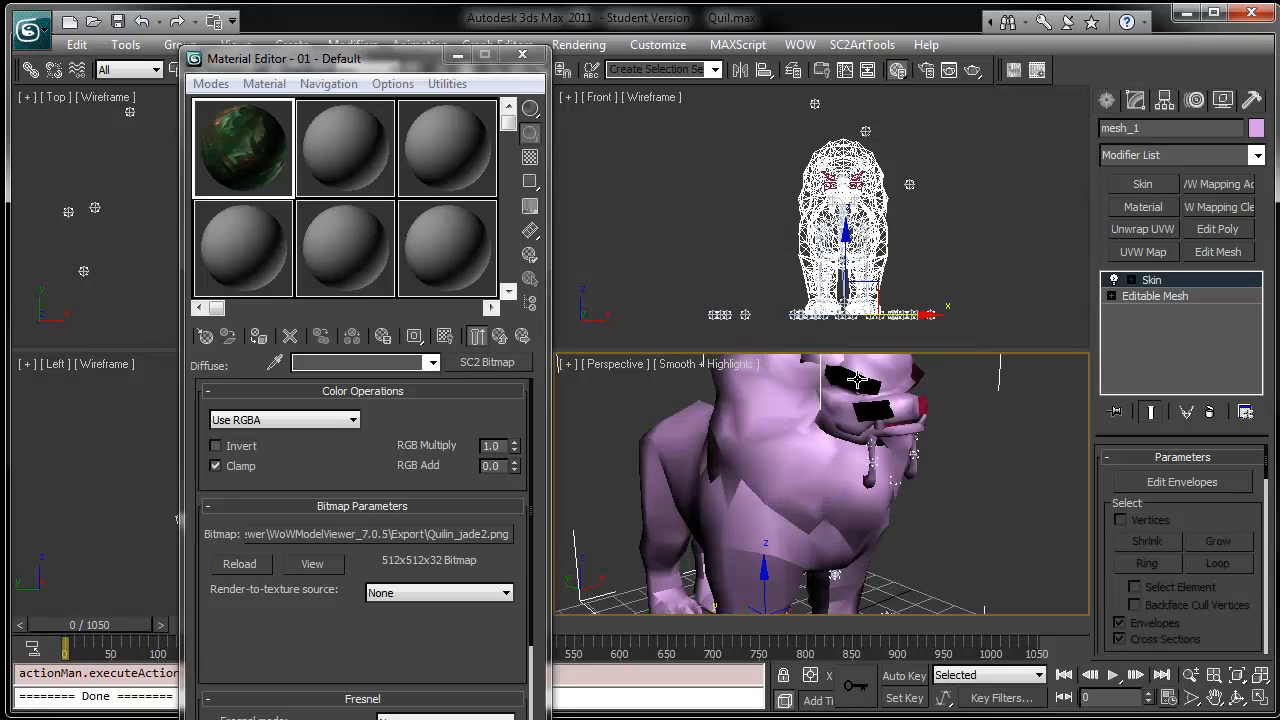
left_click(260, 342)
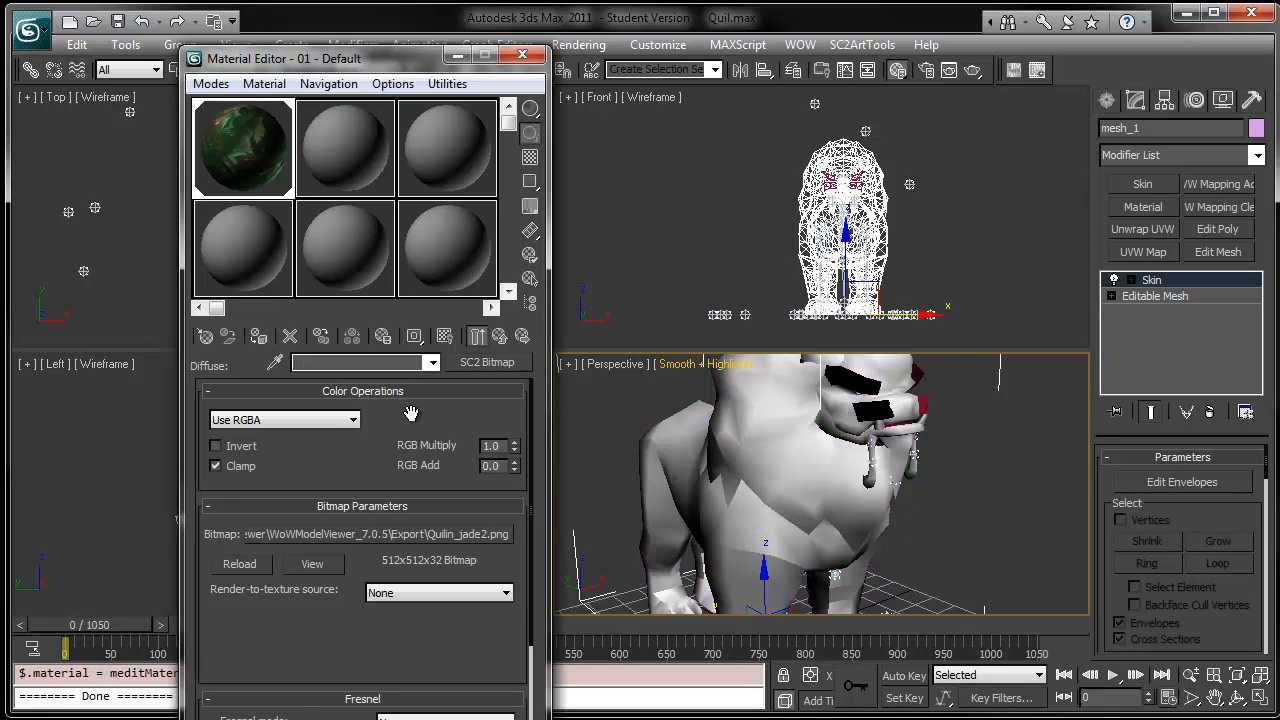
- Show the material's map in the viewport
middle_click_drag(826, 488, 831, 540, "alt")
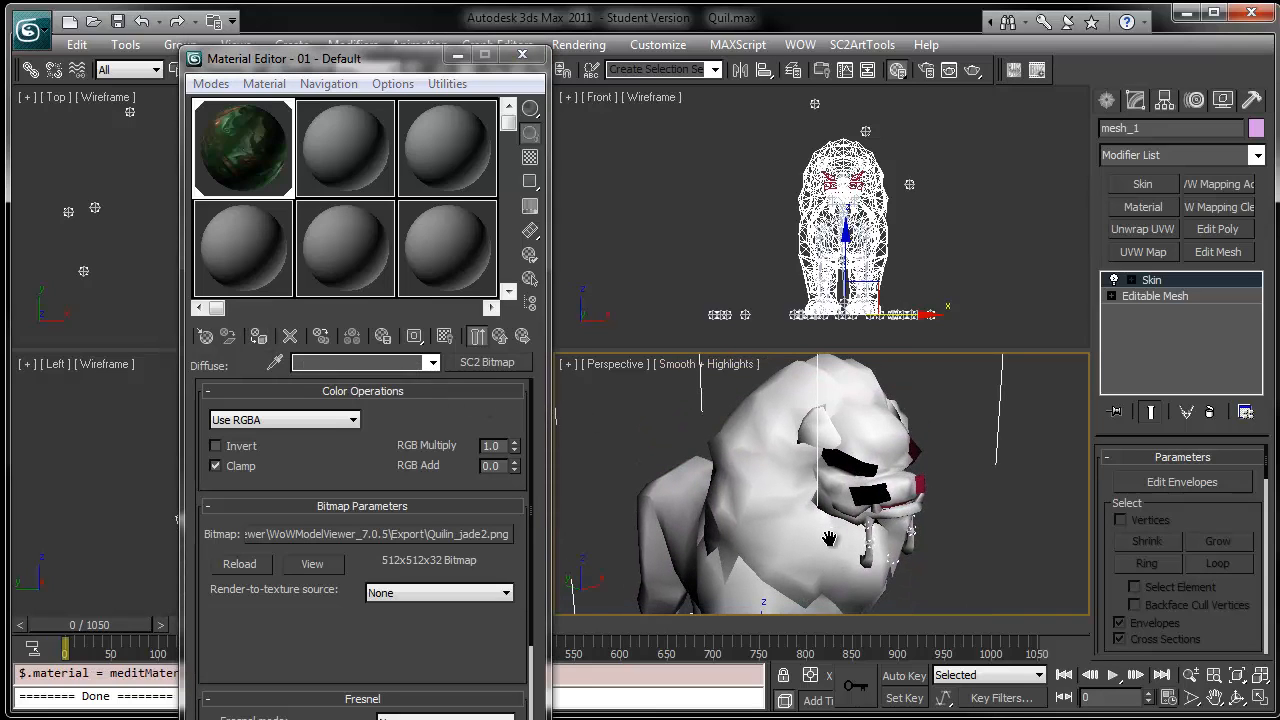
left_click(444, 336)
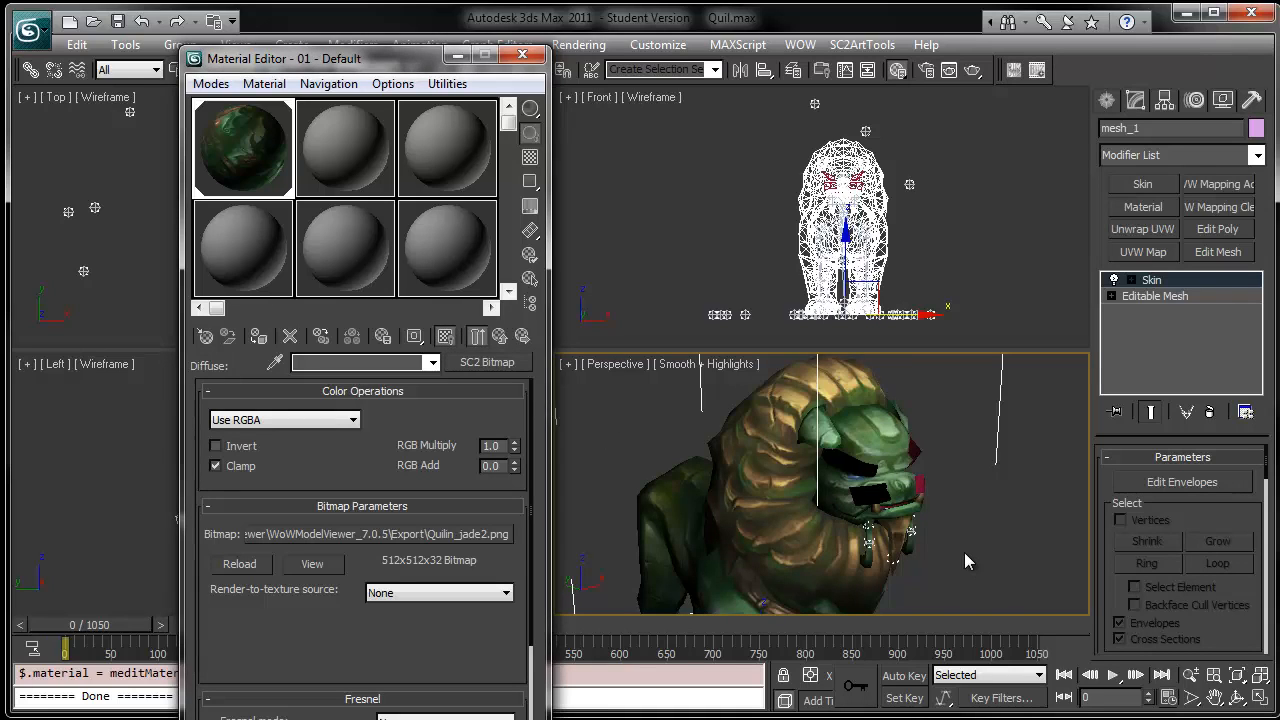
mouse_move(964, 552)
middle_mouse_down()
mouse_move(976, 487)
mouse_move(959, 532)
middle_mouse_up()
scroll(959, 532, "up", 5)
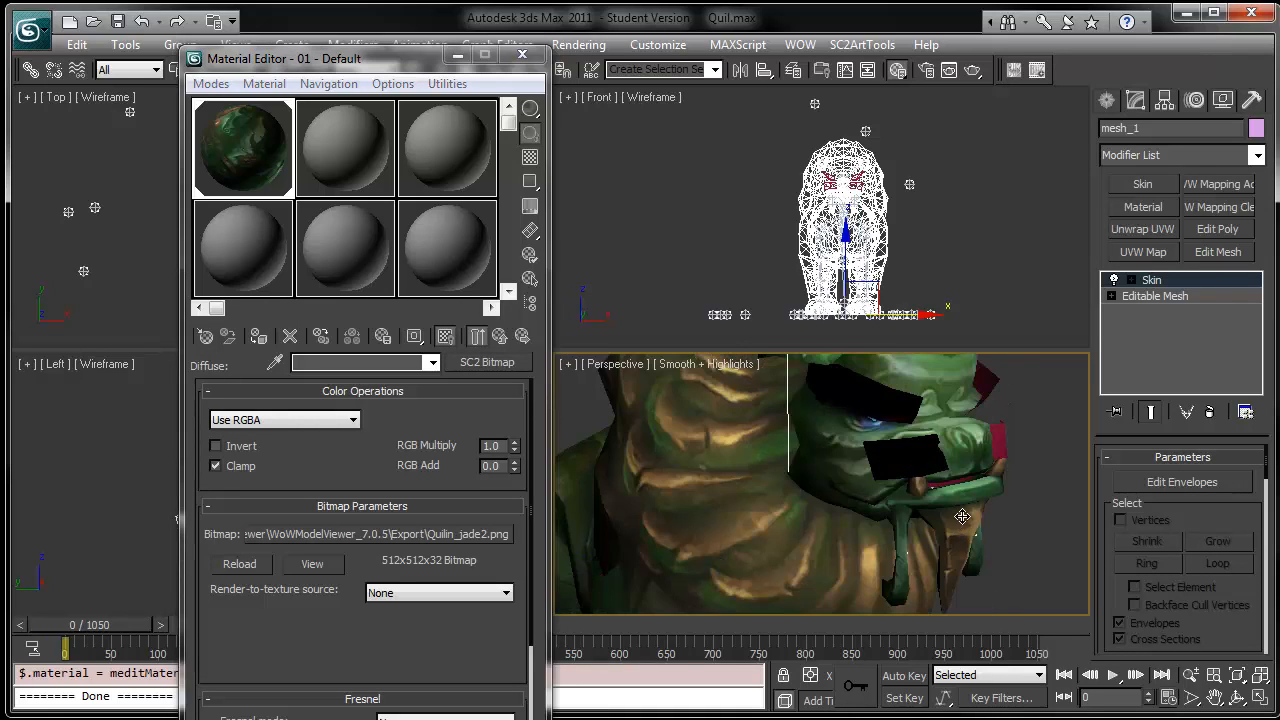
- Select the mesh_2 object and make the second sample slot an SC2 Standard Material
left_click(880, 406)
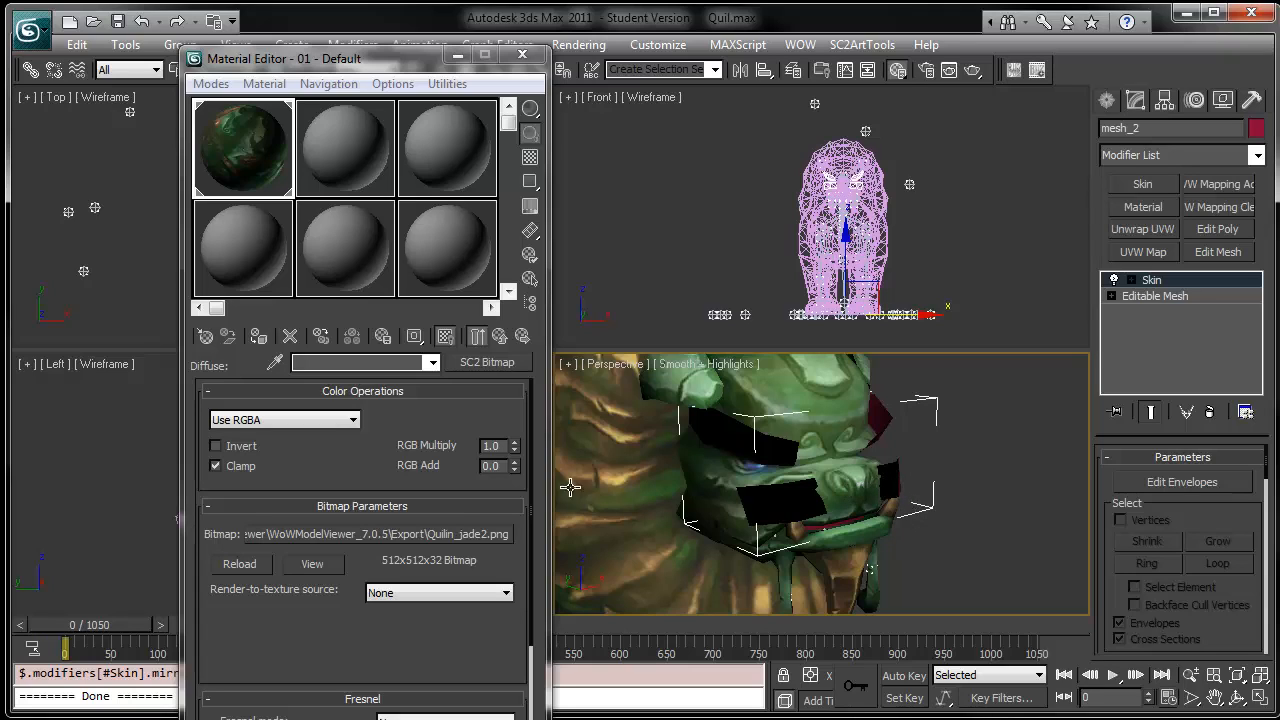
left_click(350, 146)
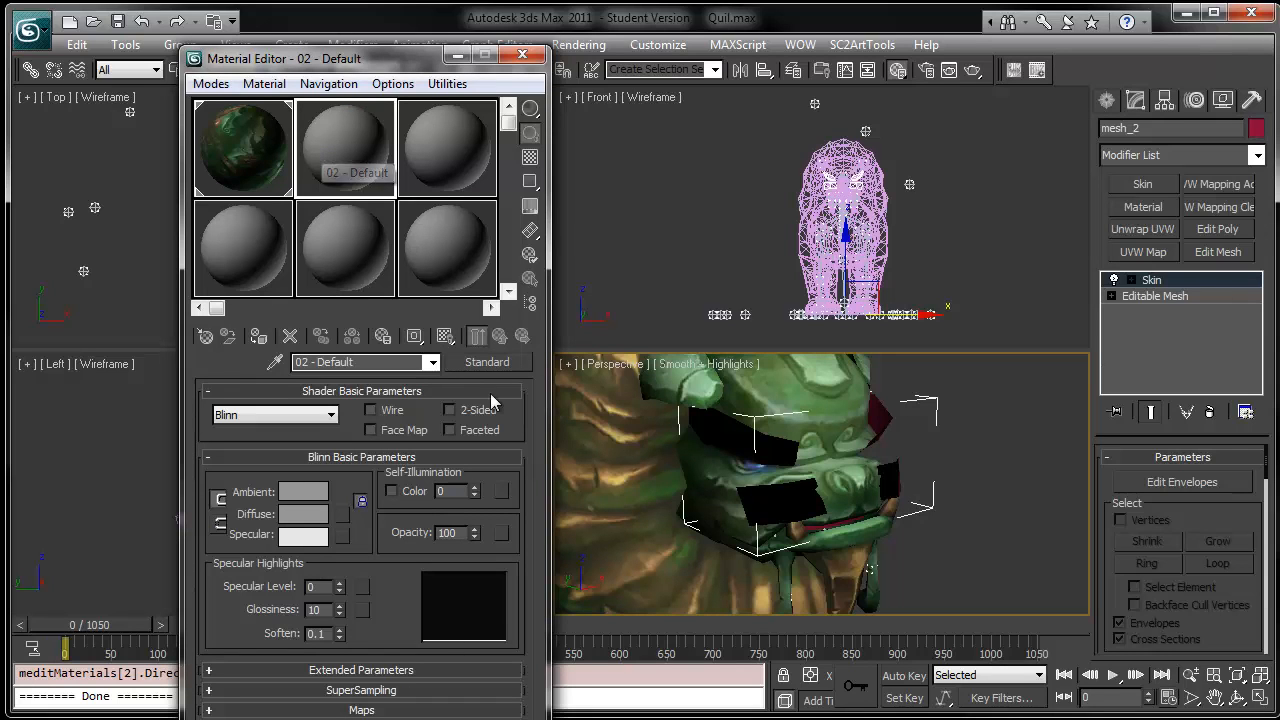
left_click(494, 363)
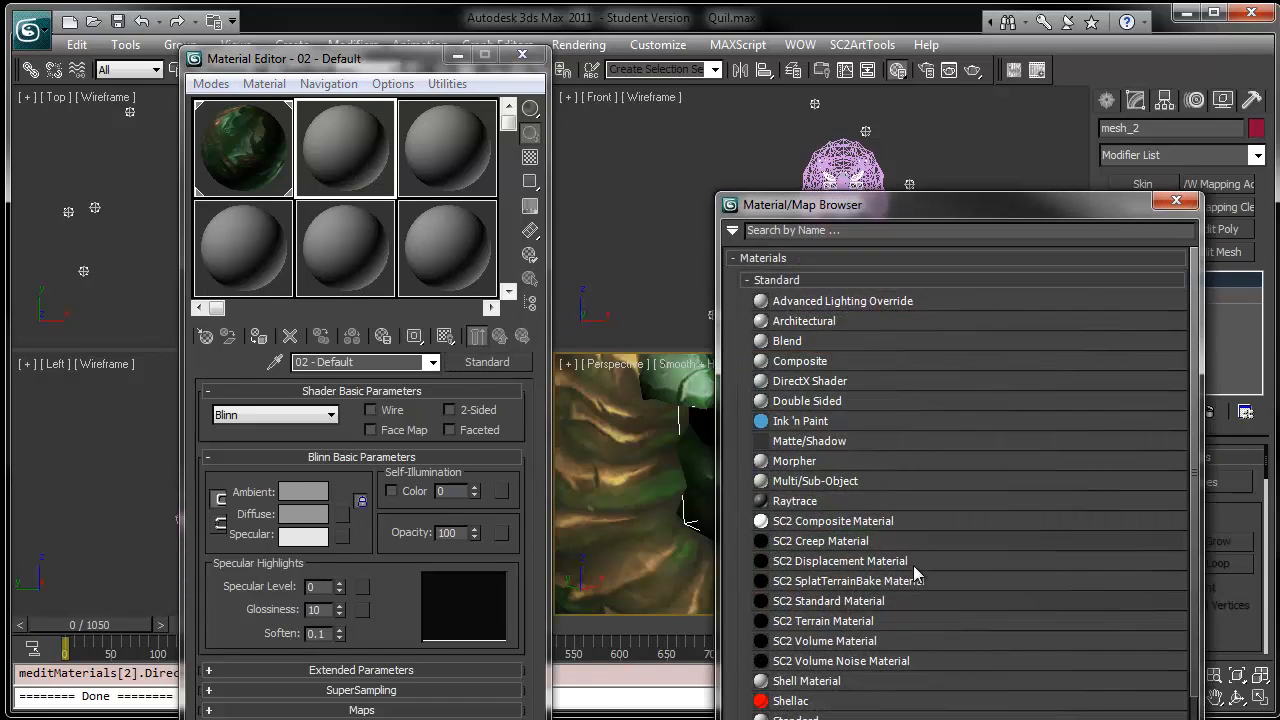
double_click(820, 605)
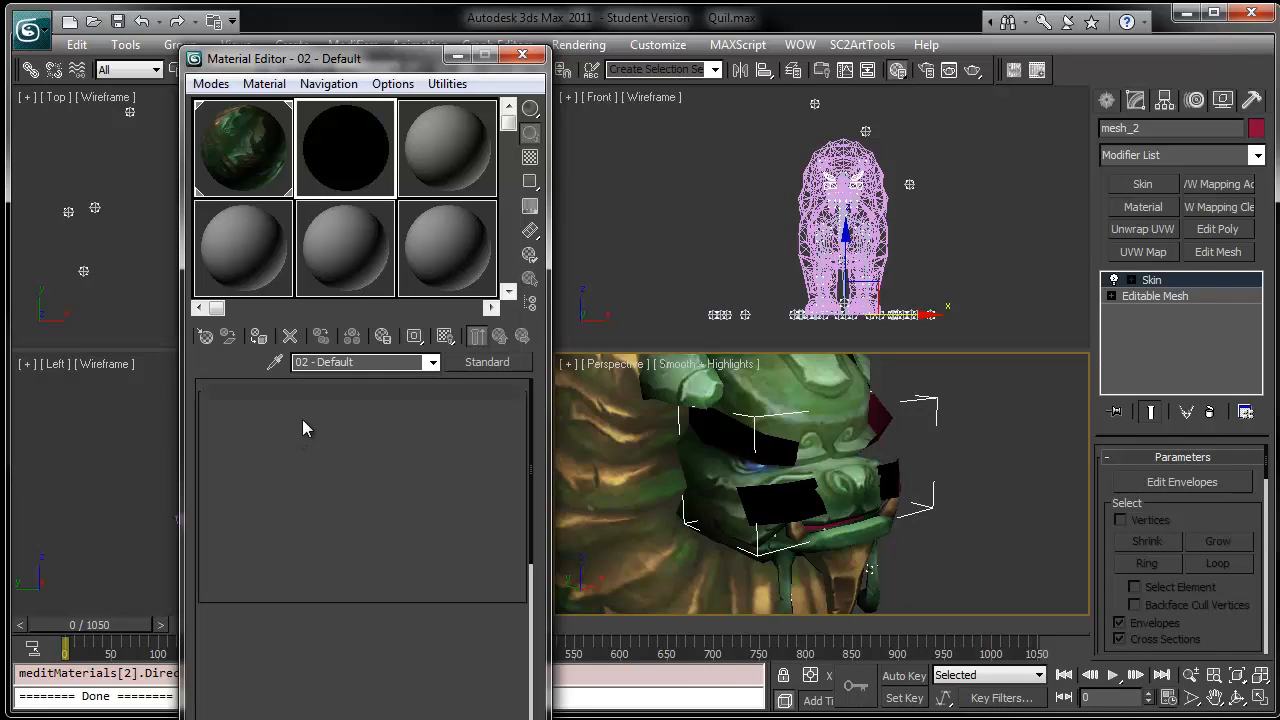
- Set the second material's modes to Mask and Blend
left_click(300, 421)
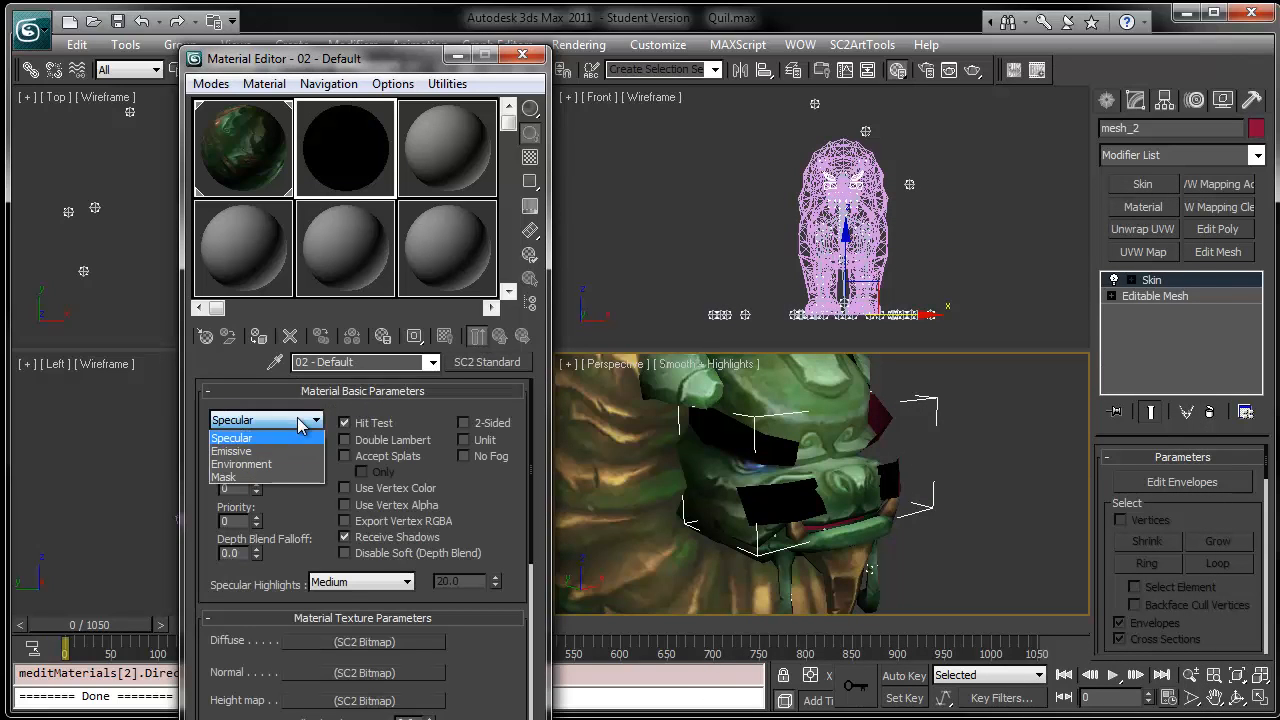
left_click(262, 477)
left_click(298, 450)
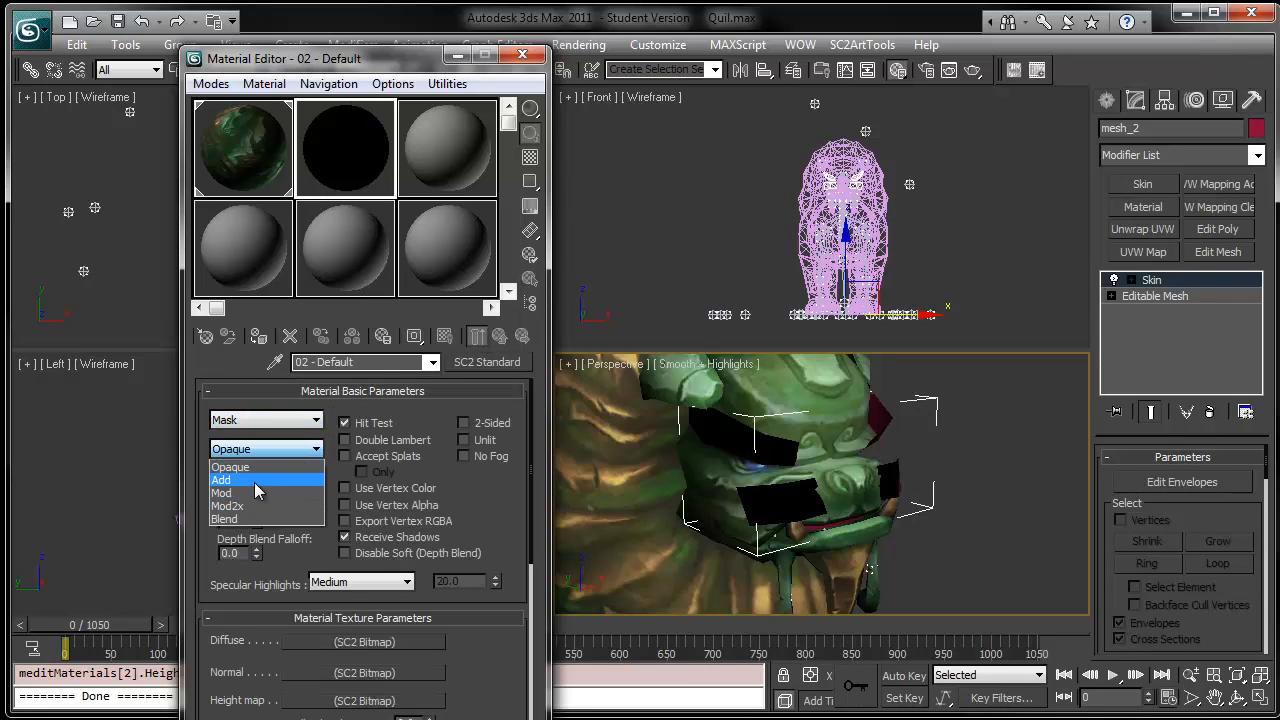
left_click(257, 519)
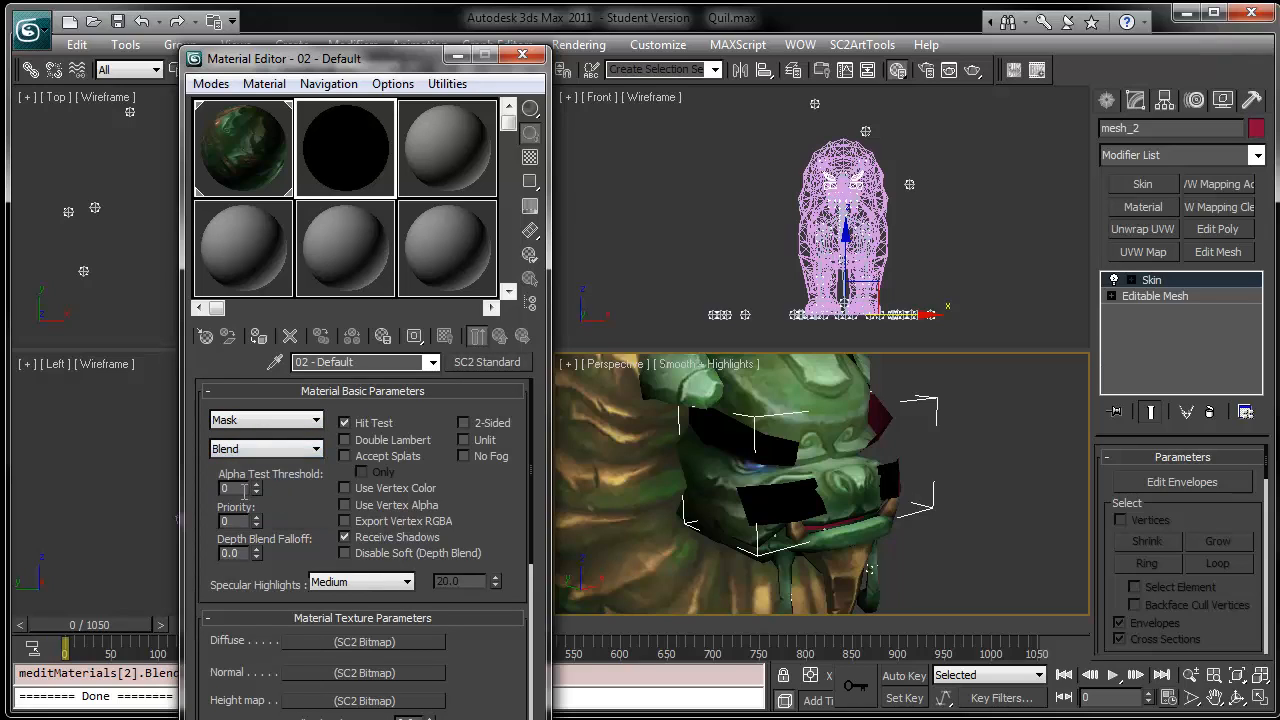
- Set the Alpha Test Threshold to 10 and the Priority to 2
type("10")
key("Tab")
type("2")
- Load Quilin_jade2.png as the second material's Diffuse SC2 Bitmap
left_click_drag(497, 509, 475, 369)
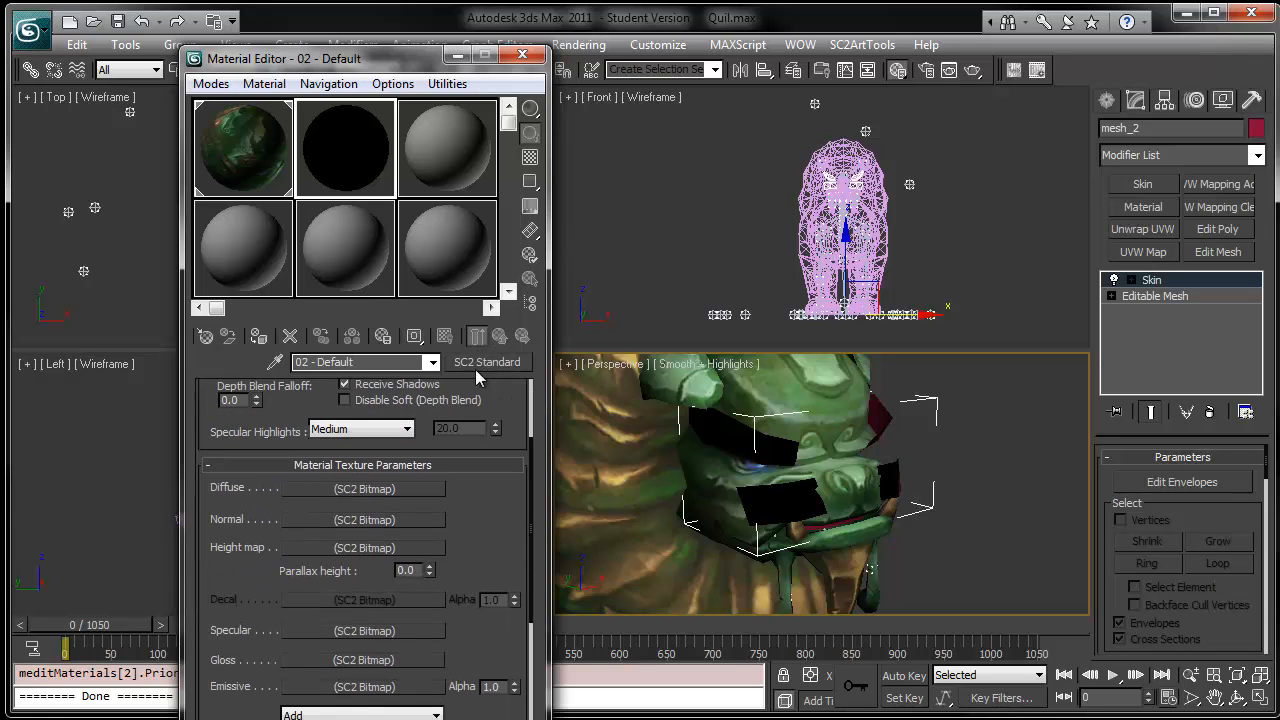
left_click(324, 488)
left_click(348, 539)
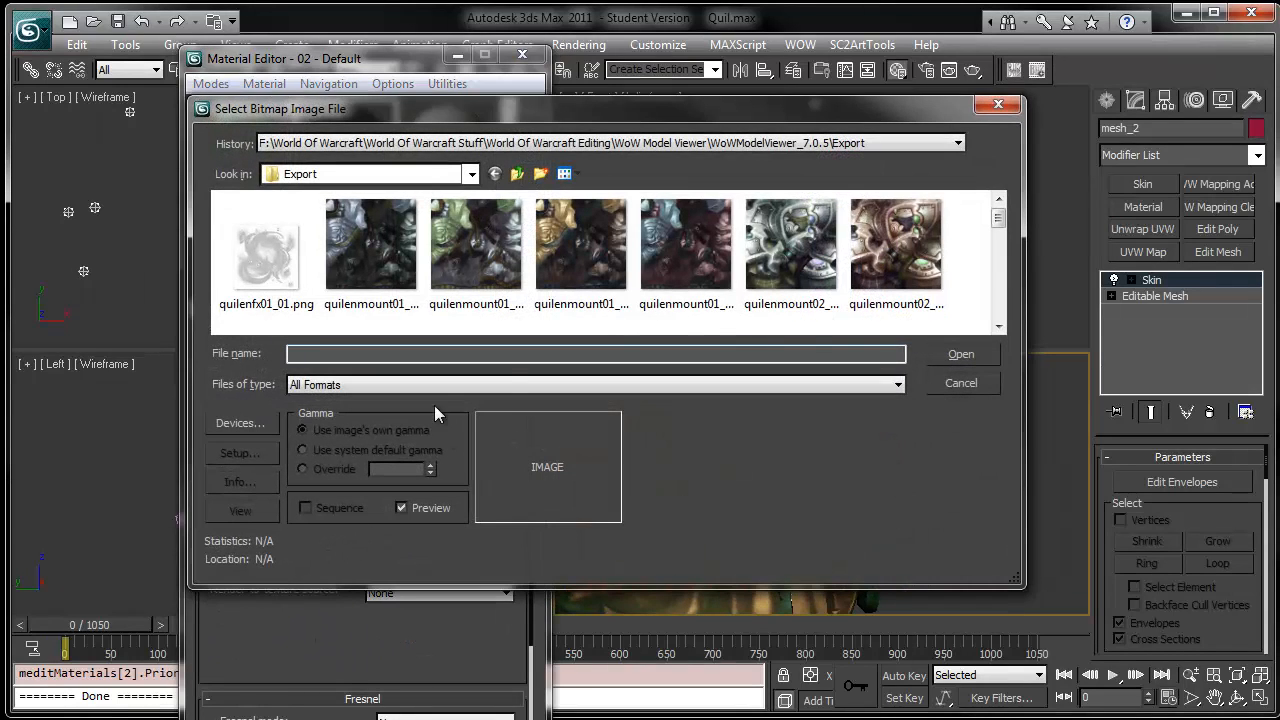
left_click_drag(998, 218, 998, 284)
double_click(772, 263)
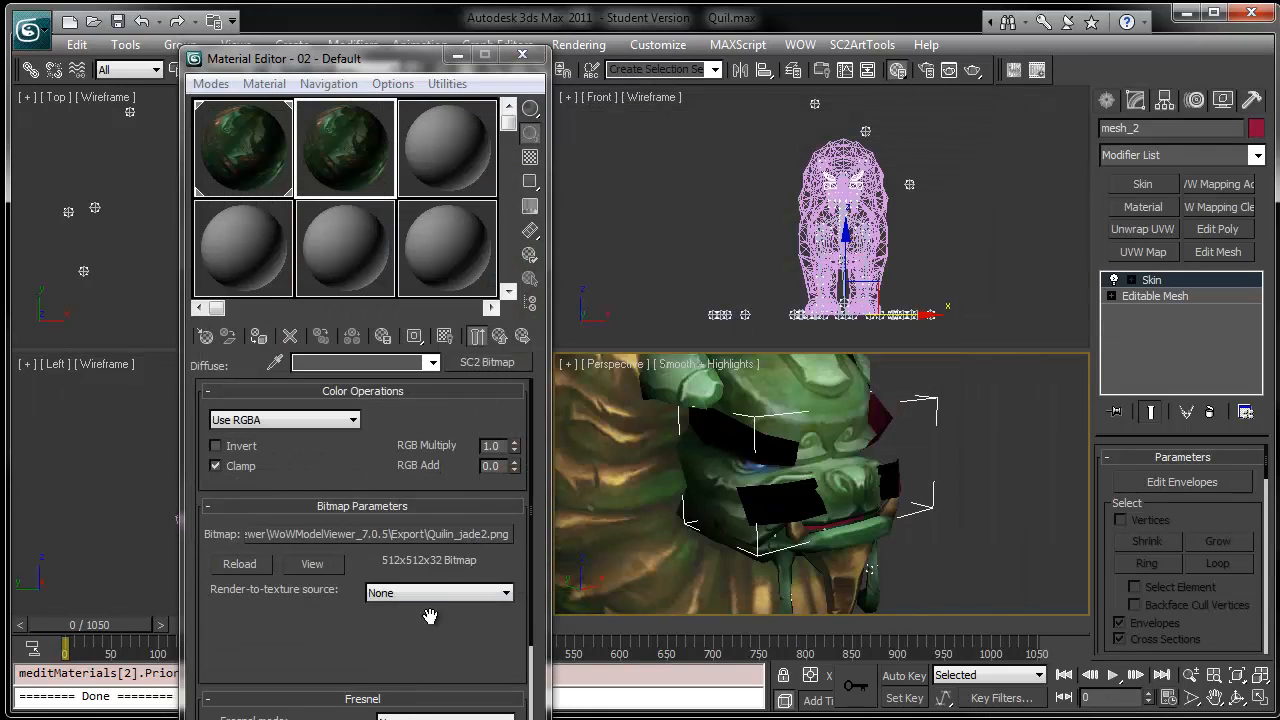
- Assign the second material to mesh_2 and show its map in the viewport
left_click(258, 336)
left_click(447, 340)
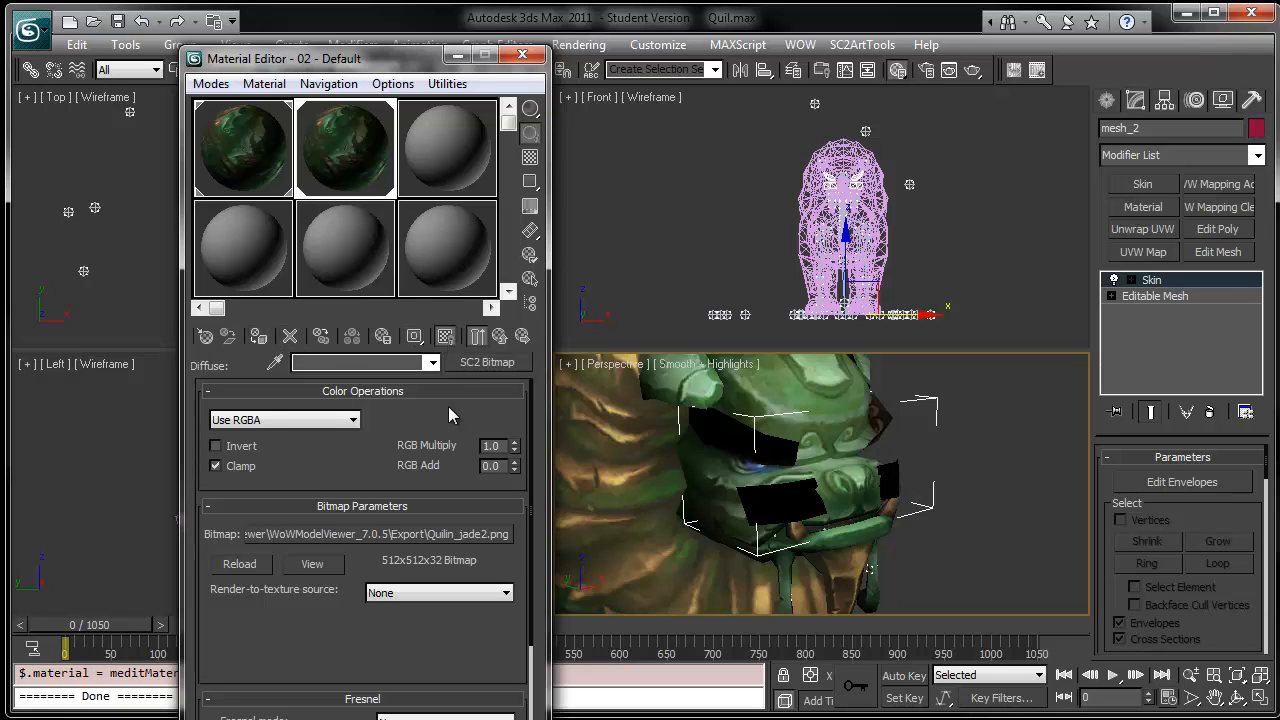
- Return to the material's parent level and load Quilin_jade2.png as its Alpha Mask bitmap
left_click(432, 362)
left_click(350, 376)
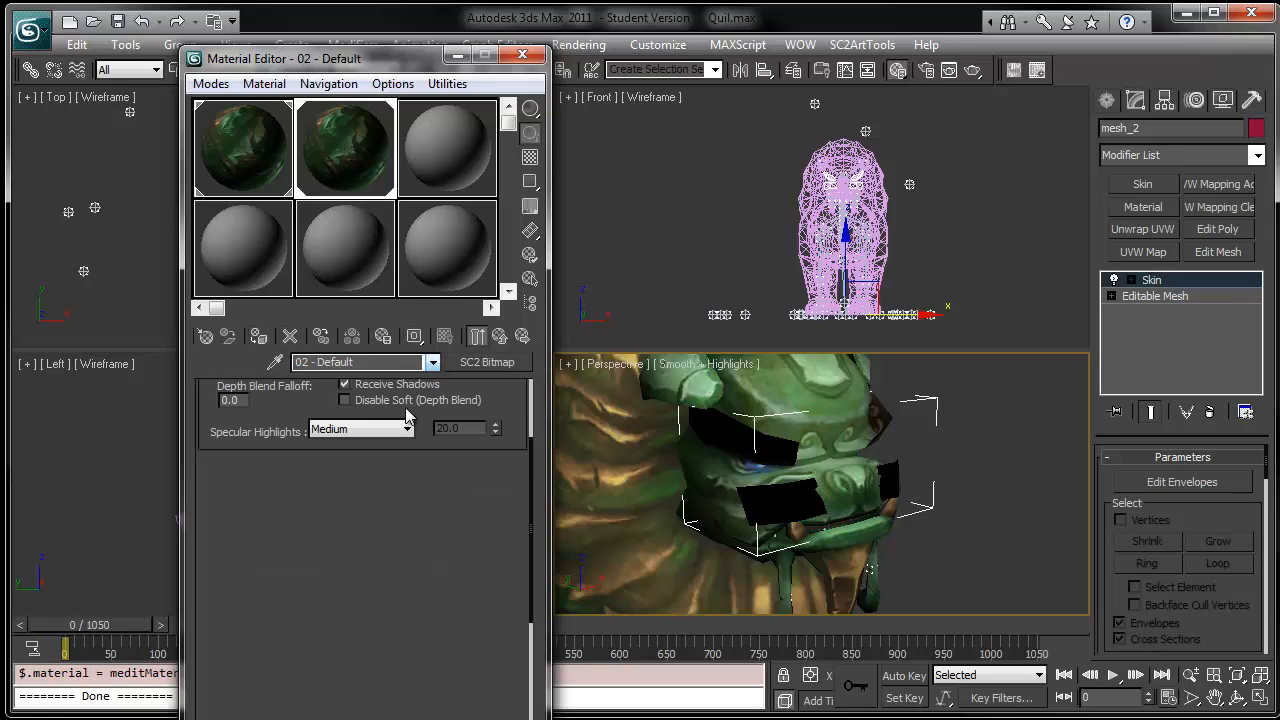
left_click_drag(474, 534, 477, 441)
scroll(480, 440, "down", 5)
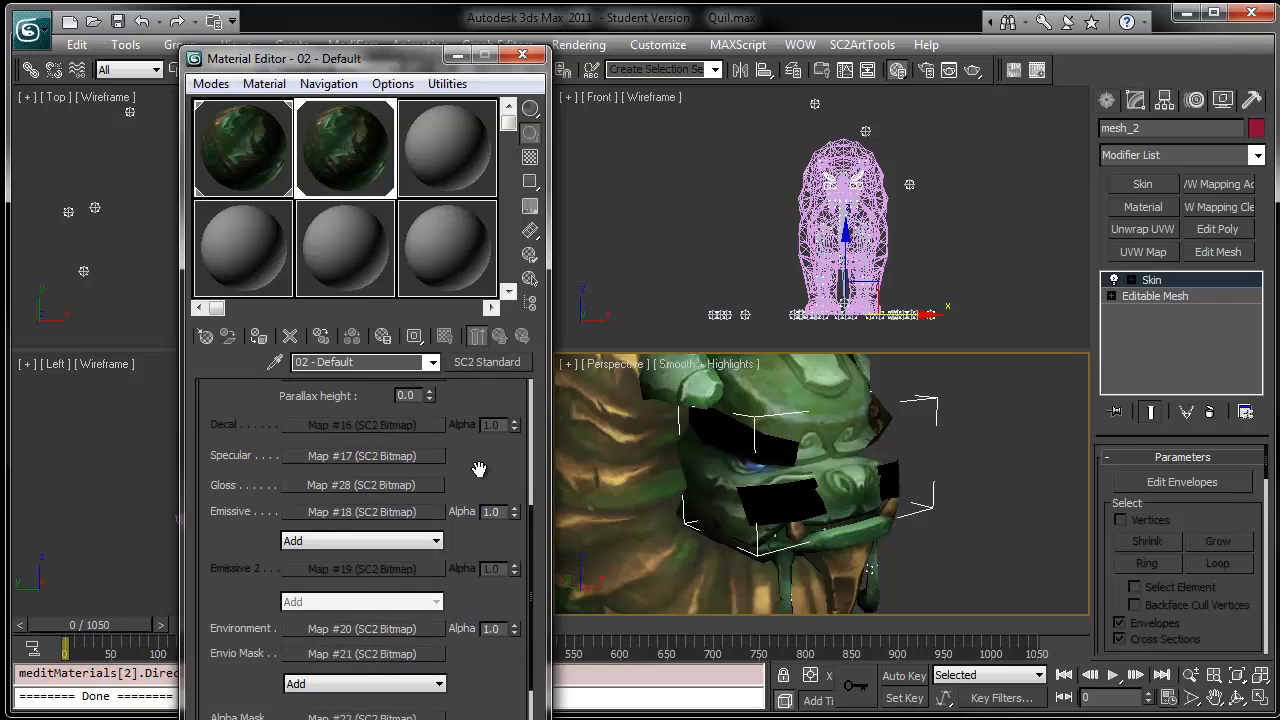
left_click_drag(474, 522, 474, 389)
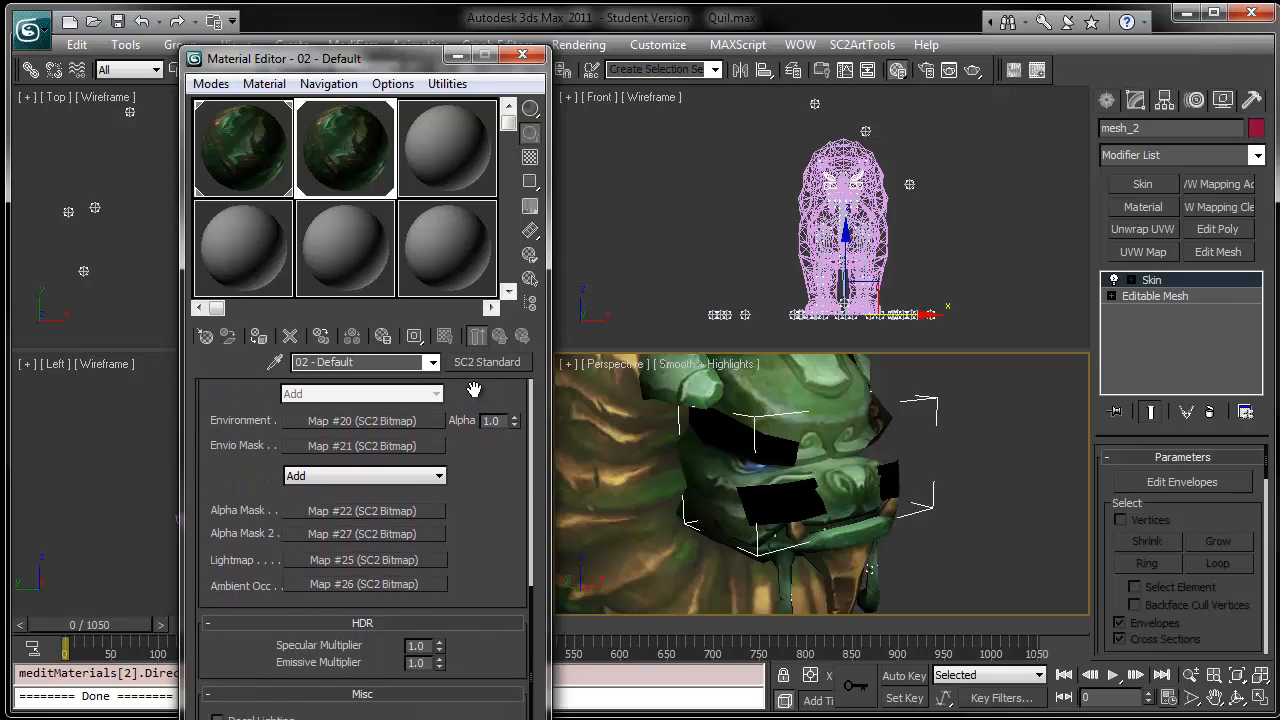
left_click(325, 508)
left_click(380, 538)
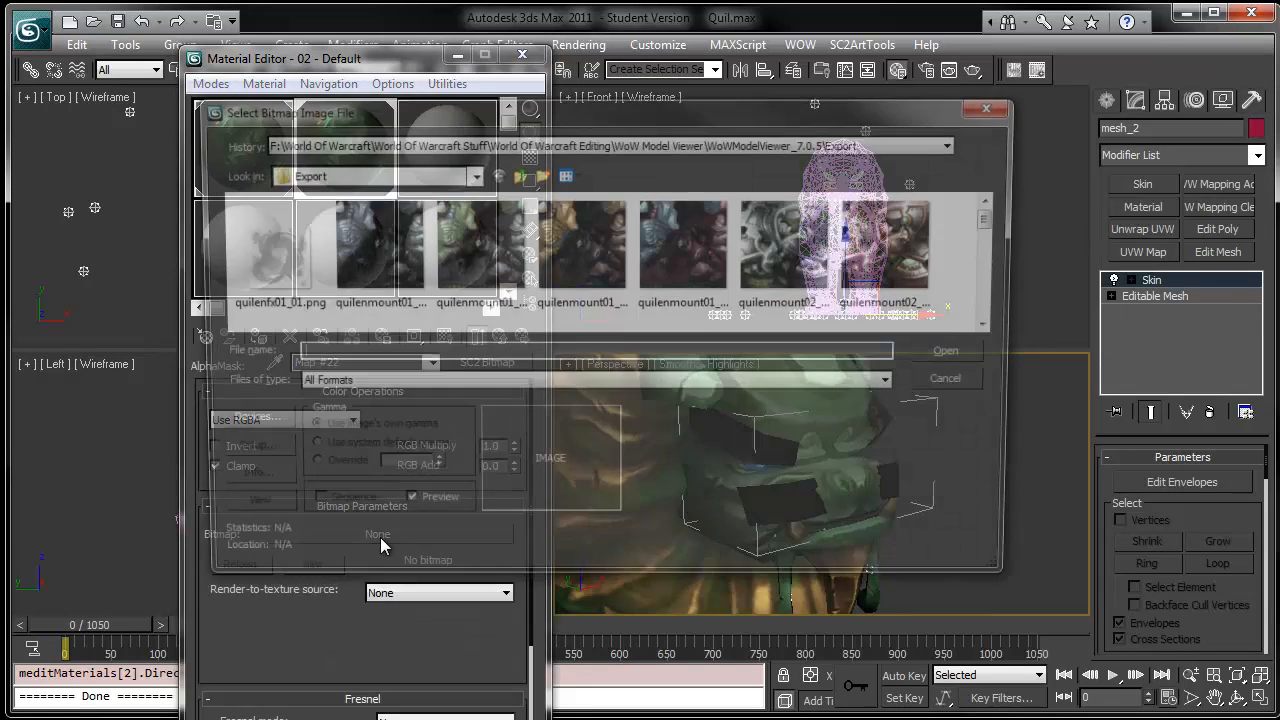
left_click_drag(997, 224, 1013, 284)
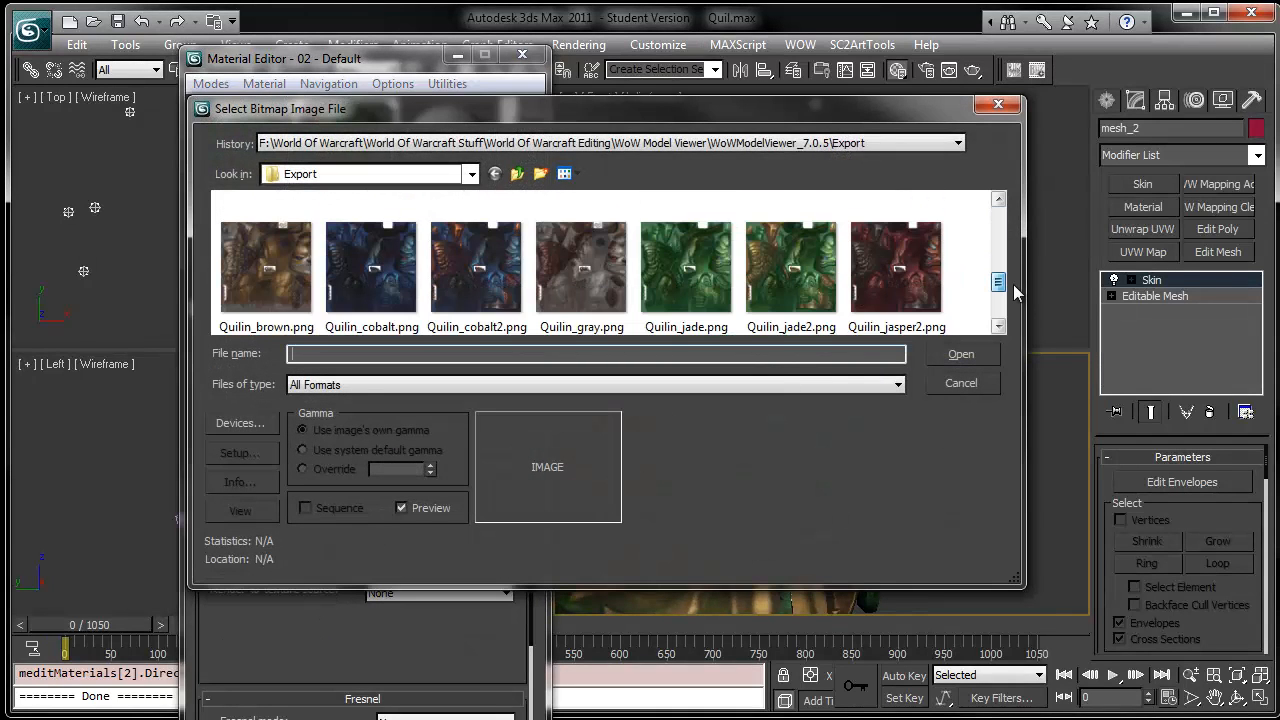
double_click(767, 276)
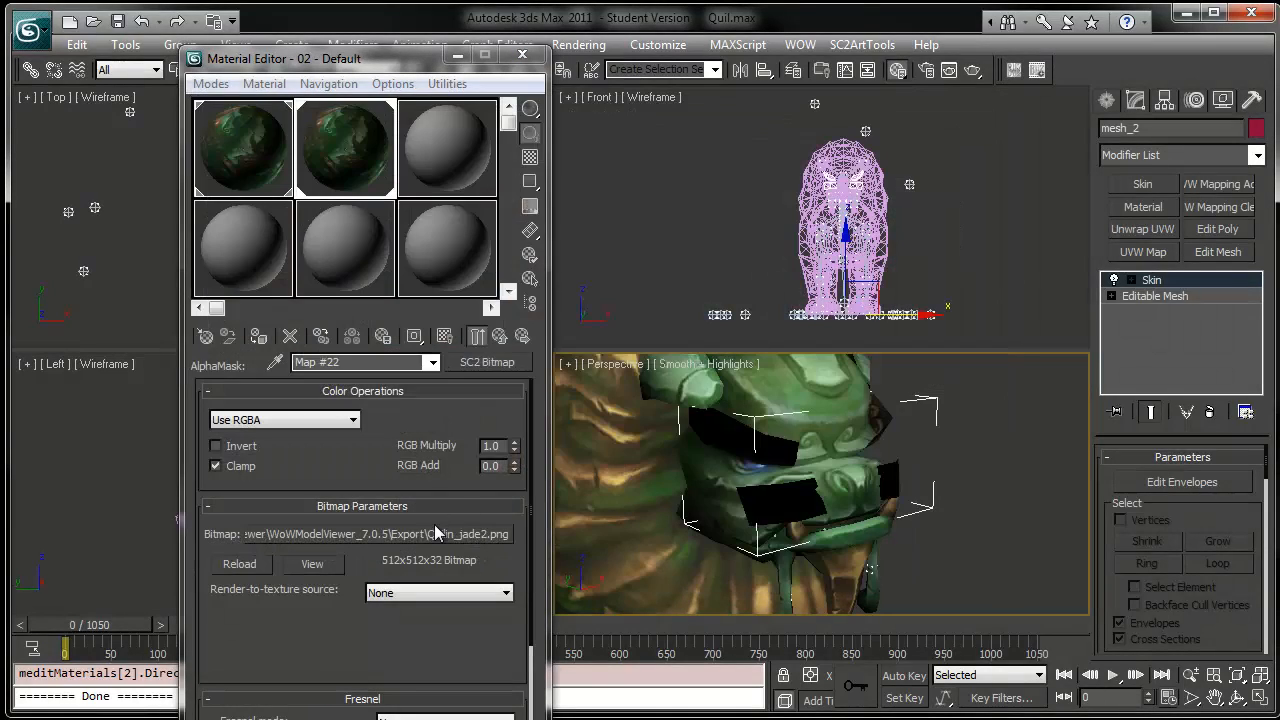
- Set the Alpha Mask bitmap's color operation to Use A and return to the material's parent level
left_click(288, 420)
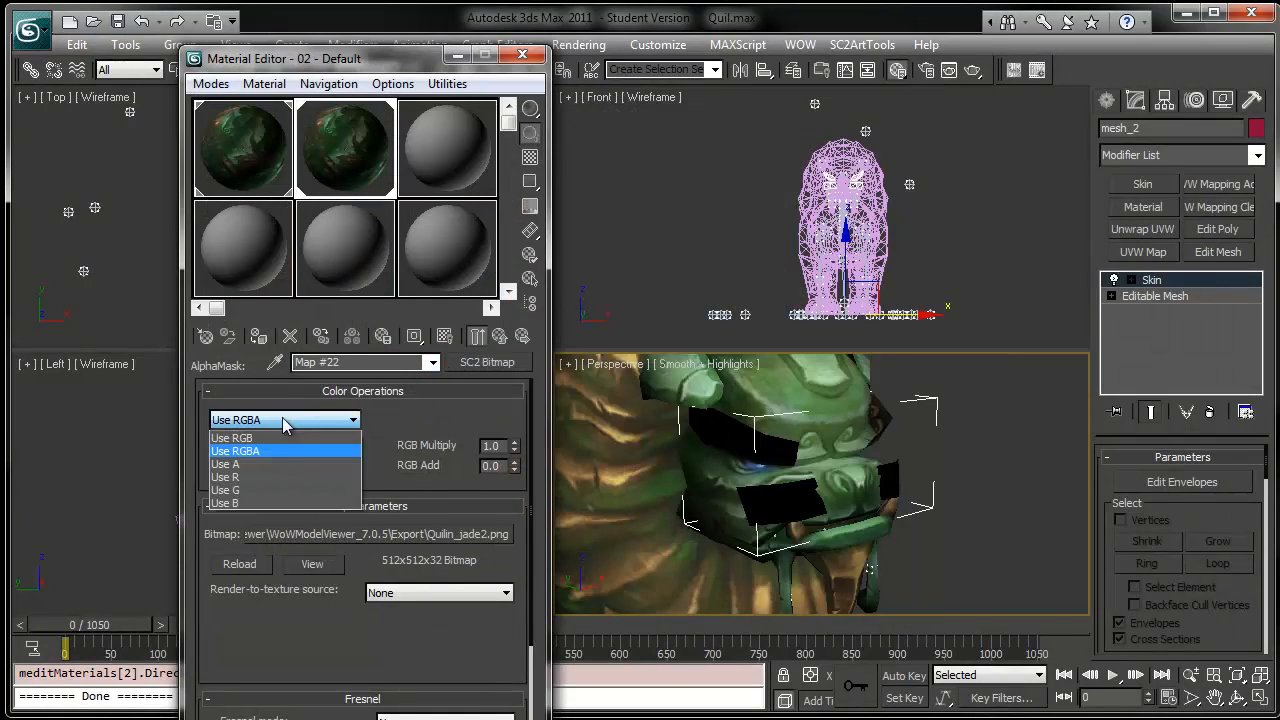
left_click(262, 466)
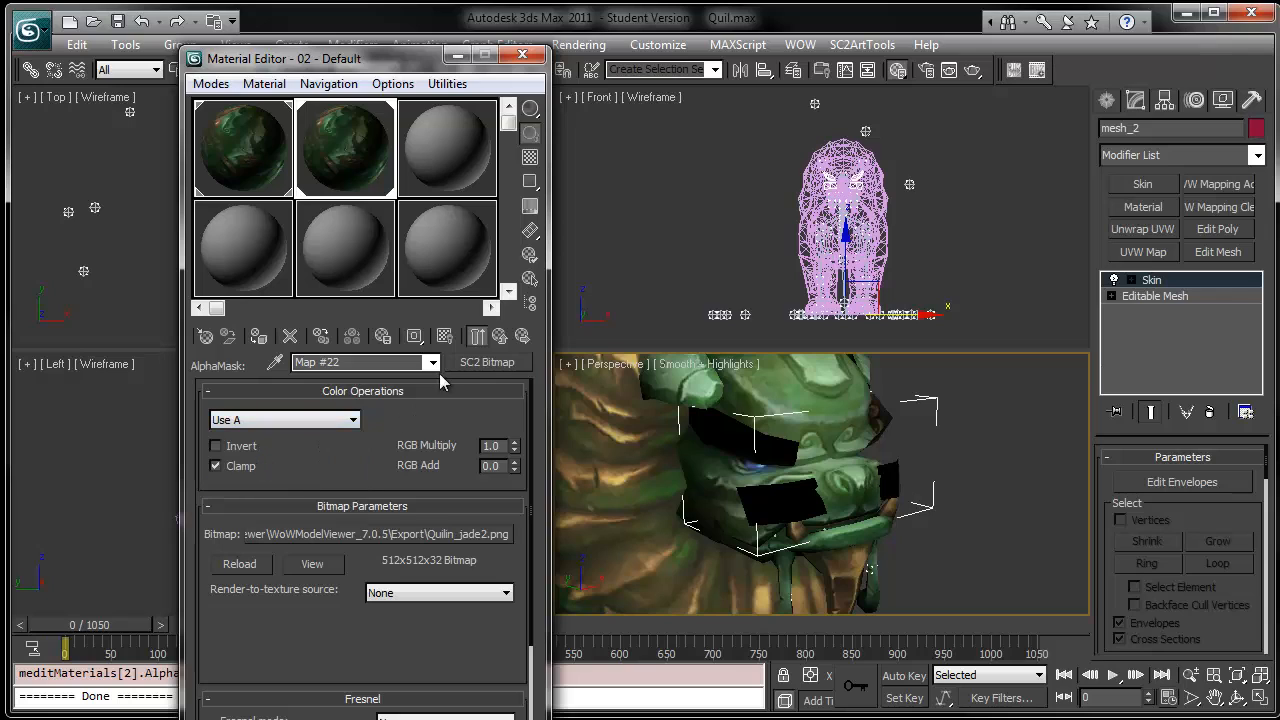
left_click(432, 362)
left_click(410, 381)
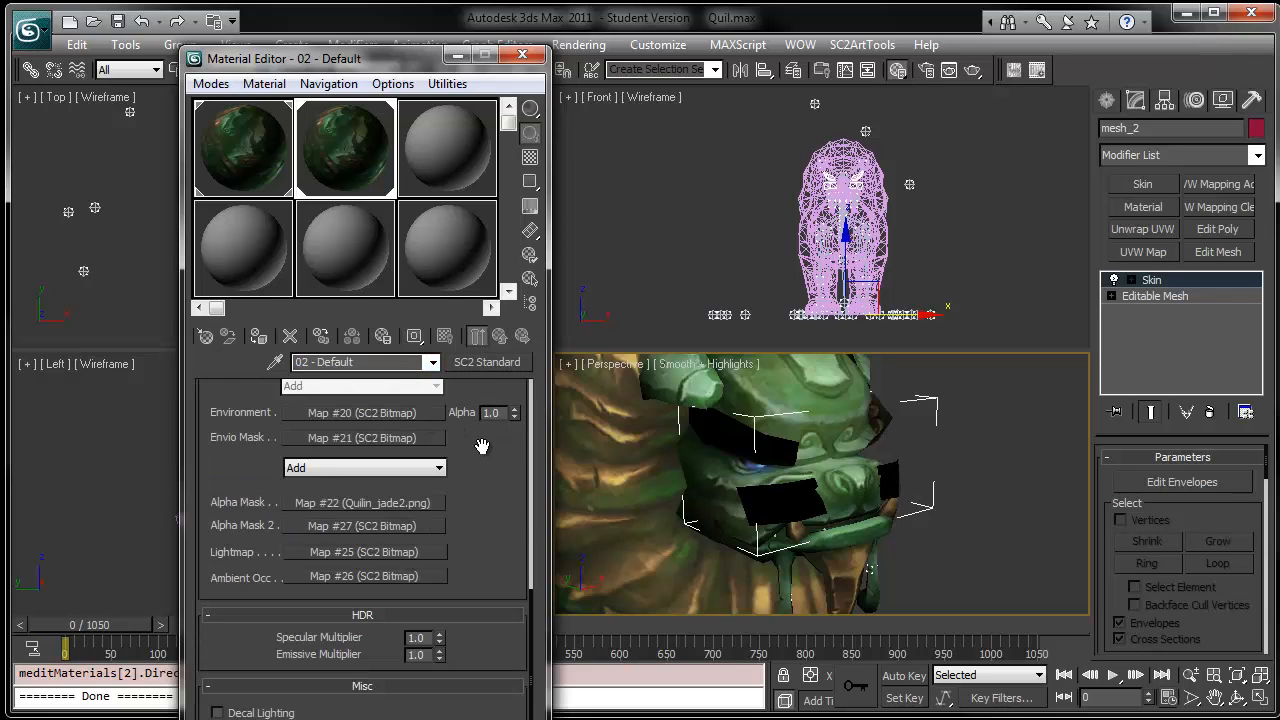
- Set the second material's Diffuse bitmap color operation to Use RGB
scroll(481, 445, "up", 6)
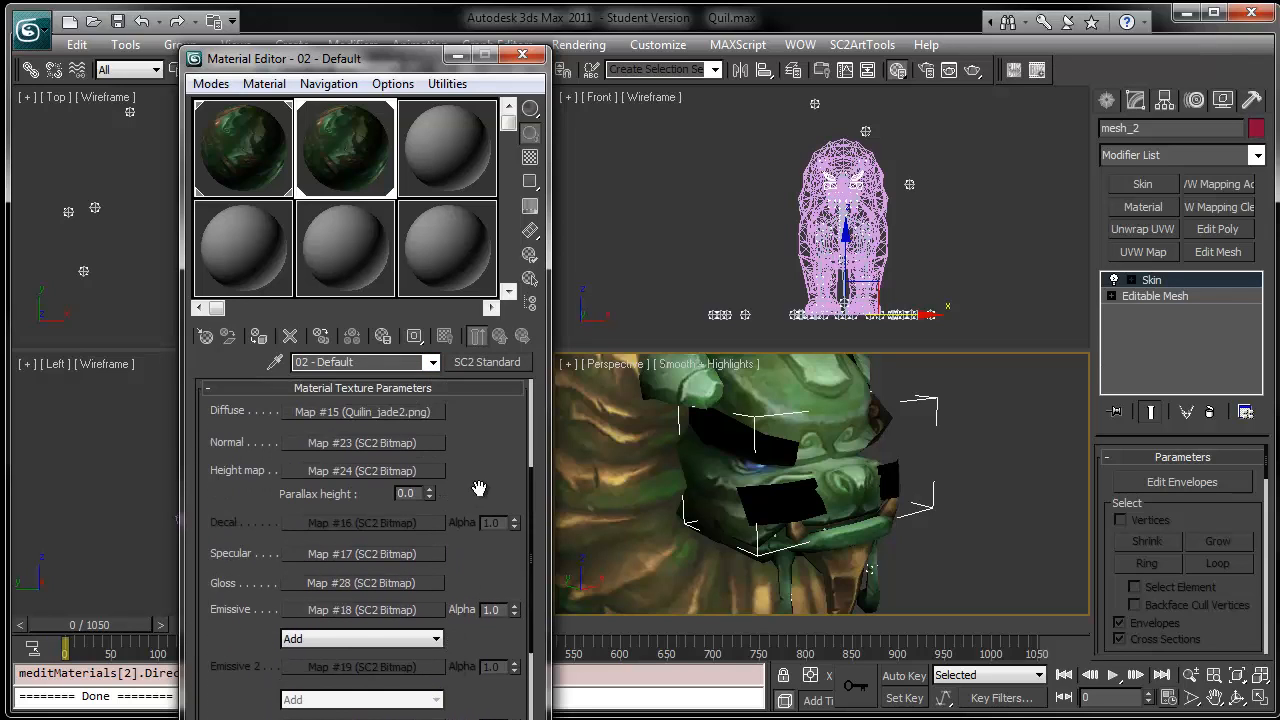
scroll(479, 488, "up", 2)
left_click(342, 500)
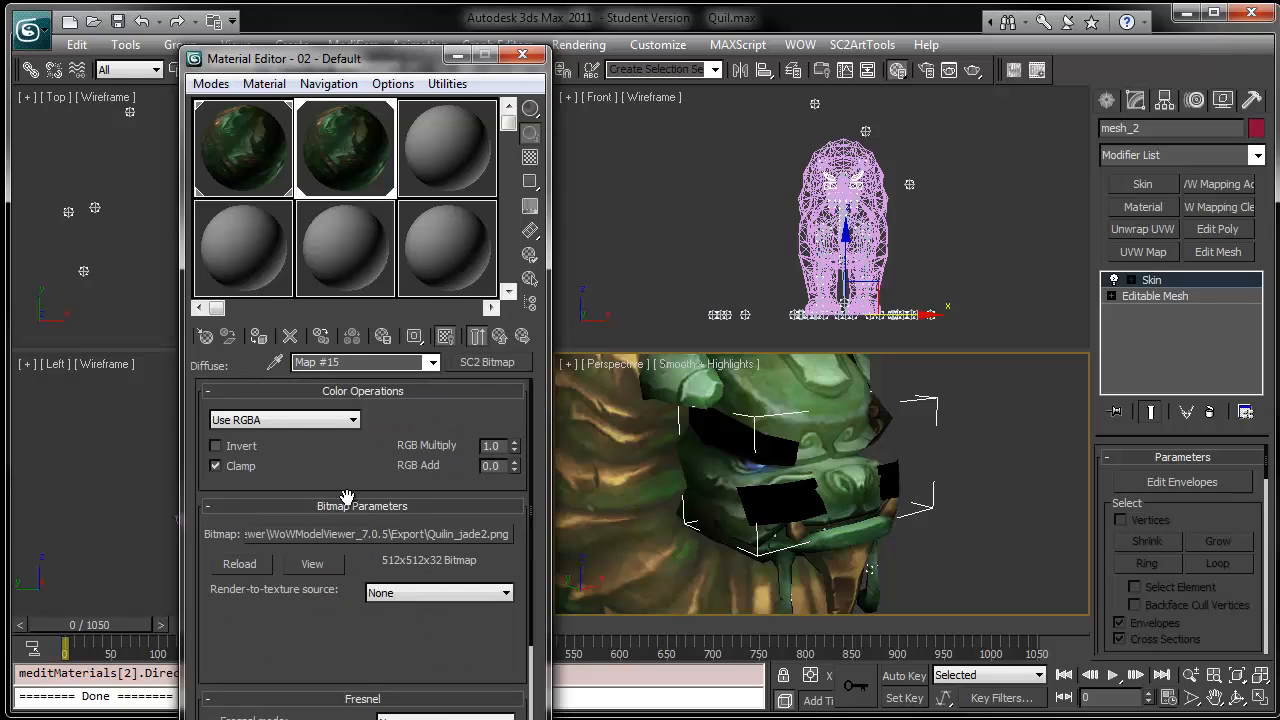
left_click(256, 420)
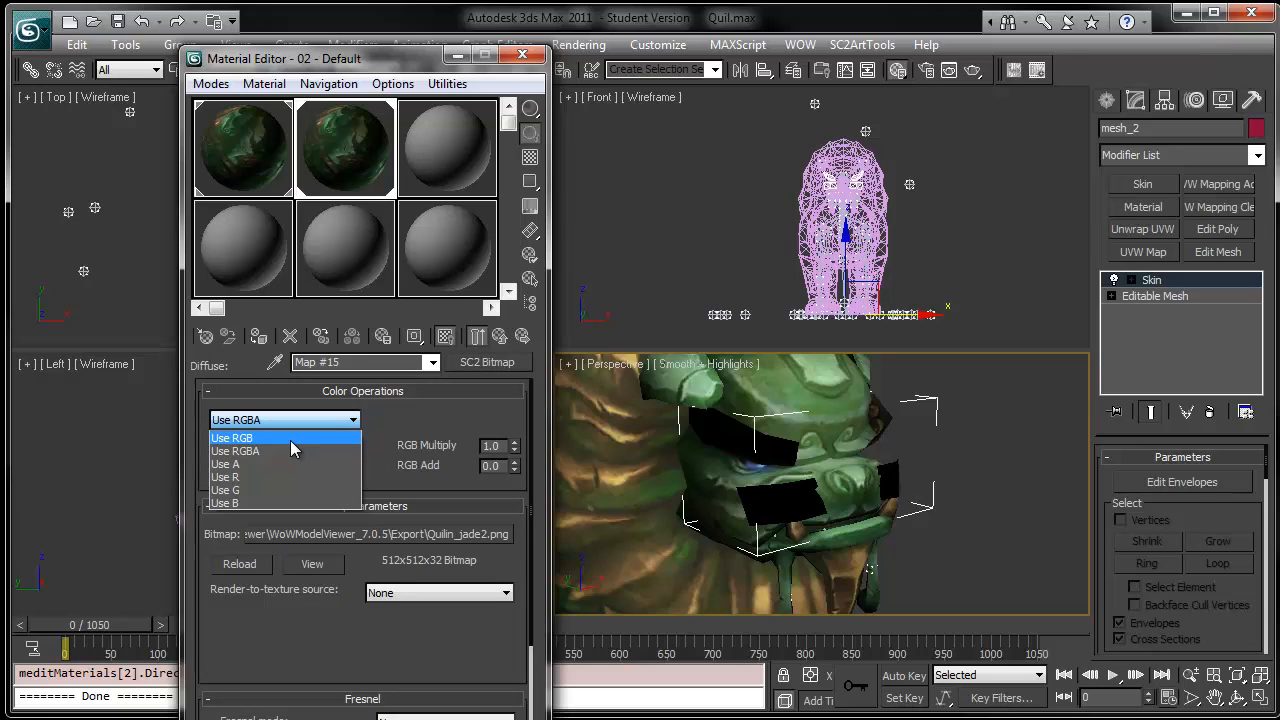
left_click(291, 440)
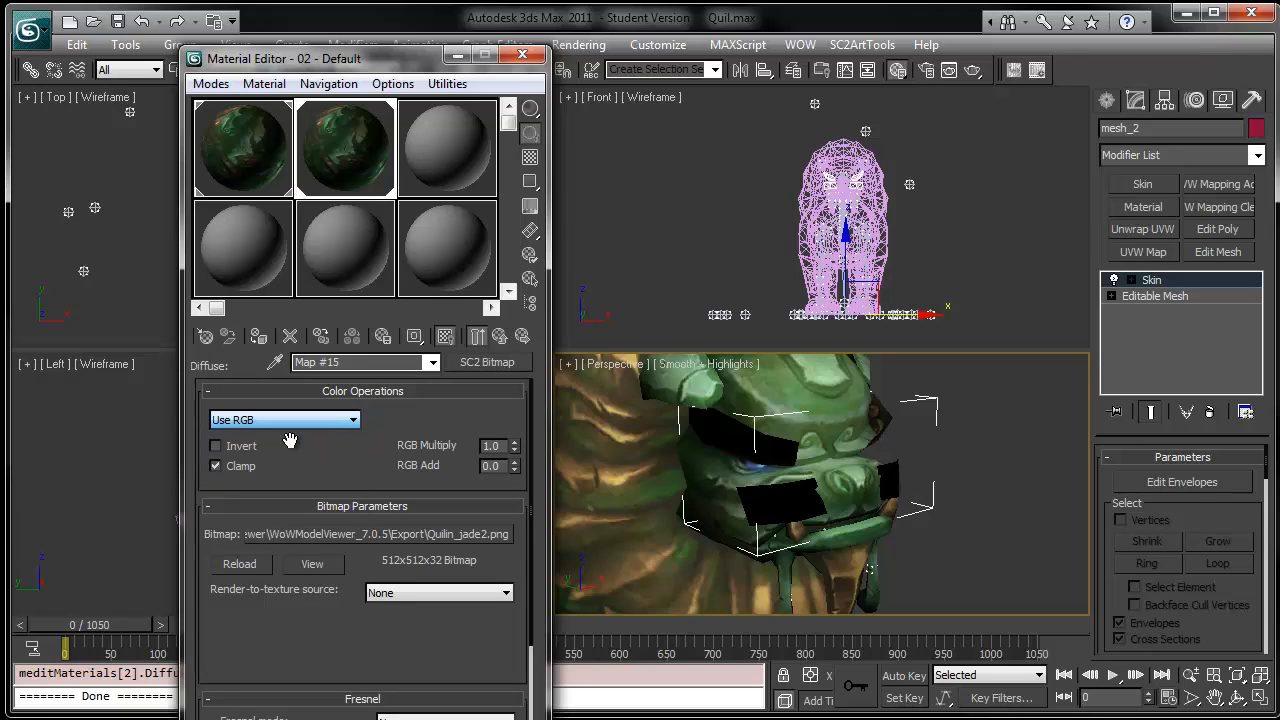
- Set the first material's Diffuse bitmap color operation to Use RGB and close the Material Editor
left_click(276, 179)
left_click(330, 420)
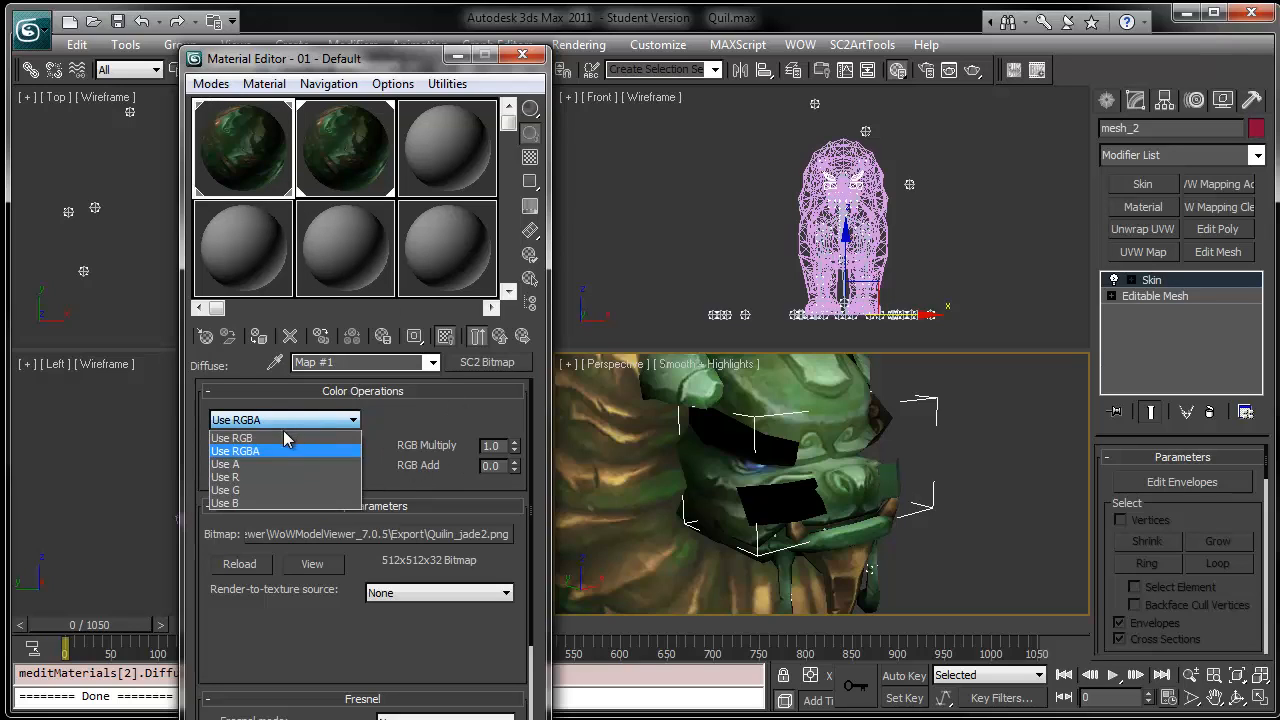
left_click(283, 436)
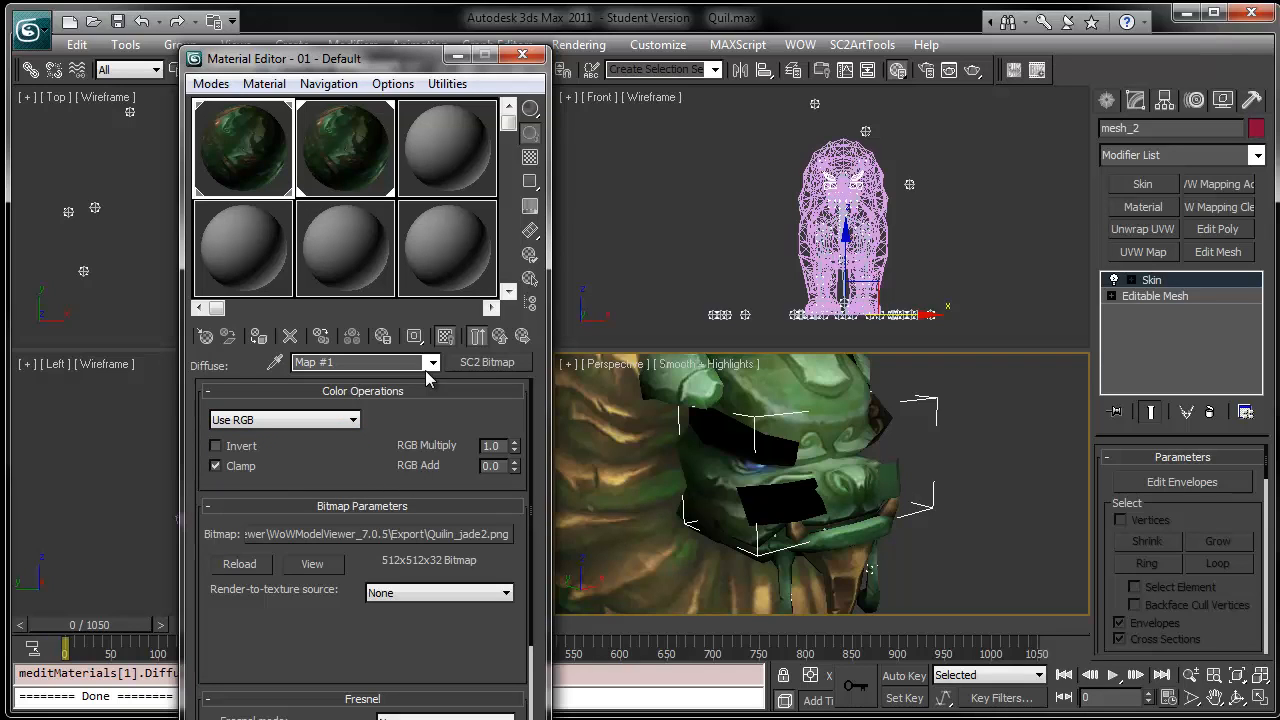
left_click(270, 421)
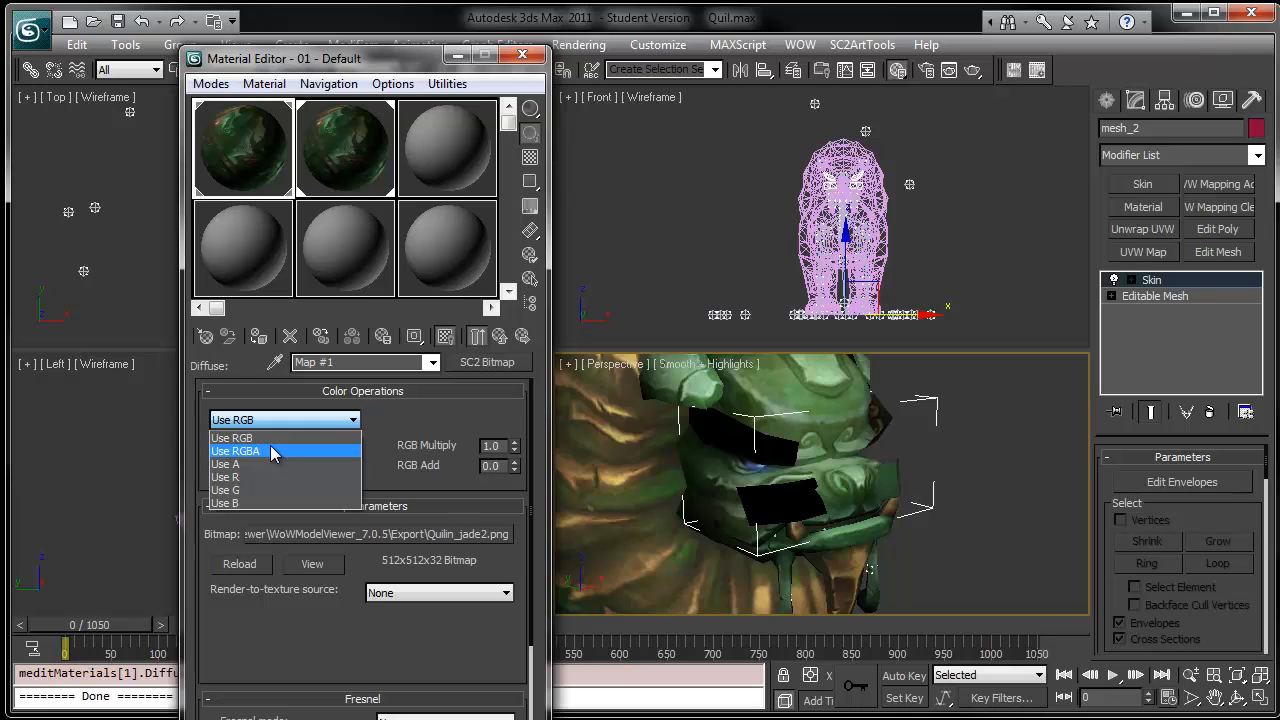
left_click(405, 417)
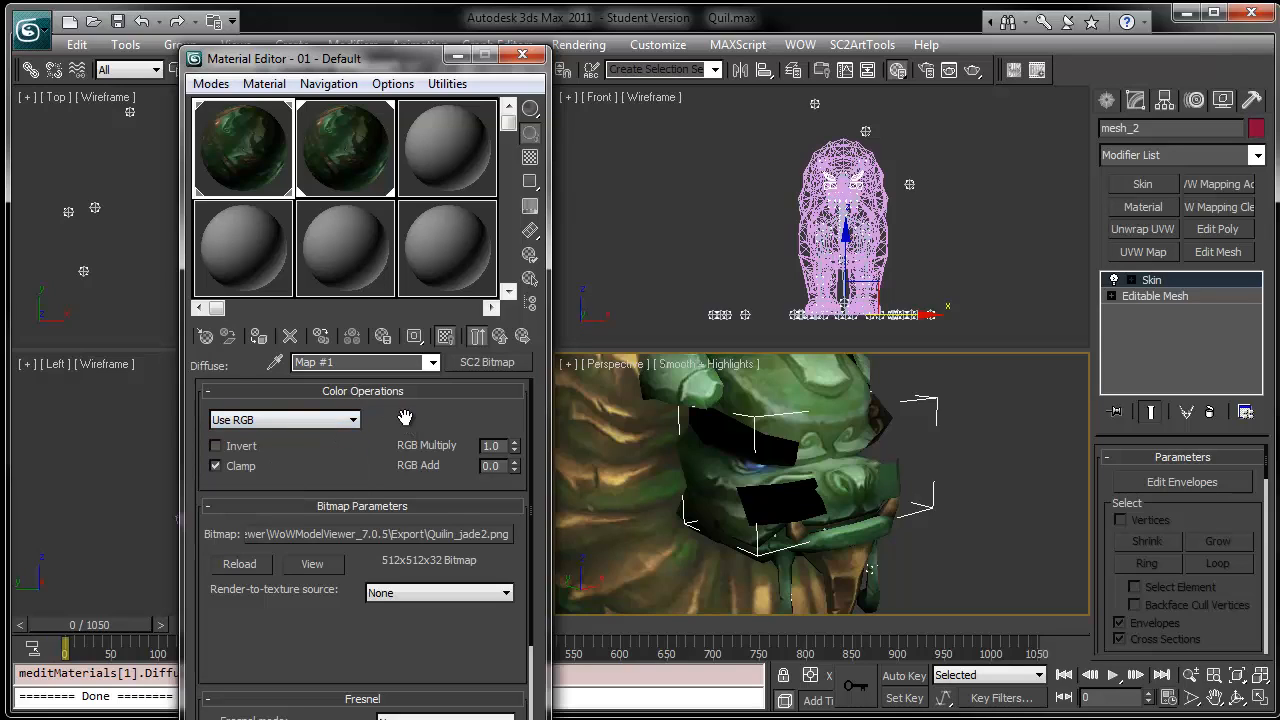
left_click(522, 55)
- Clear the selection and send the model to the StarCraft II previewer with SC2ArtTools Export Preview
middle_click_drag(969, 468, 1007, 425)
left_click(1028, 498)
scroll(1028, 498, "down", 5)
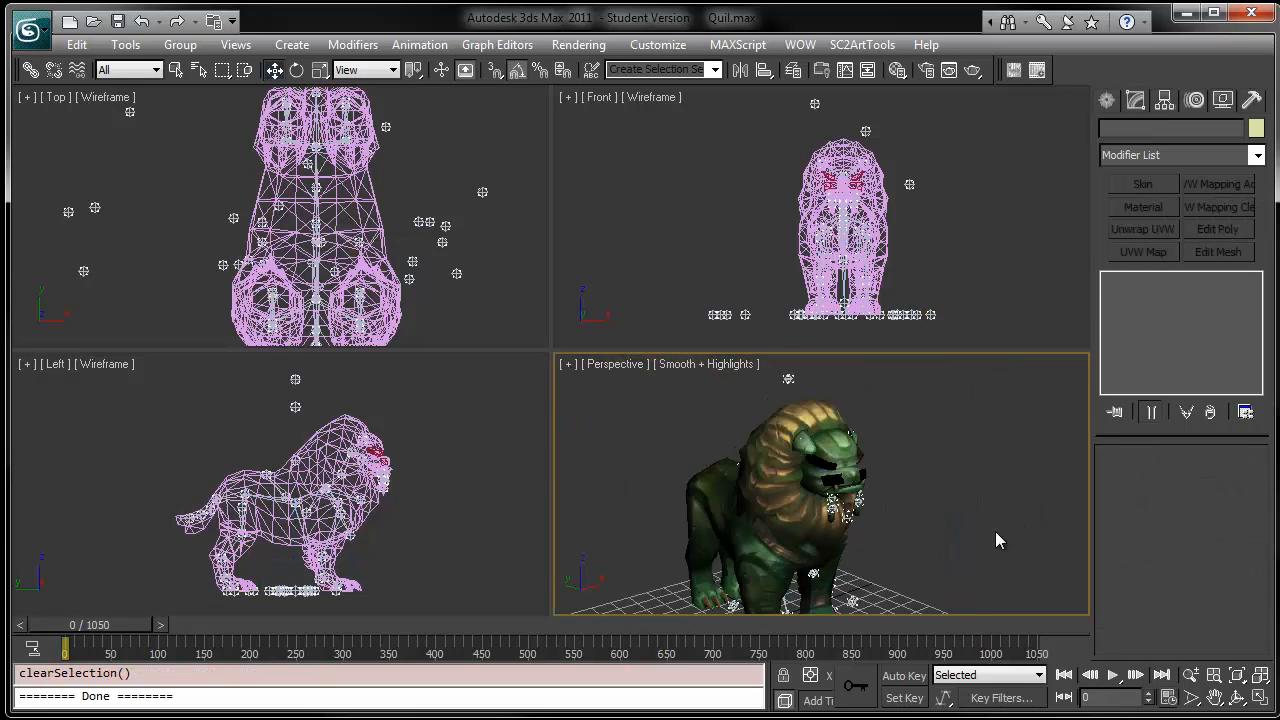
middle_click_drag(995, 540, 953, 509)
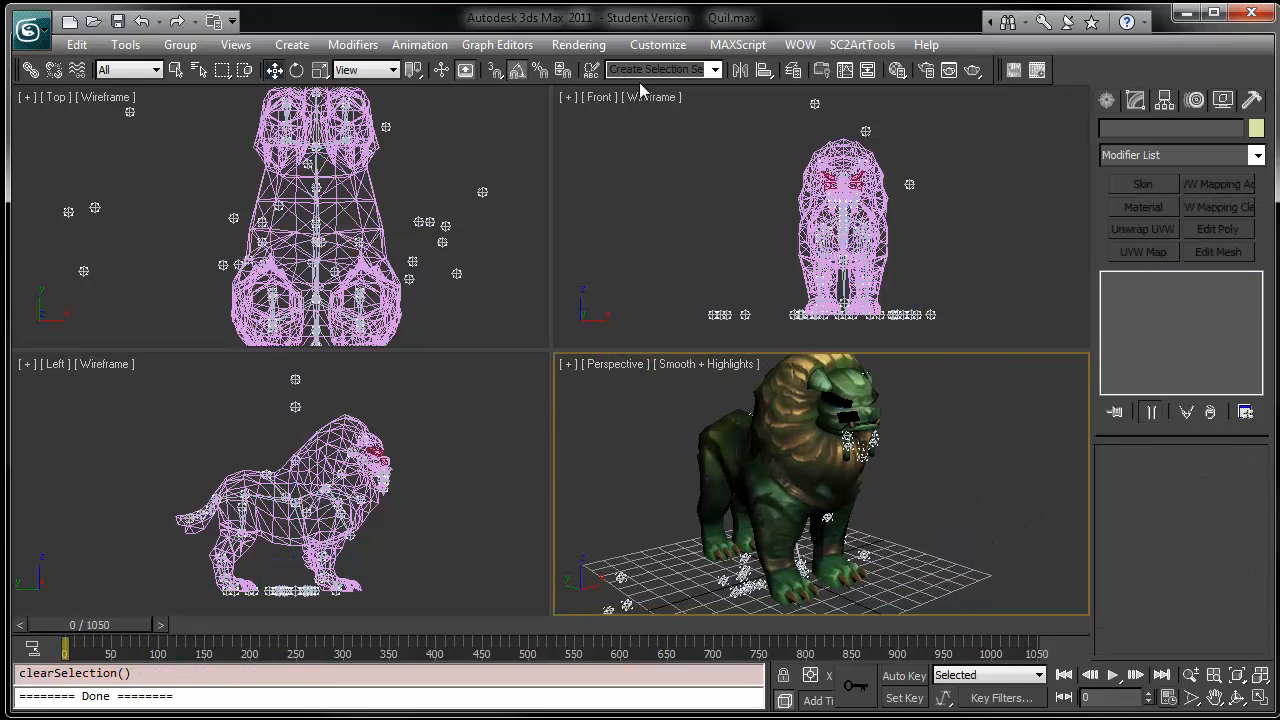
left_click(858, 45)
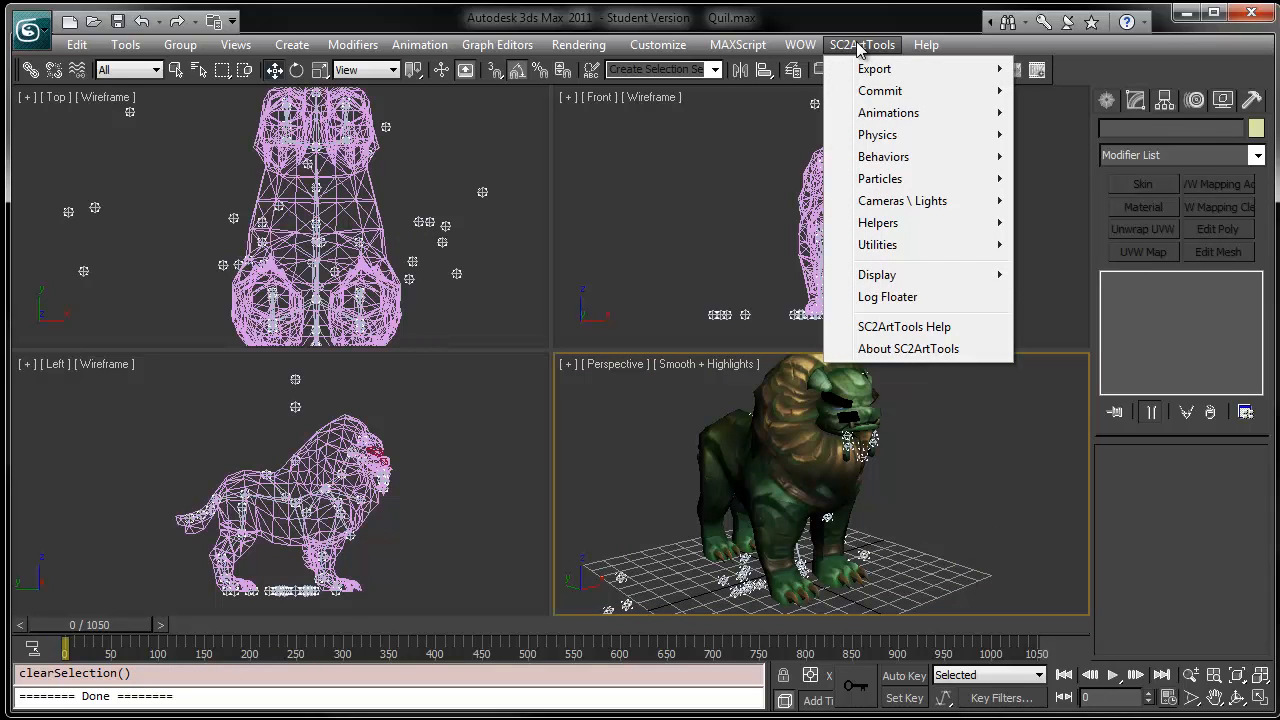
mouse_move(930, 72)
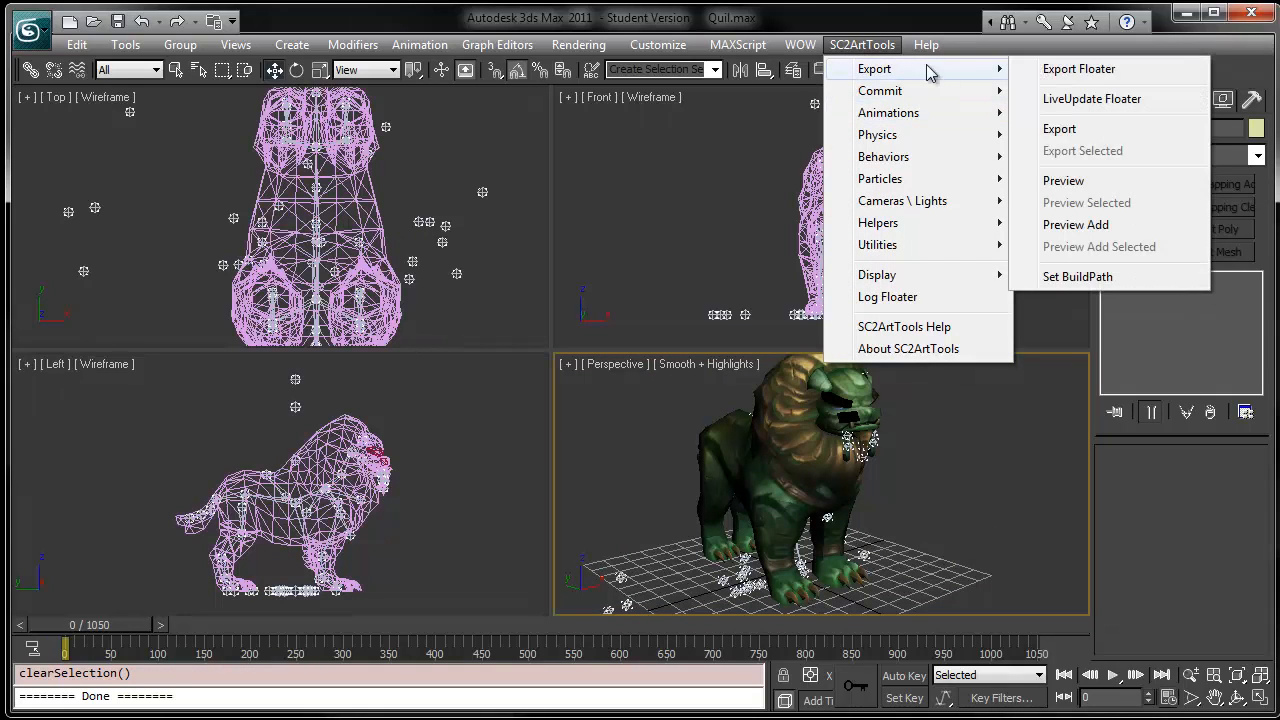
left_click(1056, 181)
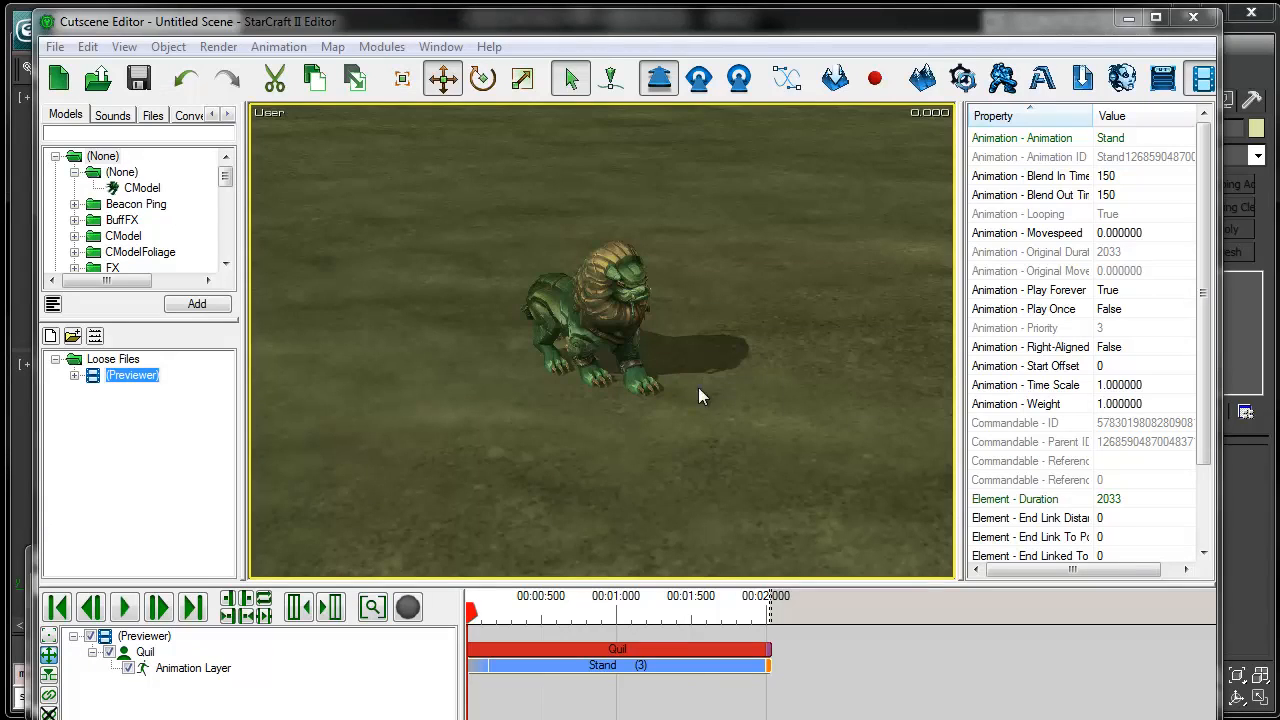
- Play the Stand animation and inspect the quilin model in the Cutscene Editor preview from several angles
scroll(696, 424, "up", 2)
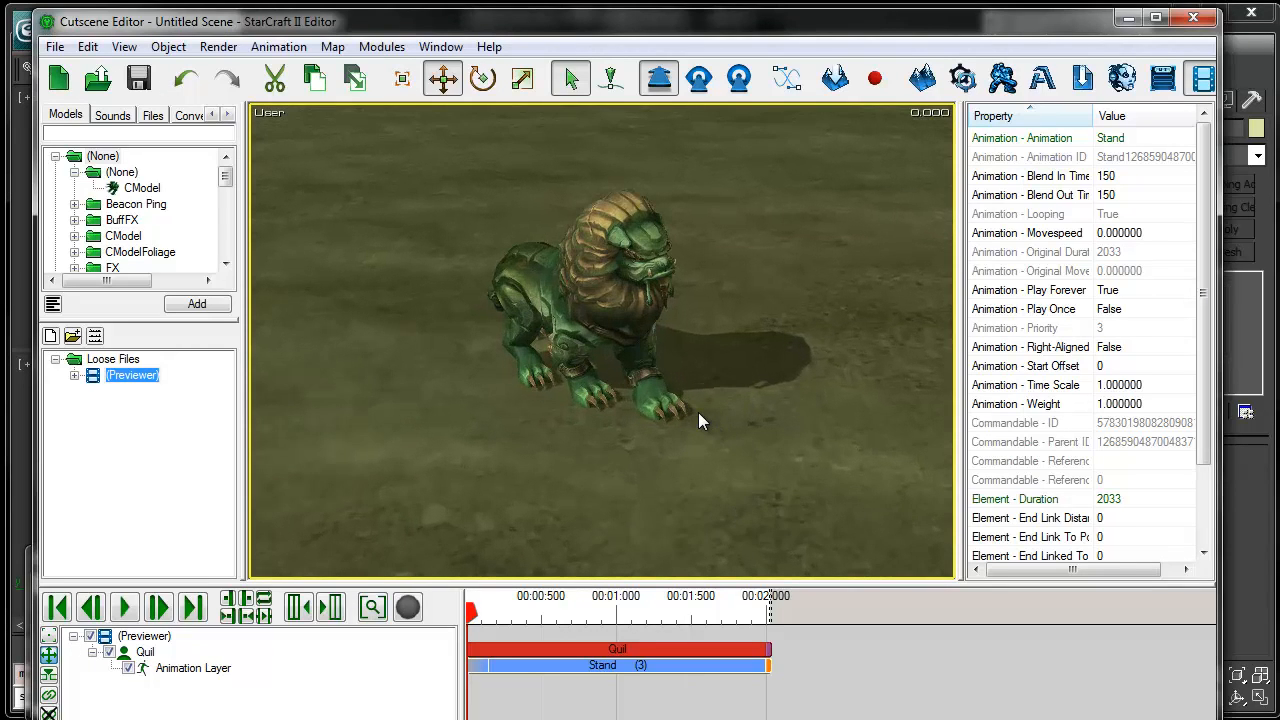
middle_click_drag(573, 465, 655, 327)
scroll(666, 439, "up", 2)
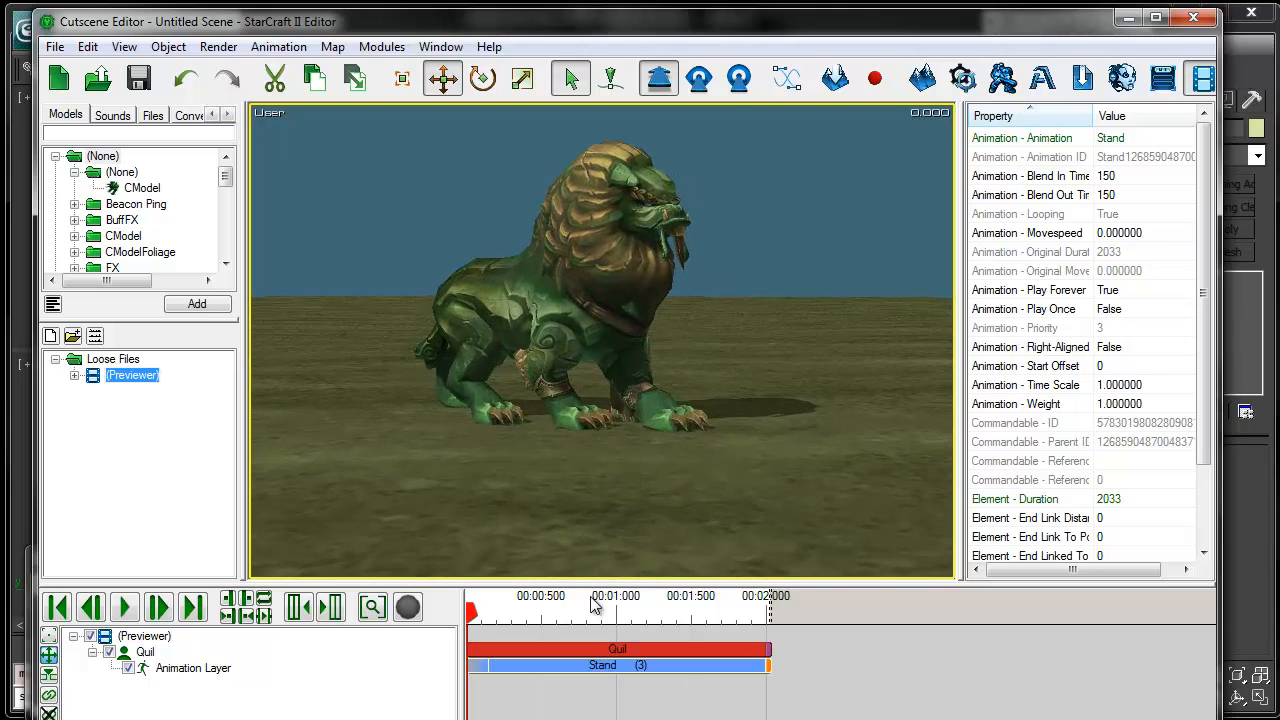
left_click(126, 612)
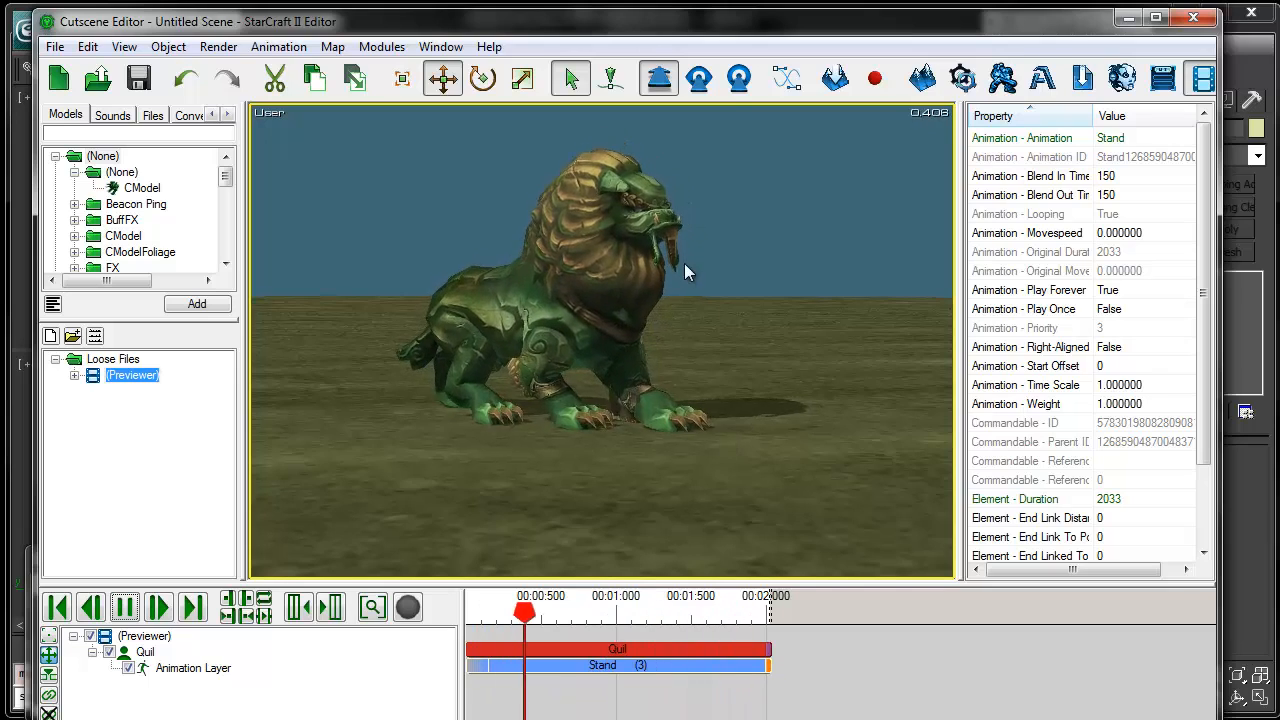
scroll(684, 263, "up", 3)
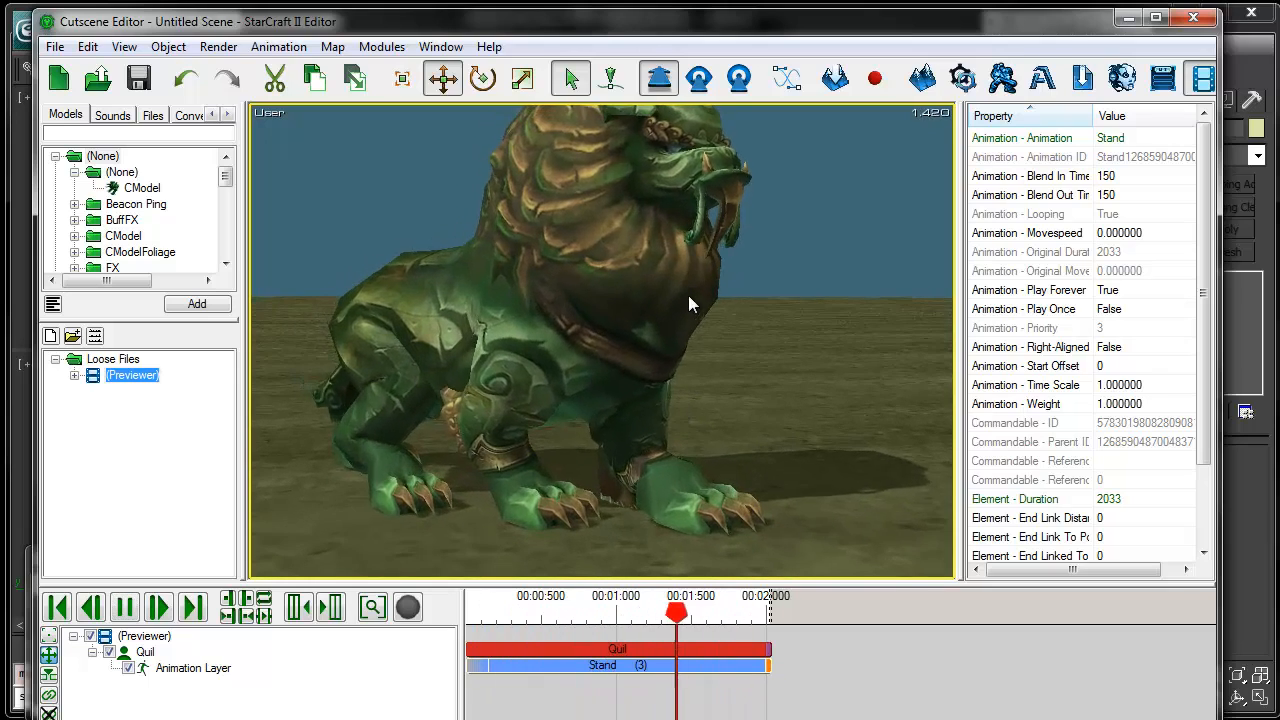
scroll(688, 296, "up", 1)
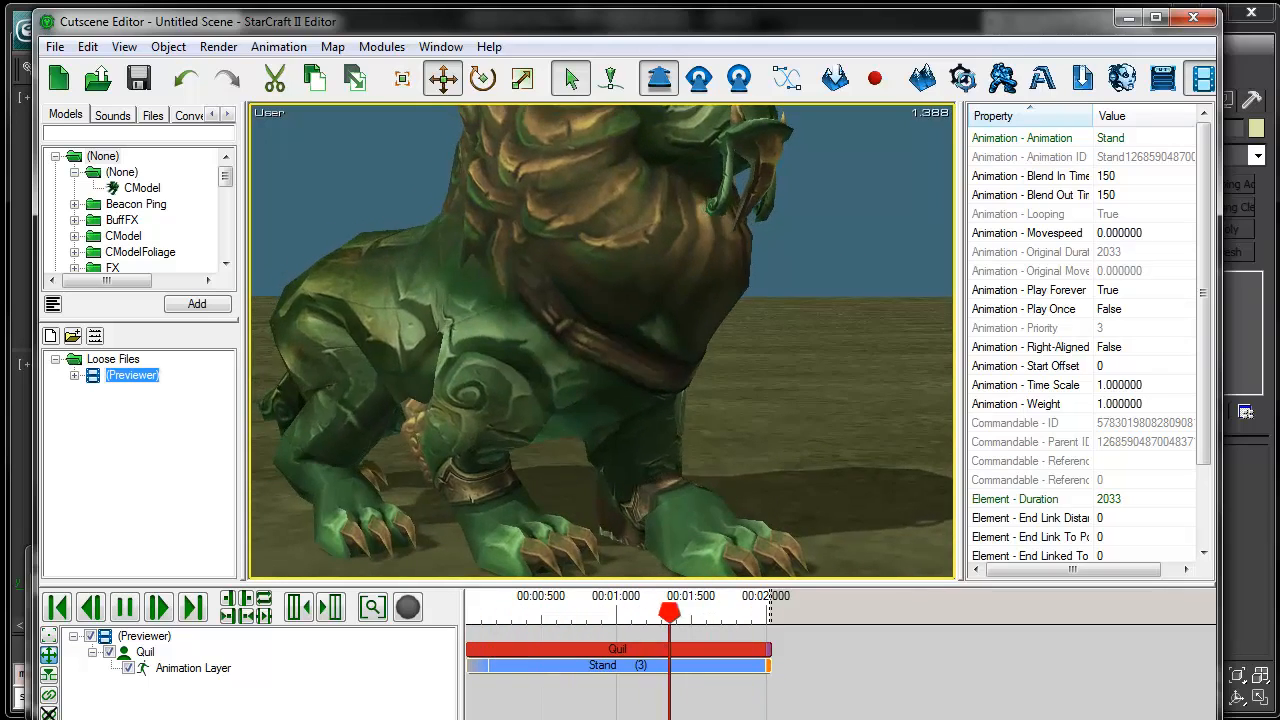
scroll(826, 320, "down", 4)
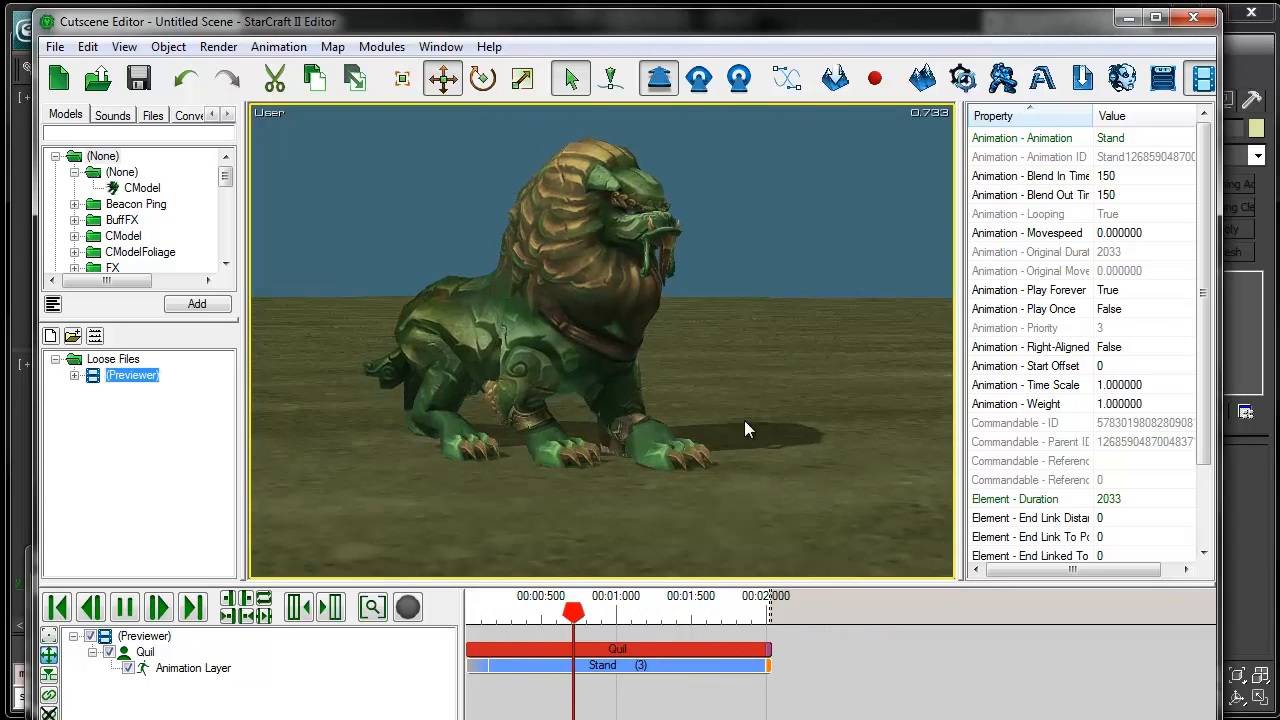
left_click_drag(710, 392, 755, 405, "alt")
right_click_drag(757, 405, 763, 449)
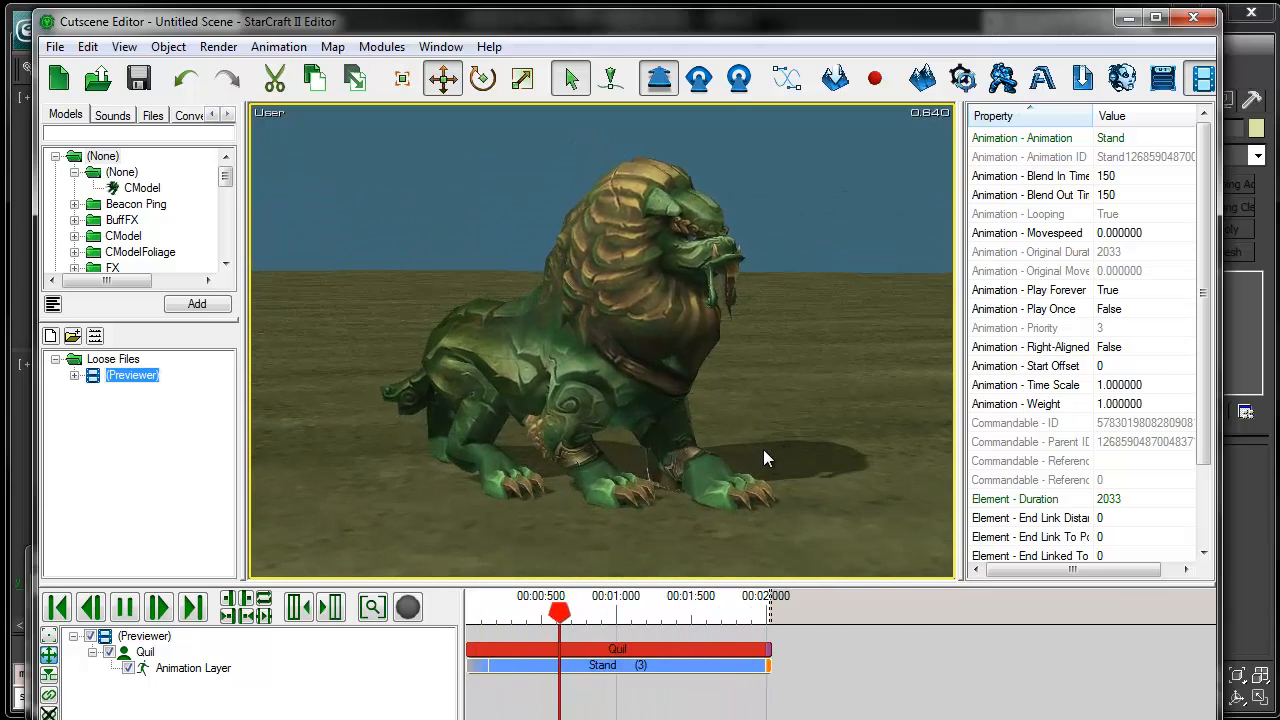